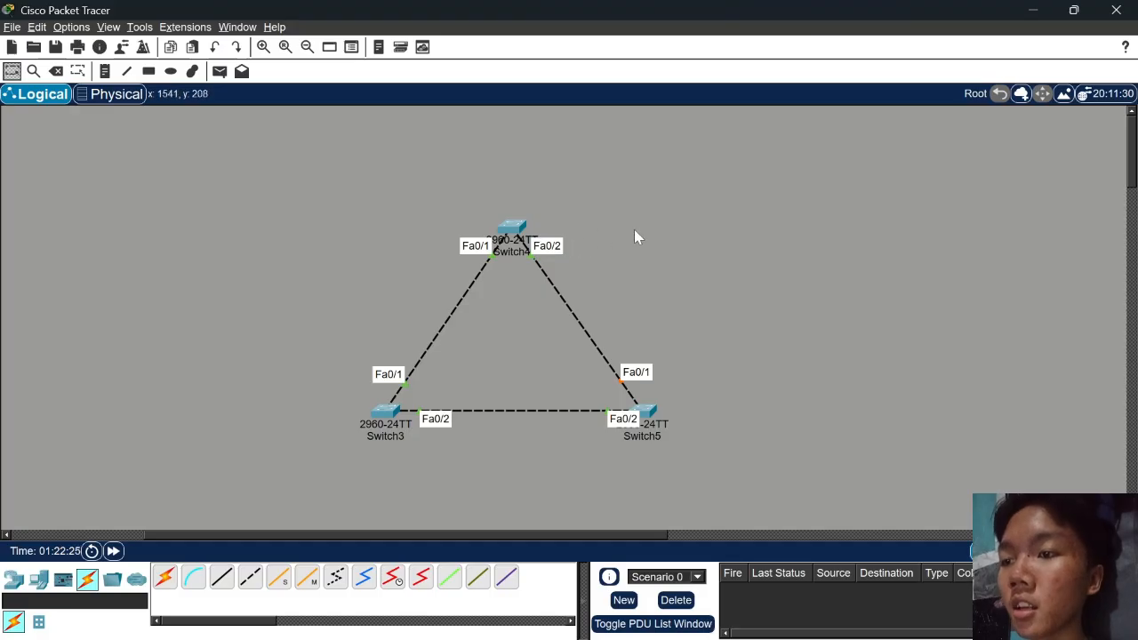
Open the command line of Switch4, exit the current session, and enter privileged mode again with en
{"action": "left_click", "coordinate": [511, 235]}
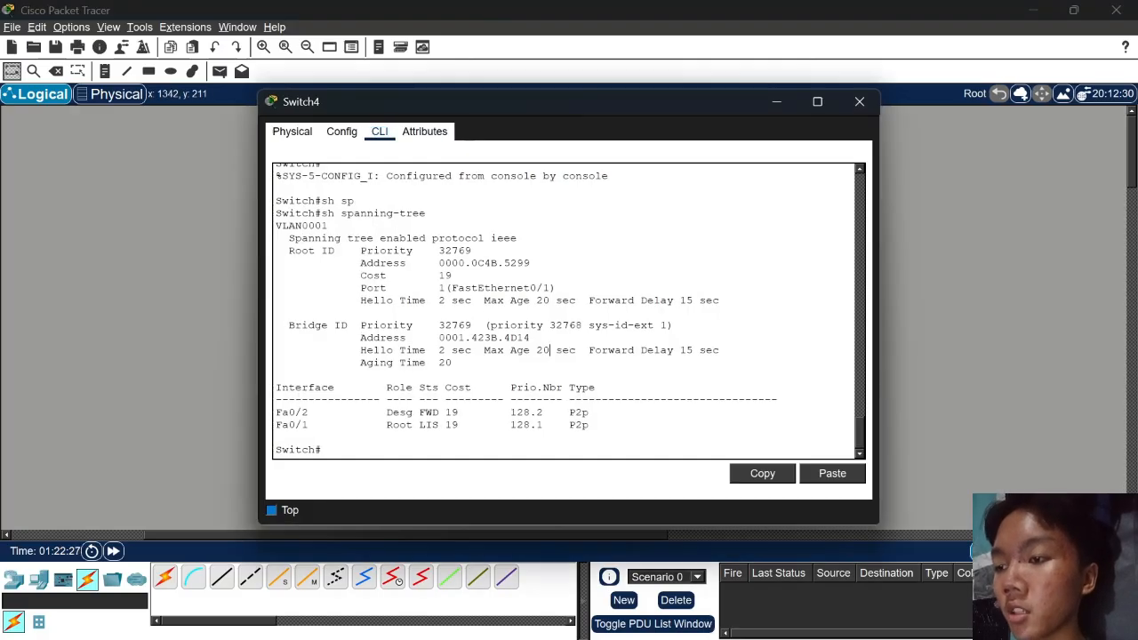
{"action": "type", "text": "exit"}
{"action": "key", "text": "Return"}
{"action": "key", "text": "Return"}
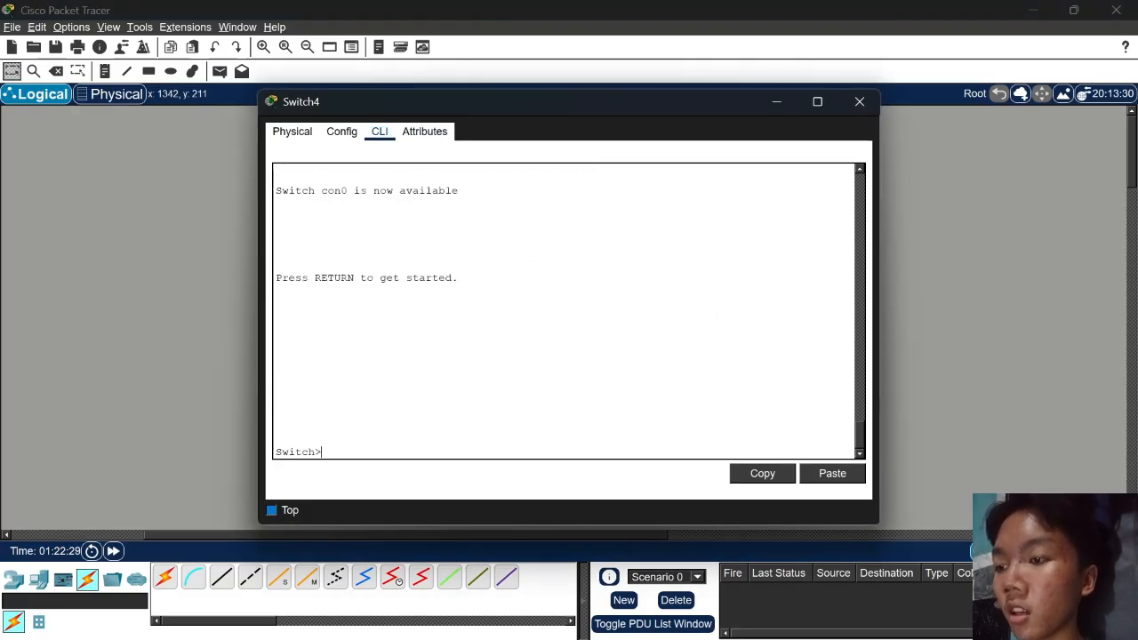
{"action": "type", "text": "en"}
{"action": "key", "text": "Return"}
Show the VLAN 1 interface details of Switch4 with sh int vlan 1
{"action": "type", "text": "con"}
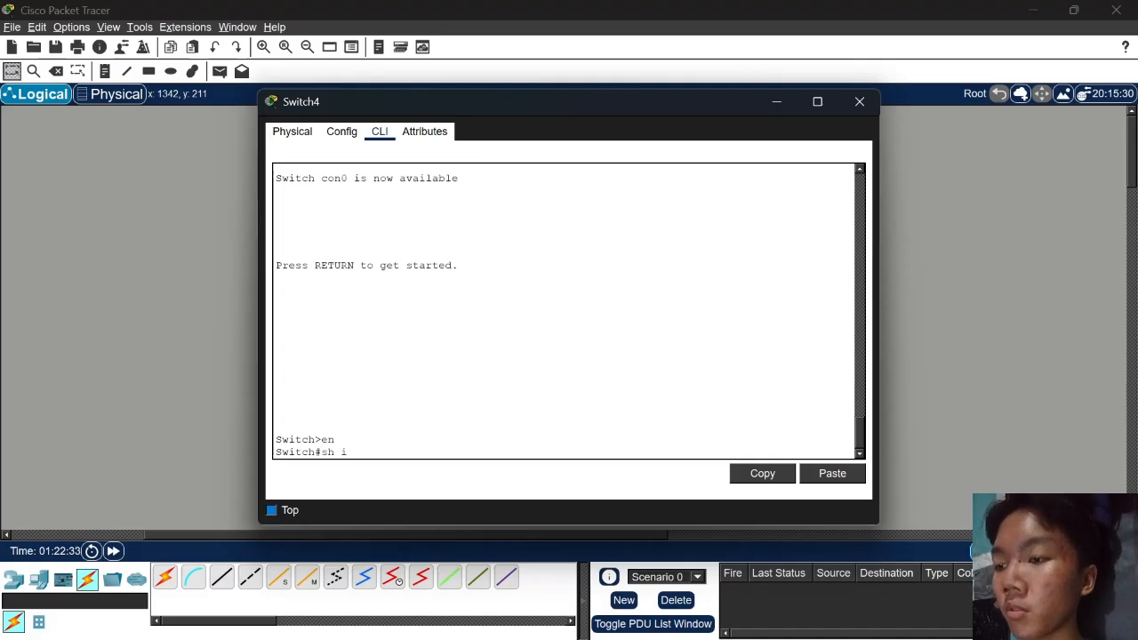
{"action": "type", "text": "sh int valn"}
{"action": "key", "text": "BackSpace"}
{"action": "key", "text": "BackSpace"}
{"action": "key", "text": "BackSpace"}
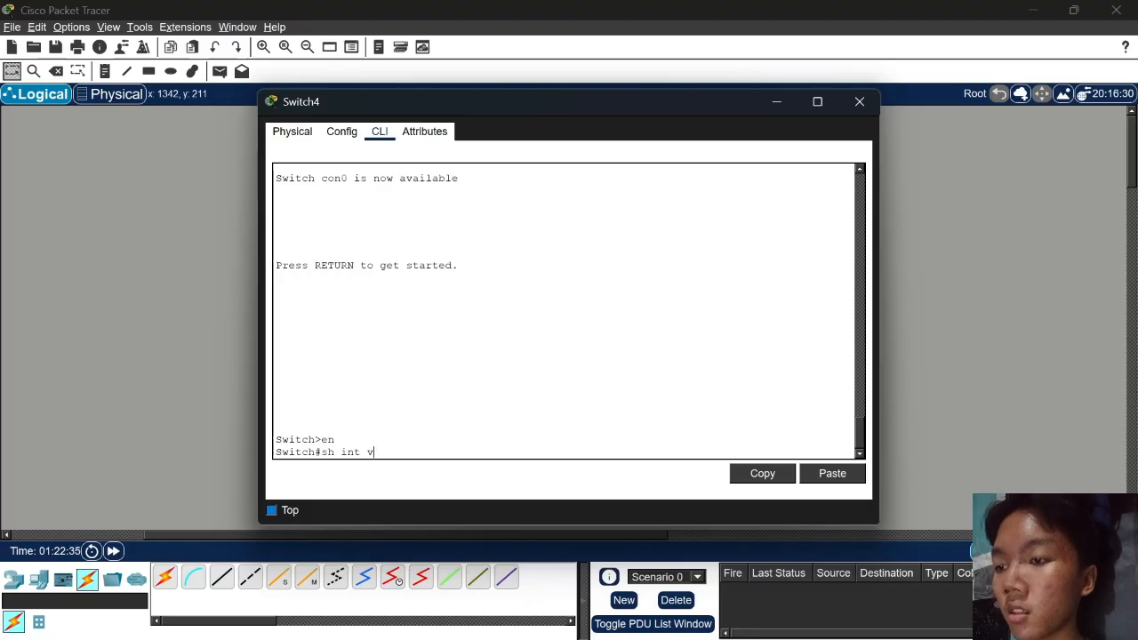
{"action": "type", "text": "lan 1"}
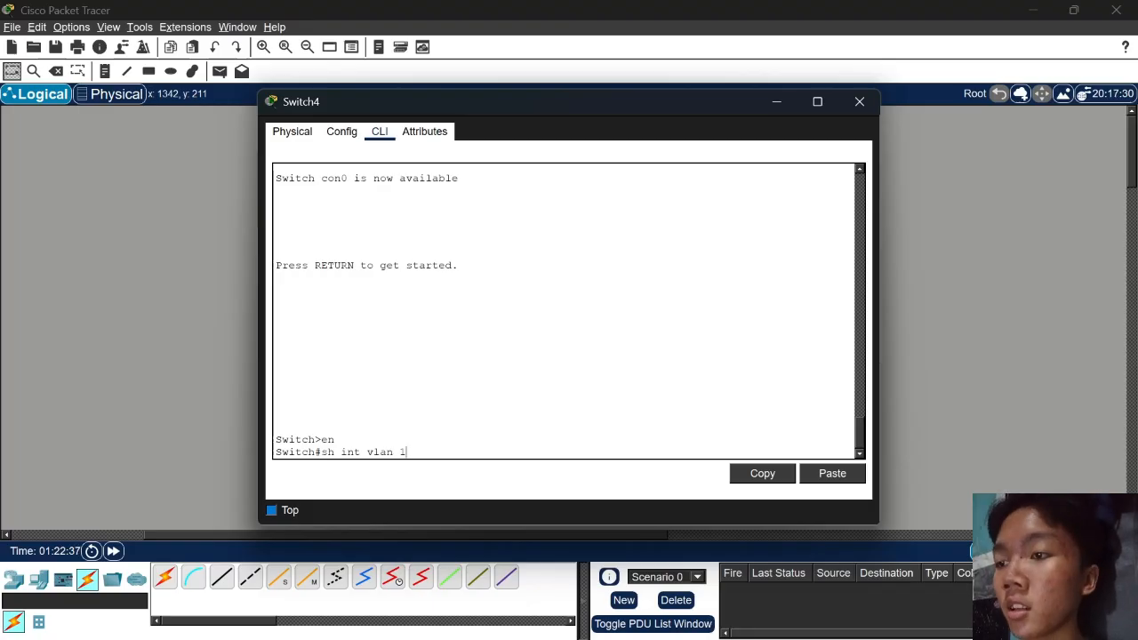
{"action": "key", "text": "Return"}
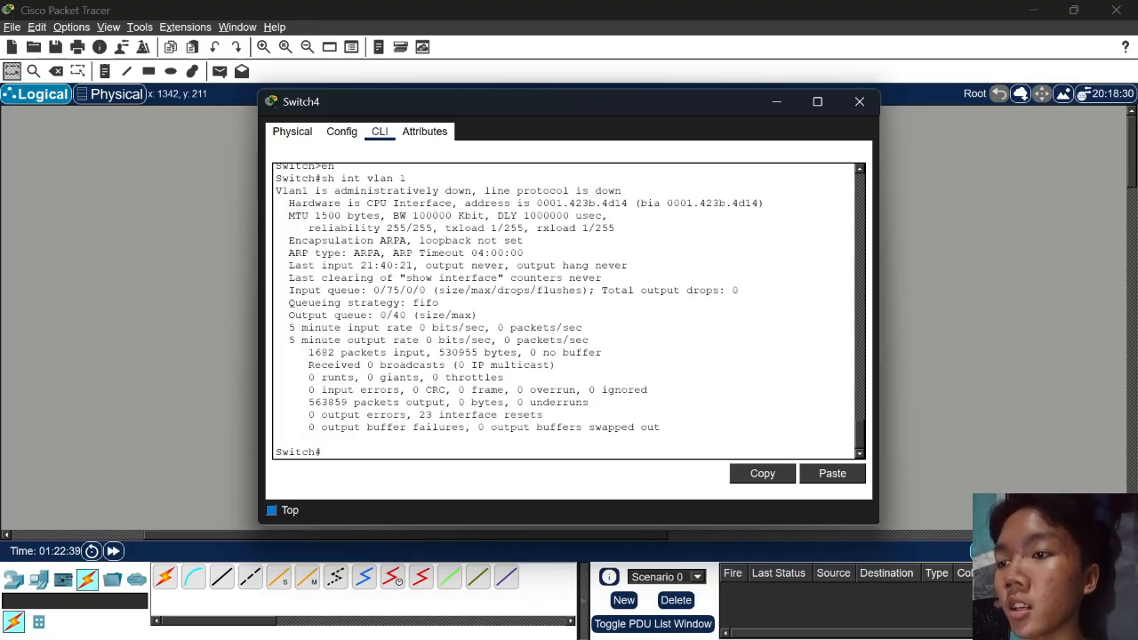
Copy Switch4's hardware address 0001.423b.4d14 from the output and paste it as a note just above Switch4 in the topology
{"action": "left_click_drag", "start_coordinate": [464, 203], "coordinate": [537, 203]}
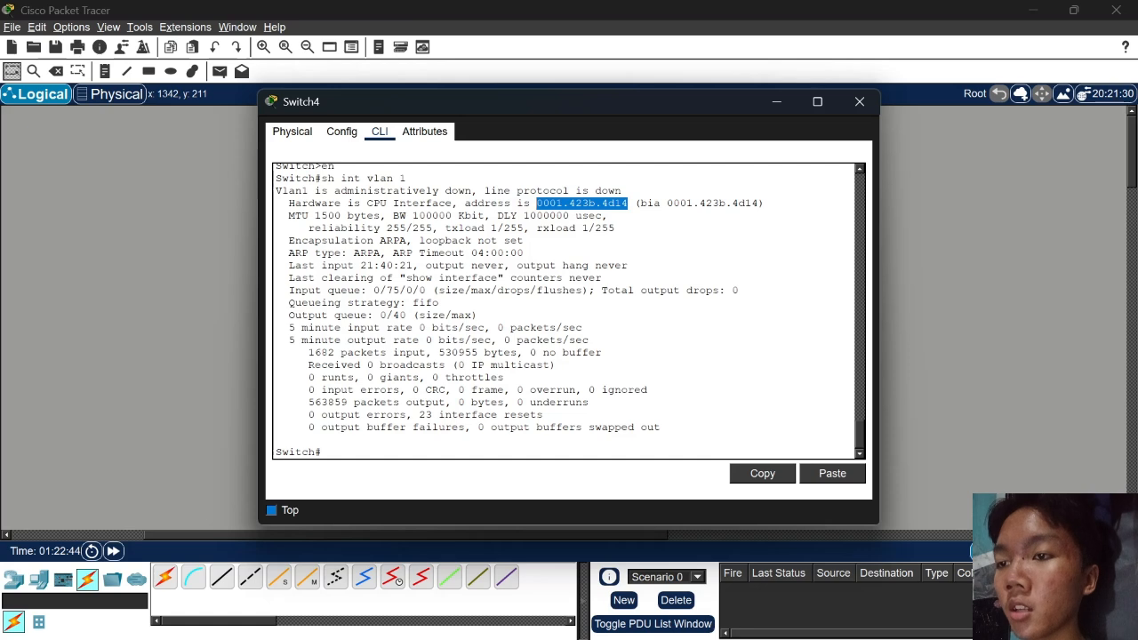
{"action": "left_click", "coordinate": [762, 473]}
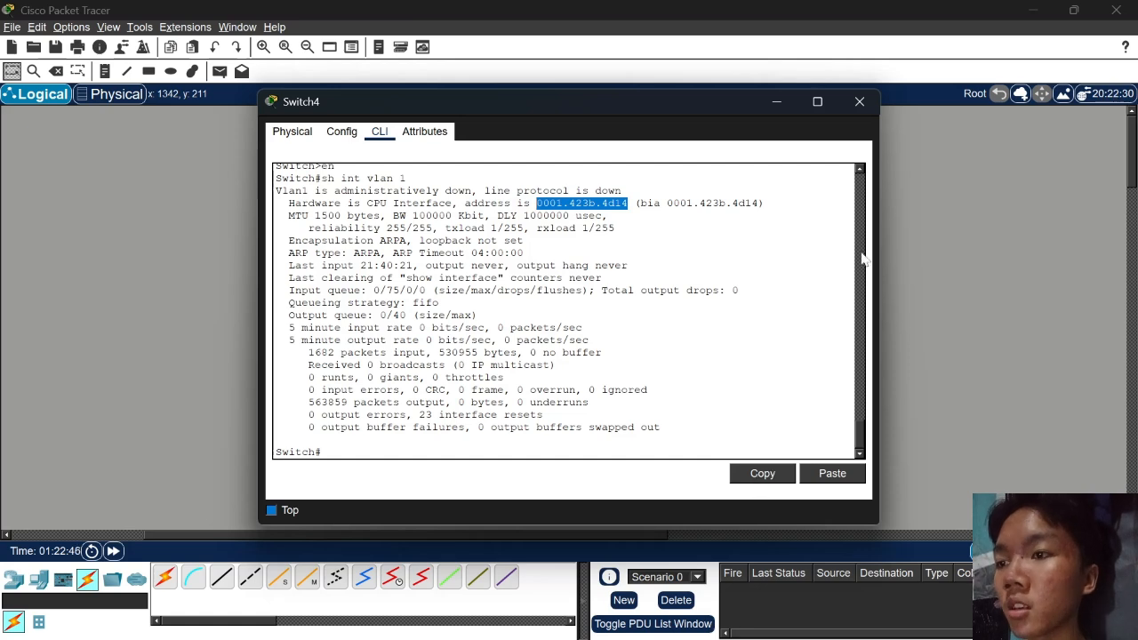
{"action": "left_click", "coordinate": [859, 102]}
{"action": "left_click", "coordinate": [104, 72]}
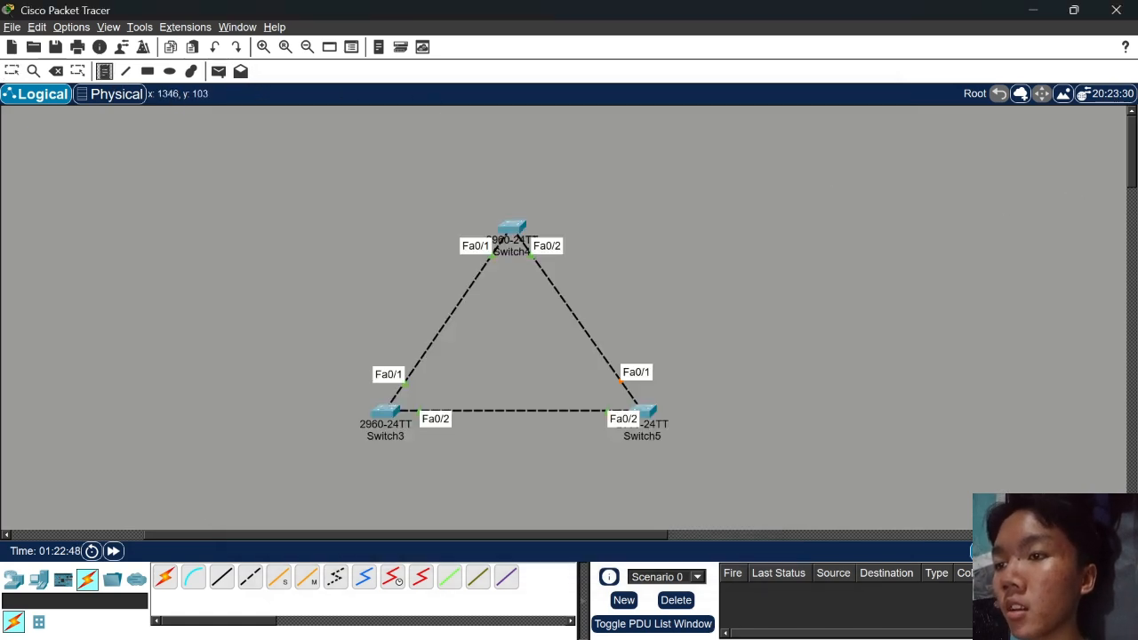
{"action": "left_click", "coordinate": [493, 189]}
{"action": "key", "text": "ctrl+v"}
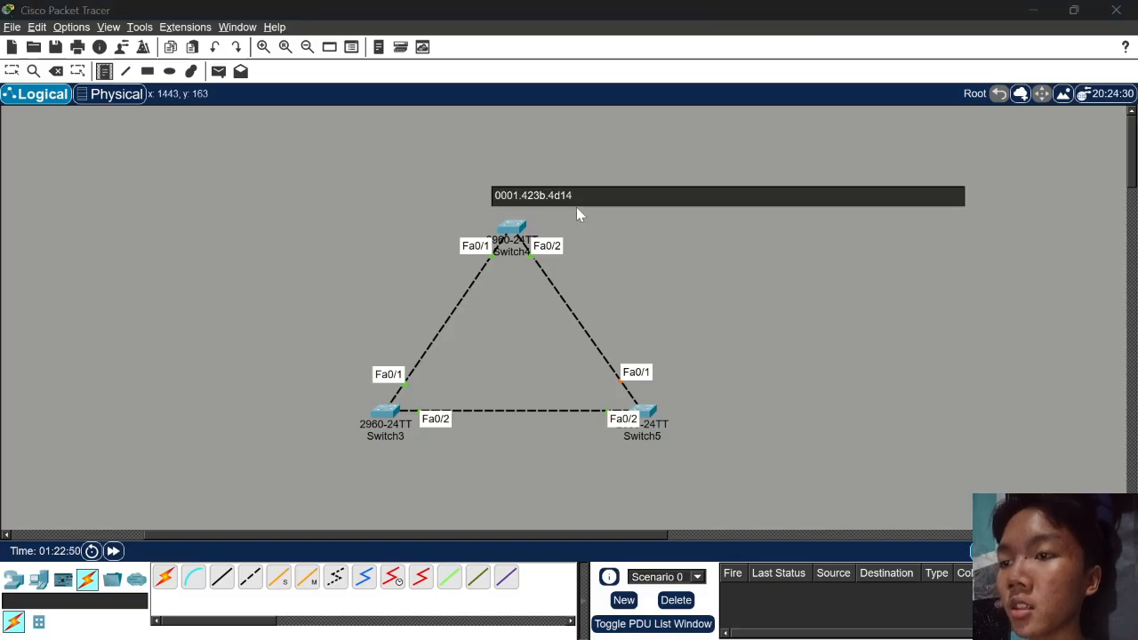
{"action": "key", "text": "Escape"}
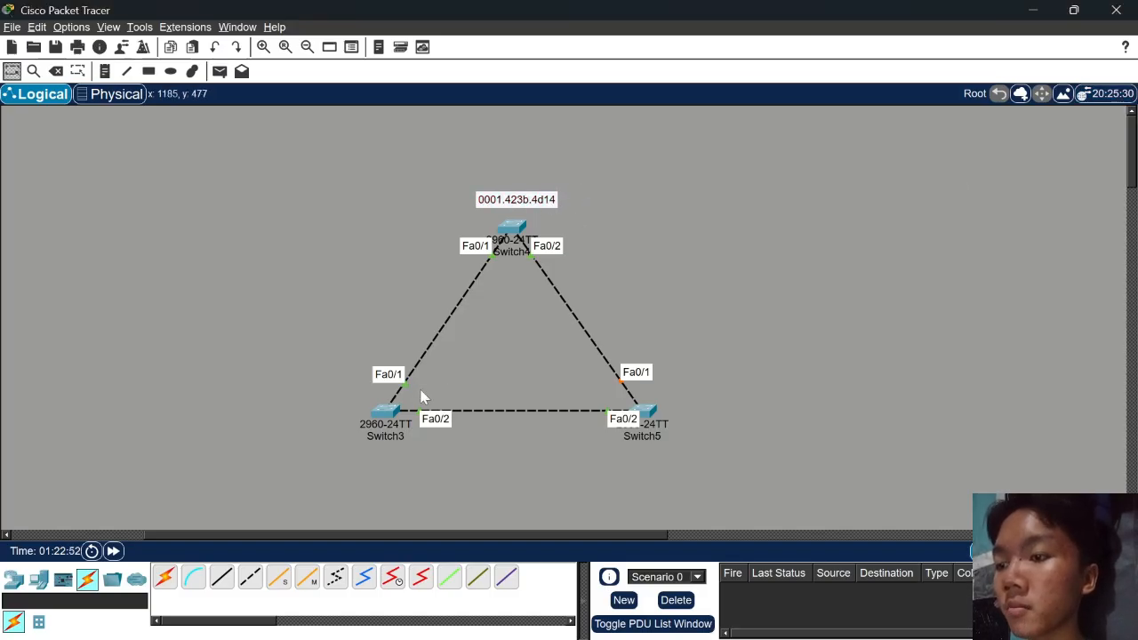
Enter privileged mode on Switch3 and show its VLAN 1 interface details with sh int vlan 1
{"action": "left_click", "coordinate": [385, 410]}
{"action": "key", "text": "Return"}
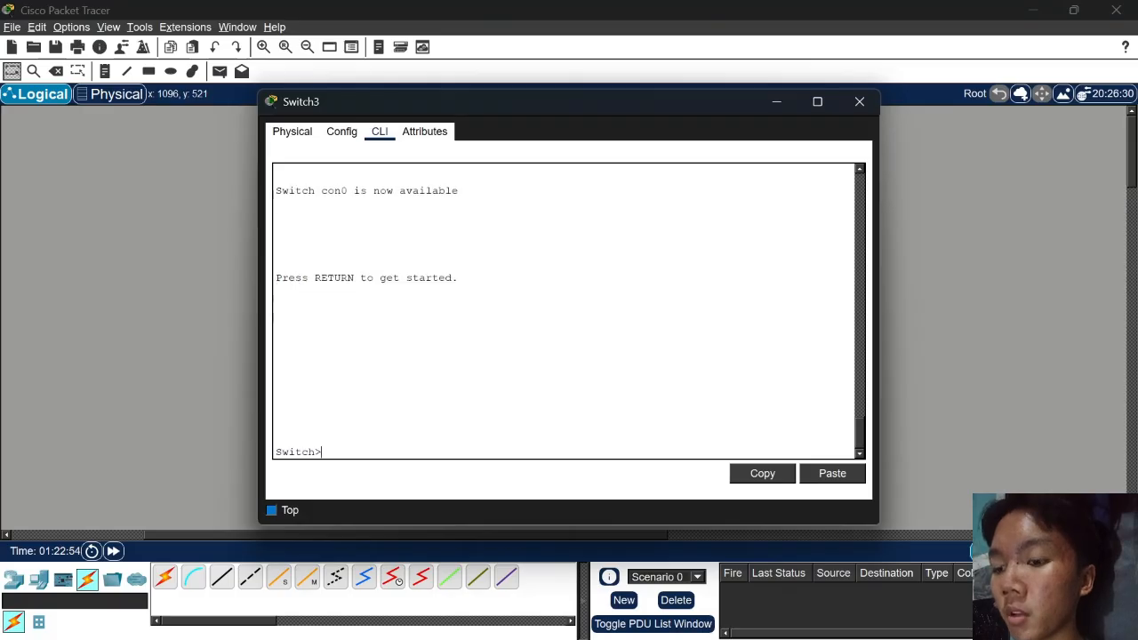
{"action": "type", "text": "en"}
{"action": "key", "text": "Return"}
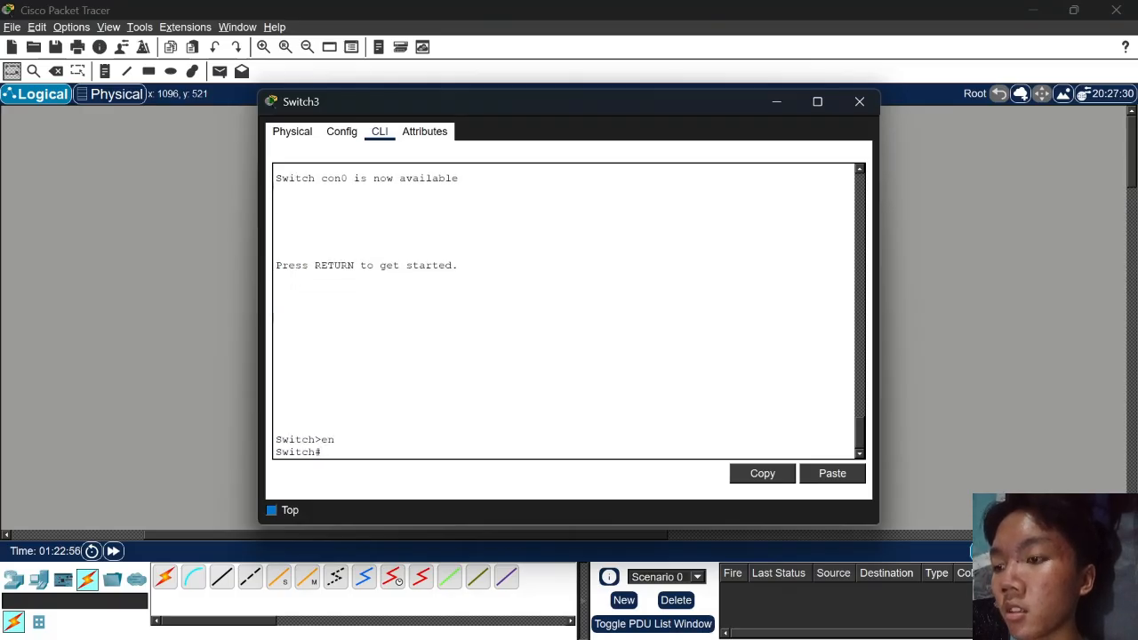
{"action": "type", "text": "en"}
{"action": "key", "text": "BackSpace"}
{"action": "key", "text": "BackSpace"}
{"action": "type", "text": "sh int vlan 1"}
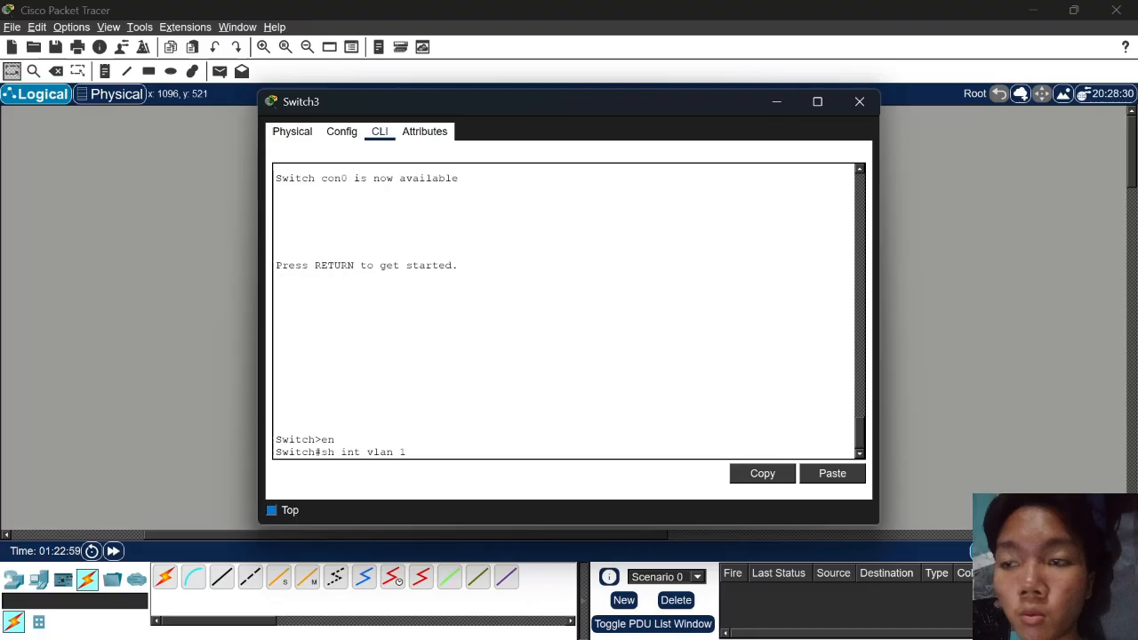
{"action": "key", "text": "Return"}
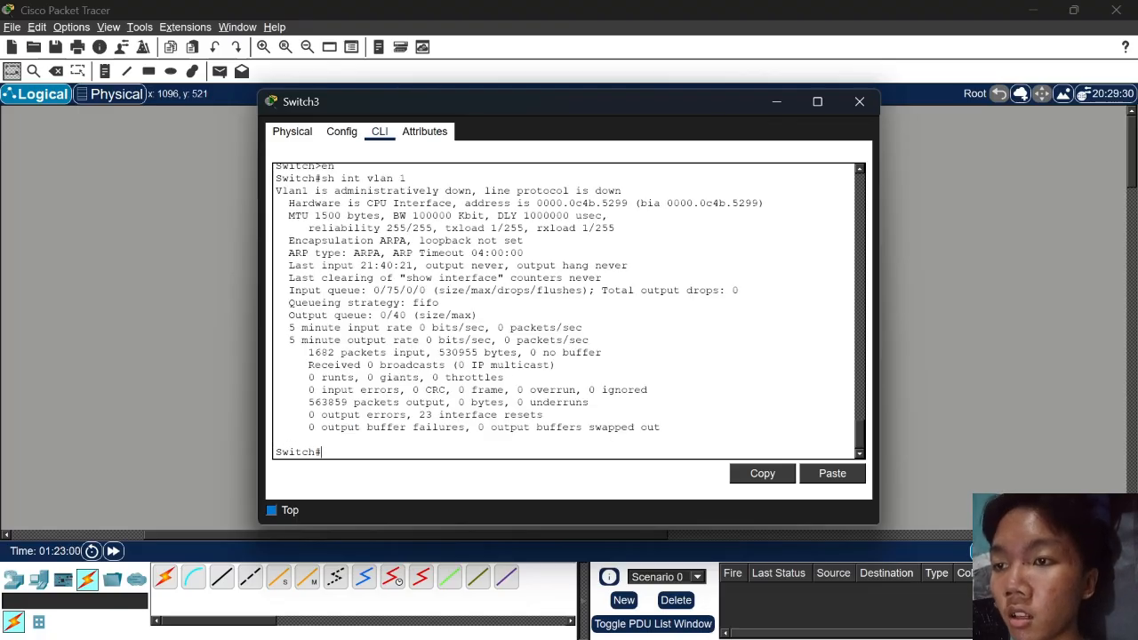
Copy Switch3's hardware address 0000.0c4b.5299 from the output and paste it as a note just below Switch3
{"action": "left_click_drag", "start_coordinate": [627, 202], "coordinate": [531, 204]}
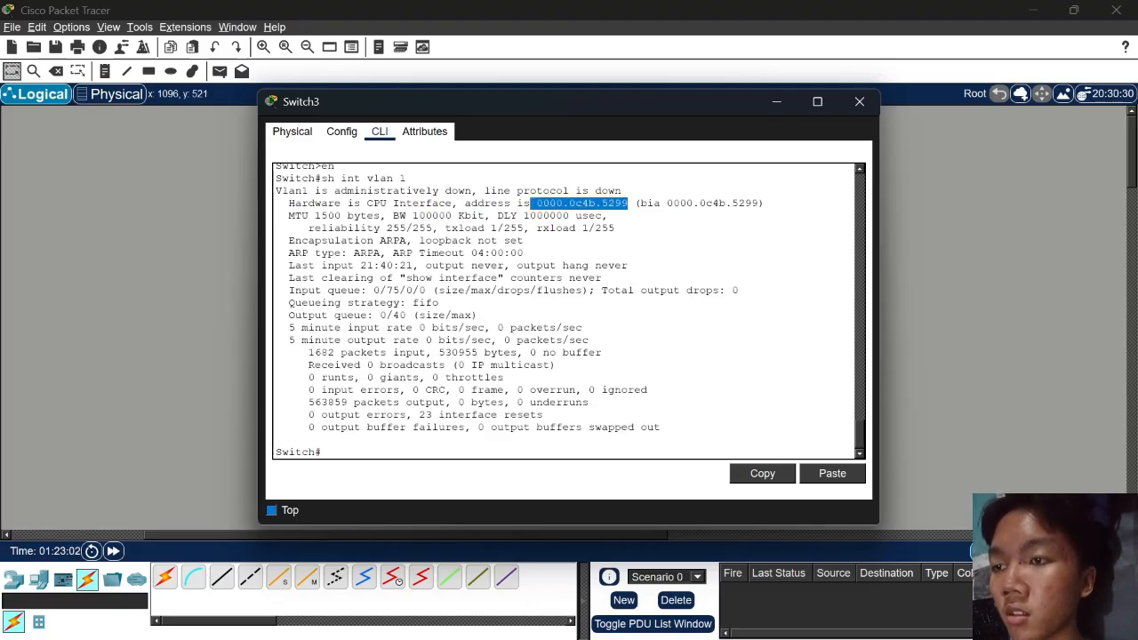
{"action": "left_click", "coordinate": [762, 474]}
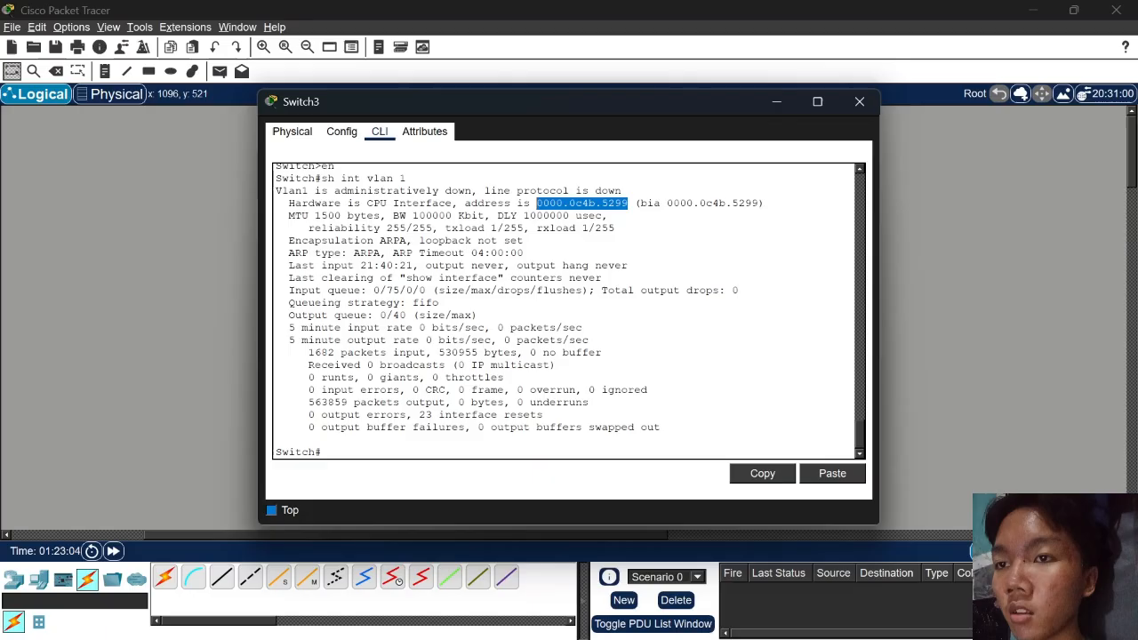
{"action": "left_click", "coordinate": [859, 101]}
{"action": "left_click", "coordinate": [105, 71]}
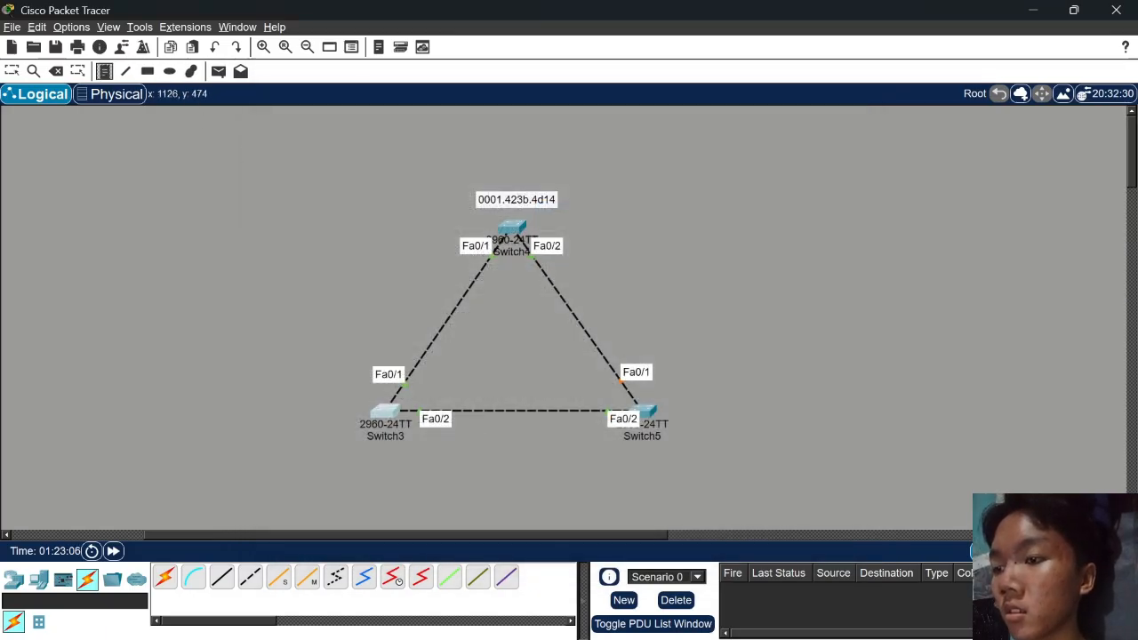
{"action": "left_click", "coordinate": [347, 457]}
{"action": "key", "text": "ctrl+v"}
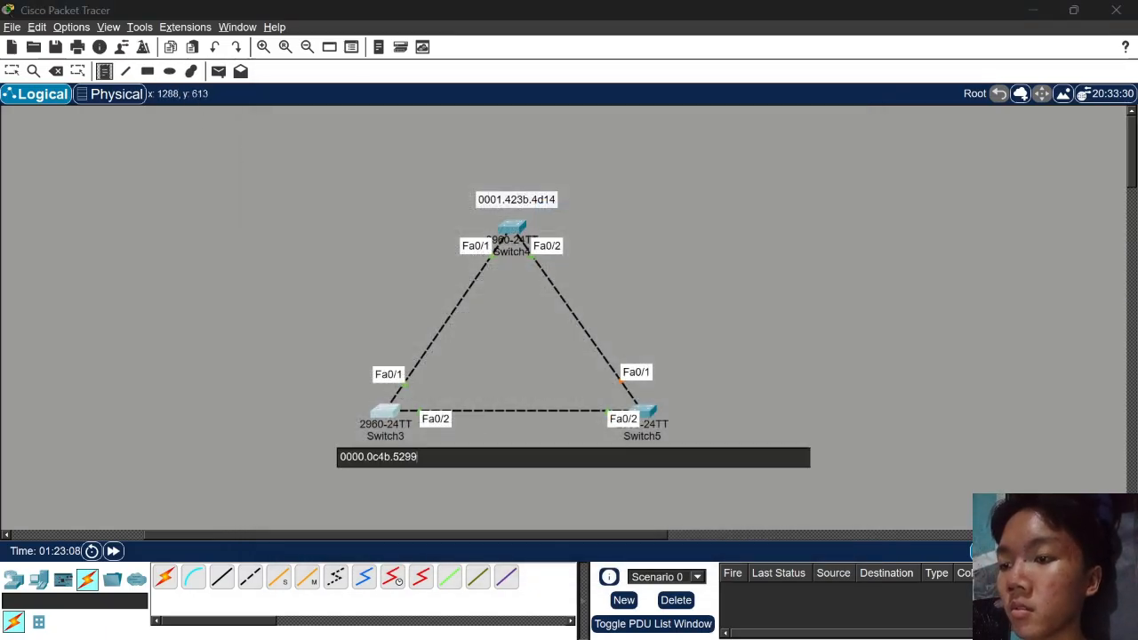
{"action": "left_click", "coordinate": [482, 470]}
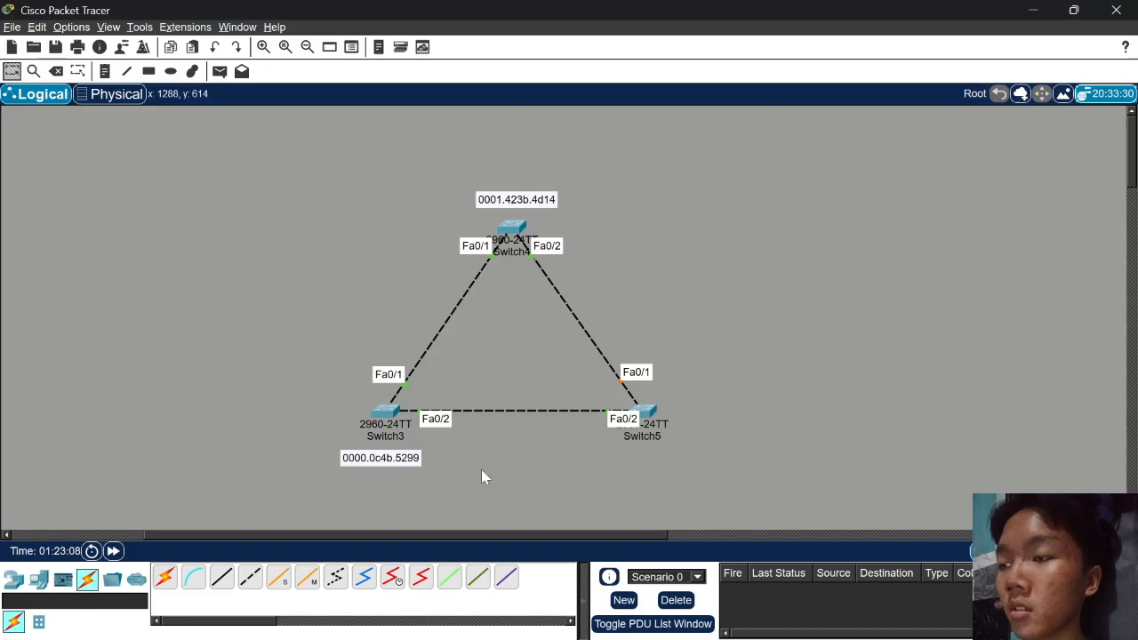
Open the command line of Switch5, enter privileged mode, and show its VLAN 1 interface details with sh int vlan 1
{"action": "left_click", "coordinate": [646, 424]}
{"action": "left_click", "coordinate": [377, 130]}
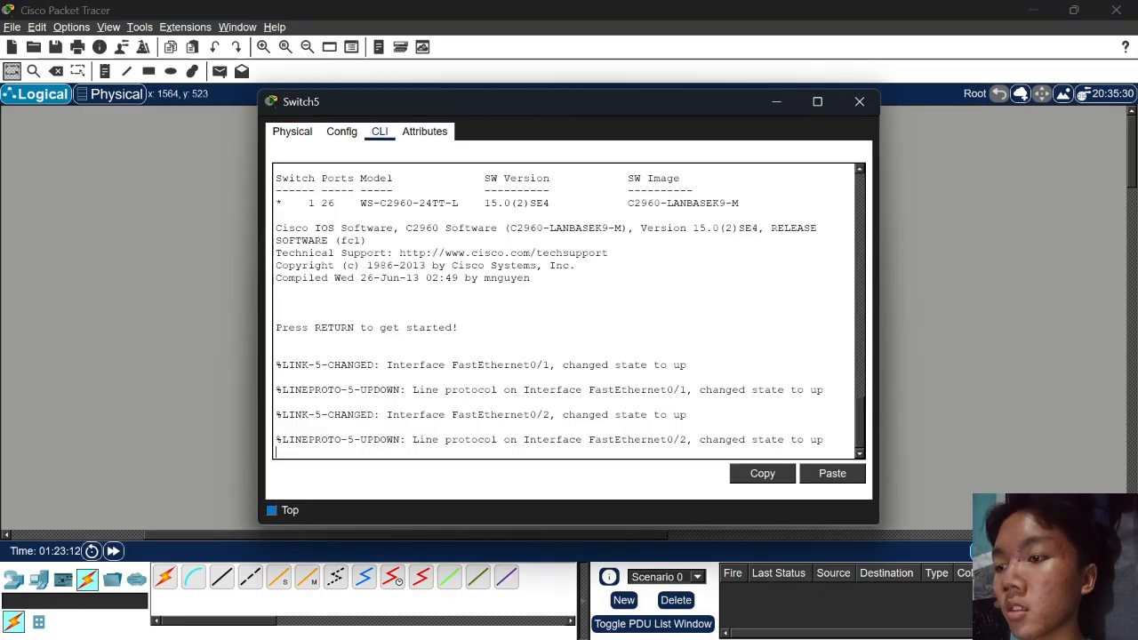
{"action": "key", "text": "Return"}
{"action": "type", "text": "en"}
{"action": "key", "text": "Return"}
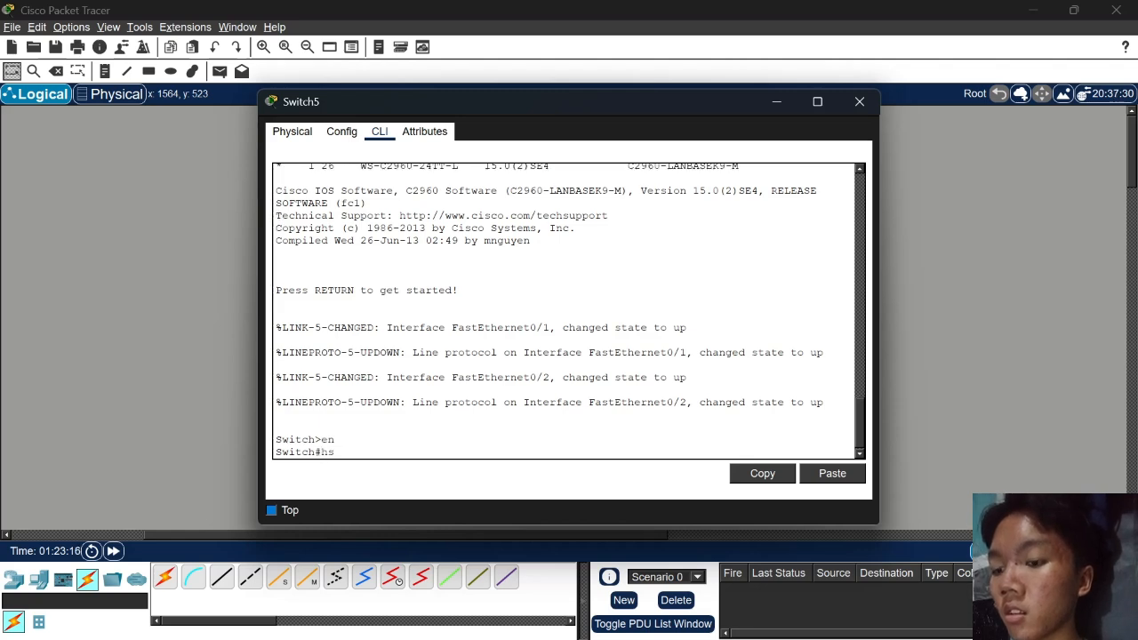
{"action": "type", "text": "sh int vlan "}
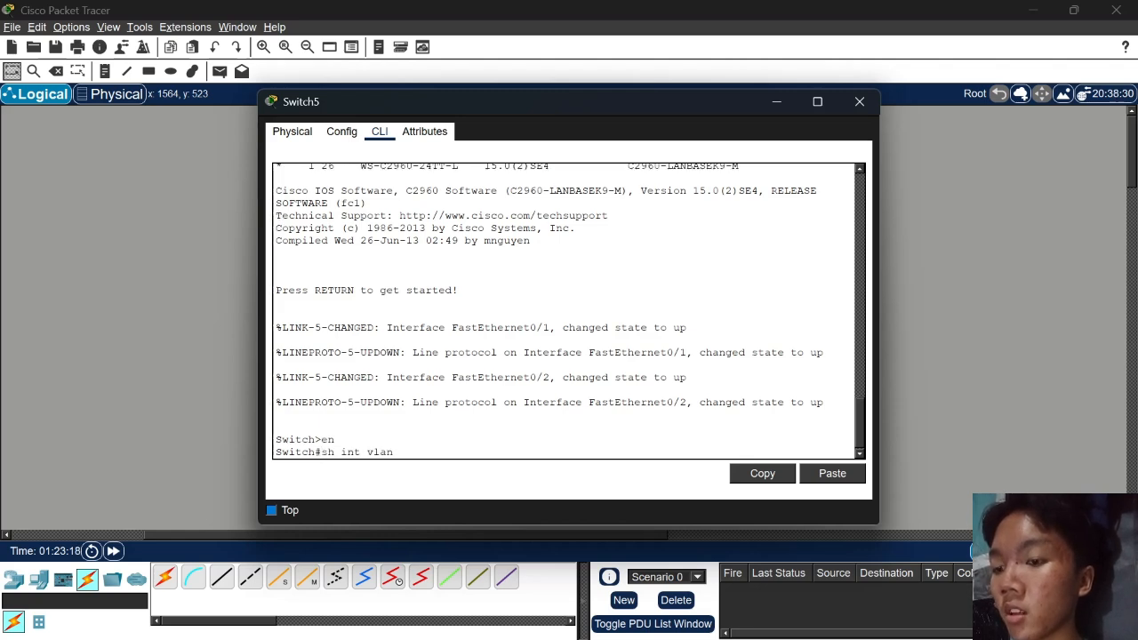
{"action": "type", "text": "1"}
{"action": "key", "text": "Return"}
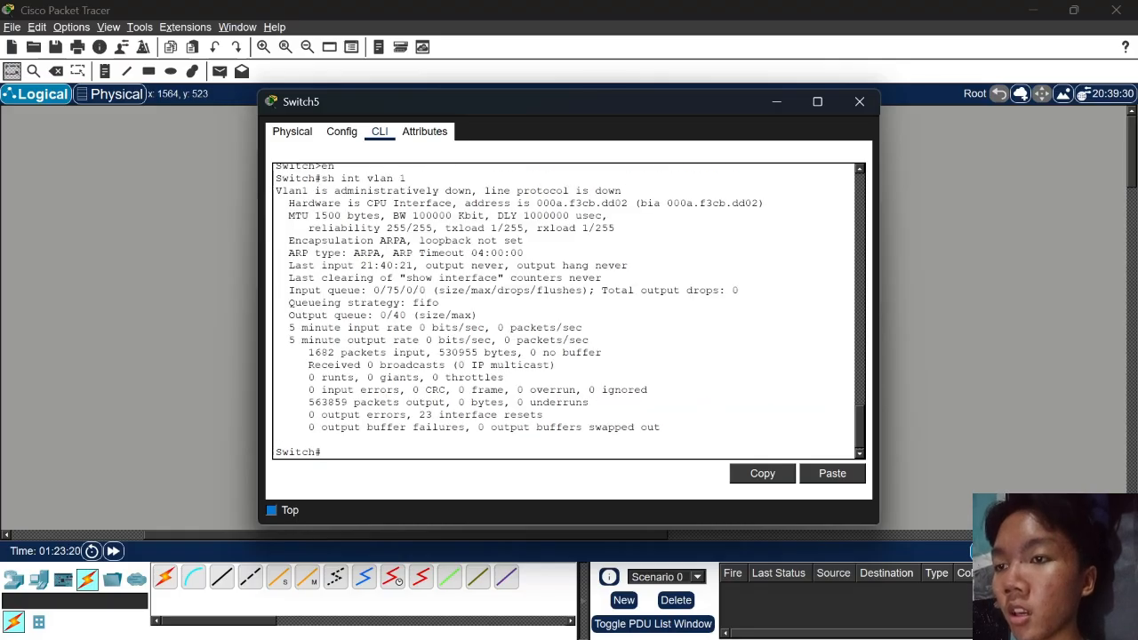
Copy Switch5's hardware address 000a.f3cb.dd02 from the output and place it as a note just below Switch5
{"action": "left_click_drag", "start_coordinate": [628, 204], "coordinate": [536, 204]}
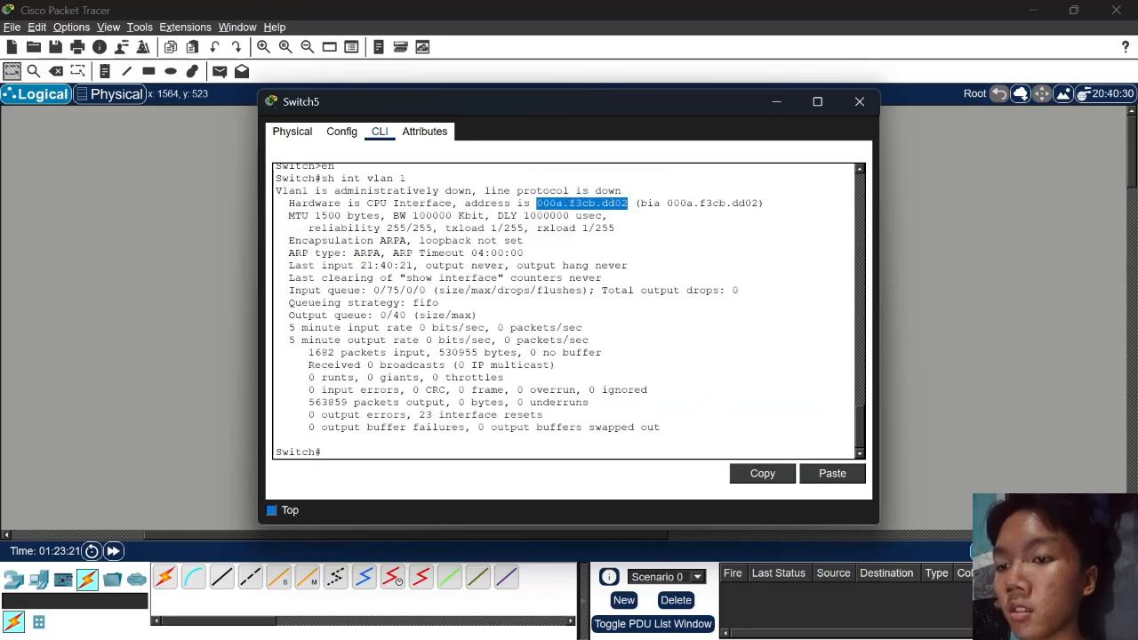
{"action": "left_click", "coordinate": [765, 474]}
{"action": "left_click", "coordinate": [1017, 338]}
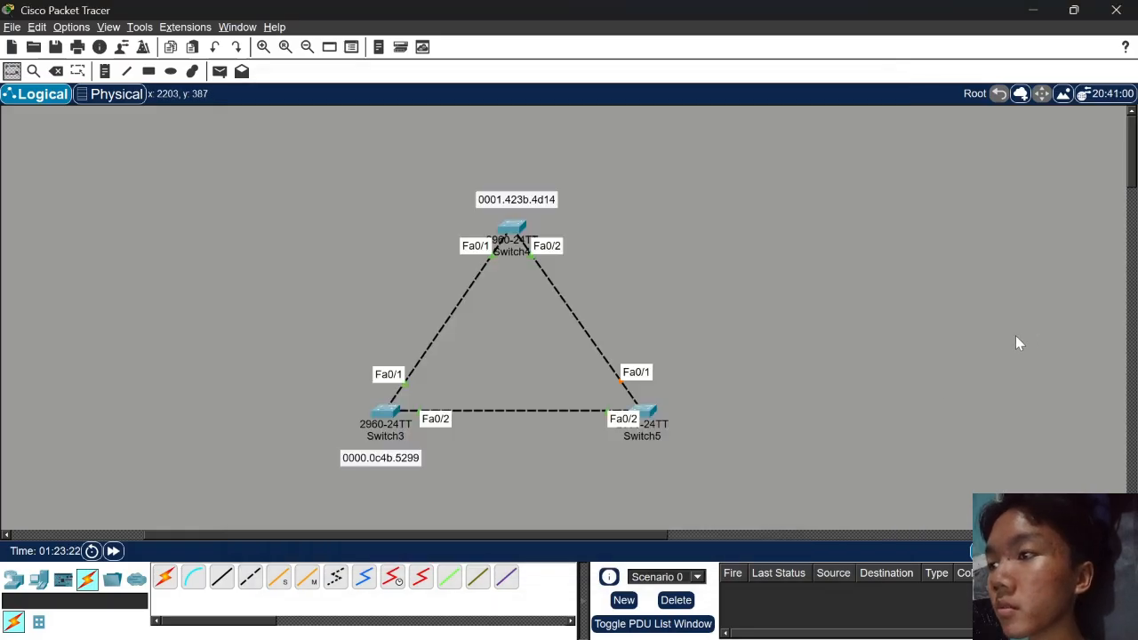
{"action": "left_click", "coordinate": [104, 71]}
{"action": "left_click", "coordinate": [613, 463]}
{"action": "key", "text": "ctrl+v"}
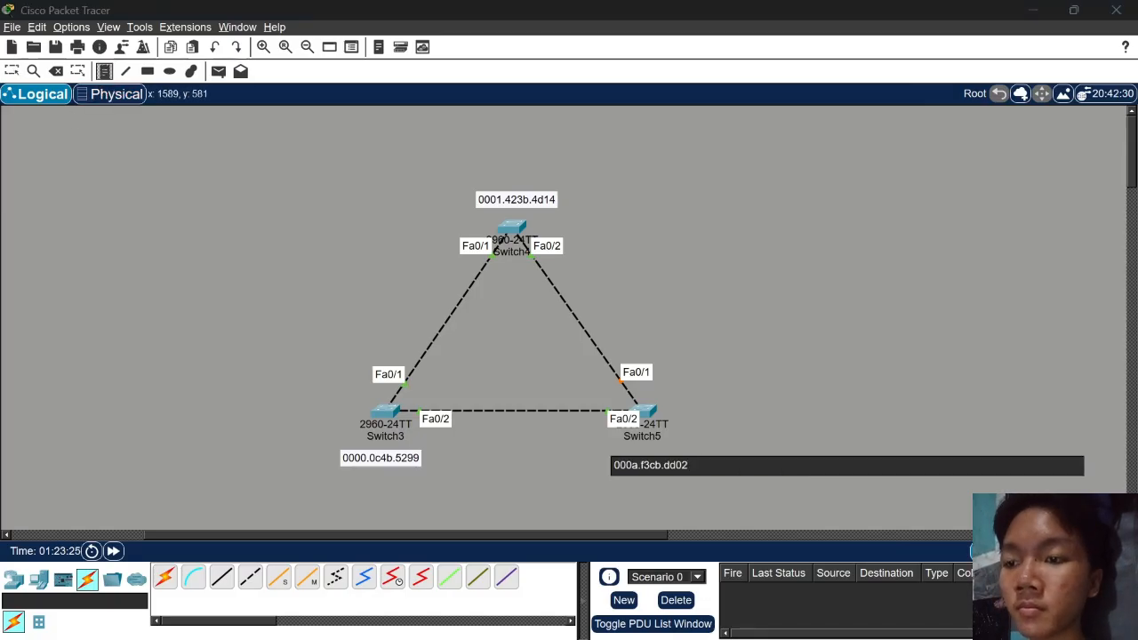
{"action": "key", "text": "Escape"}
{"action": "left_click_drag", "start_coordinate": [652, 472], "coordinate": [653, 465]}
{"action": "left_click", "coordinate": [653, 487]}
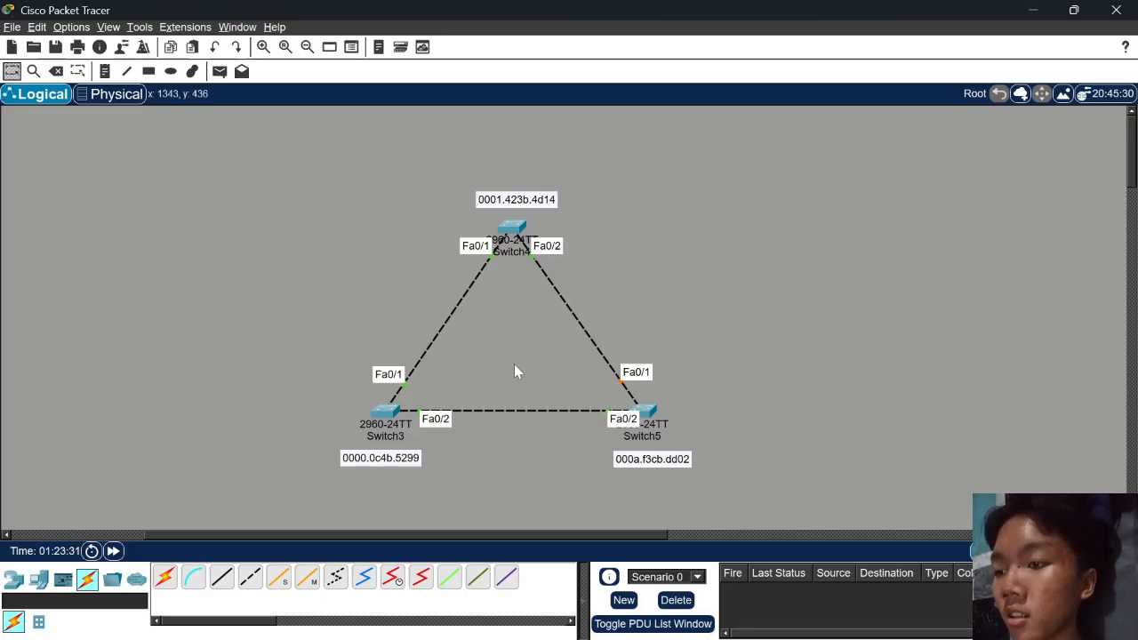
Nudge the three hardware address notes closer to their switches and shift Switch5 and Switch3 slightly up and left
{"action": "left_click_drag", "start_coordinate": [405, 464], "coordinate": [402, 461]}
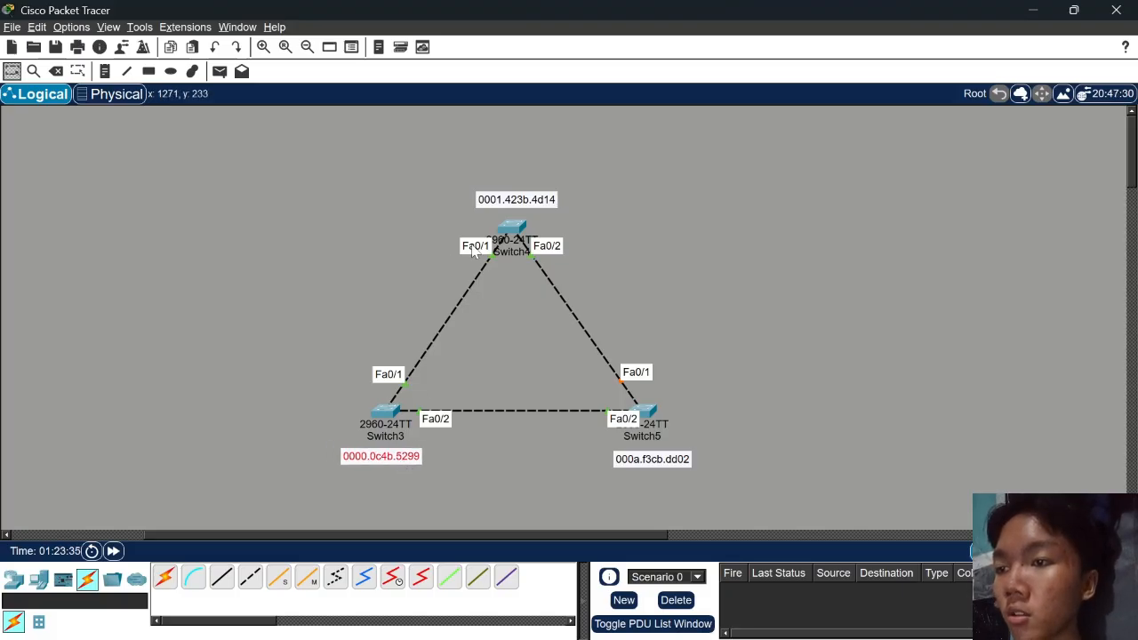
{"action": "left_click_drag", "start_coordinate": [520, 200], "coordinate": [514, 202]}
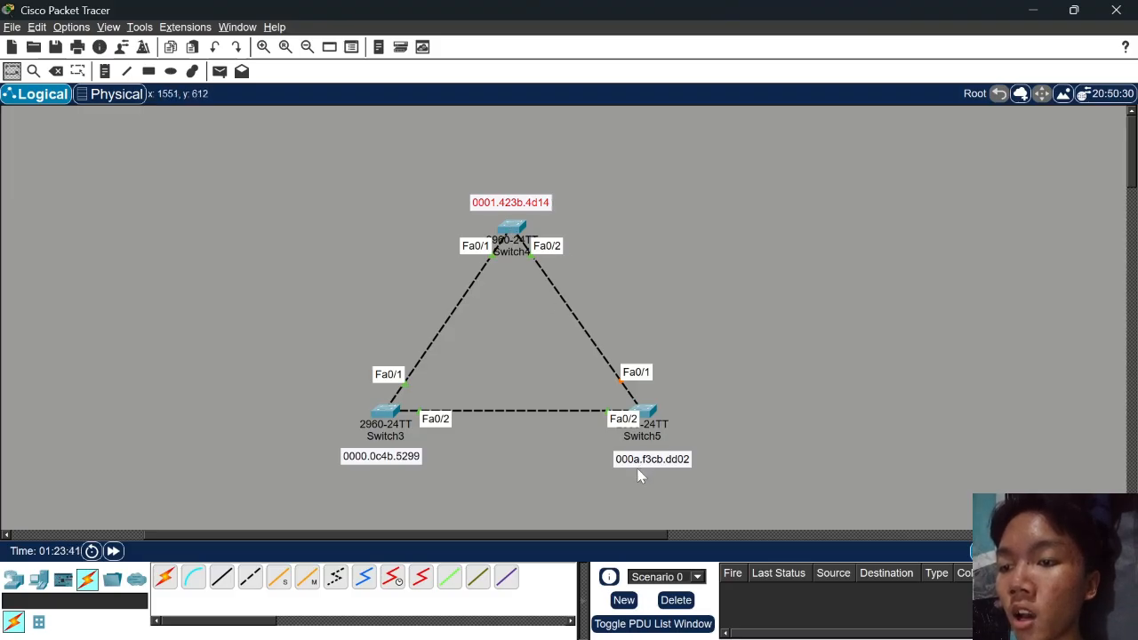
{"action": "left_click_drag", "start_coordinate": [654, 471], "coordinate": [652, 462]}
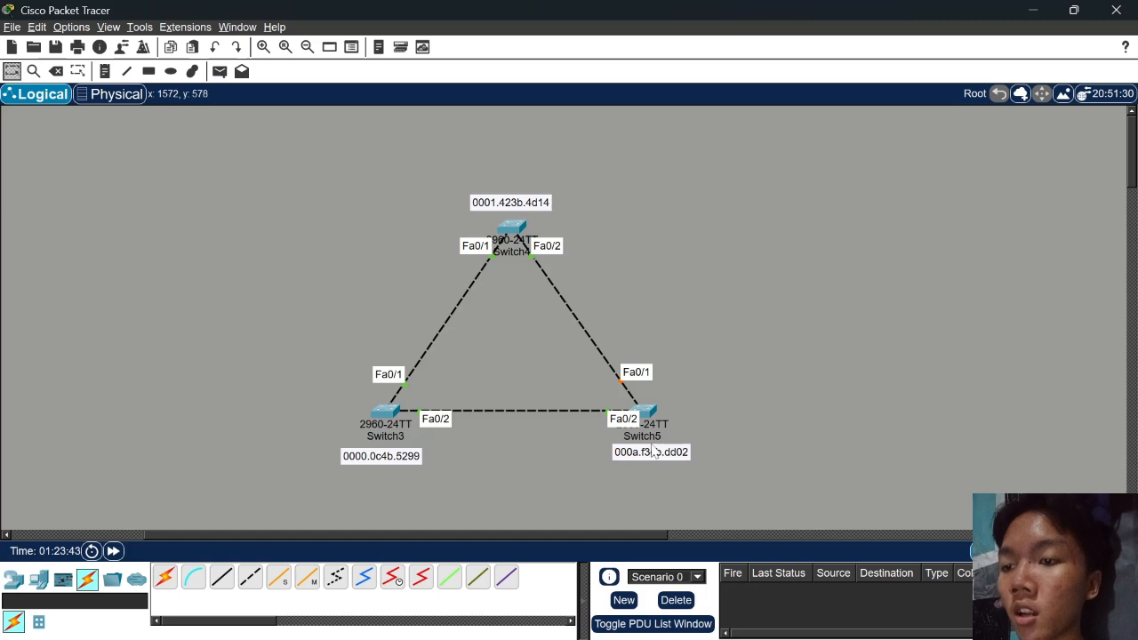
{"action": "left_click_drag", "start_coordinate": [649, 408], "coordinate": [645, 406]}
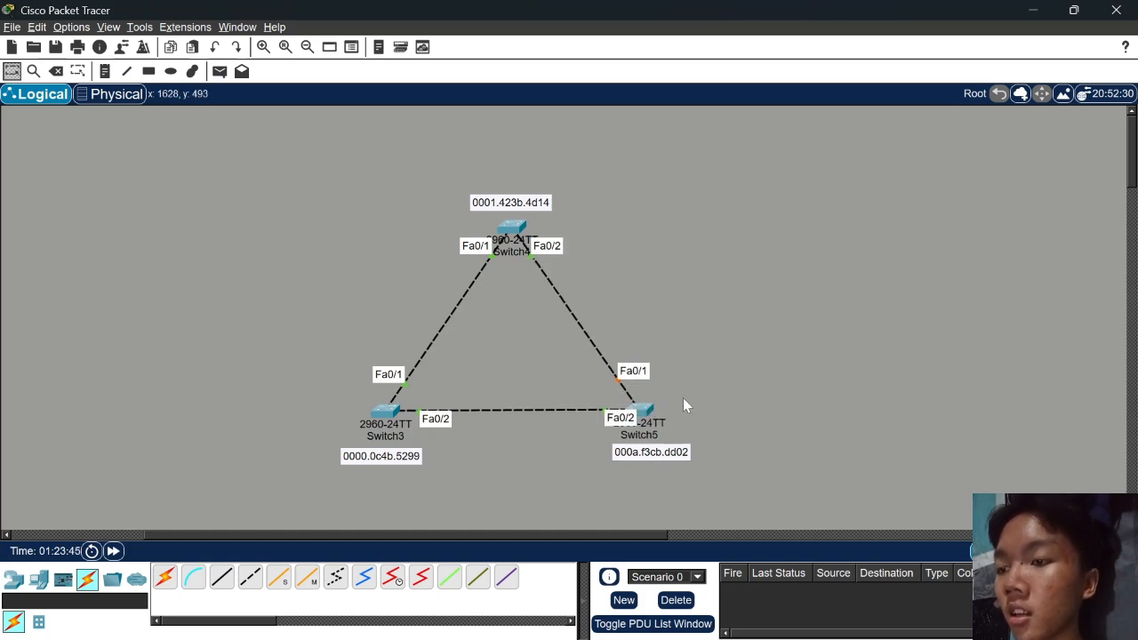
{"action": "left_click_drag", "start_coordinate": [390, 414], "coordinate": [392, 402]}
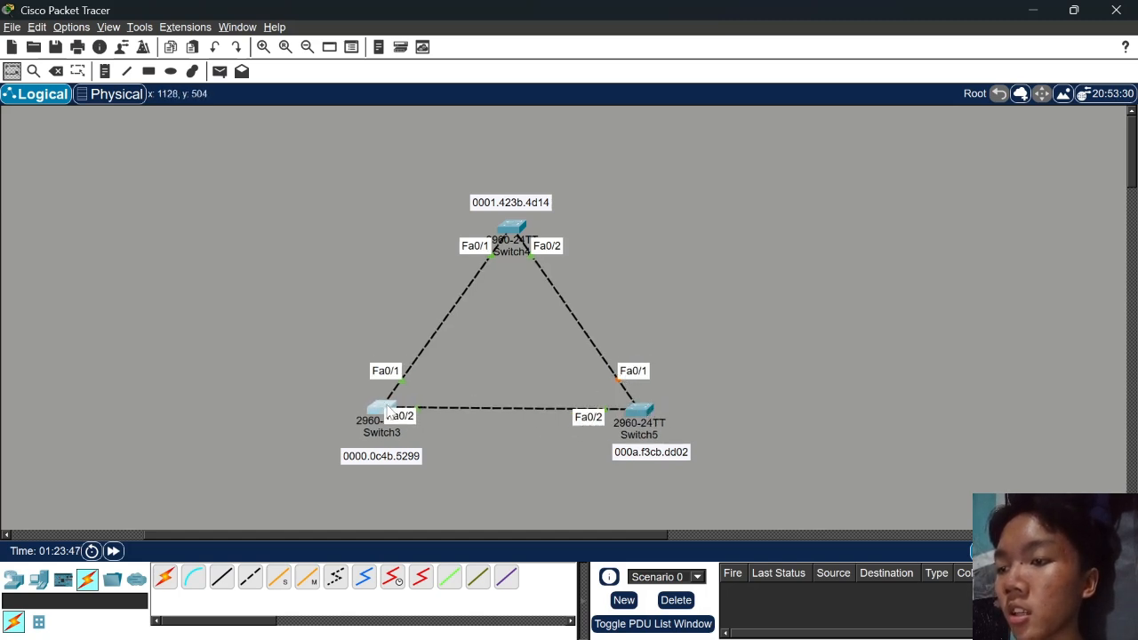
Show the spanning-tree details on Switch3's command line with sh spanning-tree and highlight the root status line under Root ID
{"action": "left_click", "coordinate": [392, 402]}
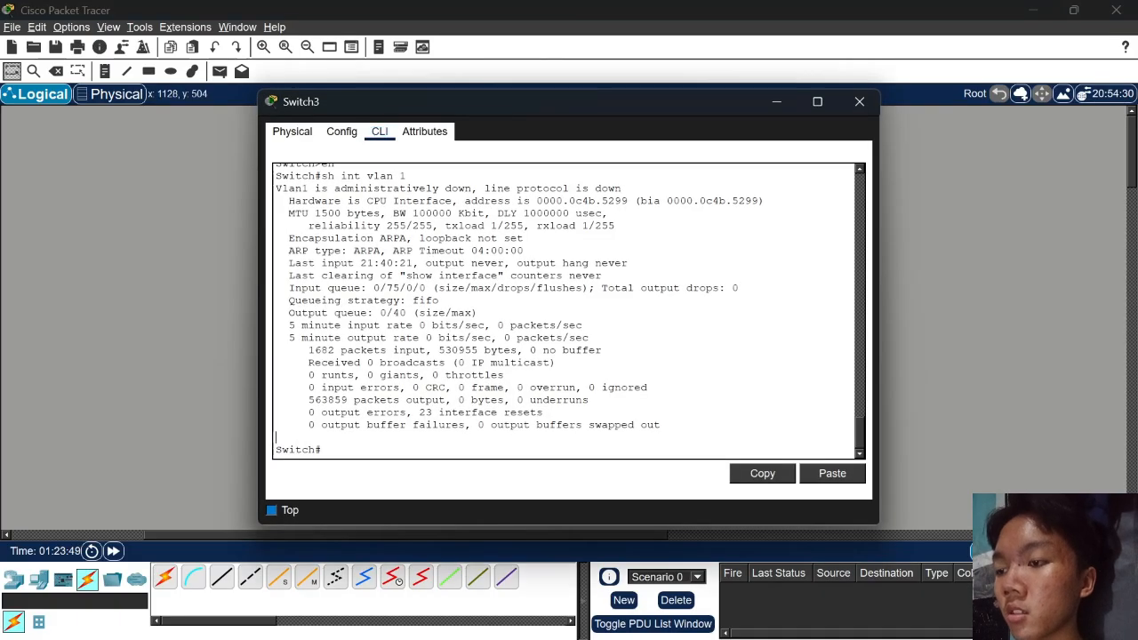
{"action": "key", "text": "Return"}
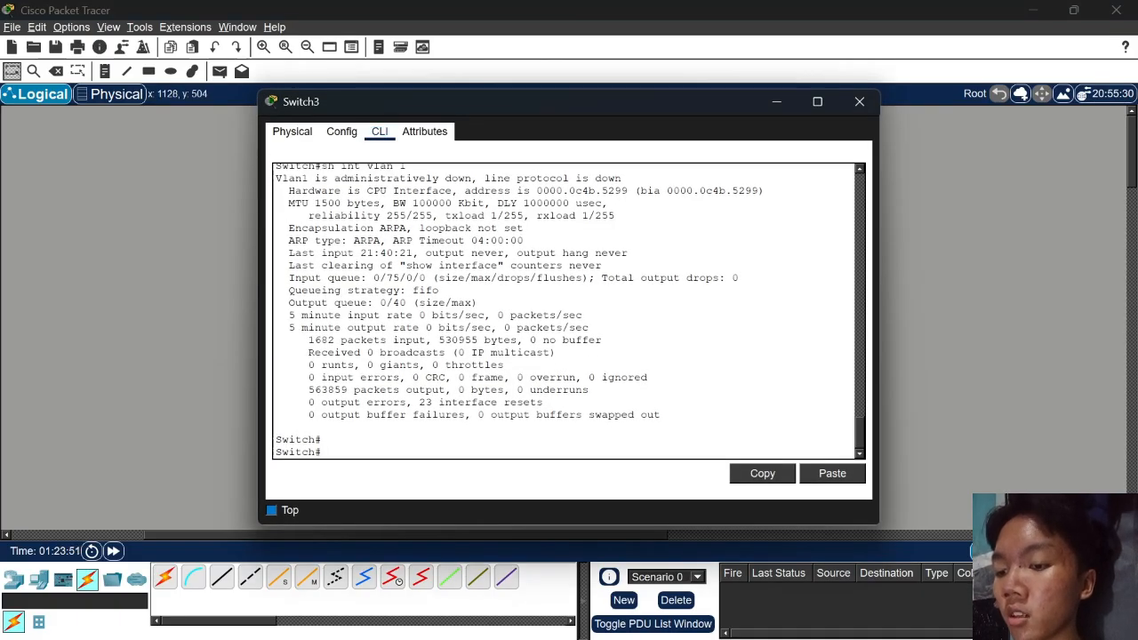
{"action": "type", "text": "sh"}
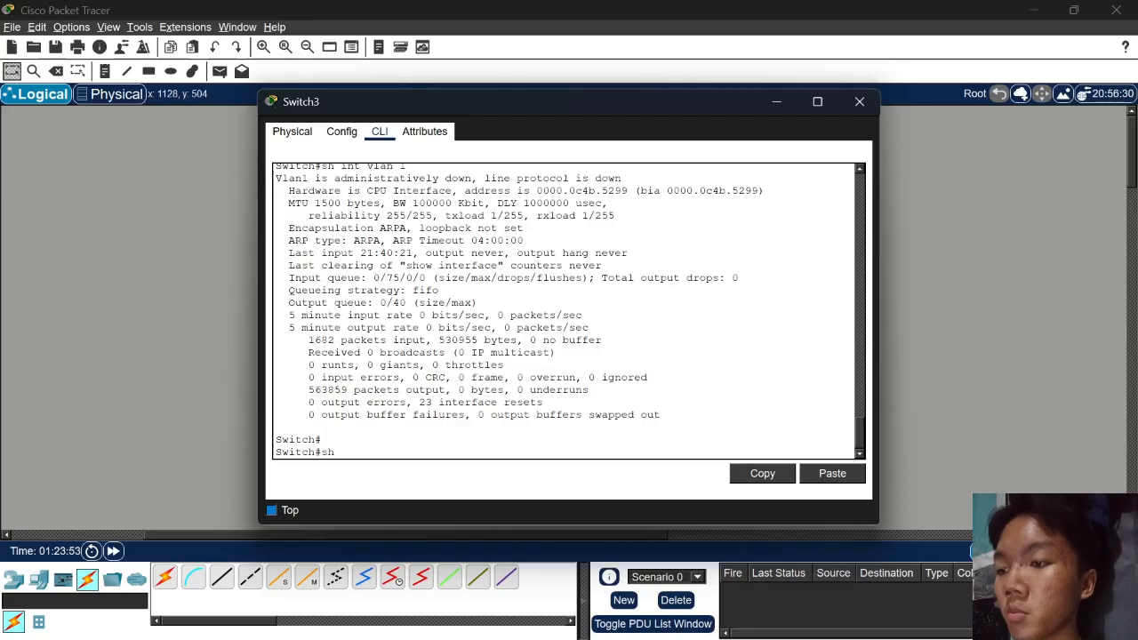
{"action": "type", "text": " sp"}
{"action": "key", "text": "Tab"}
{"action": "key", "text": "Return"}
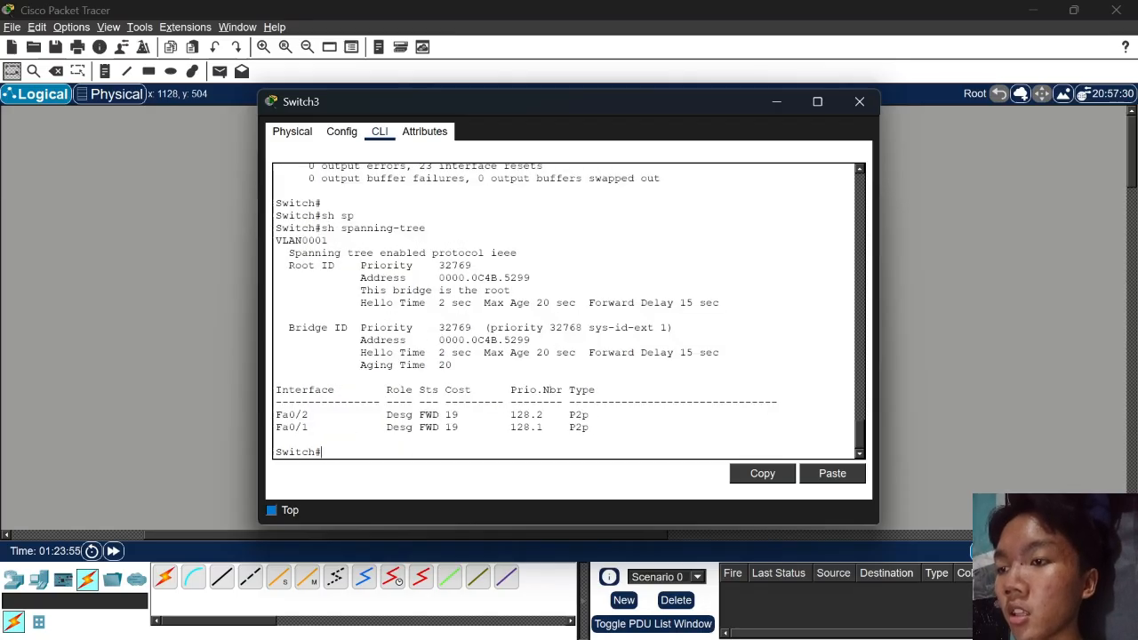
{"action": "left_click_drag", "start_coordinate": [512, 291], "coordinate": [360, 291]}
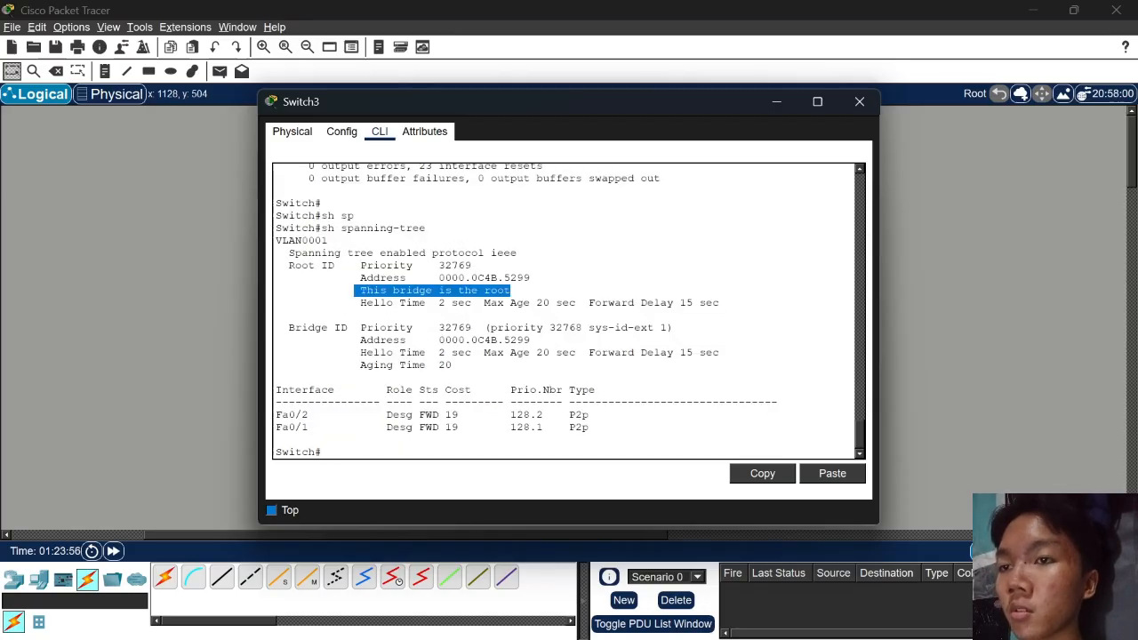
{"action": "left_click", "coordinate": [859, 102]}
Shift Switch3 slightly down and left, and Switch4 and Switch5 slightly down
{"action": "left_click_drag", "start_coordinate": [370, 408], "coordinate": [366, 410]}
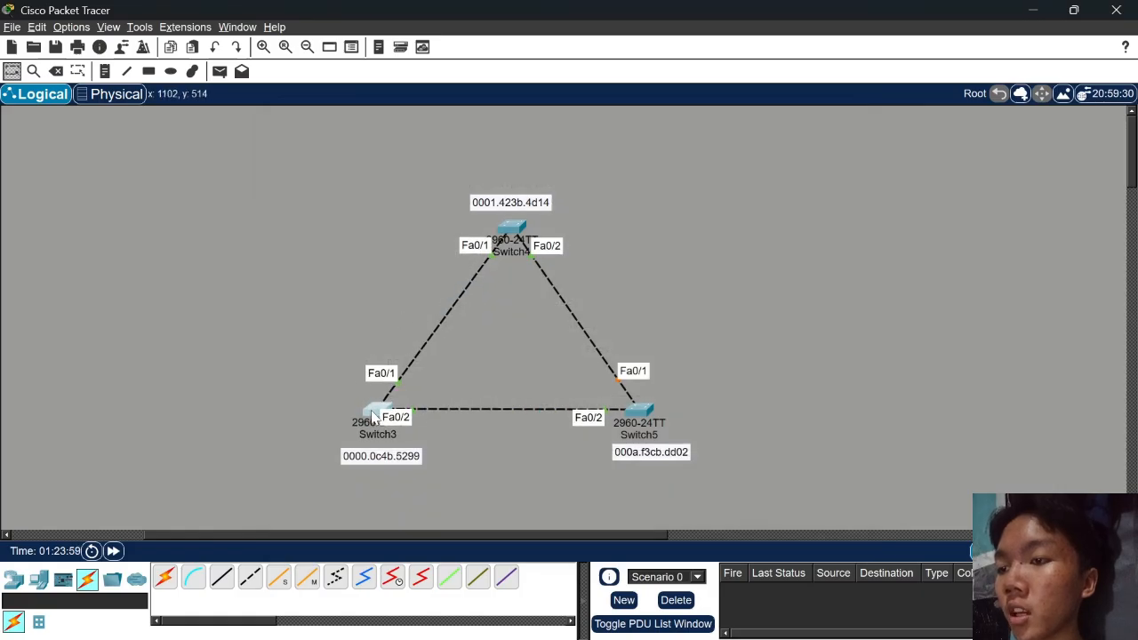
{"action": "left_click", "coordinate": [315, 384]}
{"action": "left_click_drag", "start_coordinate": [507, 238], "coordinate": [510, 241]}
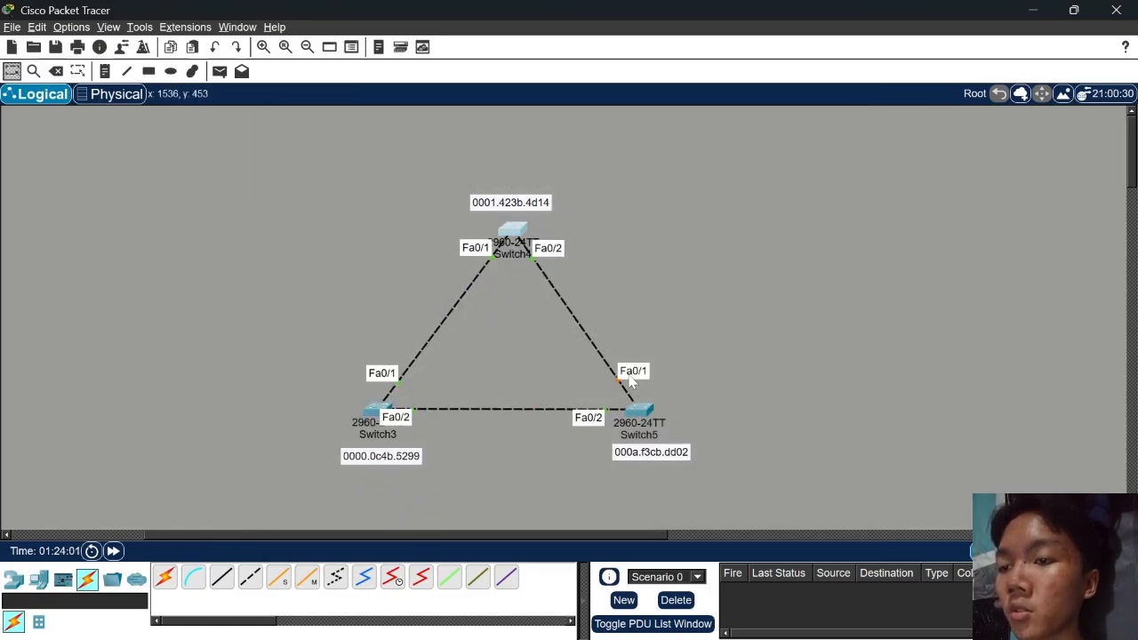
{"action": "mouse_move", "coordinate": [626, 411]}
{"action": "left_mouse_down"}
{"action": "mouse_move", "coordinate": [627, 401]}
{"action": "mouse_move", "coordinate": [635, 419]}
{"action": "left_mouse_up"}
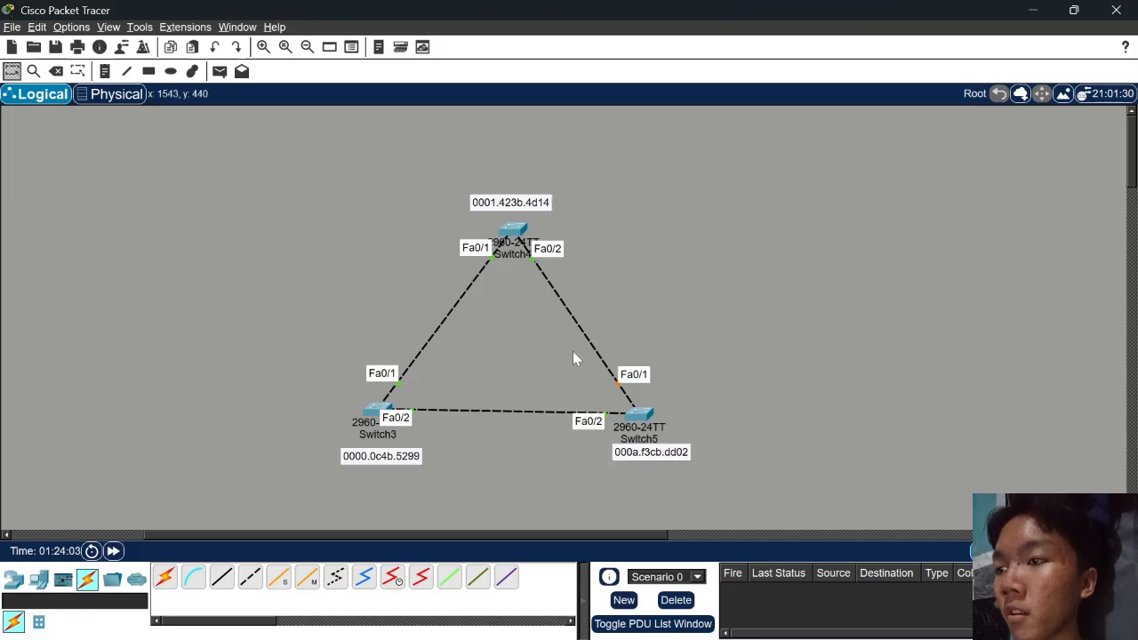
Place a DP note beside each of Switch3's ports, Fa0/1 and Fa0/2
{"action": "left_click", "coordinate": [105, 71]}
{"action": "left_click", "coordinate": [383, 349]}
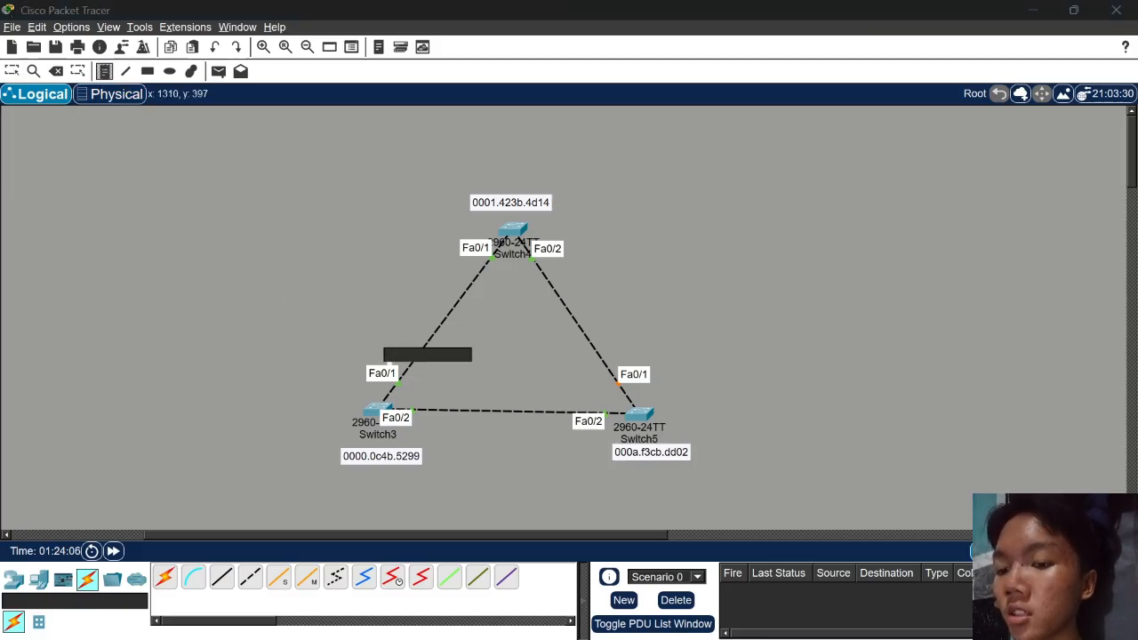
{"action": "type", "text": "DP"}
{"action": "left_click", "coordinate": [436, 350]}
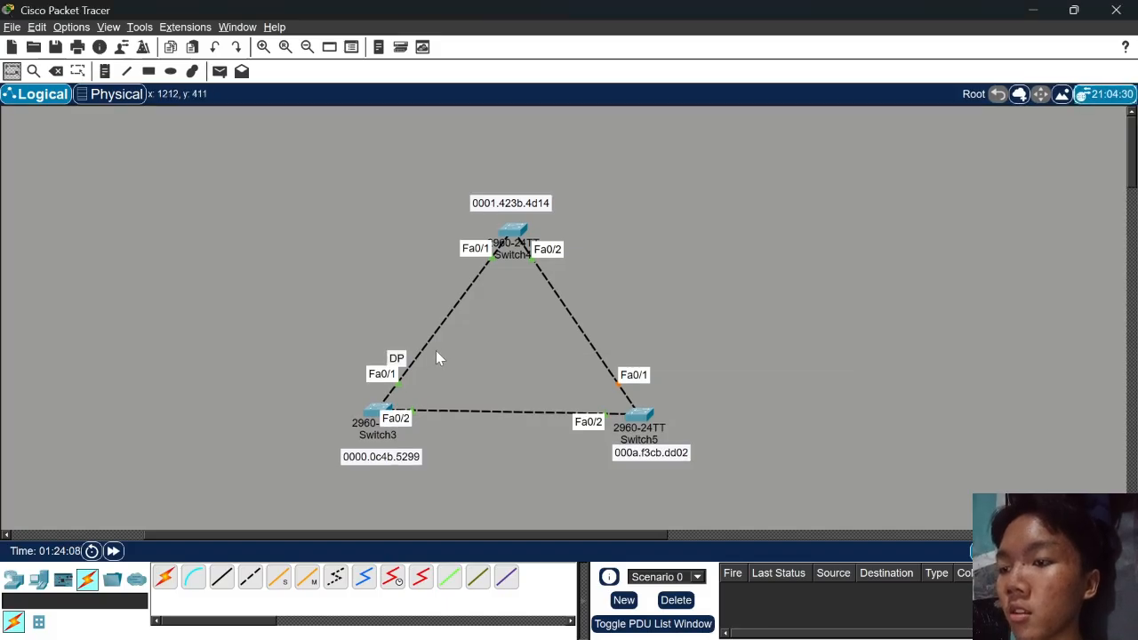
{"action": "left_click", "coordinate": [104, 71]}
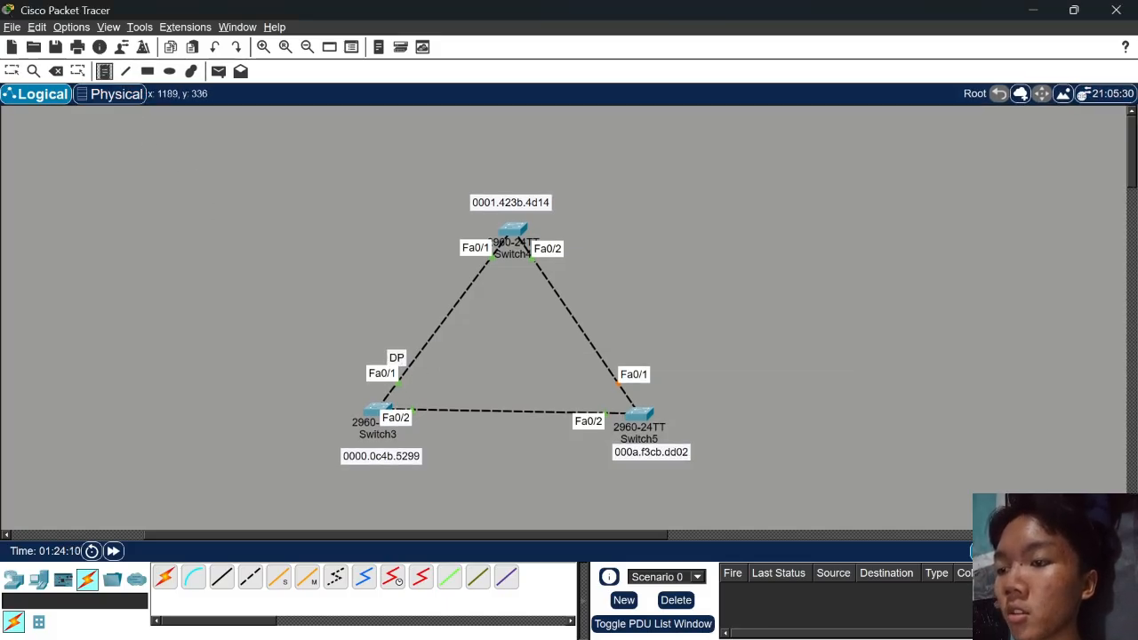
{"action": "left_click", "coordinate": [425, 414]}
{"action": "type", "text": "do"}
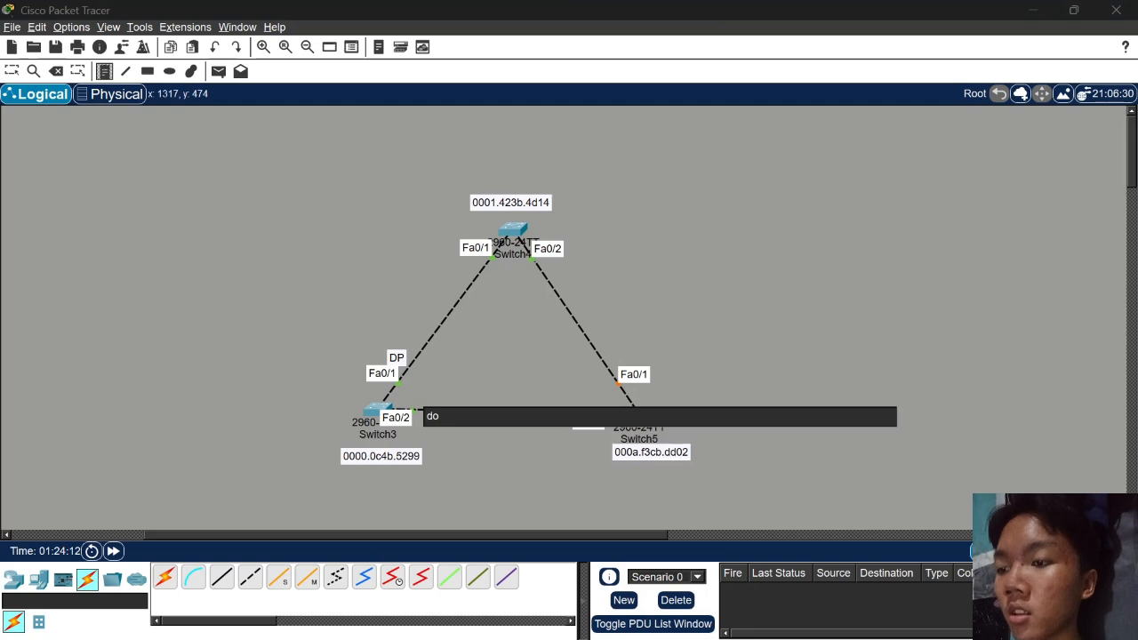
{"action": "type", "text": "DP"}
{"action": "left_click", "coordinate": [501, 394]}
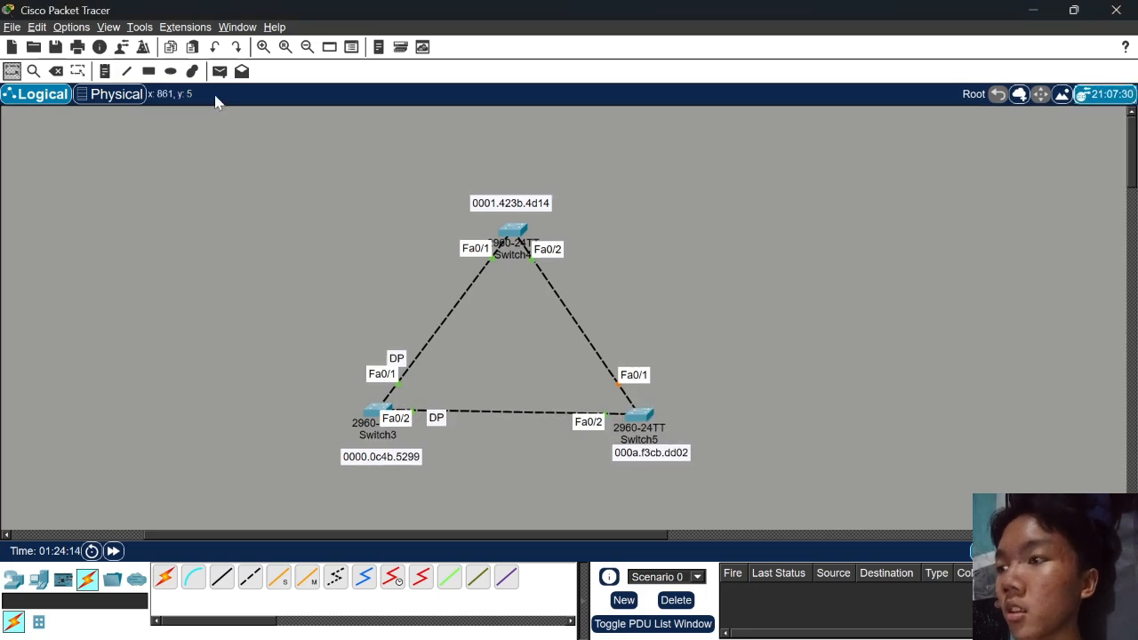
Label Switch4's ports with notes: RP below Fa0/1 and DP below Fa0/2
{"action": "left_click", "coordinate": [105, 73]}
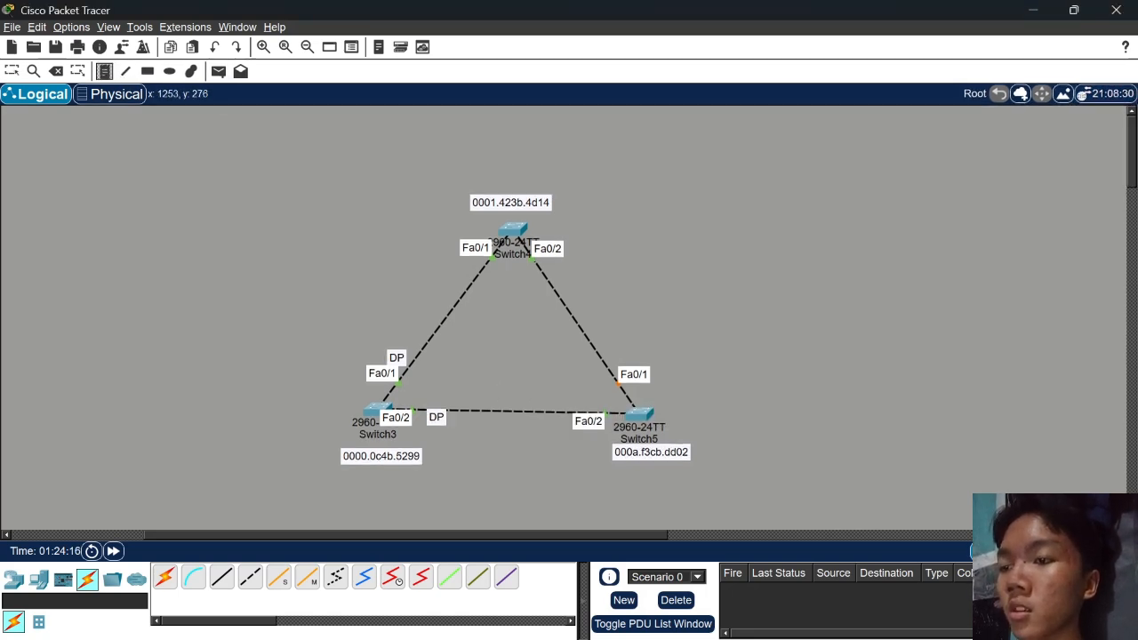
{"action": "left_click", "coordinate": [459, 270]}
{"action": "type", "text": "RP"}
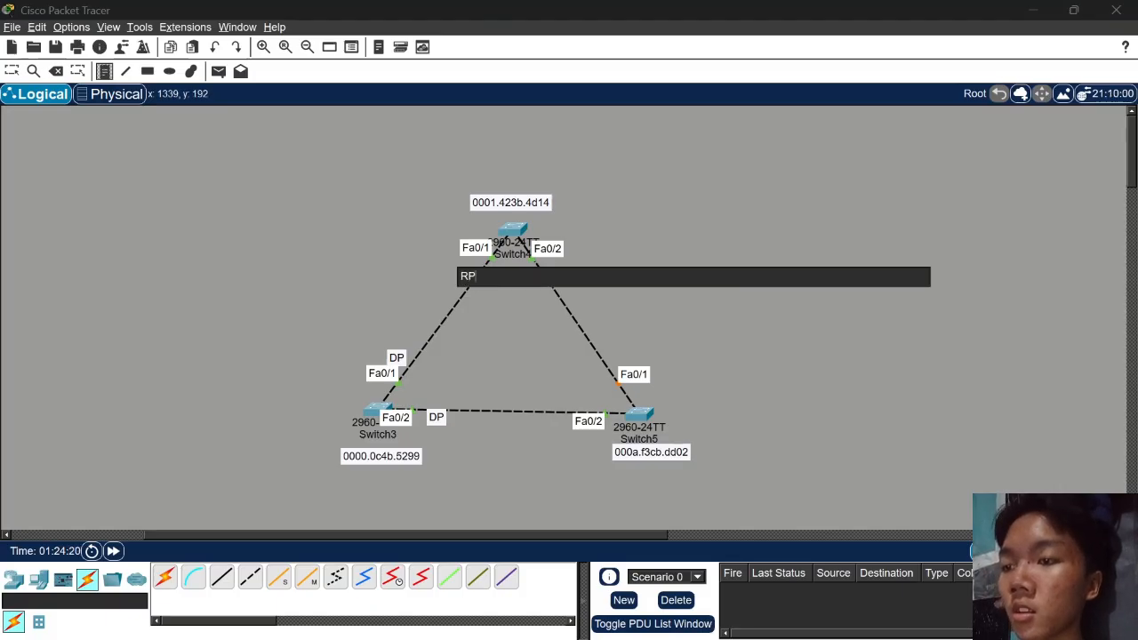
{"action": "key", "text": "Return"}
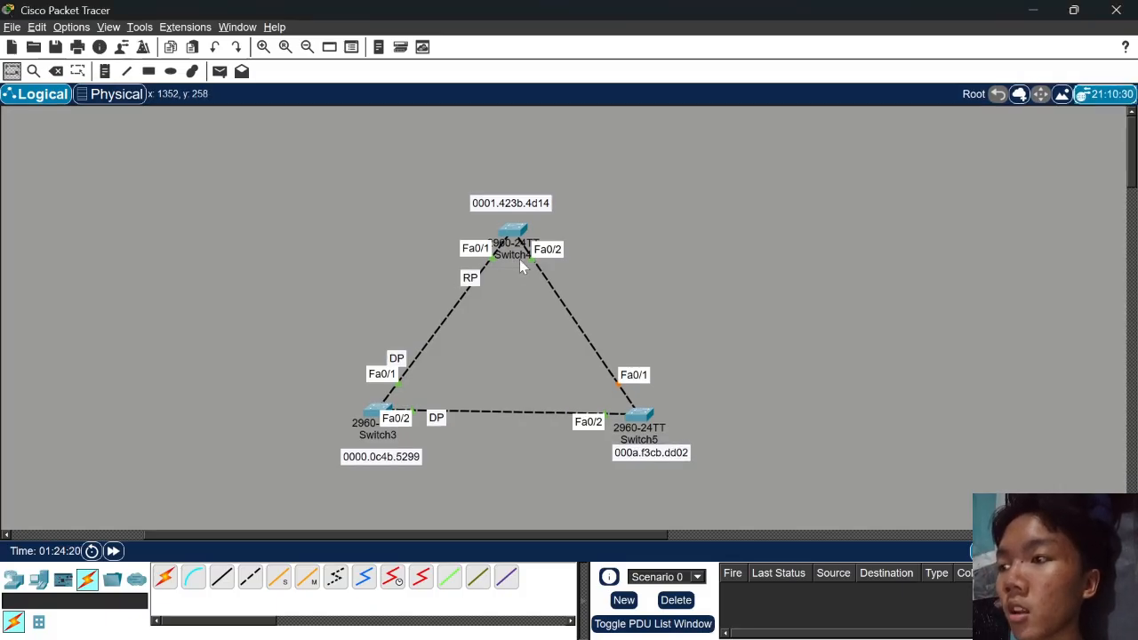
{"action": "left_click", "coordinate": [105, 74]}
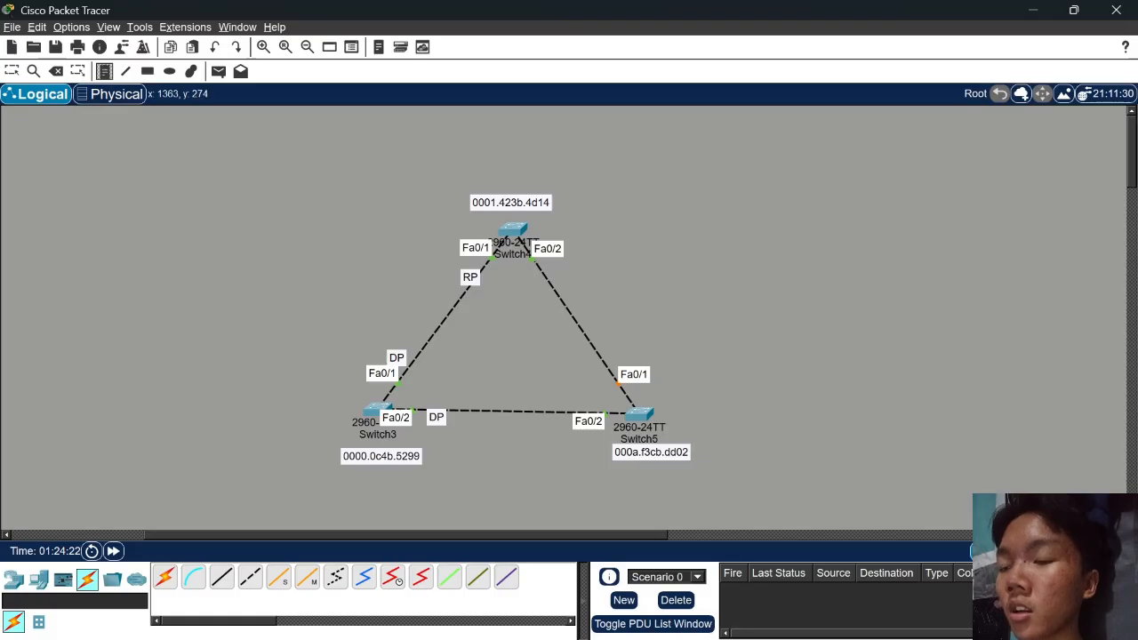
{"action": "left_click", "coordinate": [526, 275]}
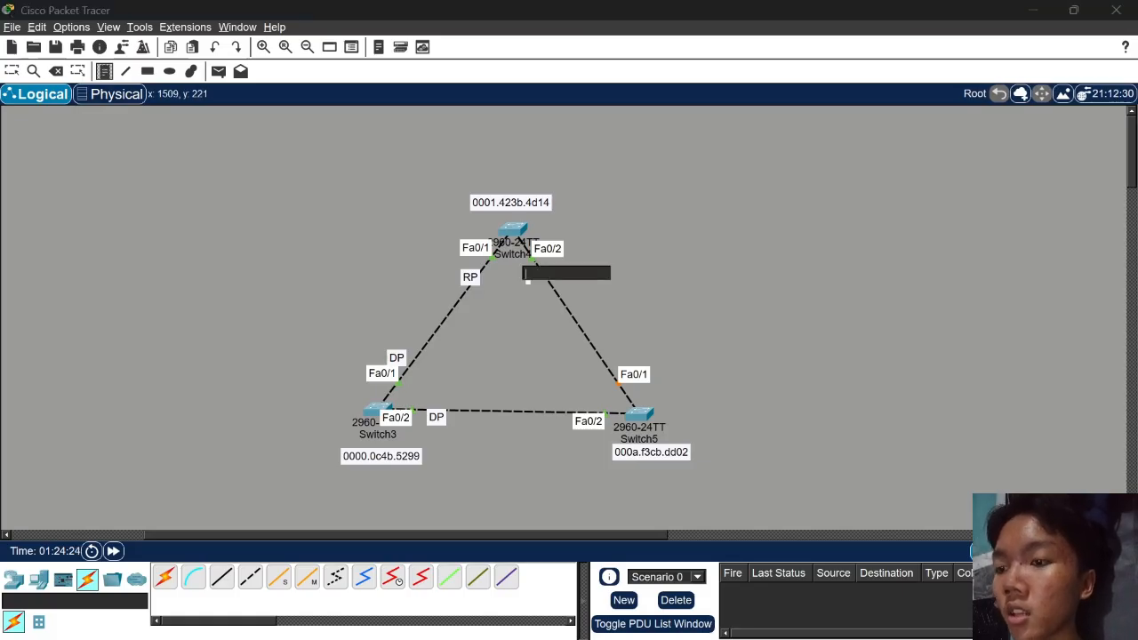
{"action": "type", "text": "DP"}
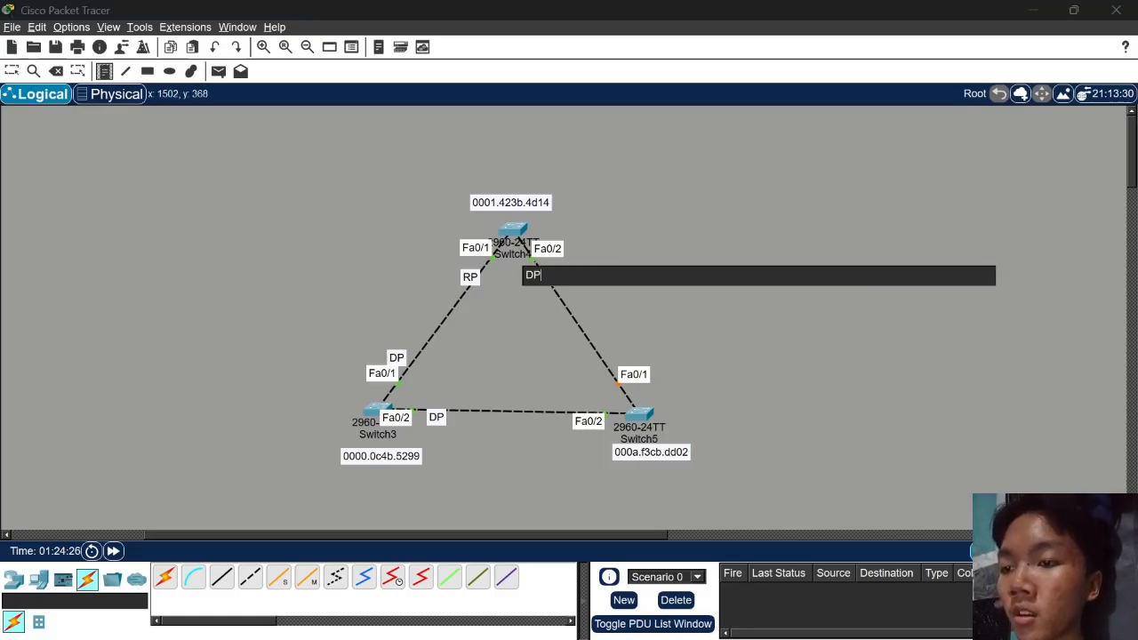
Label Switch5's ports with notes: RP just below Fa0/2 and AP just above Fa0/1
{"action": "left_click", "coordinate": [562, 448]}
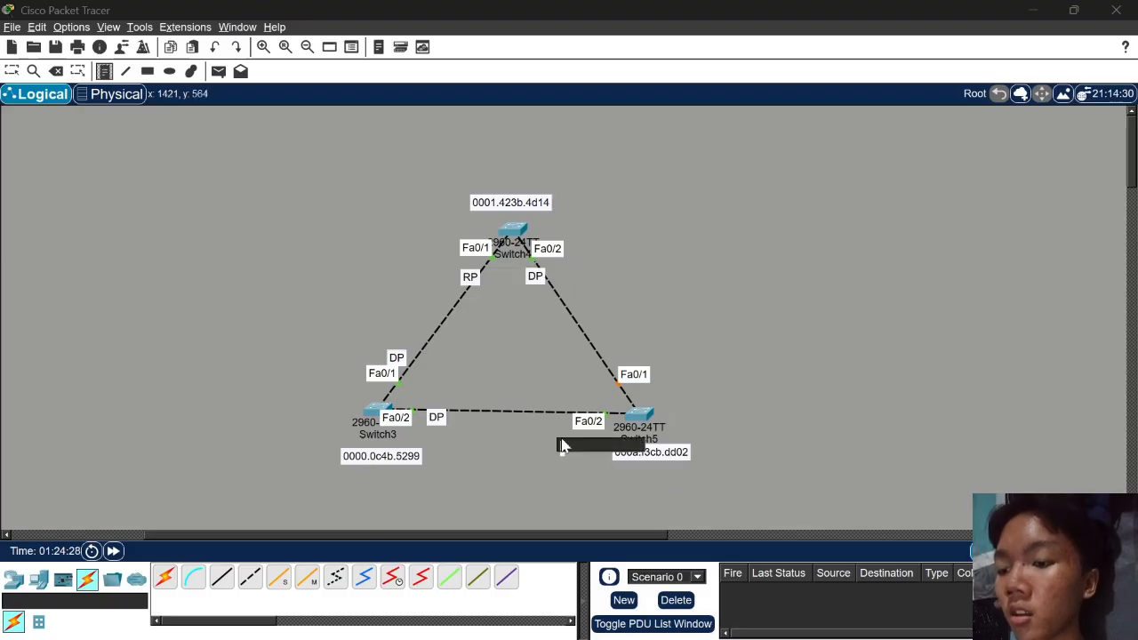
{"action": "type", "text": "RP"}
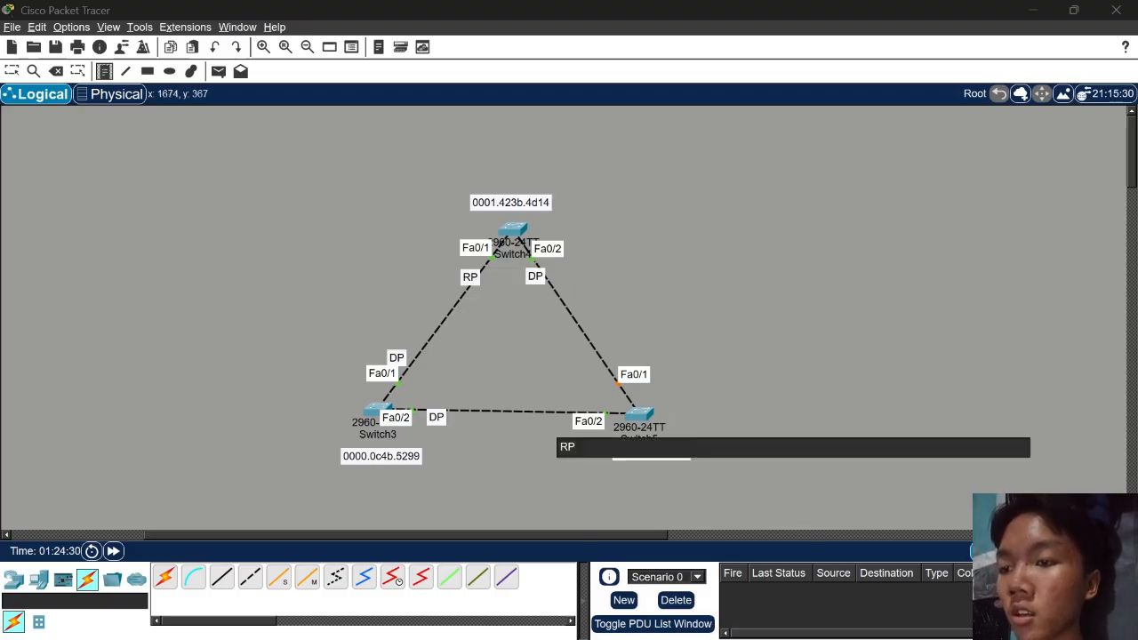
{"action": "left_click", "coordinate": [607, 359]}
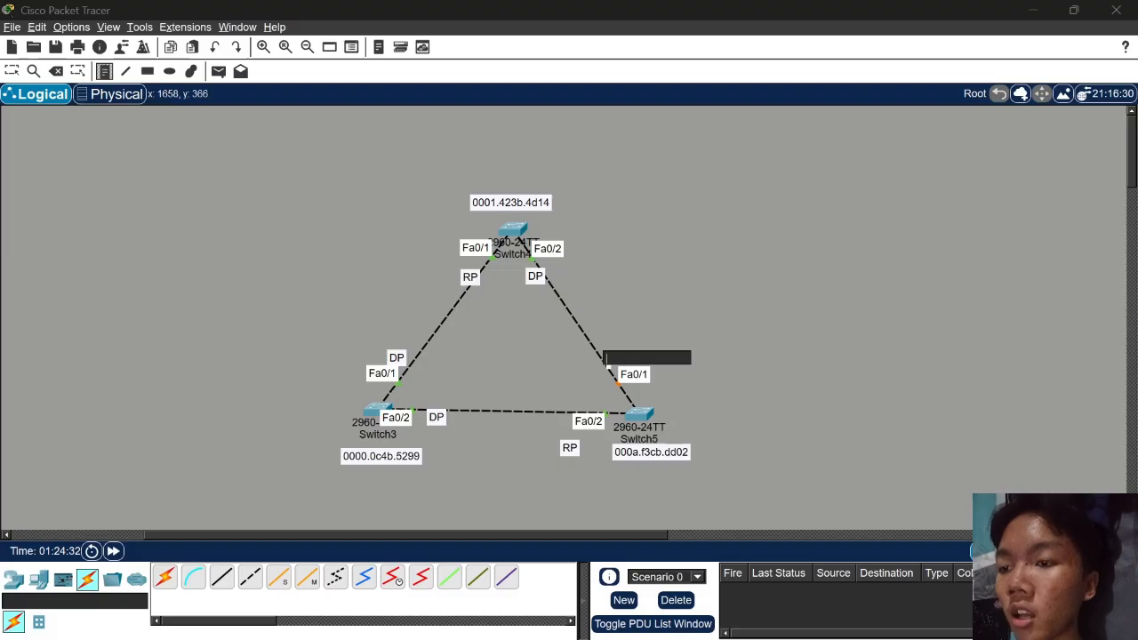
{"action": "type", "text": "AP"}
{"action": "key", "text": "Escape"}
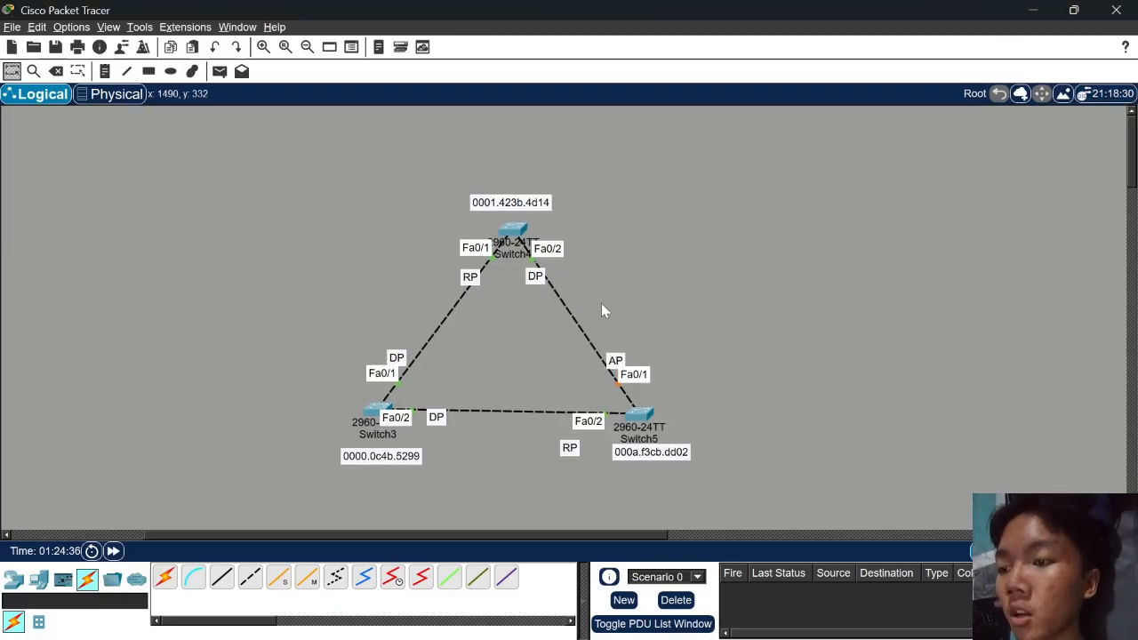
Spread the triangle's base by moving Switch3 slightly down and left and Switch5 slightly right
{"action": "left_click_drag", "start_coordinate": [370, 426], "coordinate": [363, 430]}
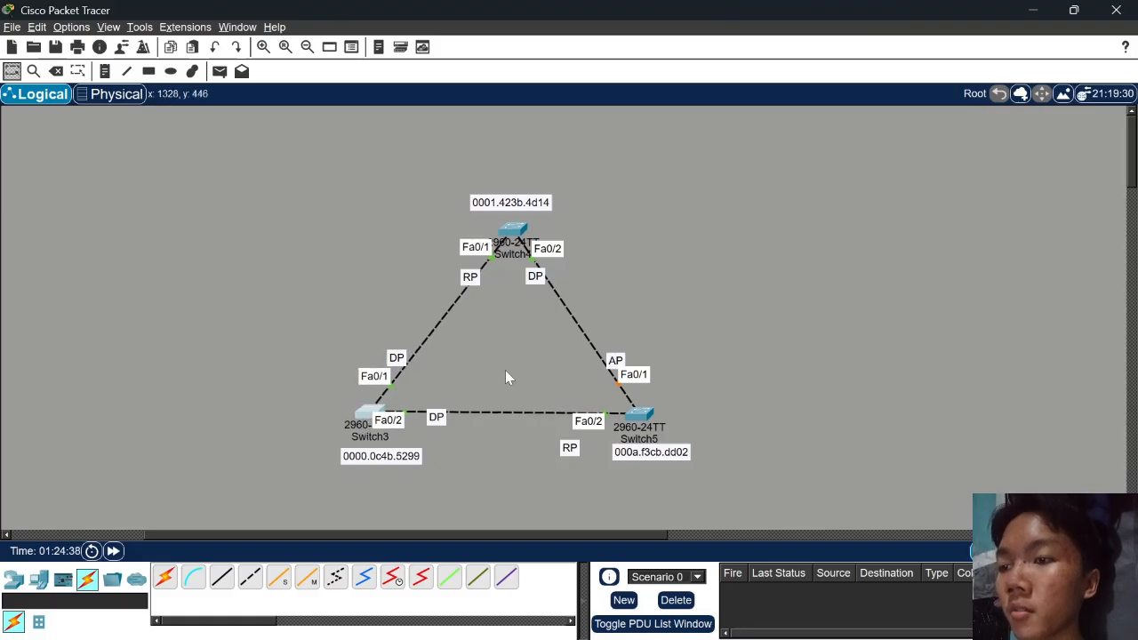
{"action": "left_click", "coordinate": [505, 370]}
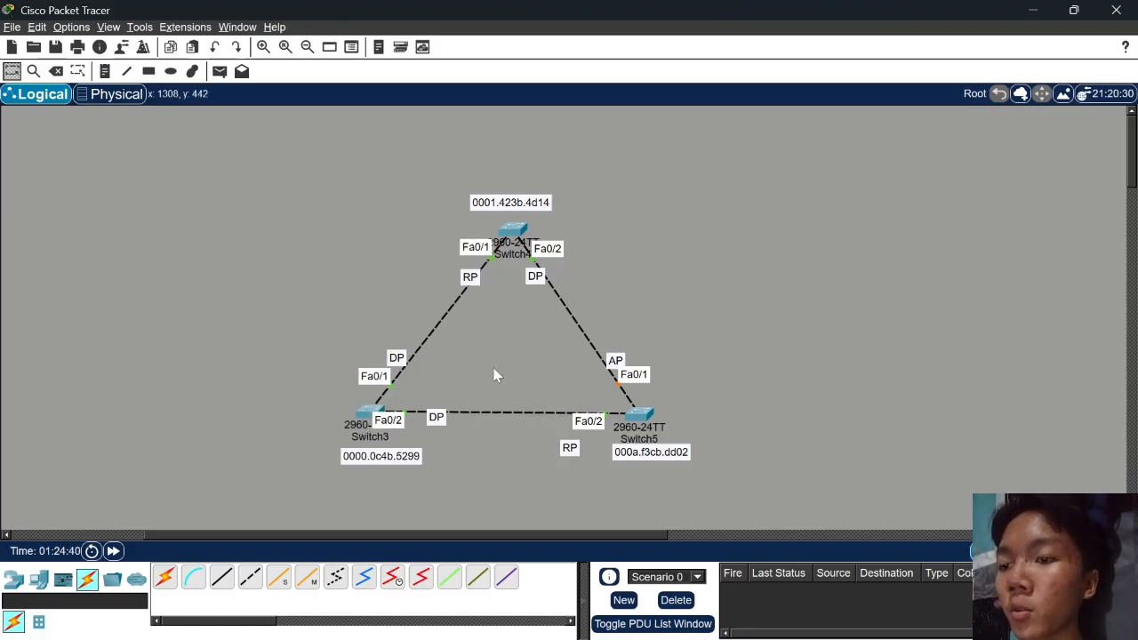
{"action": "left_click_drag", "start_coordinate": [643, 417], "coordinate": [641, 412]}
{"action": "left_click", "coordinate": [679, 409]}
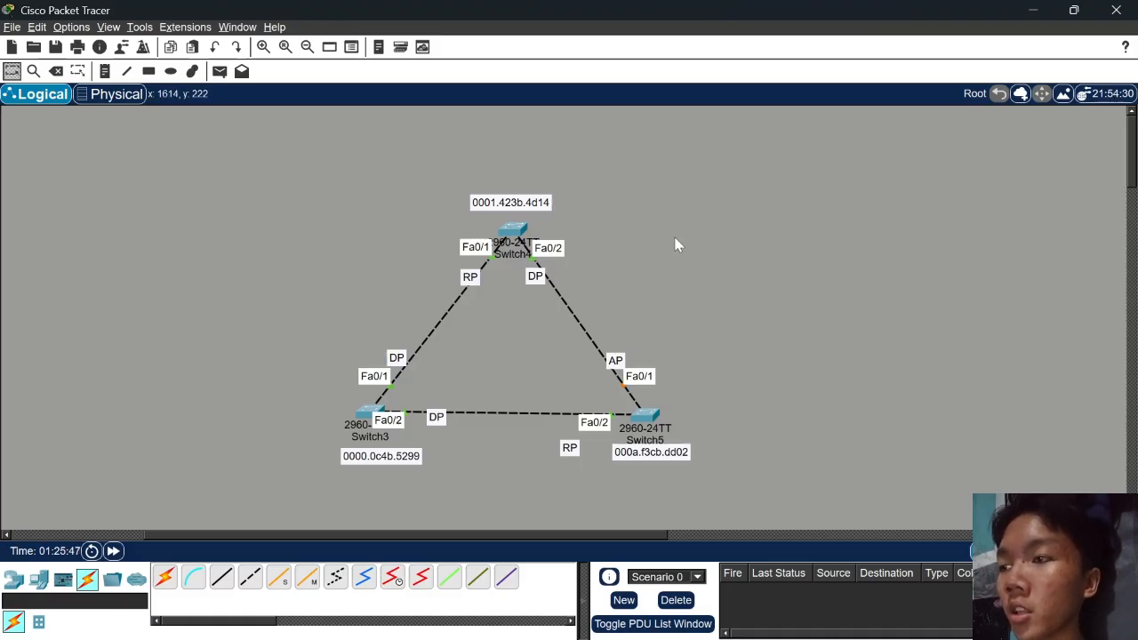
Move the COST note from the lower topology up to the empty area right of the Switch4–Switch5 link
{"action": "scroll", "coordinate": [676, 245], "scroll_direction": "down", "scroll_amount": 5}
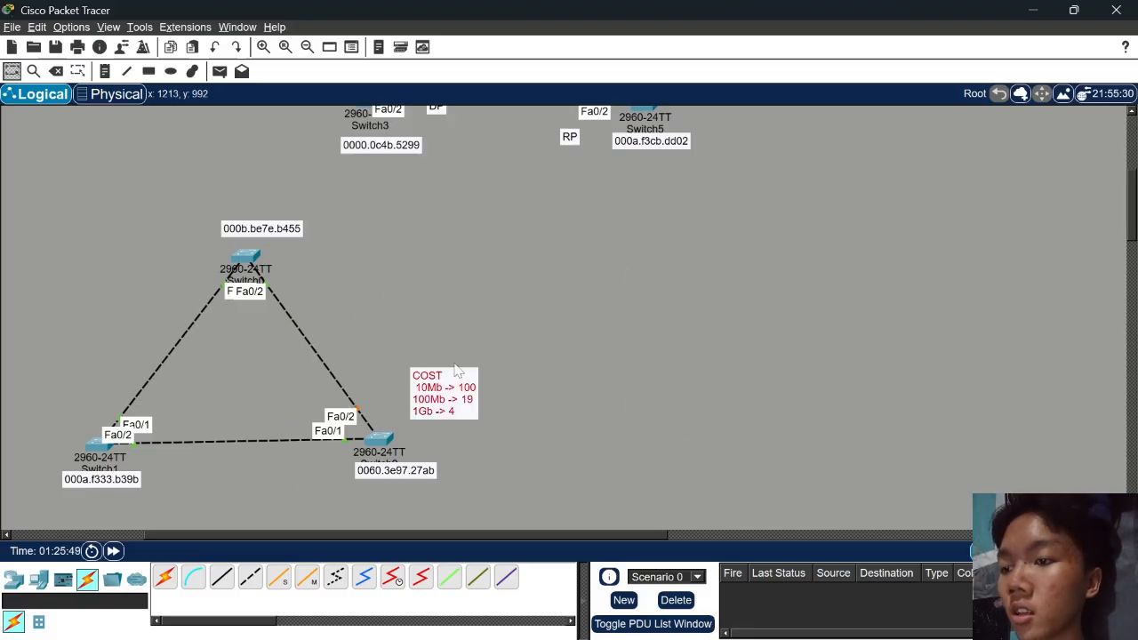
{"action": "left_click_drag", "start_coordinate": [447, 418], "coordinate": [716, 224]}
{"action": "scroll", "coordinate": [716, 224], "scroll_direction": "up", "scroll_amount": 5}
{"action": "left_click_drag", "start_coordinate": [740, 503], "coordinate": [729, 283]}
{"action": "left_click", "coordinate": [764, 381]}
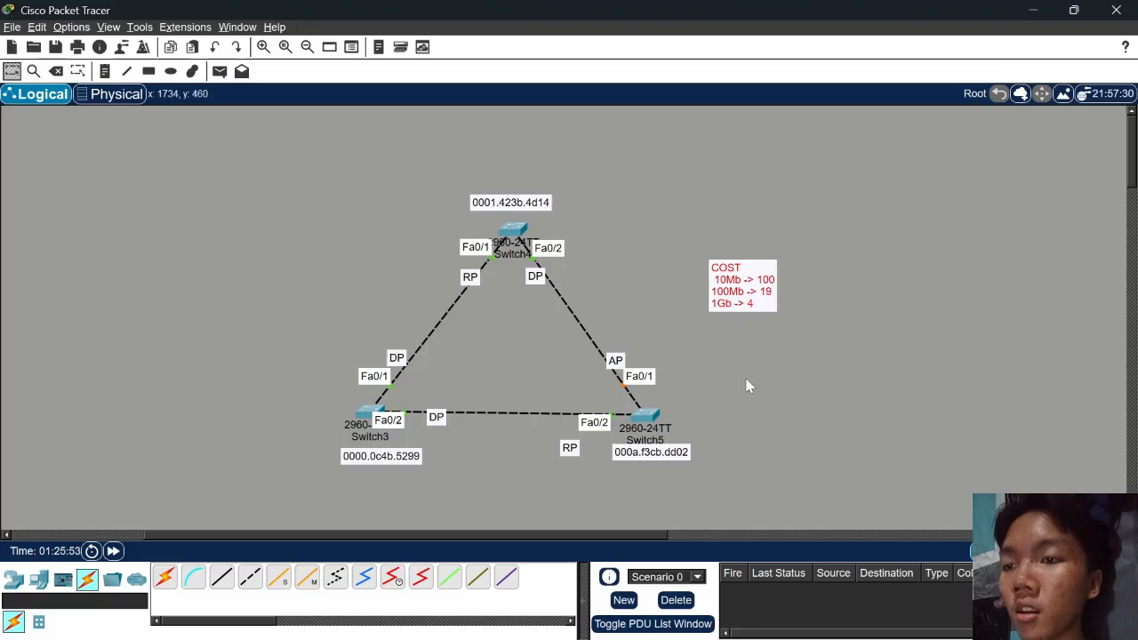
{"action": "left_click", "coordinate": [747, 381]}
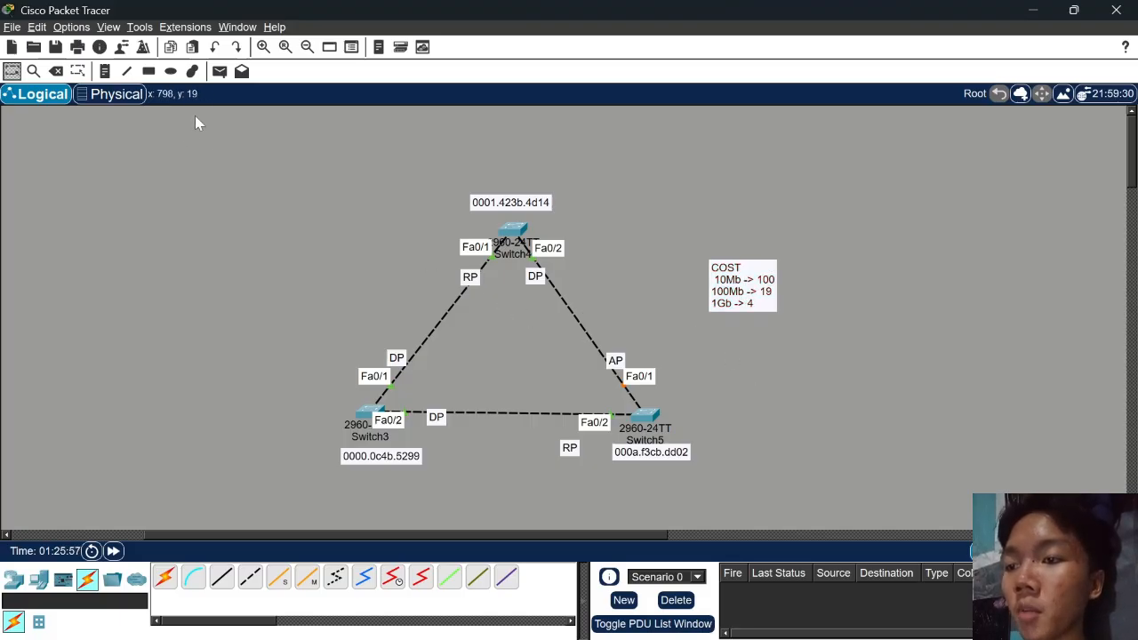
Place a 100Mb note at the middle of the link between Switch3 and Switch4
{"action": "left_click", "coordinate": [106, 71]}
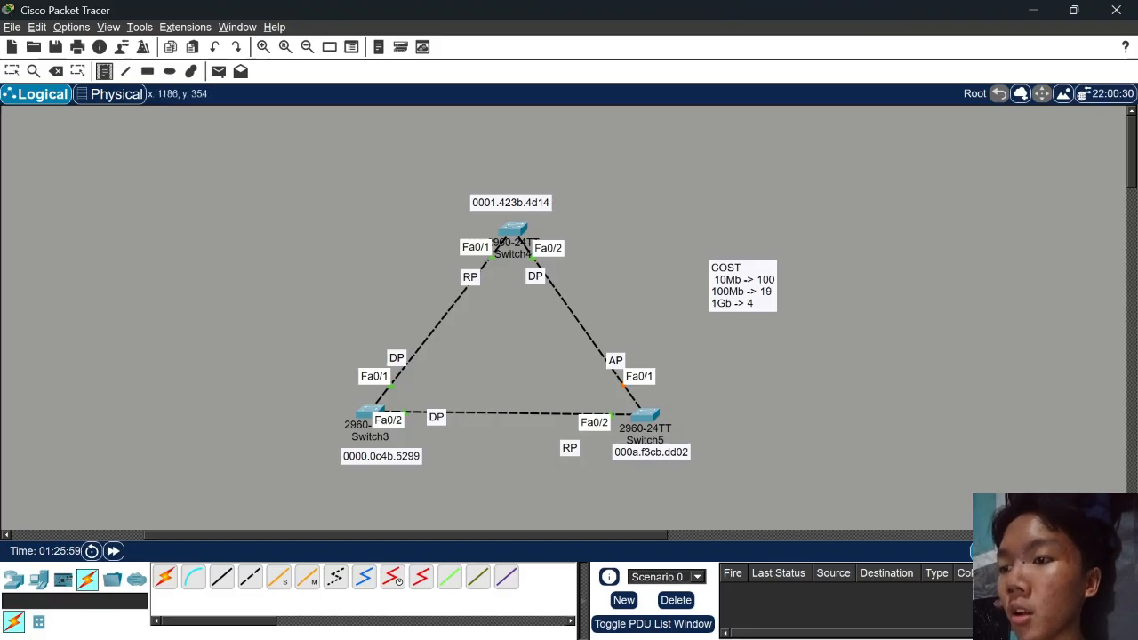
{"action": "left_click", "coordinate": [418, 320]}
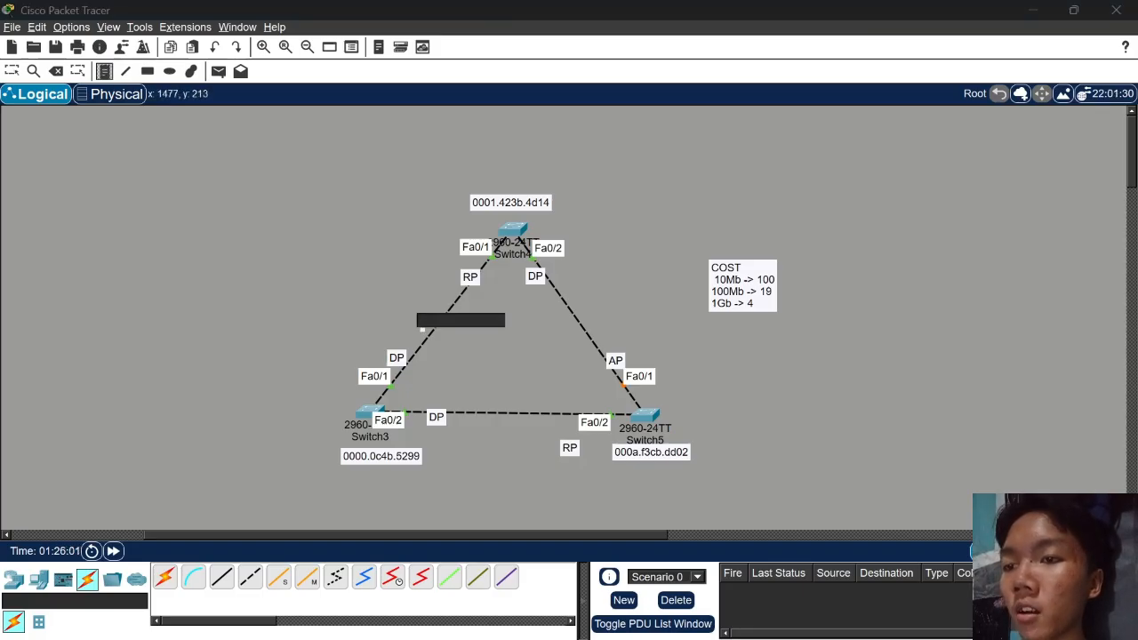
{"action": "type", "text": "100M"}
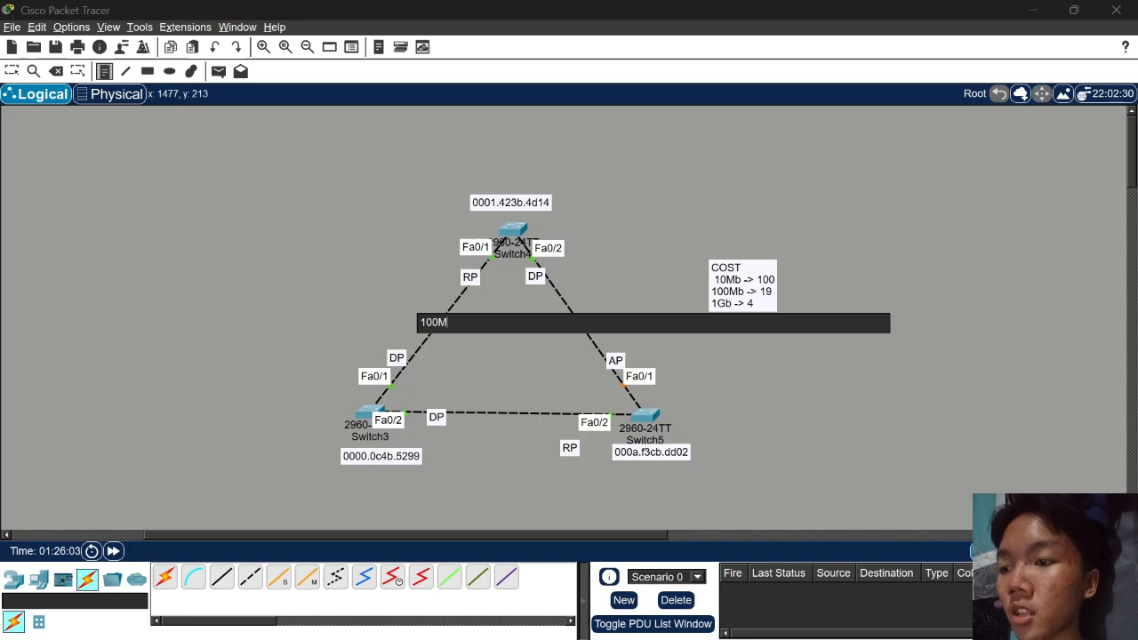
{"action": "type", "text": "b"}
{"action": "left_click", "coordinate": [593, 231]}
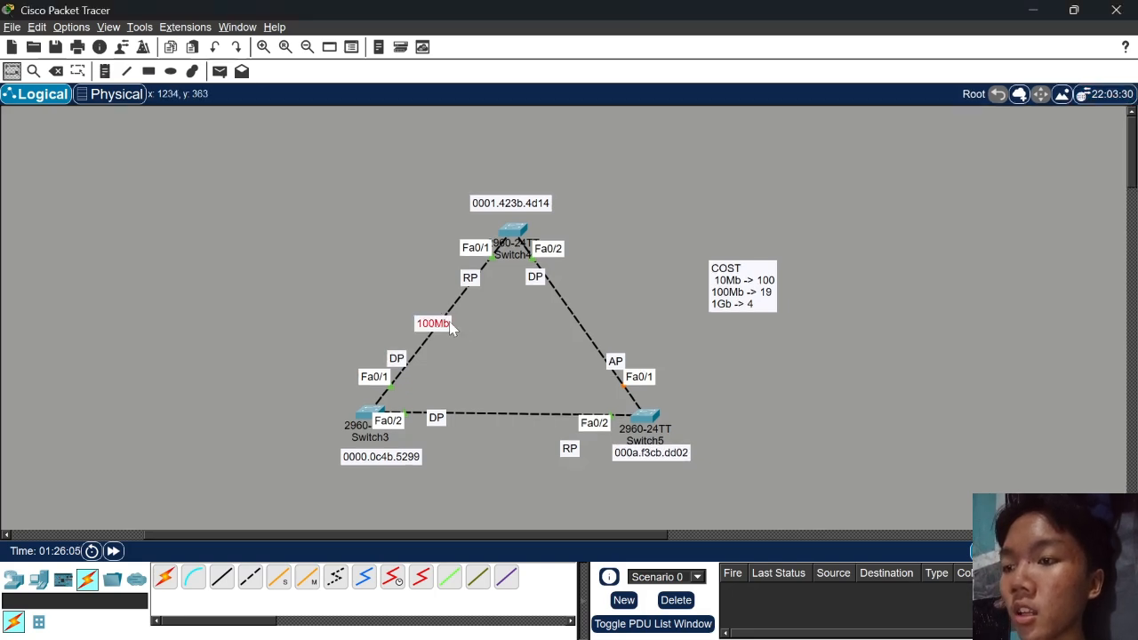
Copy the 100Mb note onto the middle of the Switch4–Switch5 and Switch3–Switch5 links, and nudge the COST note slightly down and left
{"action": "left_click_drag", "start_coordinate": [450, 323], "coordinate": [454, 323]}
{"action": "key", "text": "ctrl+c"}
{"action": "key", "text": "ctrl+v"}
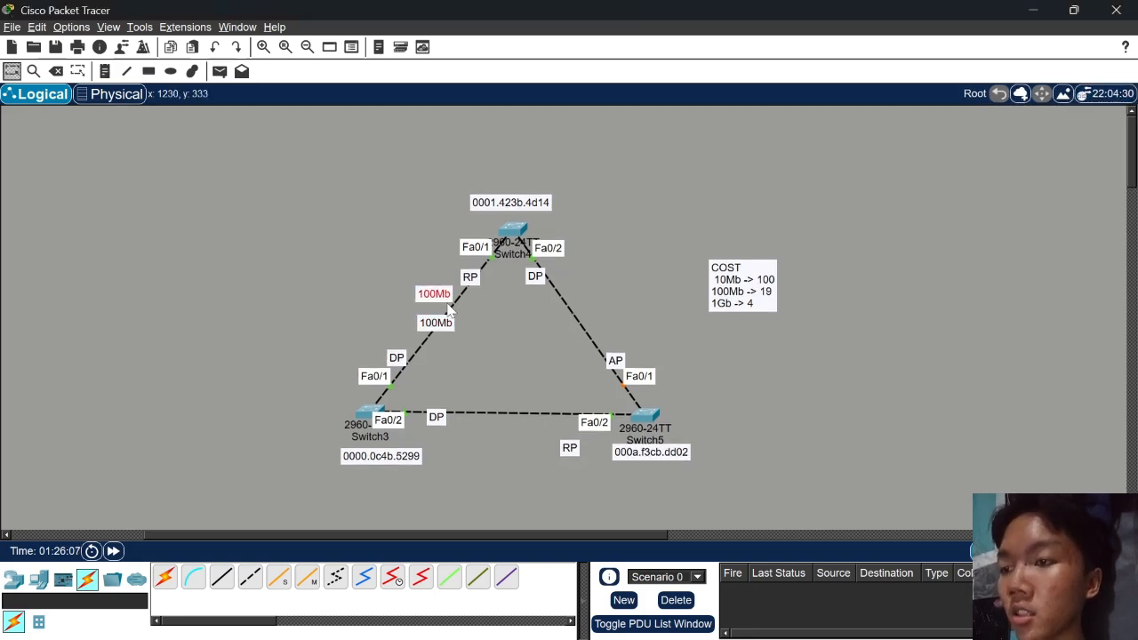
{"action": "key", "text": "ctrl+v"}
{"action": "left_click_drag", "start_coordinate": [432, 269], "coordinate": [585, 327]}
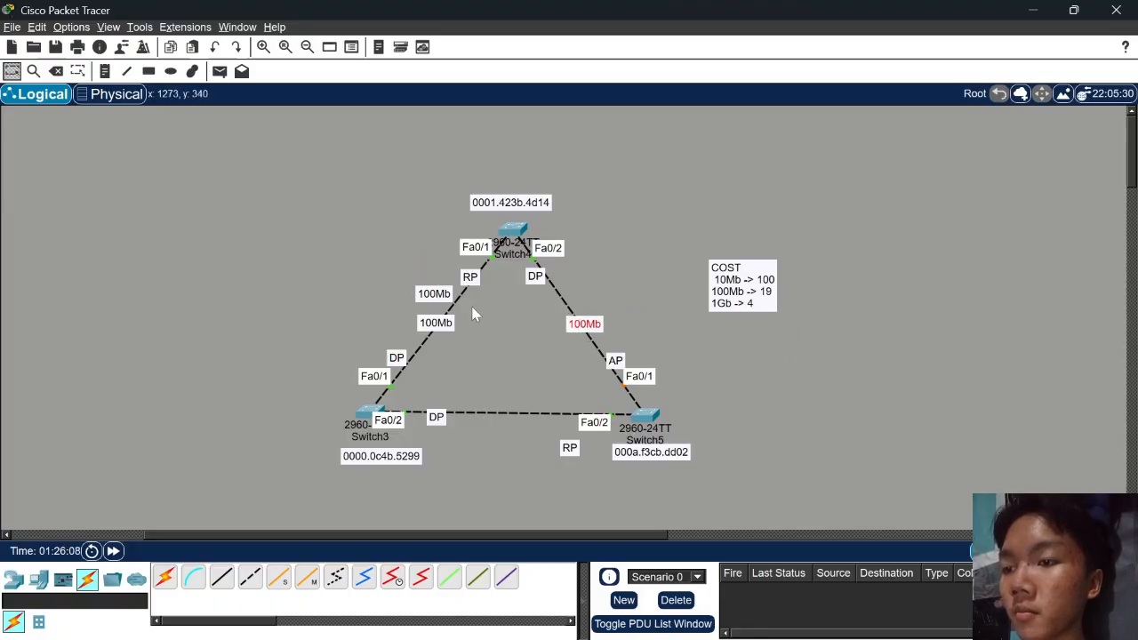
{"action": "left_click_drag", "start_coordinate": [434, 296], "coordinate": [505, 415]}
{"action": "left_click", "coordinate": [525, 469]}
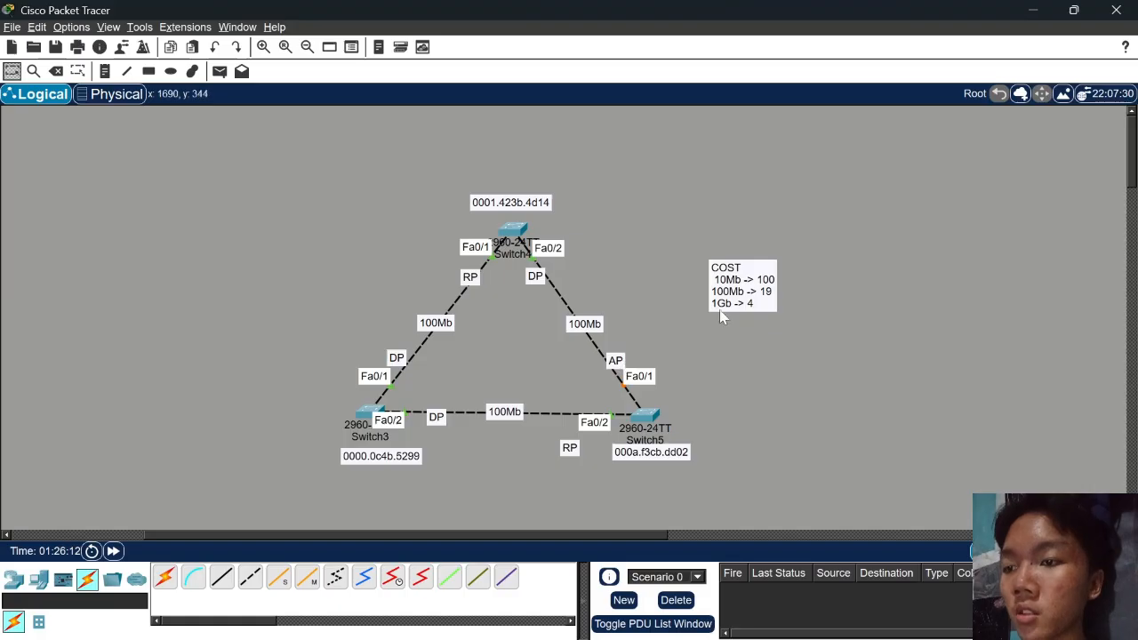
{"action": "mouse_move", "coordinate": [721, 289]}
{"action": "left_mouse_down"}
{"action": "mouse_move", "coordinate": [722, 319]}
{"action": "mouse_move", "coordinate": [716, 297]}
{"action": "left_mouse_up"}
{"action": "left_click", "coordinate": [734, 338]}
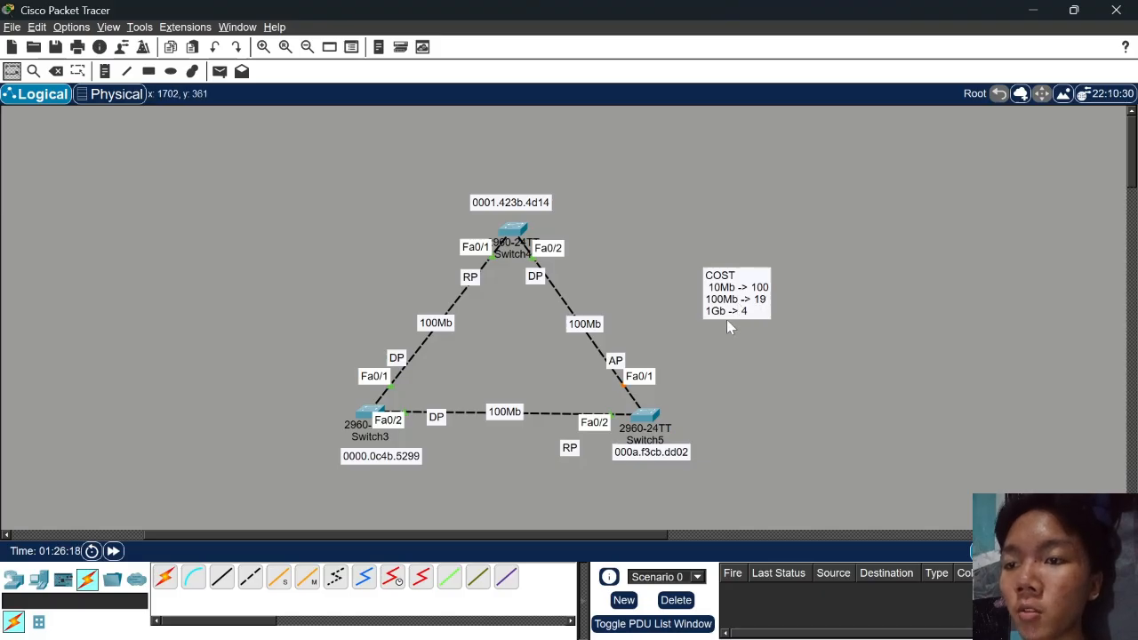
Run show spanning-tree in Switch4's CLI and examine the root path cost and the Fa0/1 port cost
{"action": "left_click", "coordinate": [514, 233]}
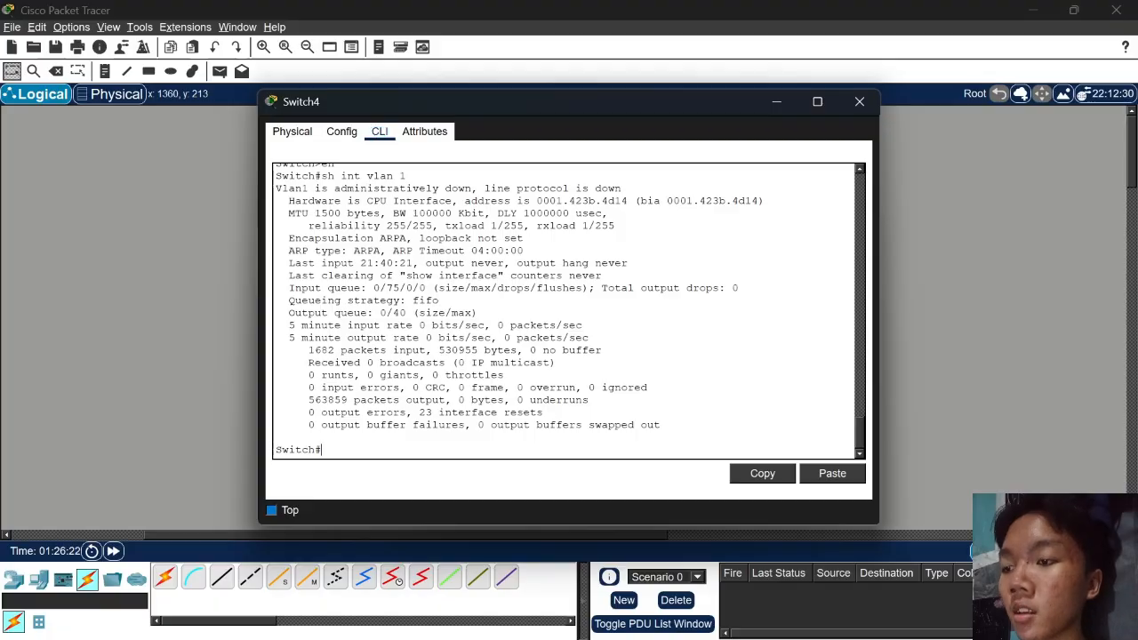
{"action": "key", "text": "Return"}
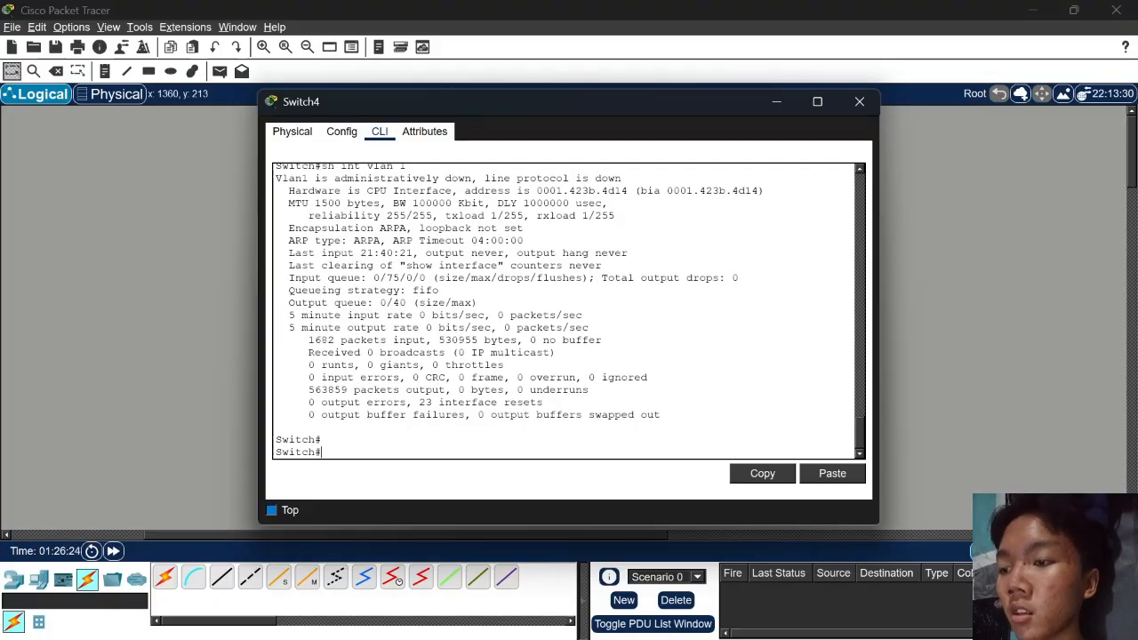
{"action": "type", "text": "sh sp"}
{"action": "key", "text": "Tab"}
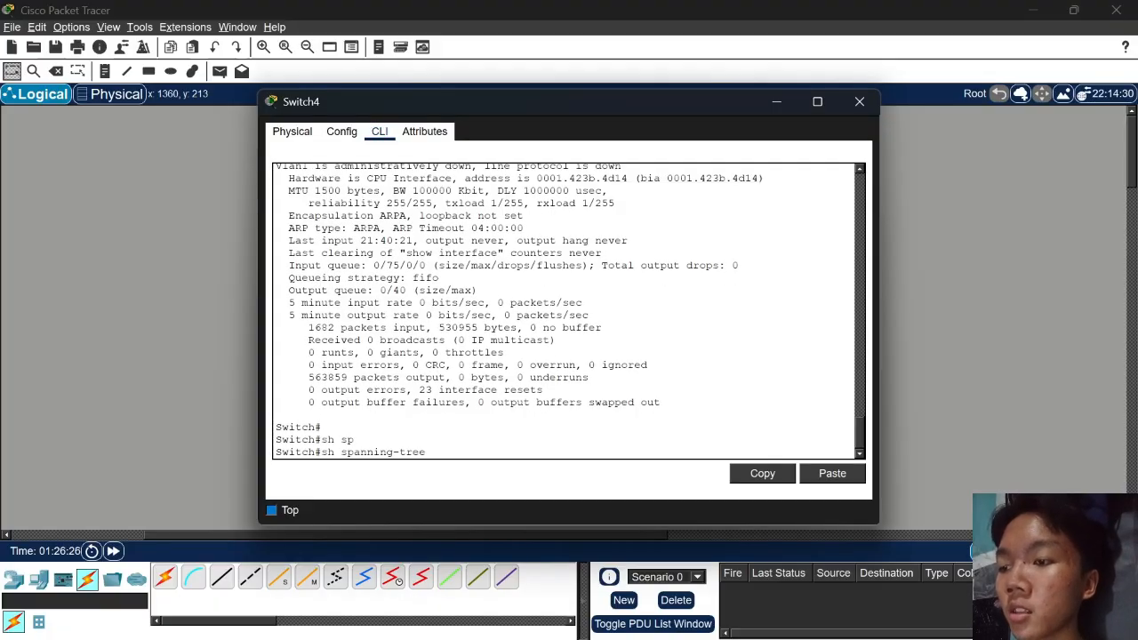
{"action": "key", "text": "Return"}
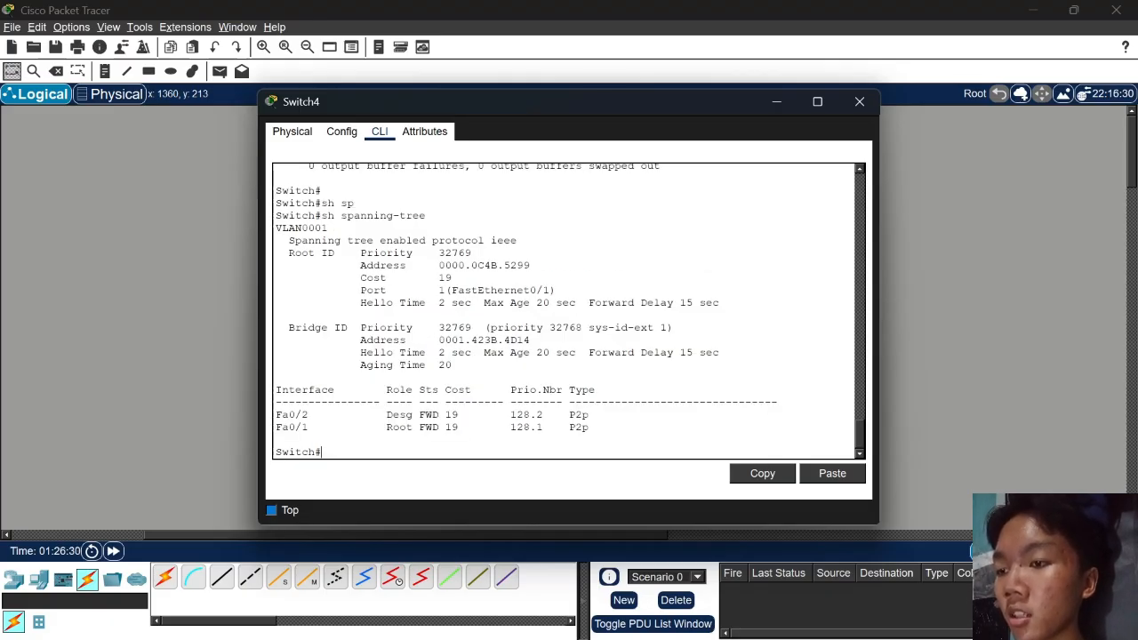
{"action": "left_click_drag", "start_coordinate": [360, 278], "coordinate": [452, 278]}
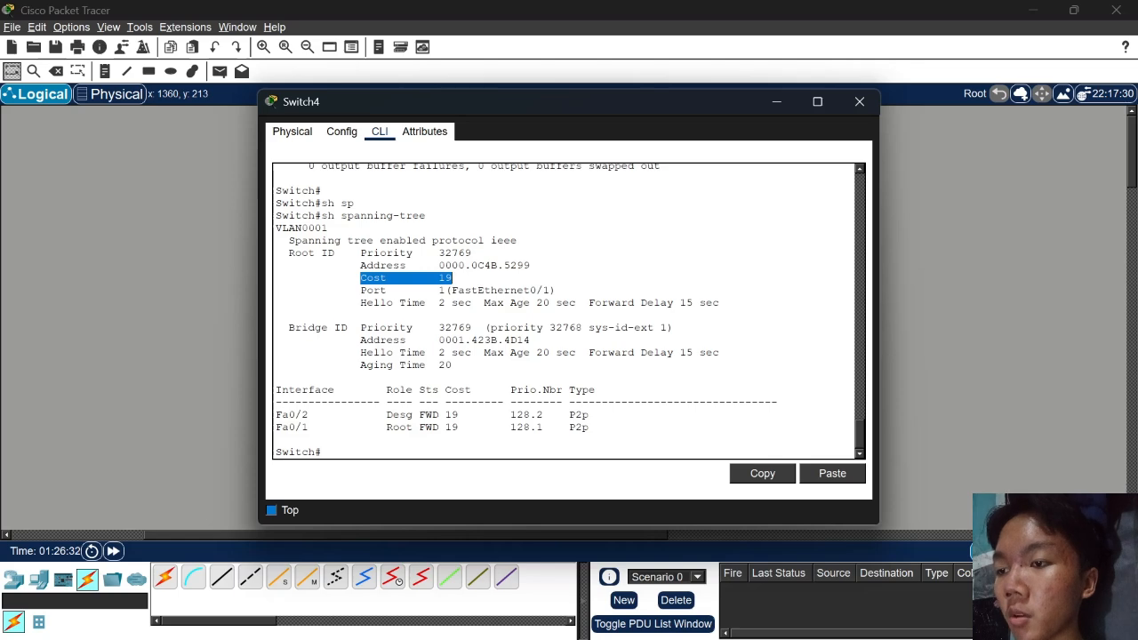
{"action": "left_click_drag", "start_coordinate": [440, 415], "coordinate": [464, 427]}
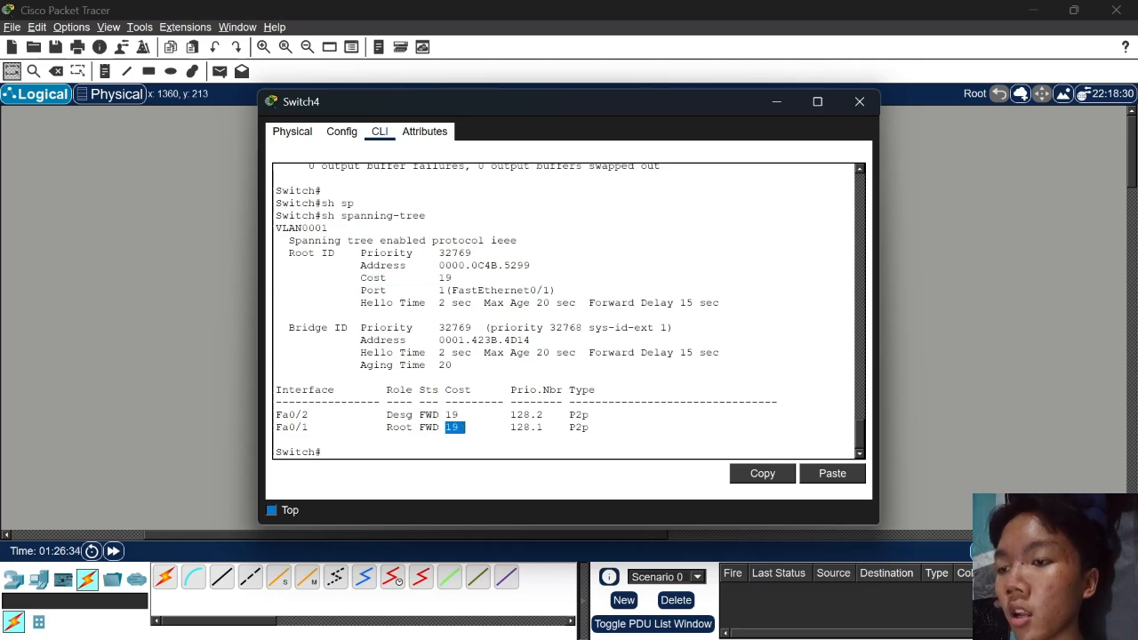
{"action": "left_click", "coordinate": [856, 102]}
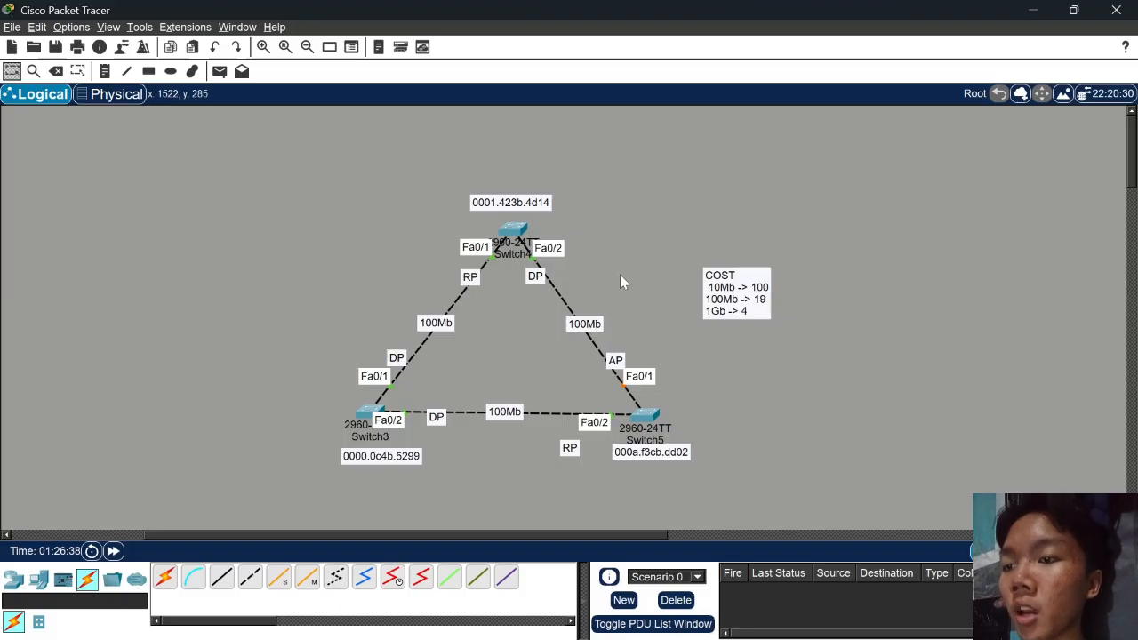
Delete the link between Switch3 and Switch4, fast-forward the simulation time, and nudge Switch5 and its AP note slightly left
{"action": "left_click", "coordinate": [55, 71]}
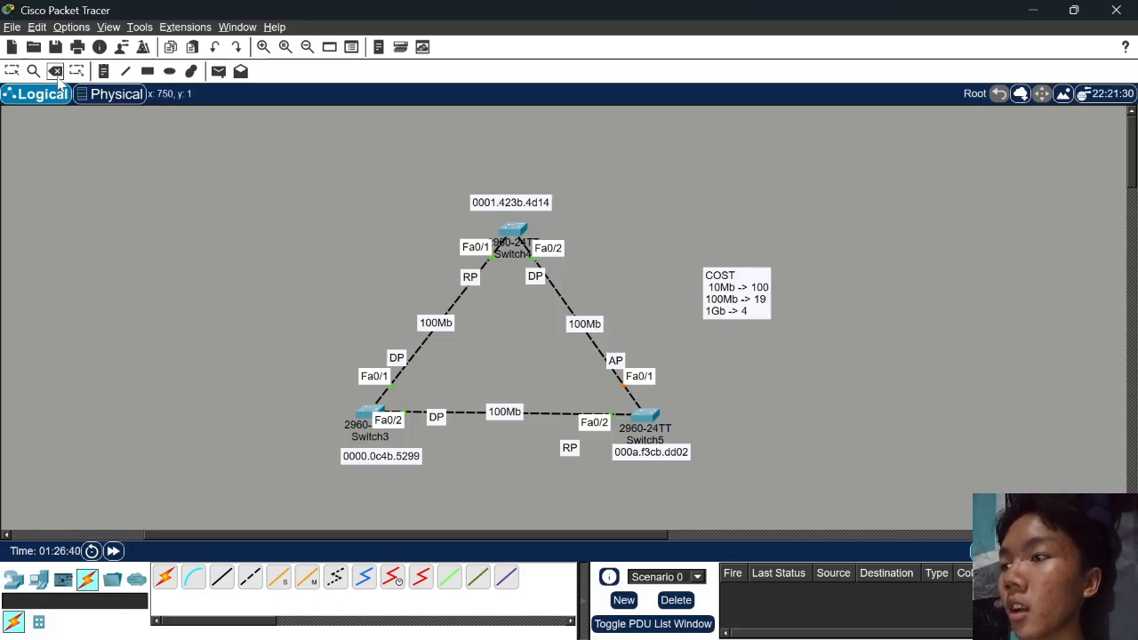
{"action": "left_click", "coordinate": [459, 296]}
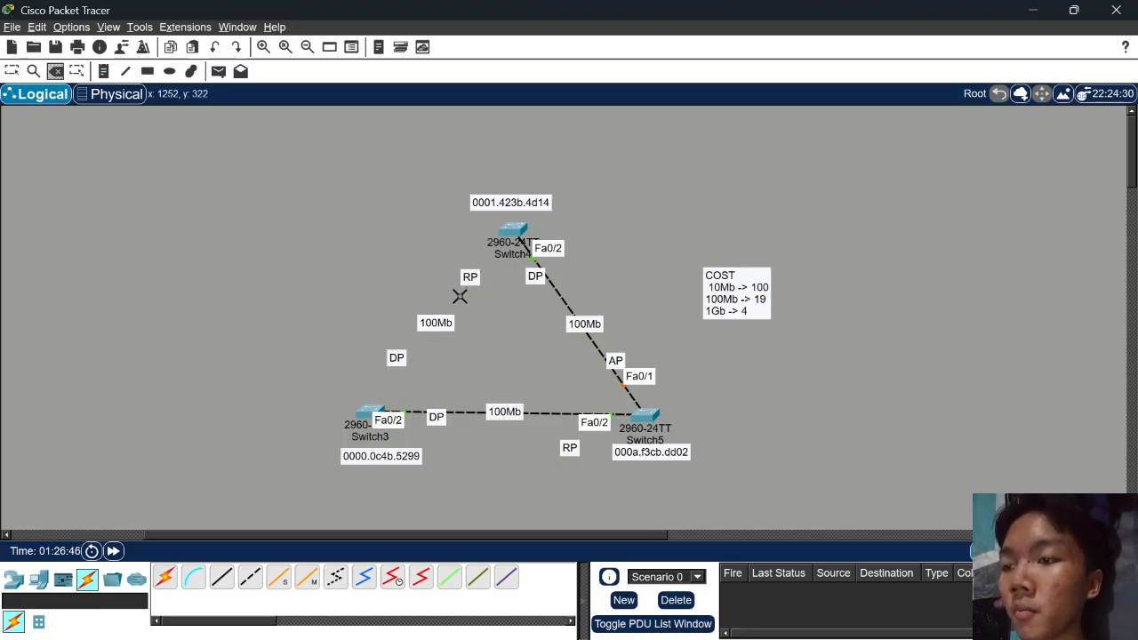
{"action": "key", "text": "Escape"}
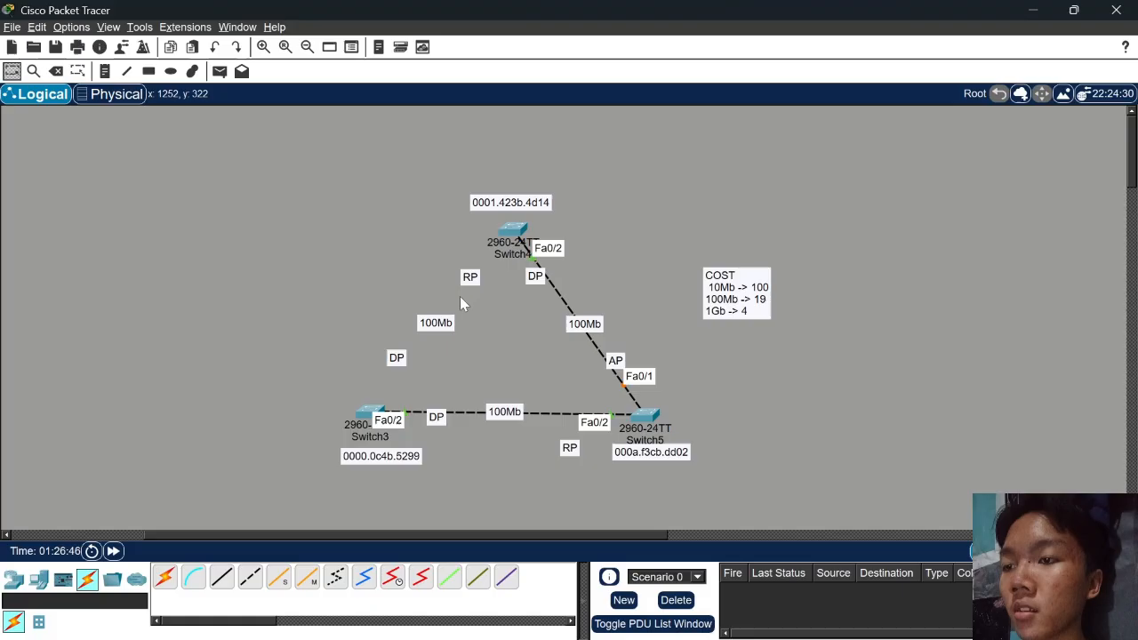
{"action": "left_click", "coordinate": [113, 552]}
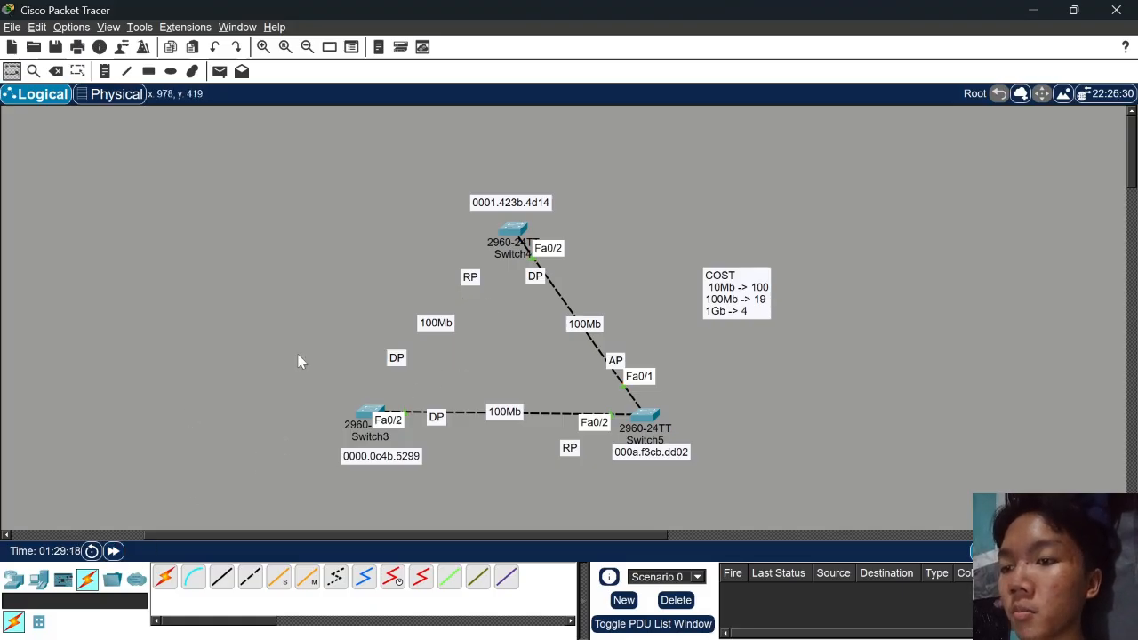
{"action": "left_click_drag", "start_coordinate": [642, 429], "coordinate": [639, 428]}
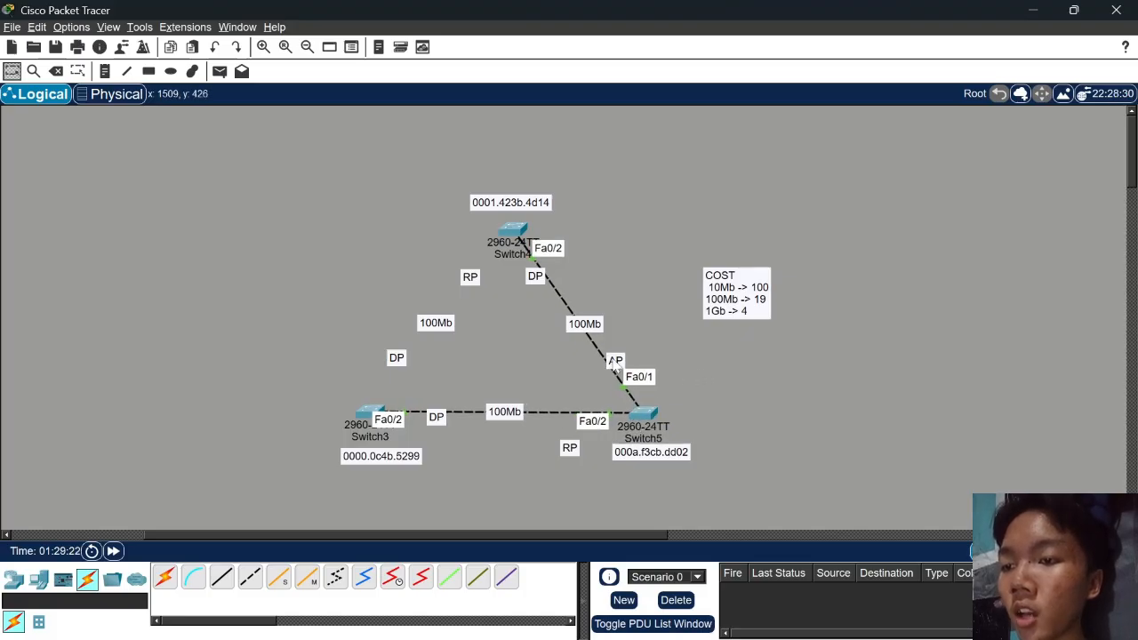
{"action": "left_click_drag", "start_coordinate": [614, 362], "coordinate": [607, 362]}
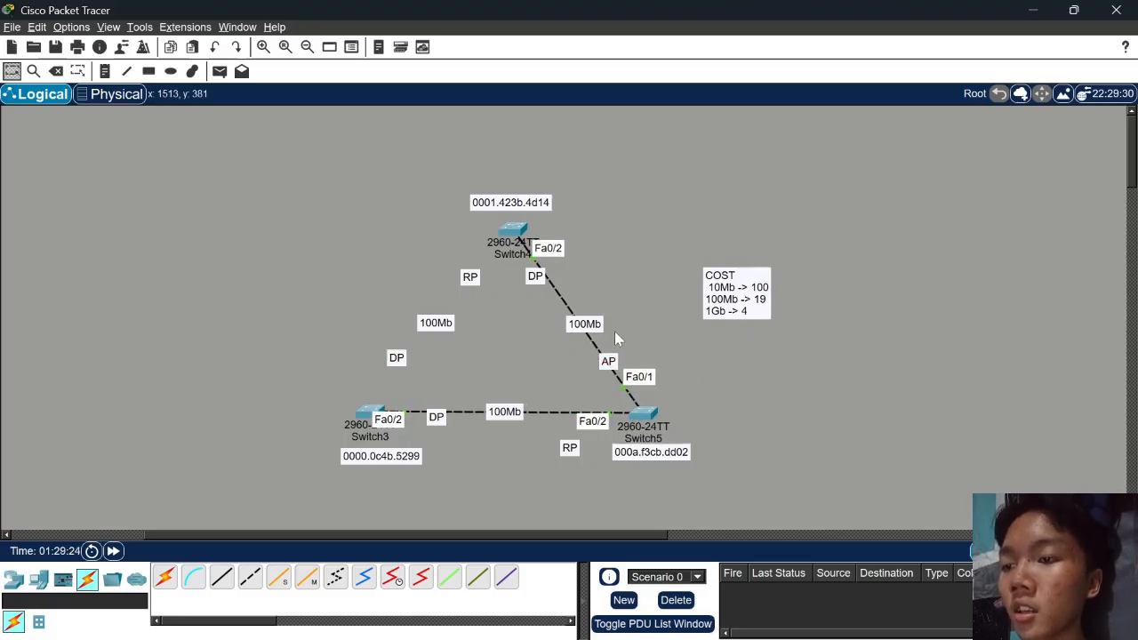
Run show spanning-tree again on Switch4 and examine its root path cost without the direct link to Switch3
{"action": "left_click", "coordinate": [512, 231]}
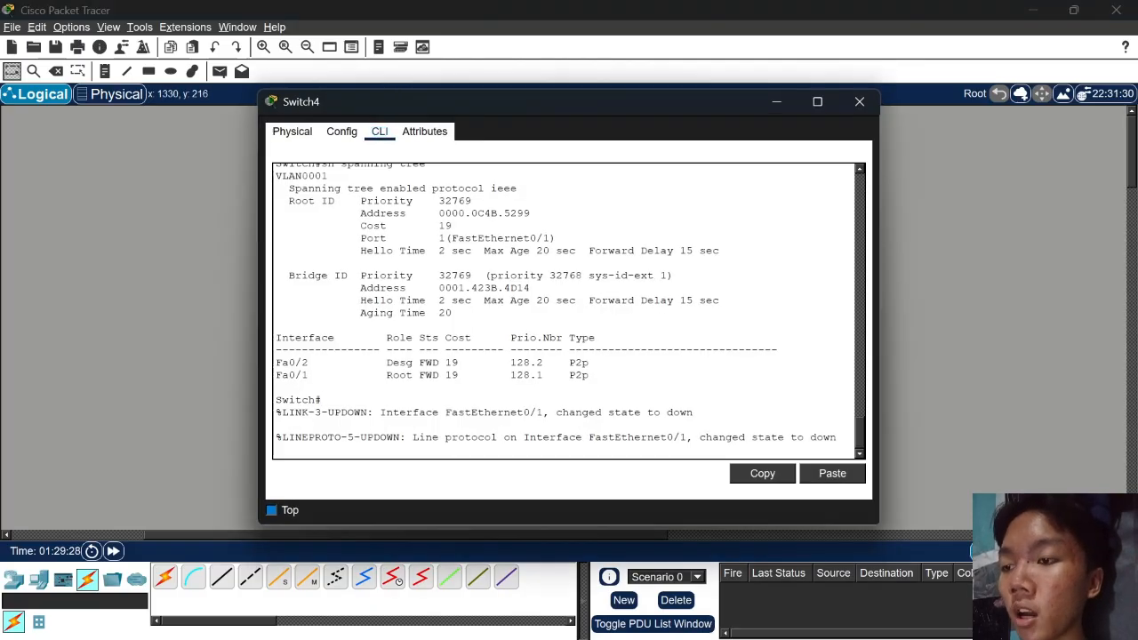
{"action": "key", "text": "Return"}
{"action": "type", "text": "sh sp"}
{"action": "key", "text": "Tab"}
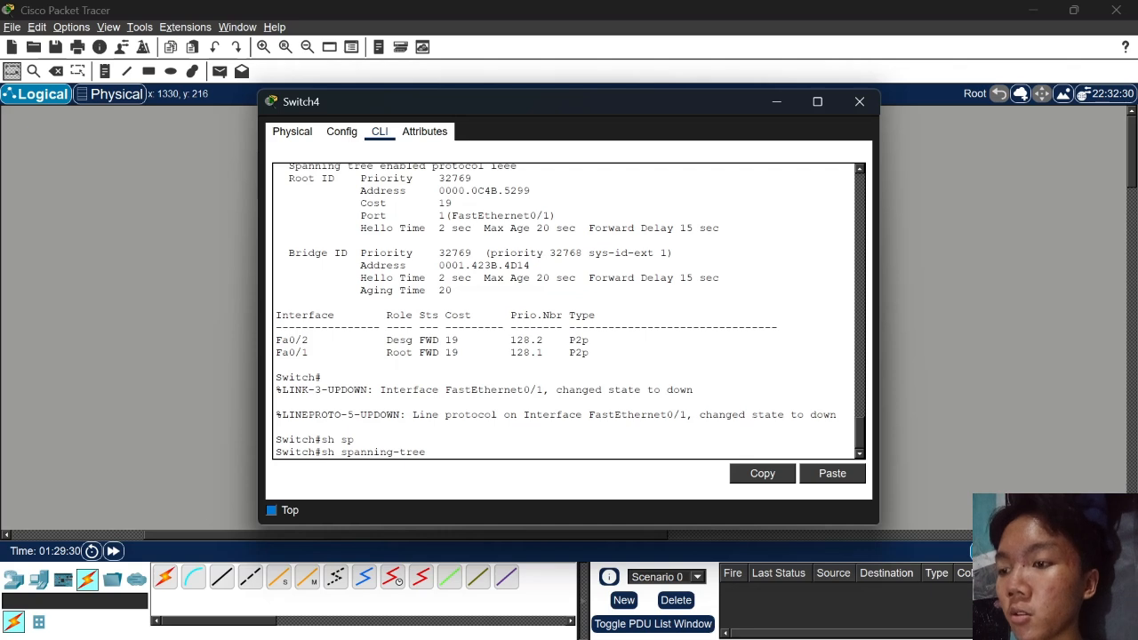
{"action": "key", "text": "Return"}
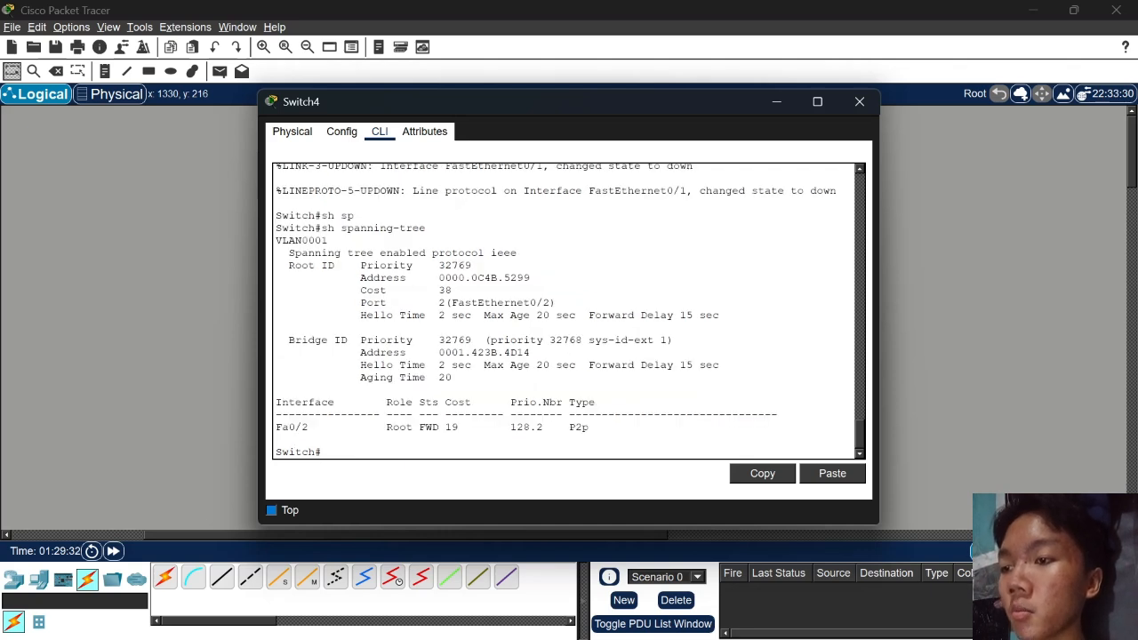
{"action": "left_click_drag", "start_coordinate": [452, 291], "coordinate": [360, 290]}
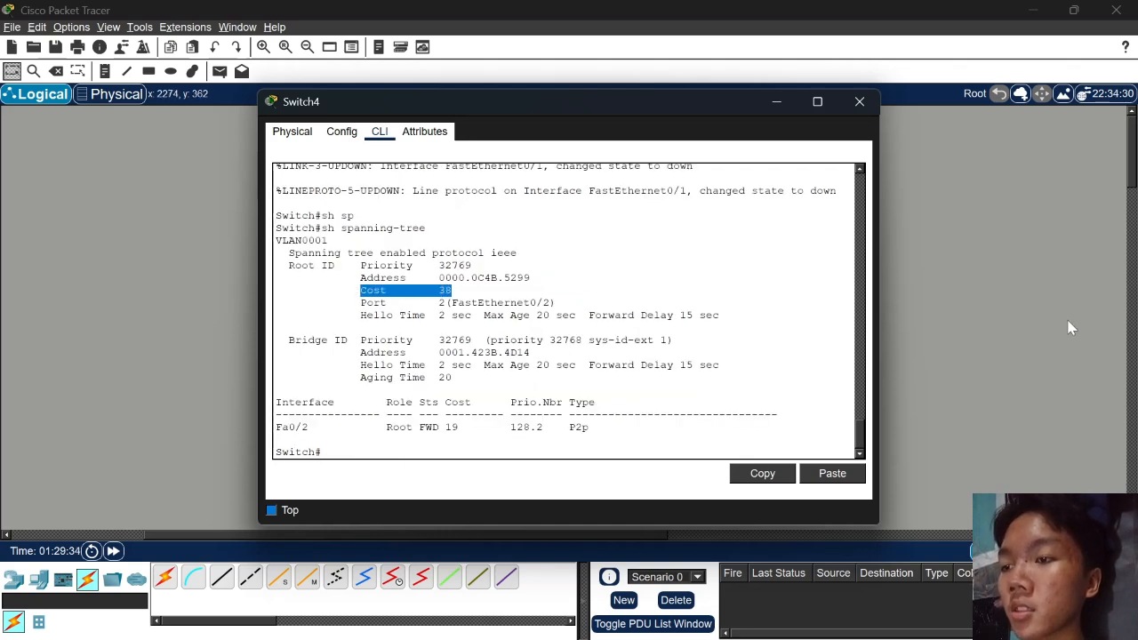
{"action": "left_click", "coordinate": [929, 299]}
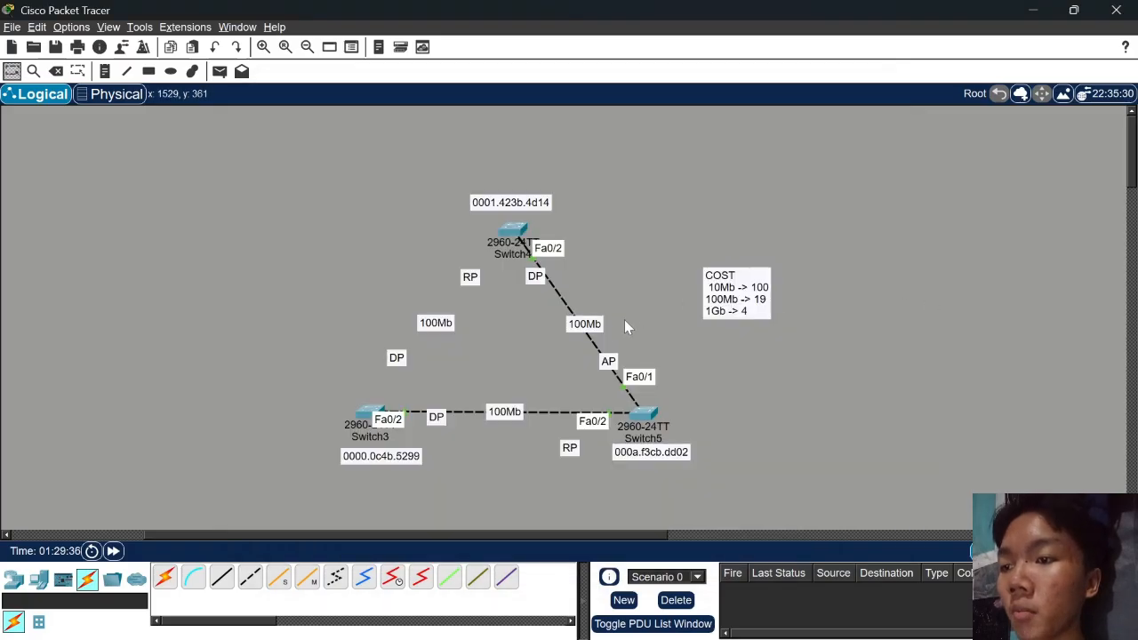
Nudge the 100Mb note on the Switch4–Switch5 link slightly left and recheck the root path cost in Switch4's CLI output
{"action": "left_click_drag", "start_coordinate": [584, 323], "coordinate": [576, 332]}
{"action": "left_click", "coordinate": [502, 414]}
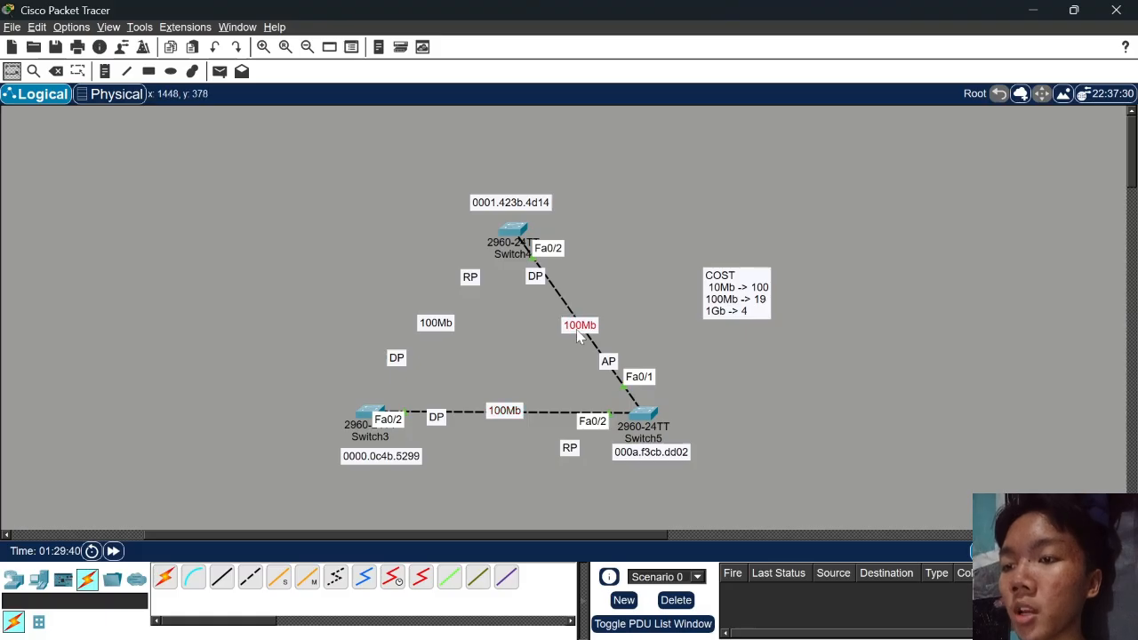
{"action": "left_click", "coordinate": [513, 238]}
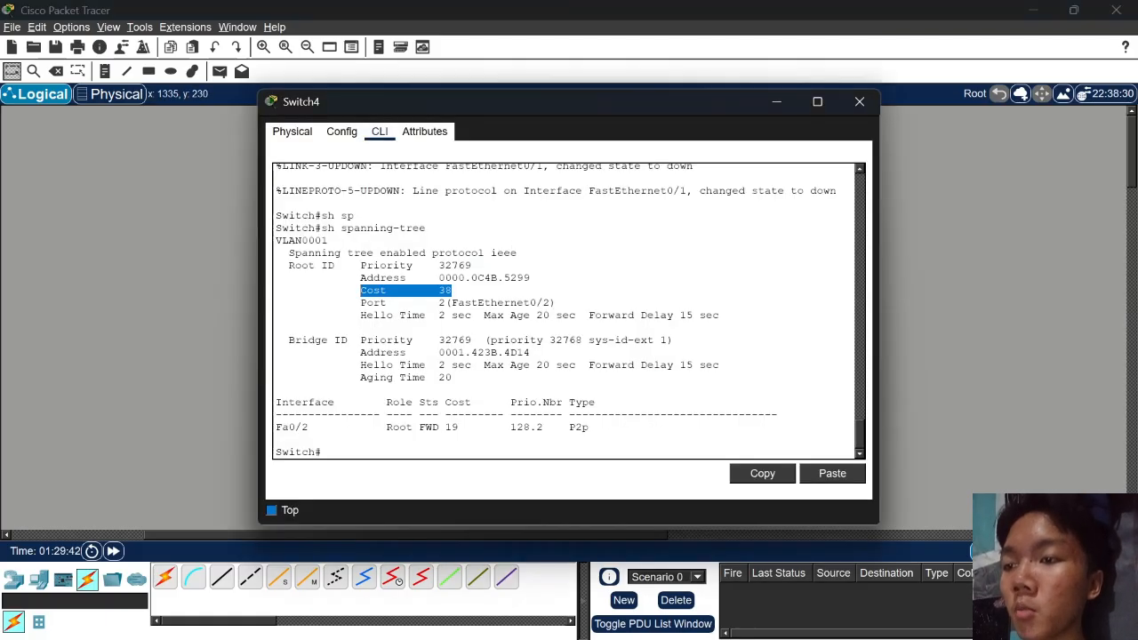
{"action": "left_click", "coordinate": [859, 101]}
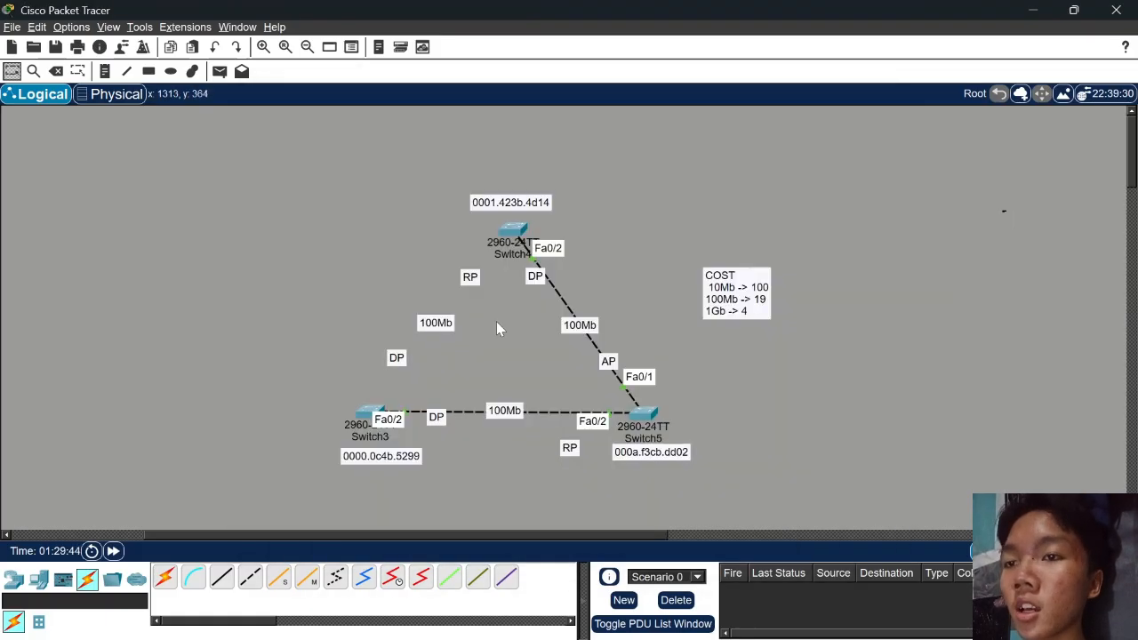
Reconnect Switch4 to Switch3 with an automatically chosen cable and fast-forward the simulation time until the ports settle
{"action": "left_click", "coordinate": [164, 578]}
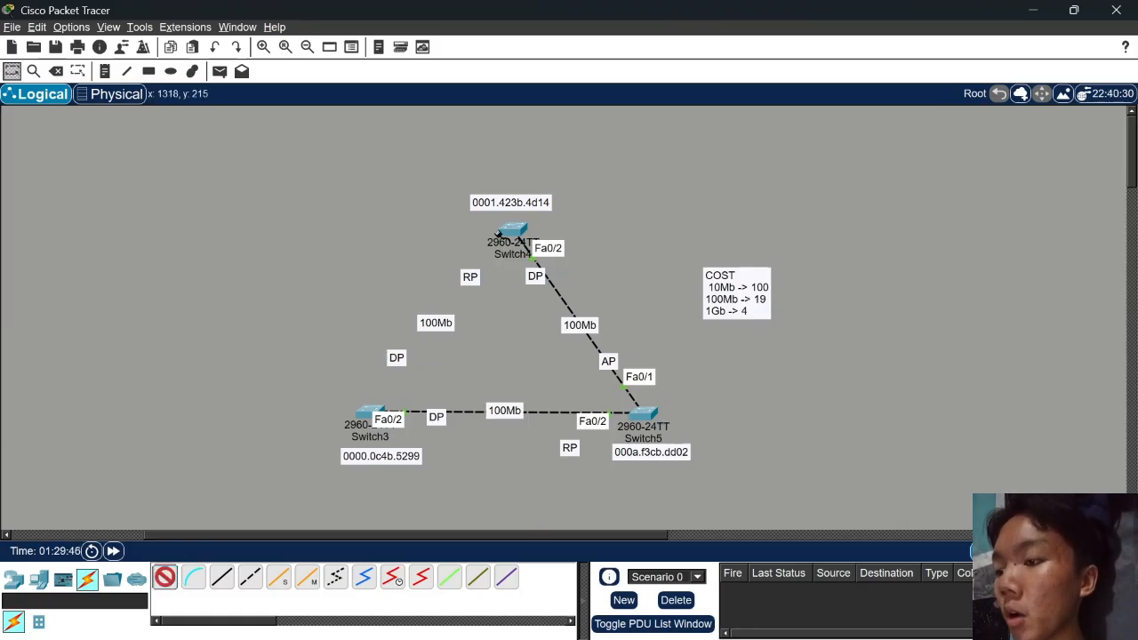
{"action": "left_click", "coordinate": [512, 233]}
{"action": "left_click", "coordinate": [367, 415]}
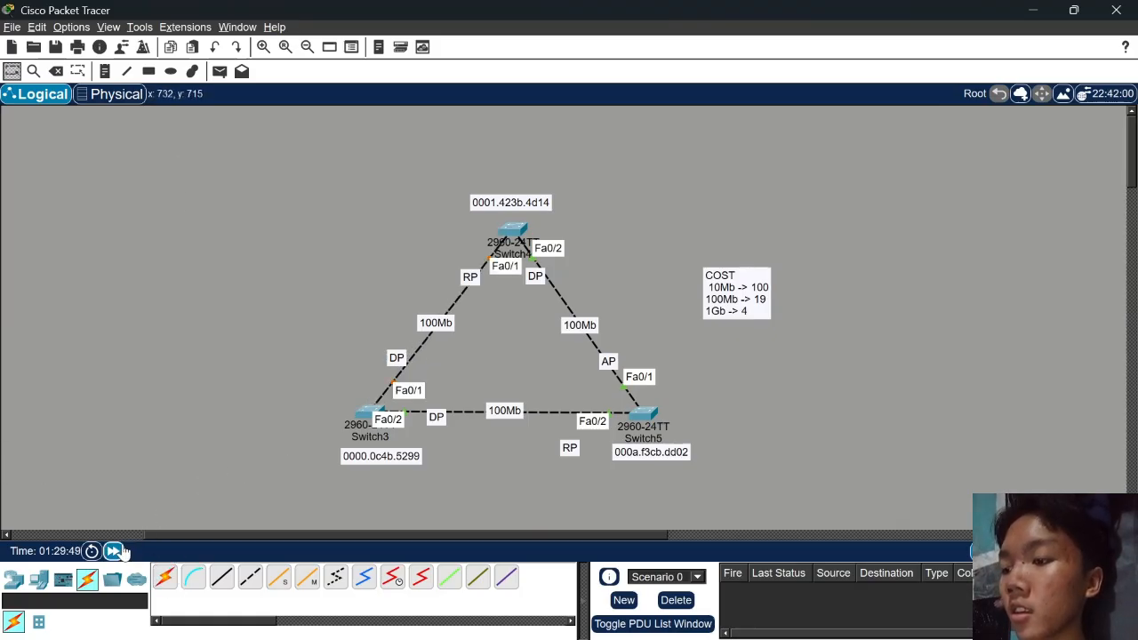
{"action": "left_click", "coordinate": [113, 551]}
{"action": "left_click", "coordinate": [113, 551]}
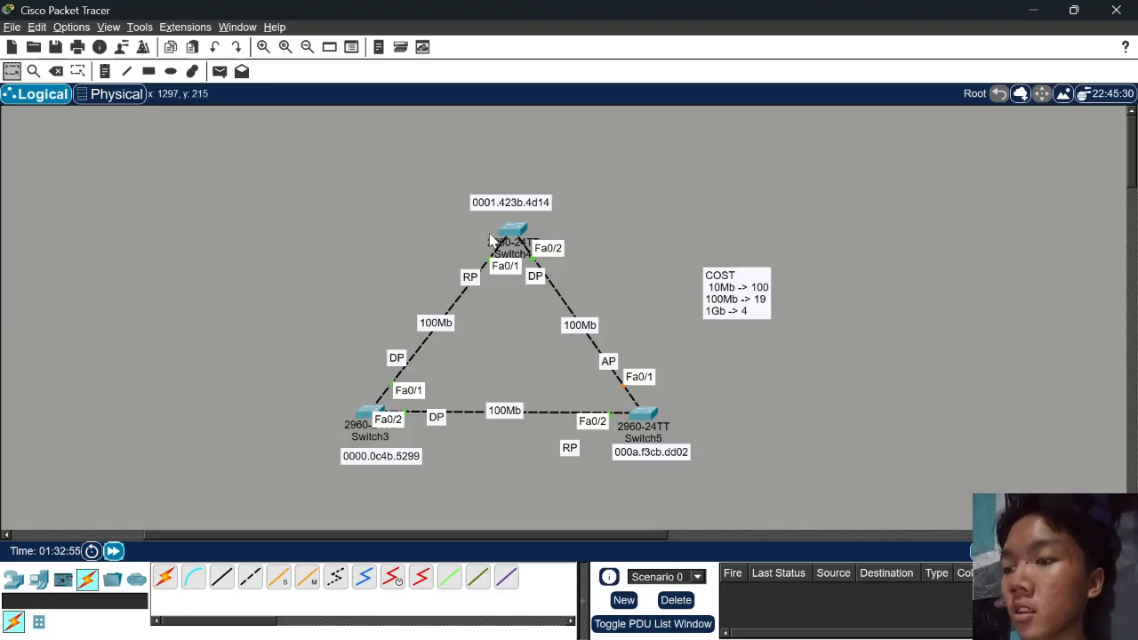
Run show spanning-tree on Switch4 with the Switch3 link restored and examine the root path cost
{"action": "left_click", "coordinate": [490, 236]}
{"action": "key", "text": "Return"}
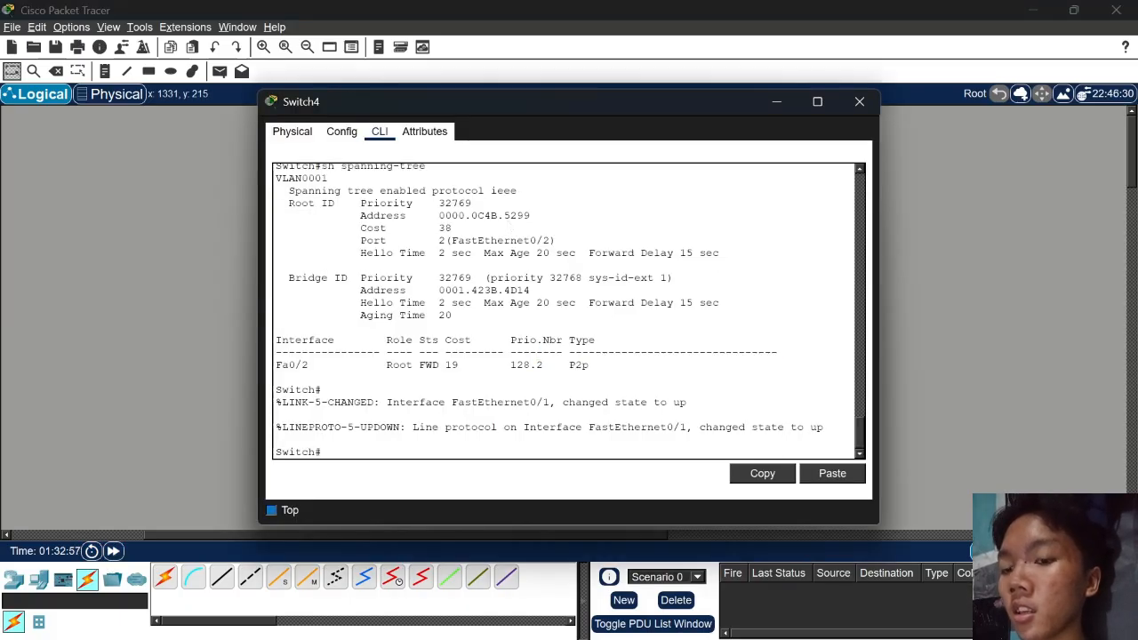
{"action": "type", "text": "sh sp"}
{"action": "key", "text": "Tab"}
{"action": "key", "text": "Return"}
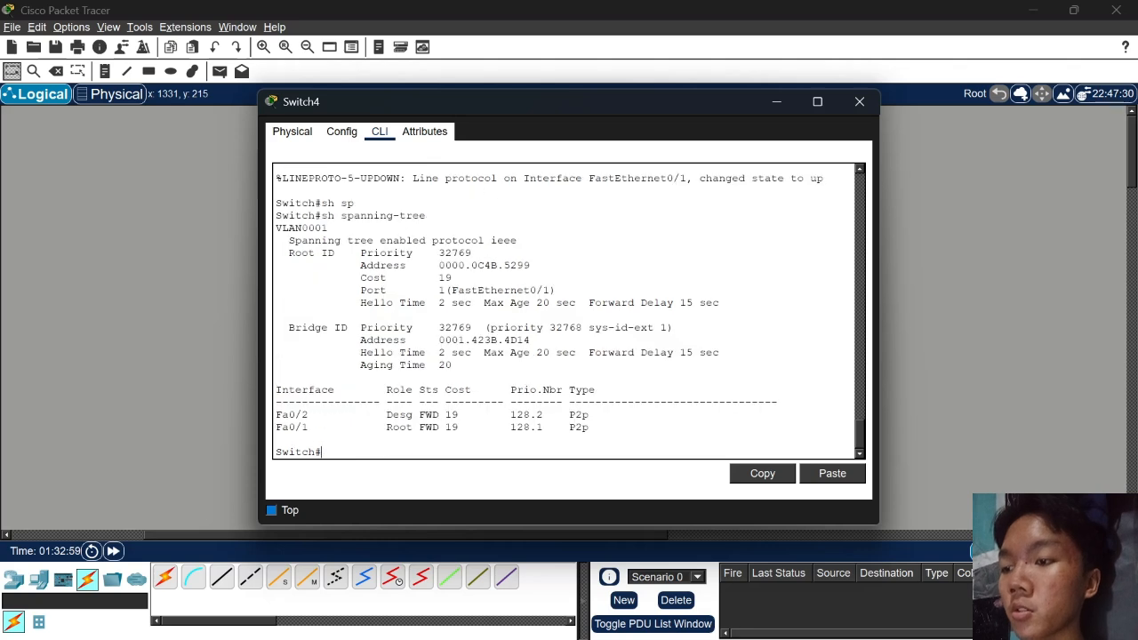
{"action": "left_click_drag", "start_coordinate": [464, 266], "coordinate": [367, 279]}
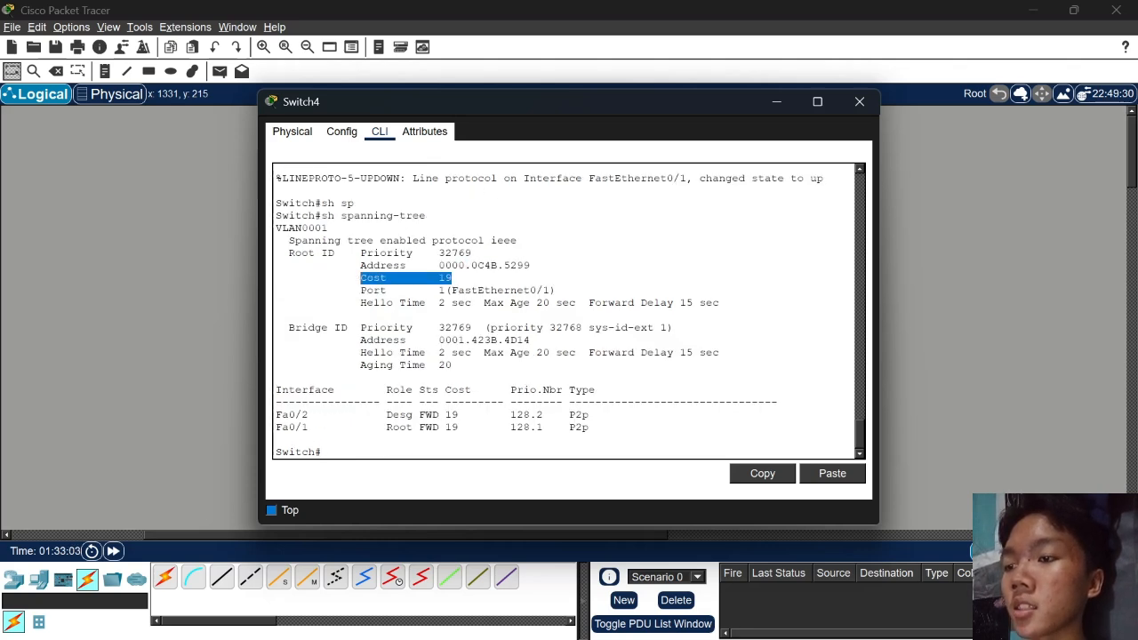
{"action": "left_click", "coordinate": [859, 101]}
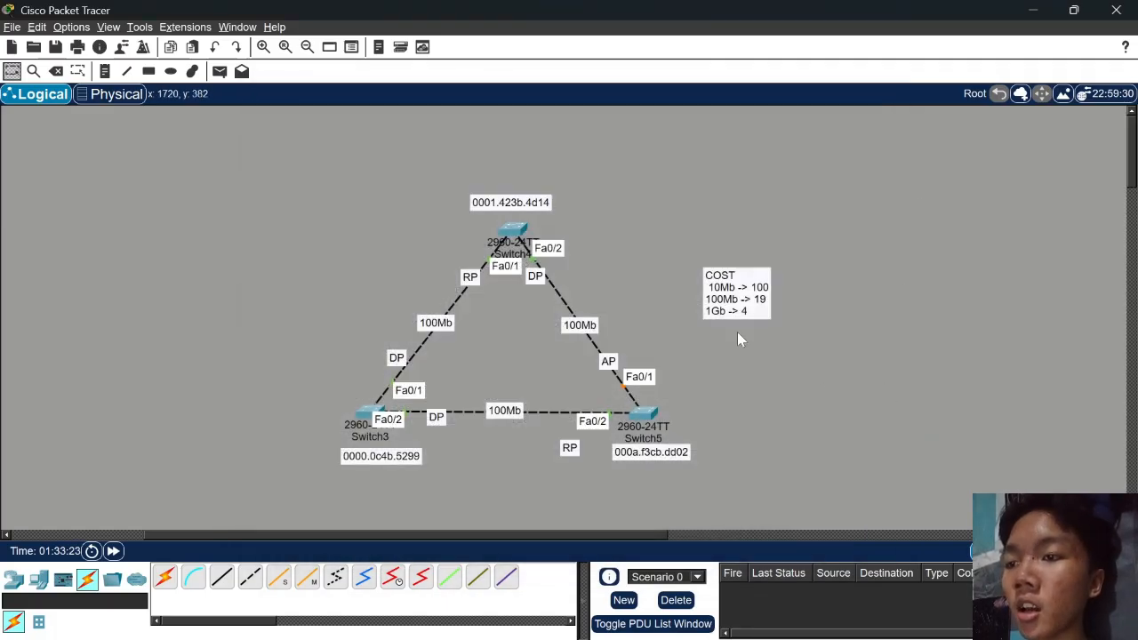
Move the COST note up level with Switch4 and review the spanning-tree output in Switch4's CLI
{"action": "left_click_drag", "start_coordinate": [727, 318], "coordinate": [722, 268]}
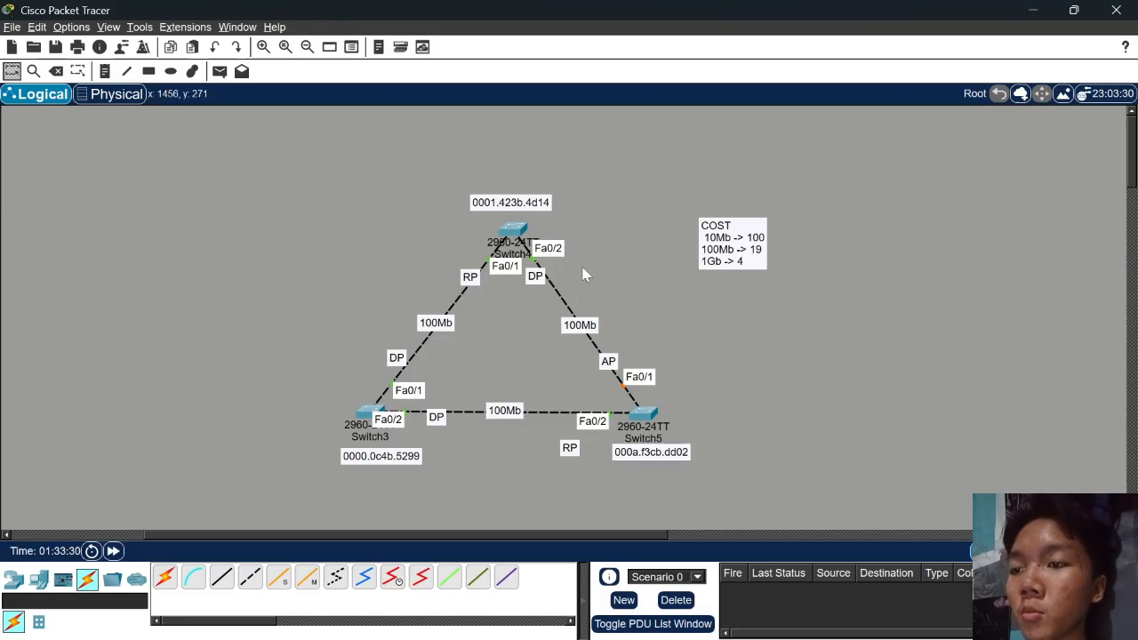
{"action": "left_click", "coordinate": [522, 237]}
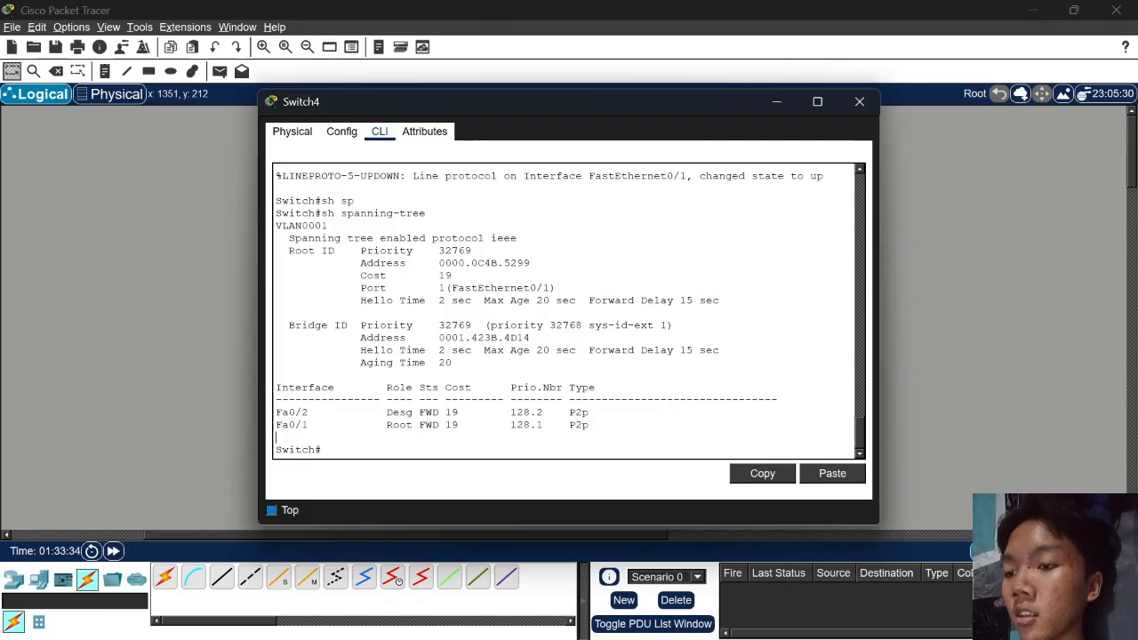
{"action": "left_click", "coordinate": [985, 223]}
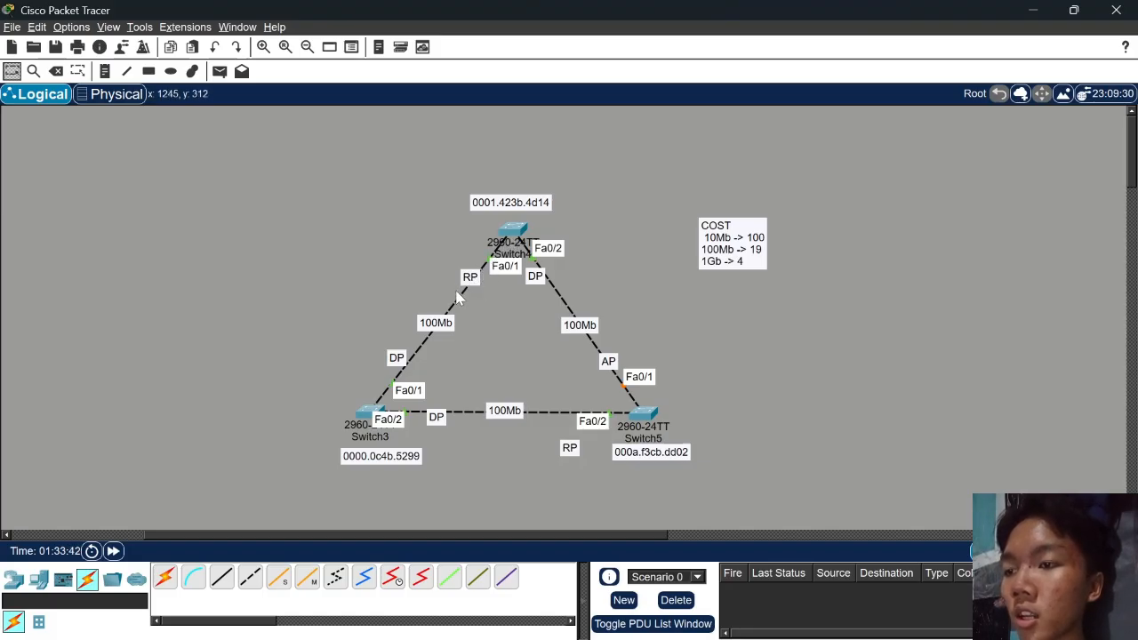
Open Switch4's command line and enter interface configuration mode for fa0/1
{"action": "left_click", "coordinate": [514, 228]}
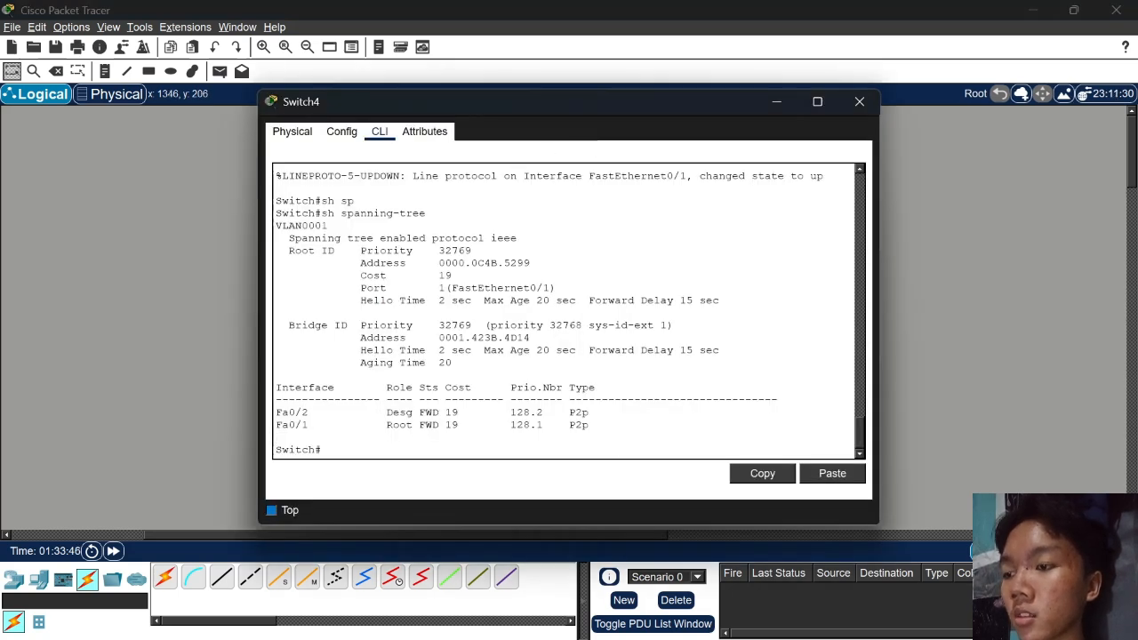
{"action": "type", "text": "int fa0"}
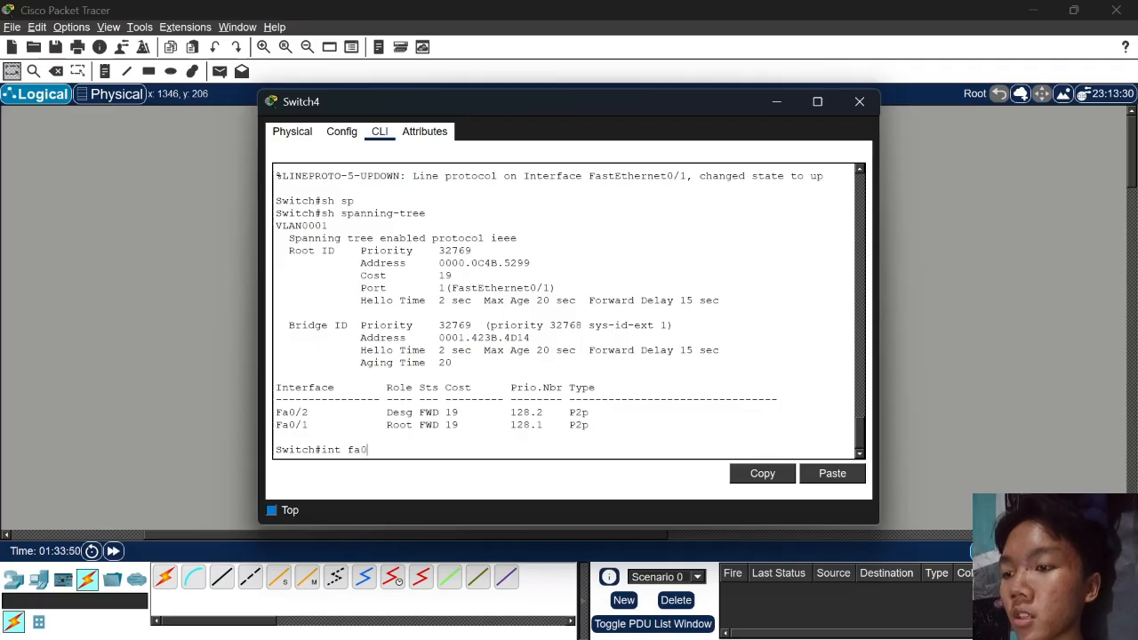
{"action": "key", "text": "BackSpace"}
{"action": "key", "text": "BackSpace"}
{"action": "key", "text": "BackSpace"}
{"action": "type", "text": "conf t"}
{"action": "key", "text": "Return"}
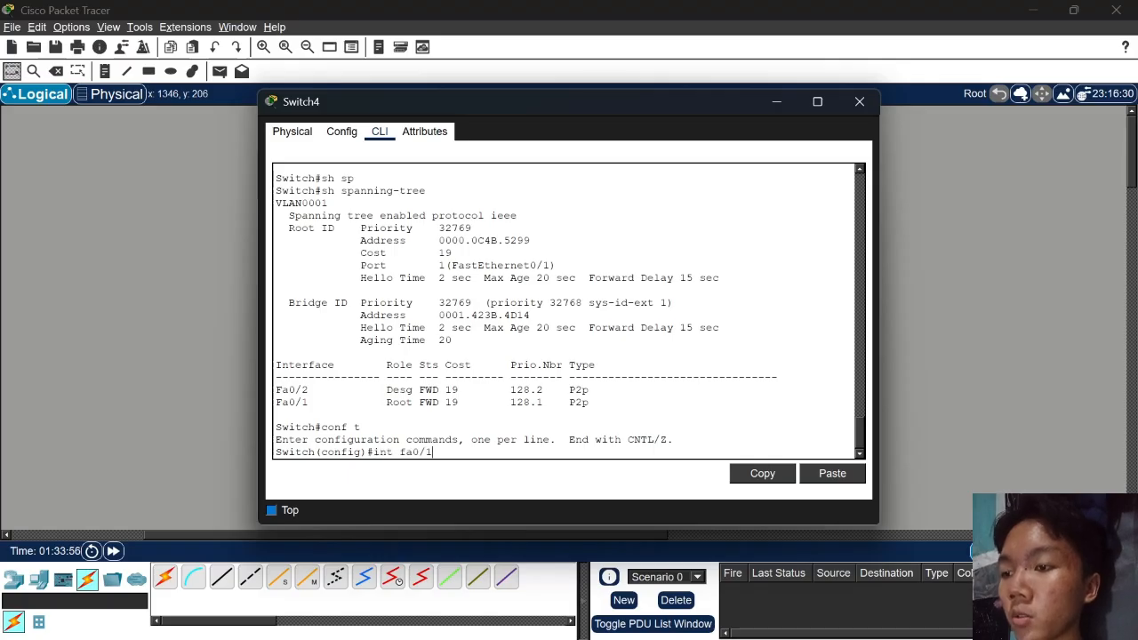
{"action": "key", "text": "Return"}
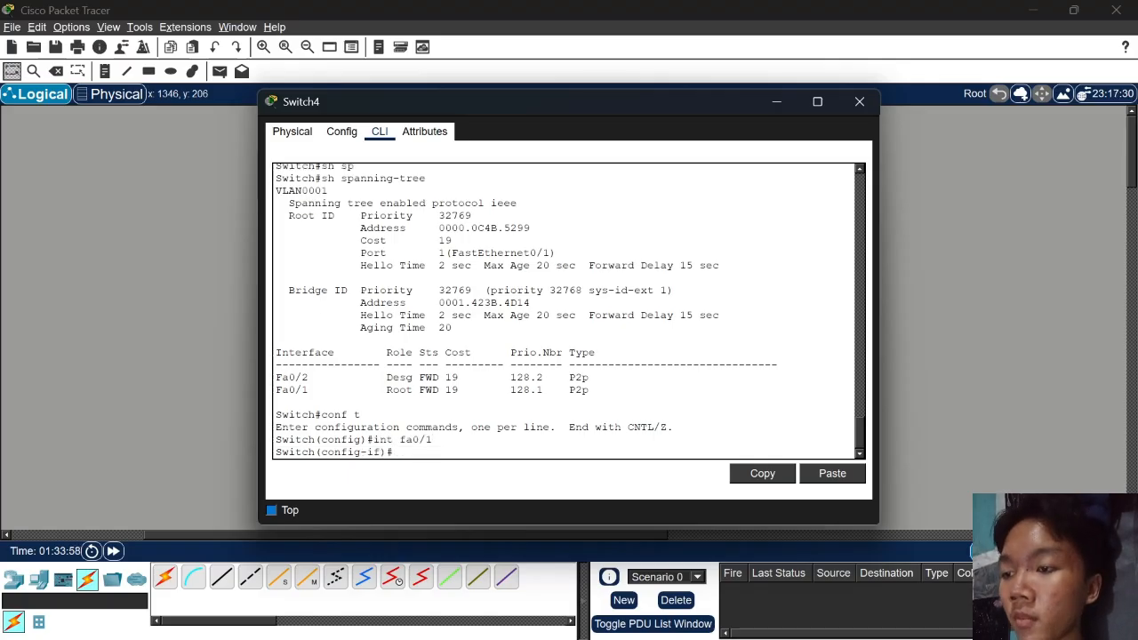
Check the allowed spanning-tree cost range for Switch4's Fa0/1 and set its cost to 100
{"action": "type", "text": "p"}
{"action": "key", "text": "Tab"}
{"action": "type", "text": "a"}
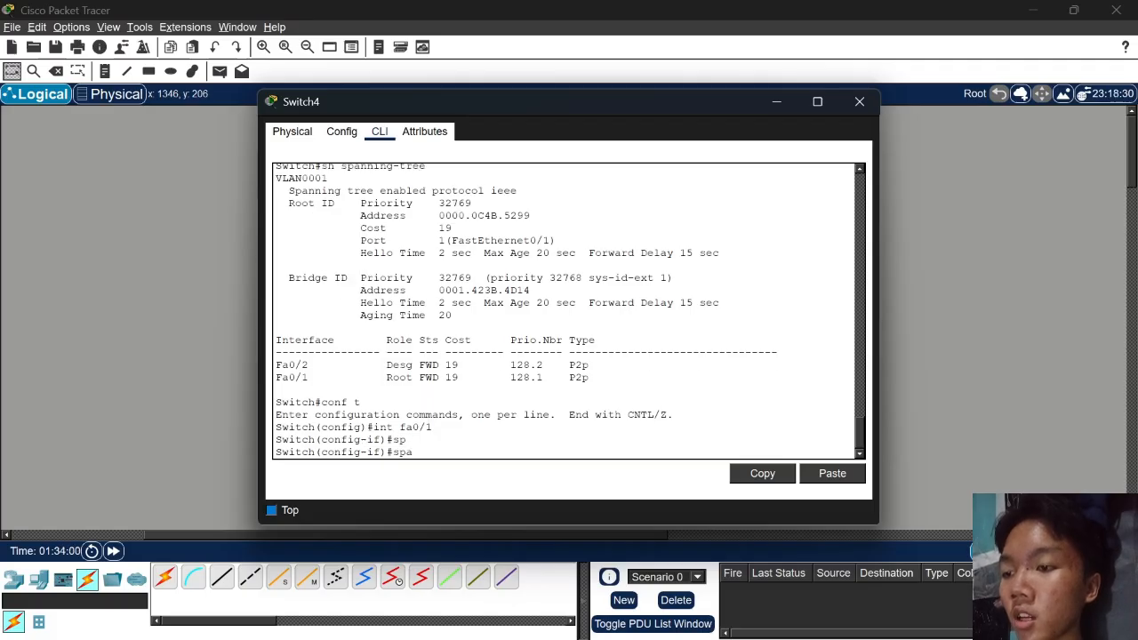
{"action": "key", "text": "Tab"}
{"action": "type", "text": "cos"}
{"action": "key", "text": "Tab"}
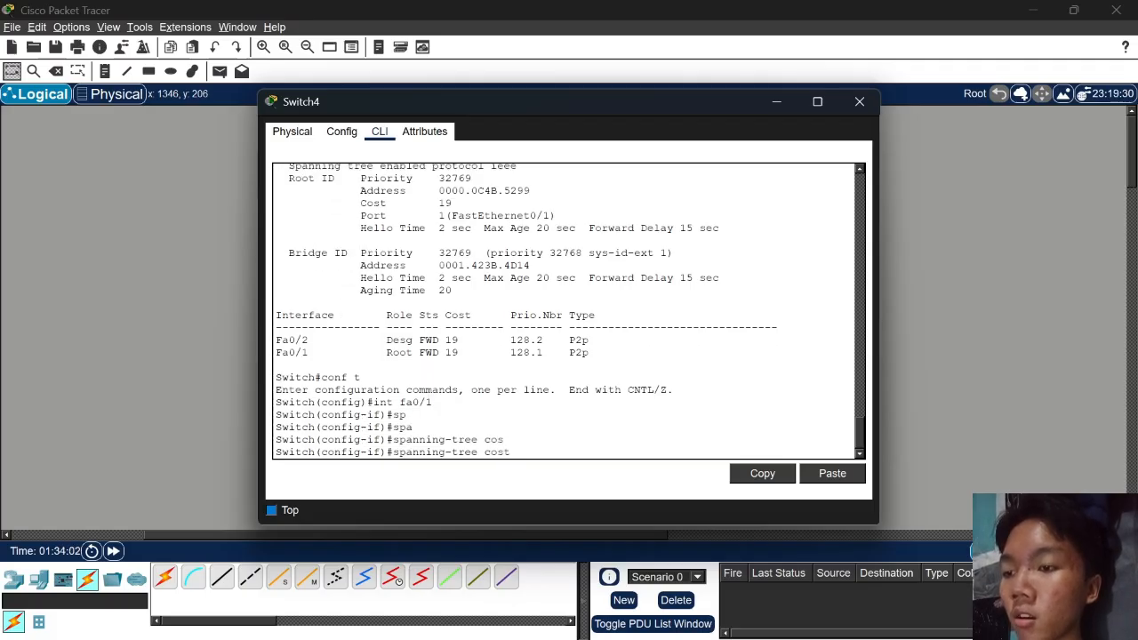
{"action": "type", "text": "?"}
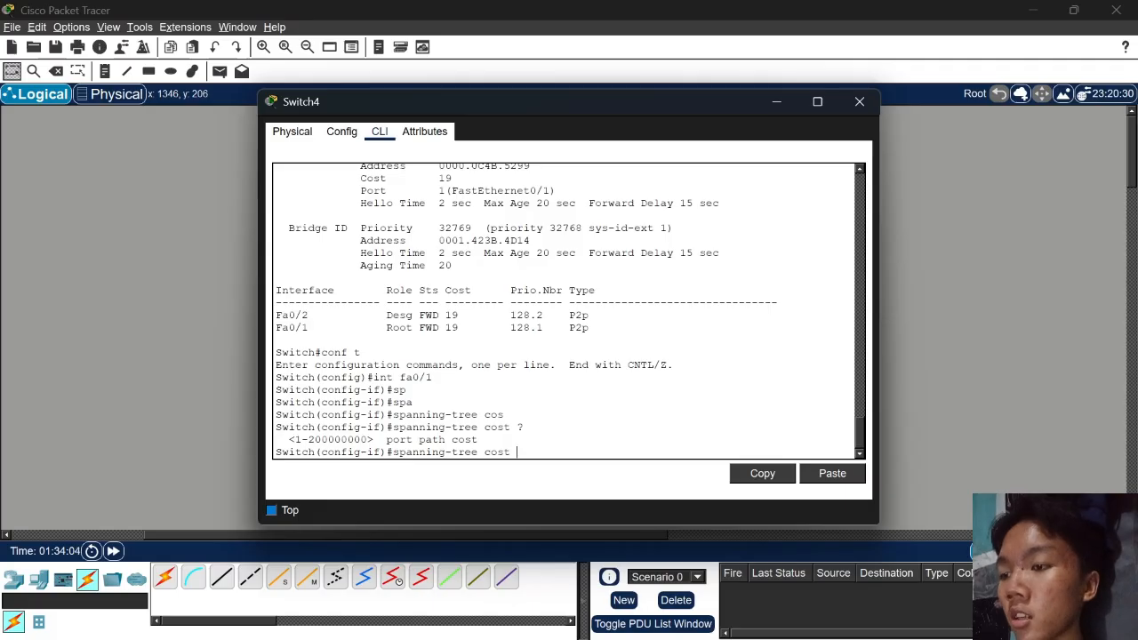
{"action": "left_click_drag", "start_coordinate": [524, 428], "coordinate": [321, 440]}
{"action": "left_click", "coordinate": [374, 440]}
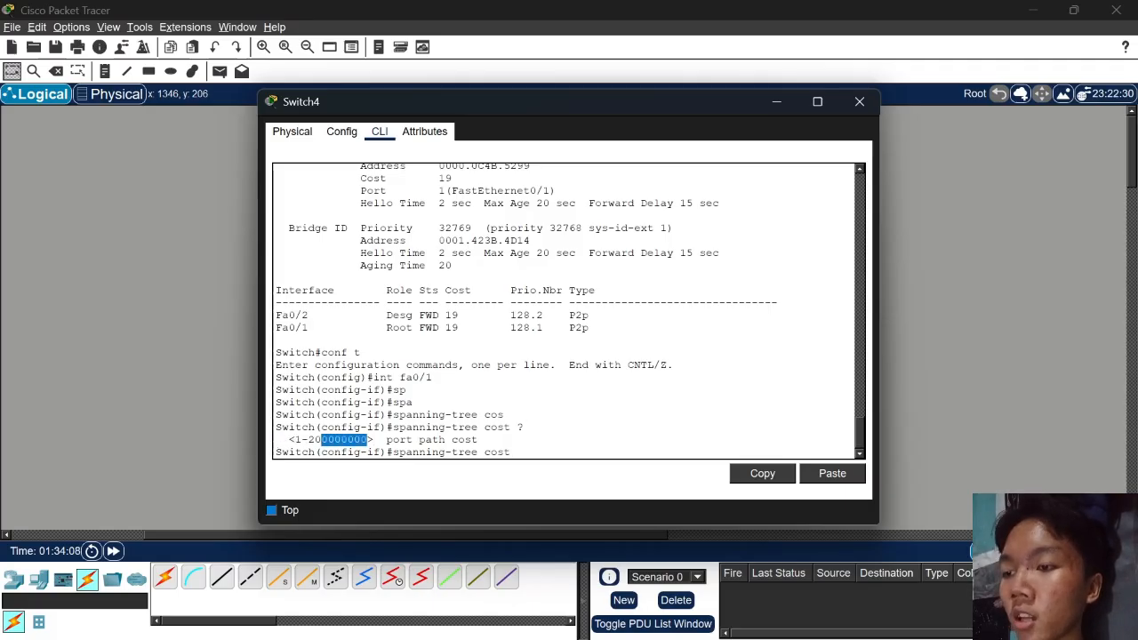
{"action": "left_click", "coordinate": [480, 440]}
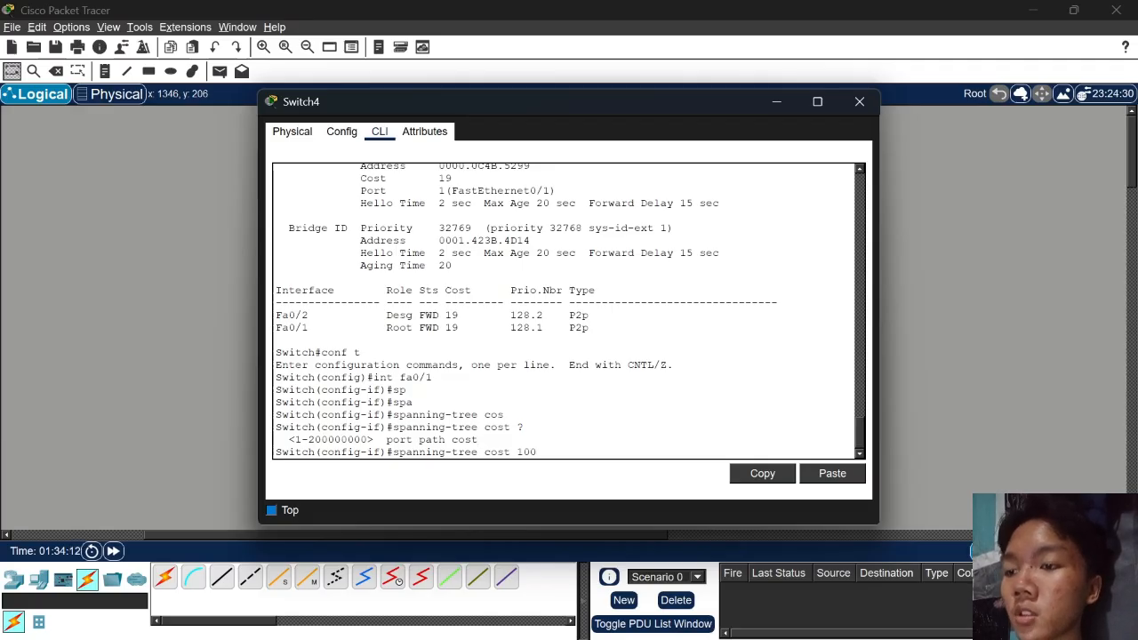
{"action": "key", "text": "Return"}
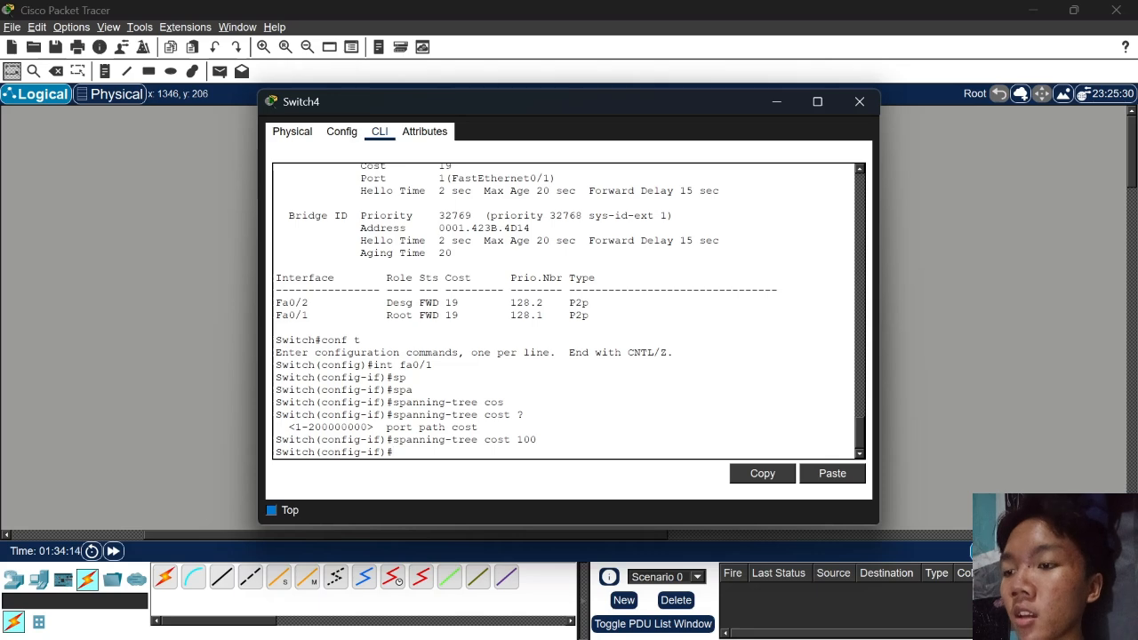
{"action": "left_click", "coordinate": [920, 319]}
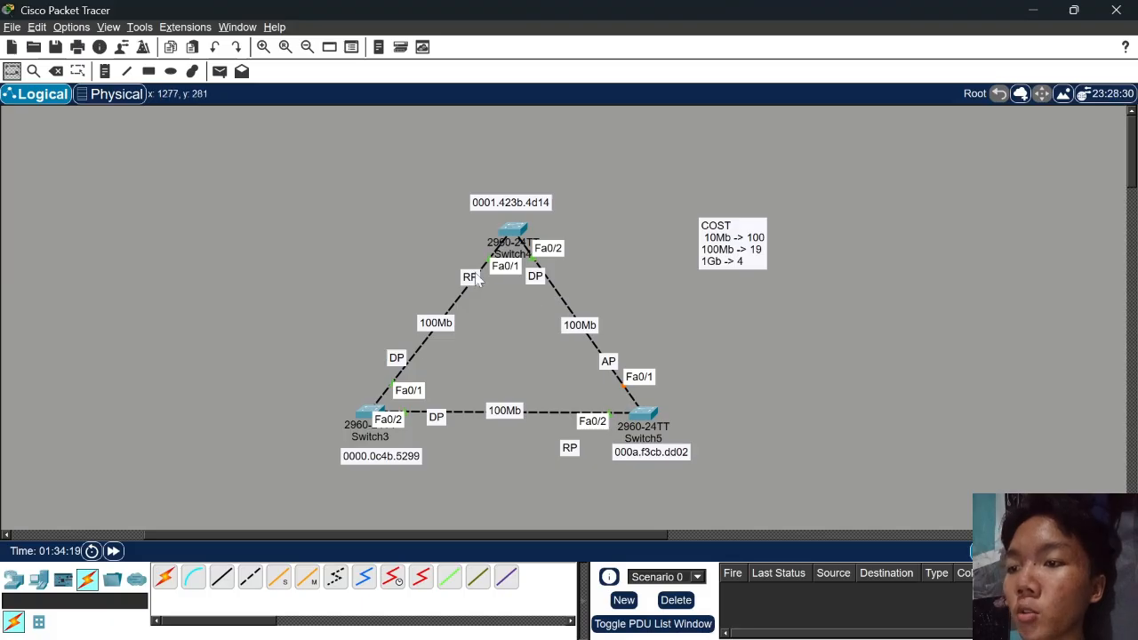
Fast-forward the simulation time until spanning tree reconverges on the changed Fa0/1 cost
{"action": "left_click", "coordinate": [112, 552]}
{"action": "left_click", "coordinate": [112, 551]}
{"action": "left_click", "coordinate": [112, 552]}
{"action": "left_click", "coordinate": [112, 551]}
{"action": "left_click", "coordinate": [112, 551]}
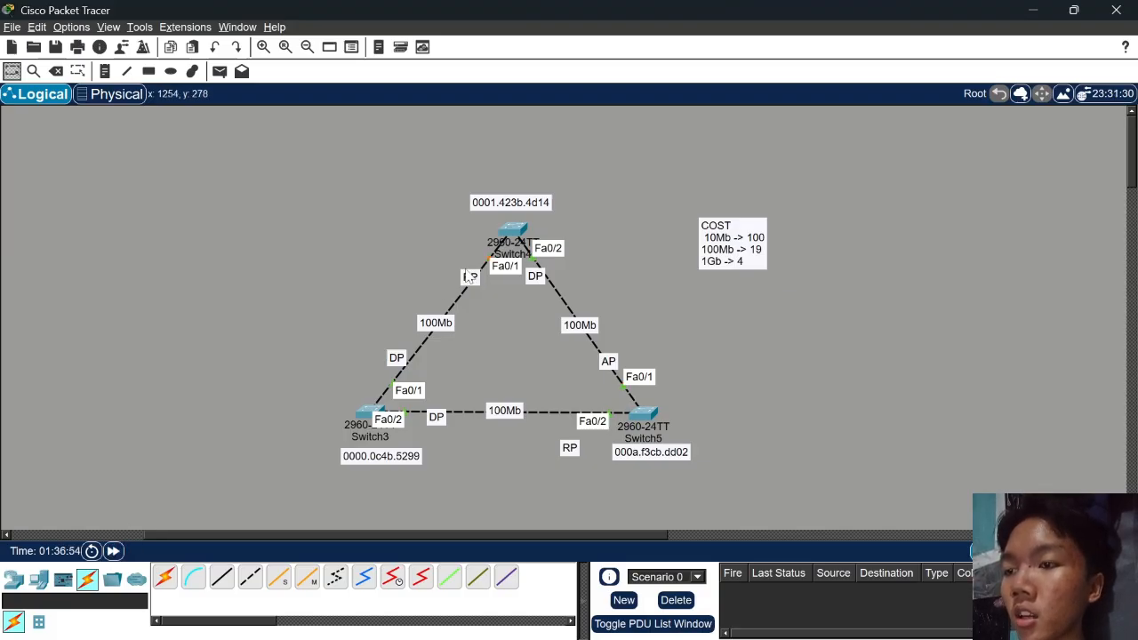
Swap the role notes, placing AP beside Switch4's Fa0/1 and RP beside Switch5's Fa0/1
{"action": "left_click_drag", "start_coordinate": [612, 361], "coordinate": [476, 277]}
{"action": "left_click_drag", "start_coordinate": [458, 291], "coordinate": [598, 382]}
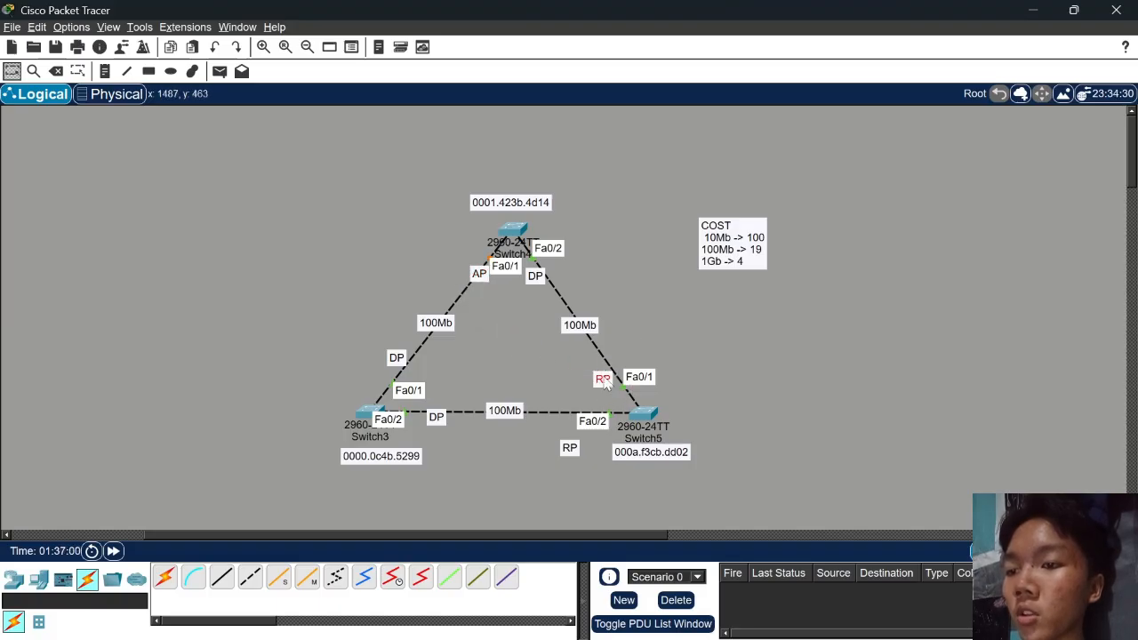
{"action": "left_click", "coordinate": [640, 335]}
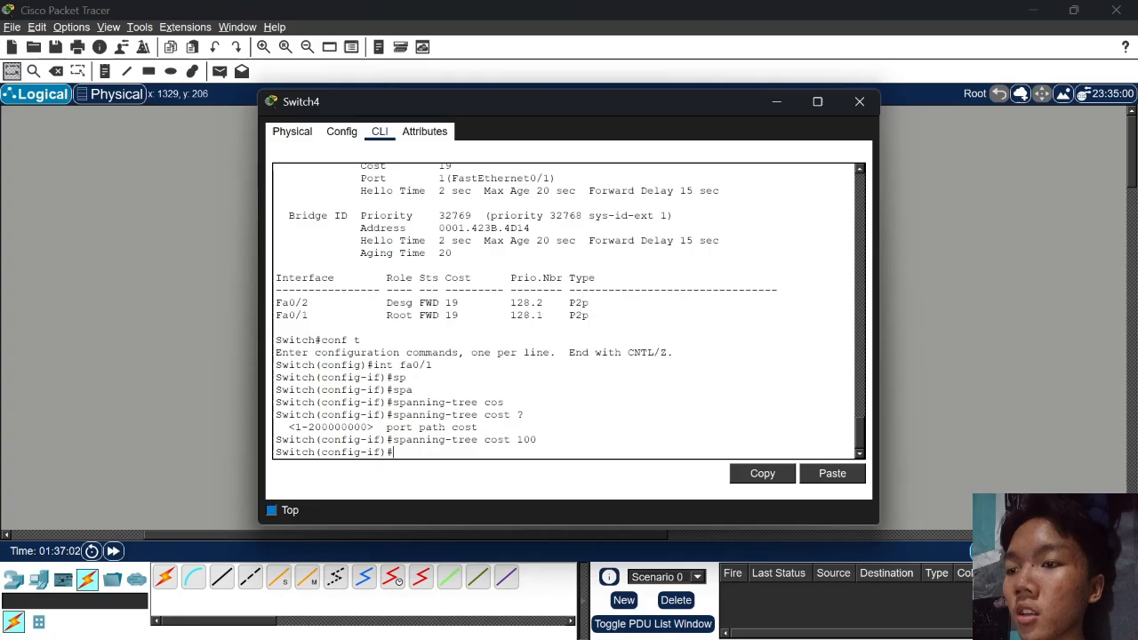
Leave configuration mode on Switch4 and run show spanning-tree to examine the Fa0/1 role and cost
{"action": "left_click", "coordinate": [511, 235]}
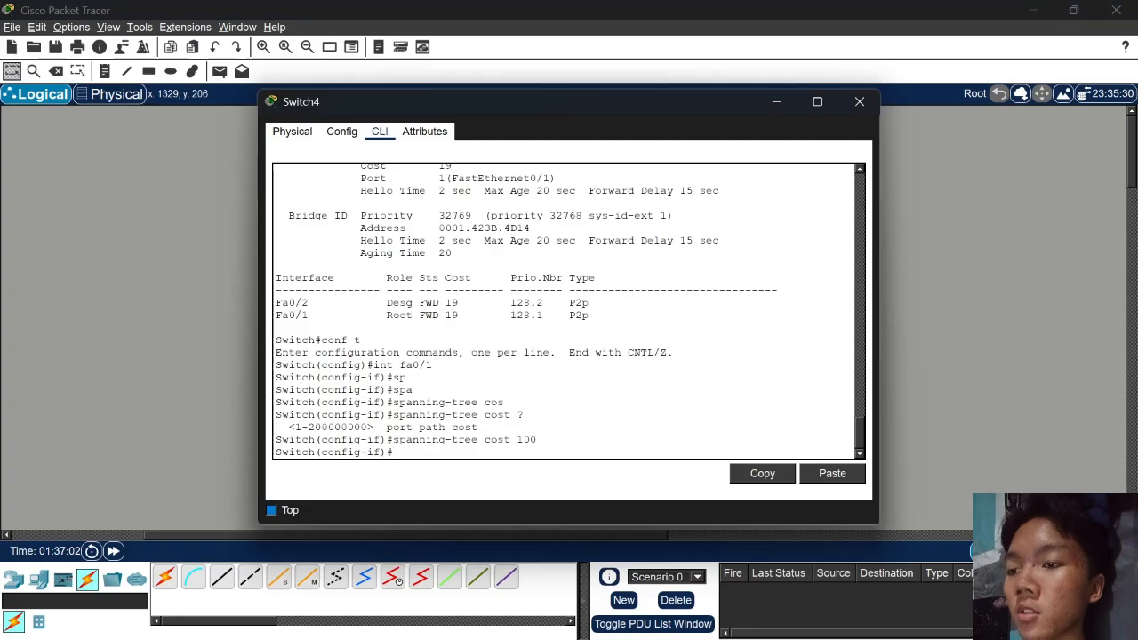
{"action": "type", "text": "ex"}
{"action": "key", "text": "Return"}
{"action": "type", "text": "ex"}
{"action": "key", "text": "Return"}
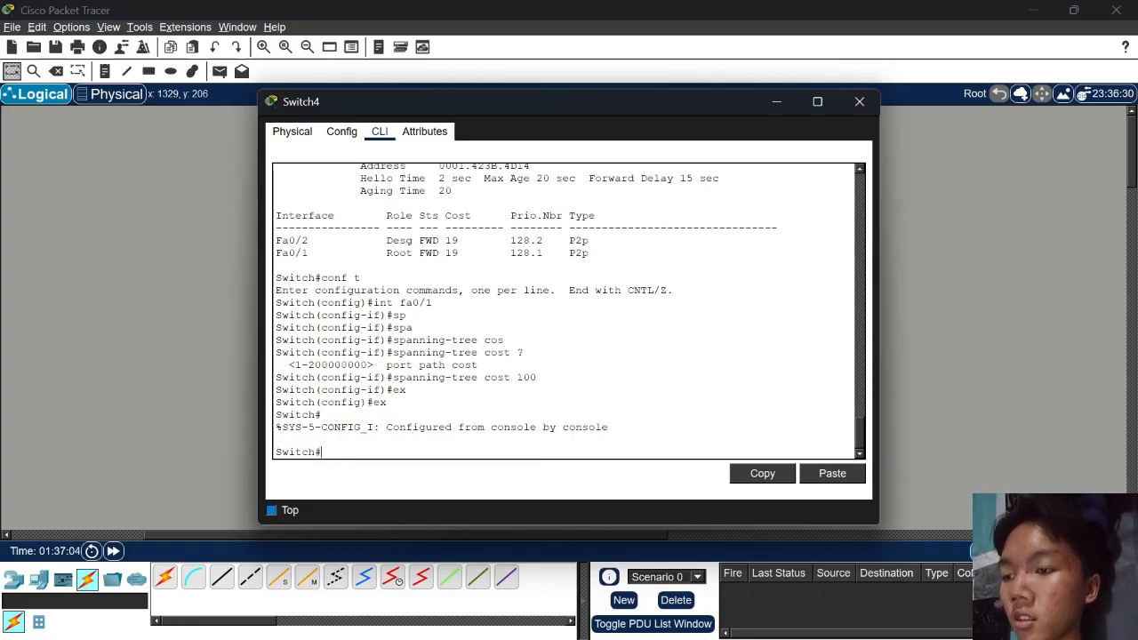
{"action": "type", "text": "sh sp"}
{"action": "key", "text": "Tab"}
{"action": "key", "text": "Return"}
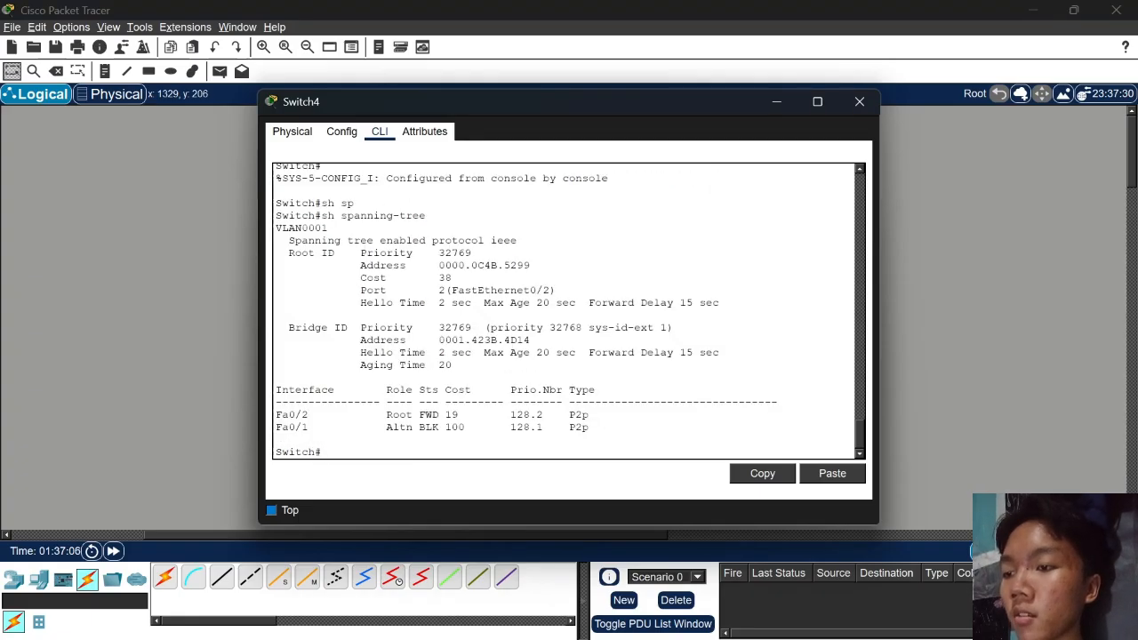
{"action": "left_click_drag", "start_coordinate": [463, 428], "coordinate": [440, 427]}
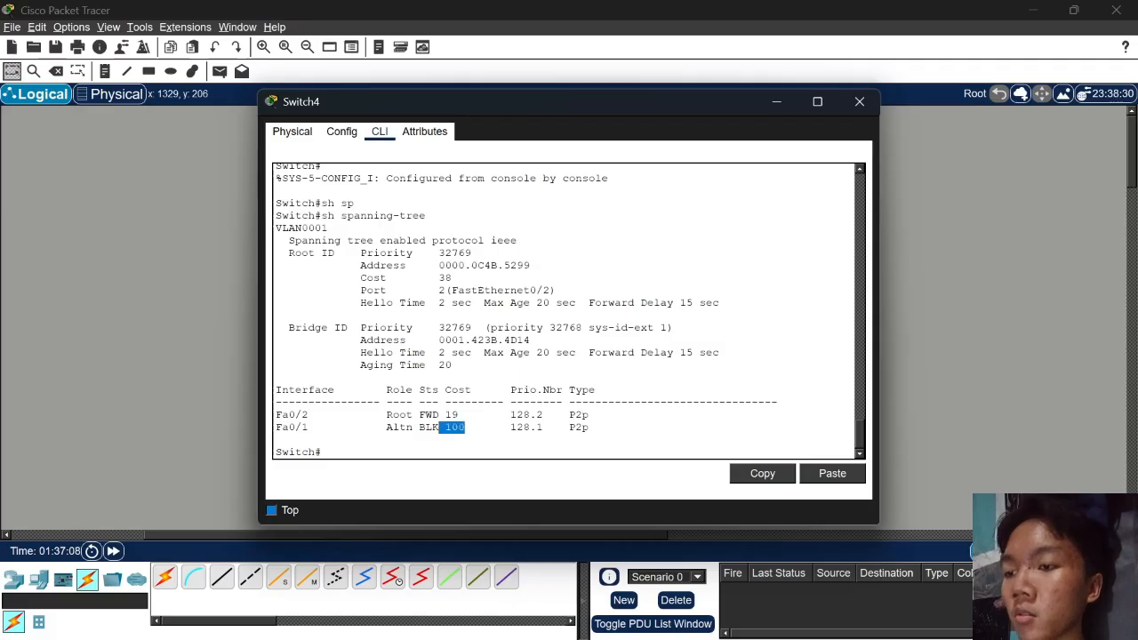
{"action": "left_click", "coordinate": [932, 313]}
Change the speed note on the Switch3–Switch4 link to 10Mb
{"action": "left_click", "coordinate": [436, 323]}
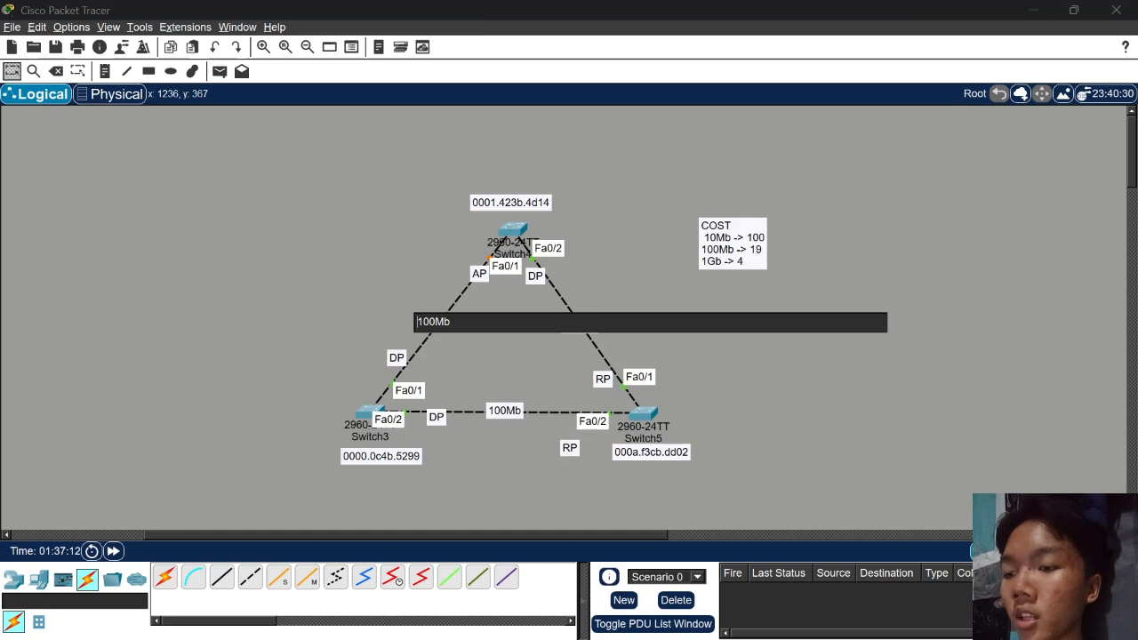
{"action": "key", "text": "Right"}
{"action": "key", "text": "Right"}
{"action": "key", "text": "BackSpace"}
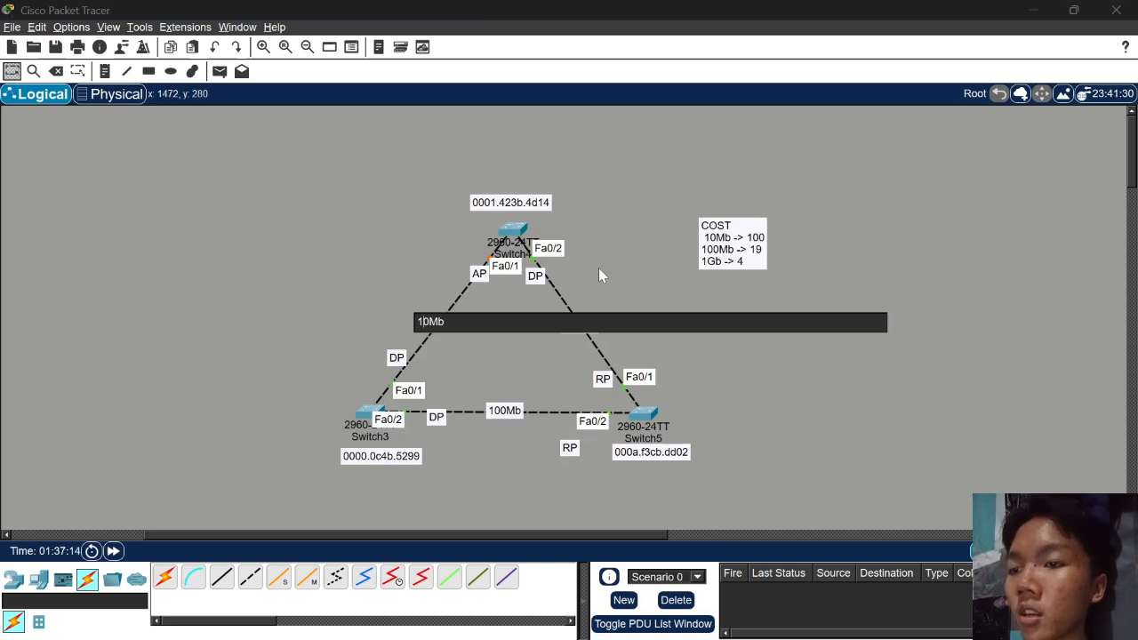
{"action": "left_click", "coordinate": [598, 268]}
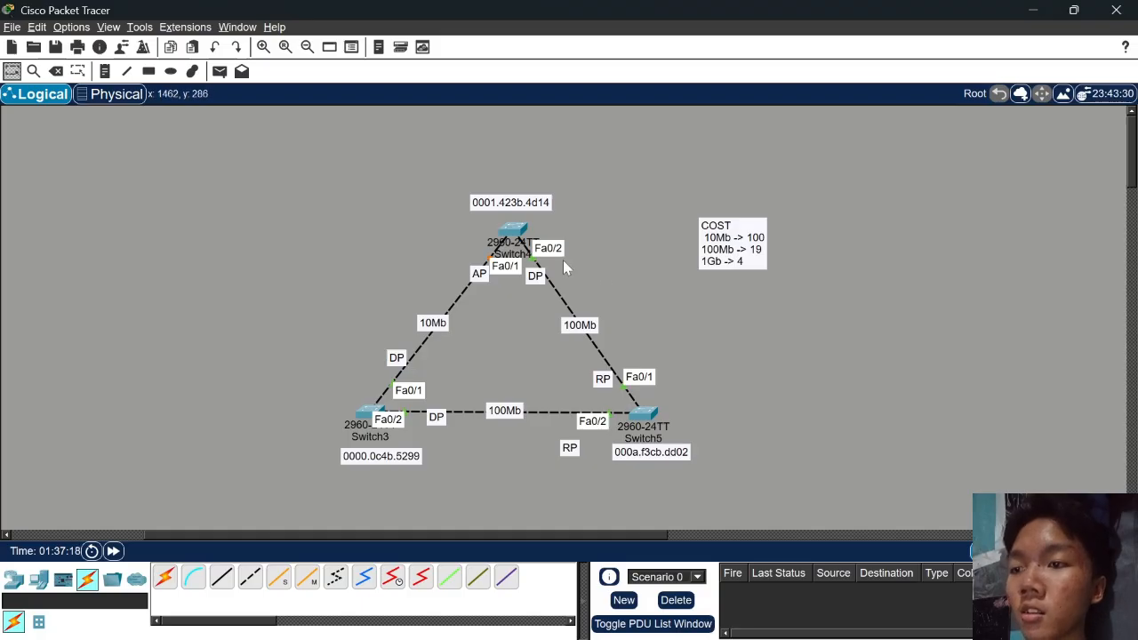
Set the Switch3–Switch4 speed note back to 100Mb and return AP to Switch5's Fa0/1 and RP to Switch4's Fa0/1
{"action": "left_click", "coordinate": [432, 322]}
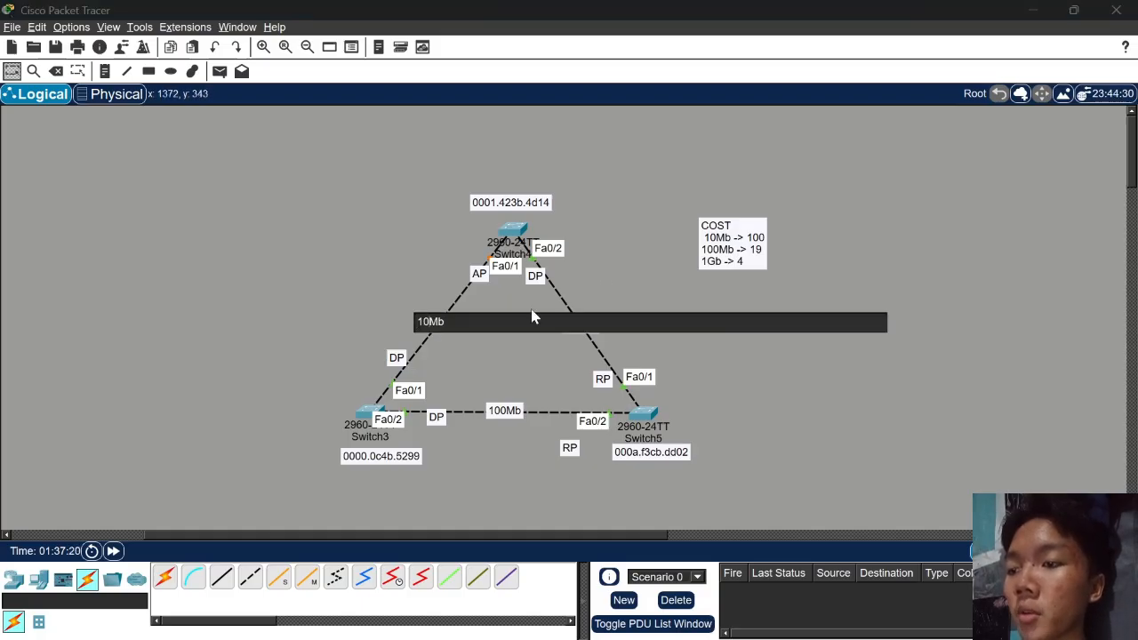
{"action": "key", "text": "Right"}
{"action": "type", "text": "0"}
{"action": "left_click", "coordinate": [591, 357]}
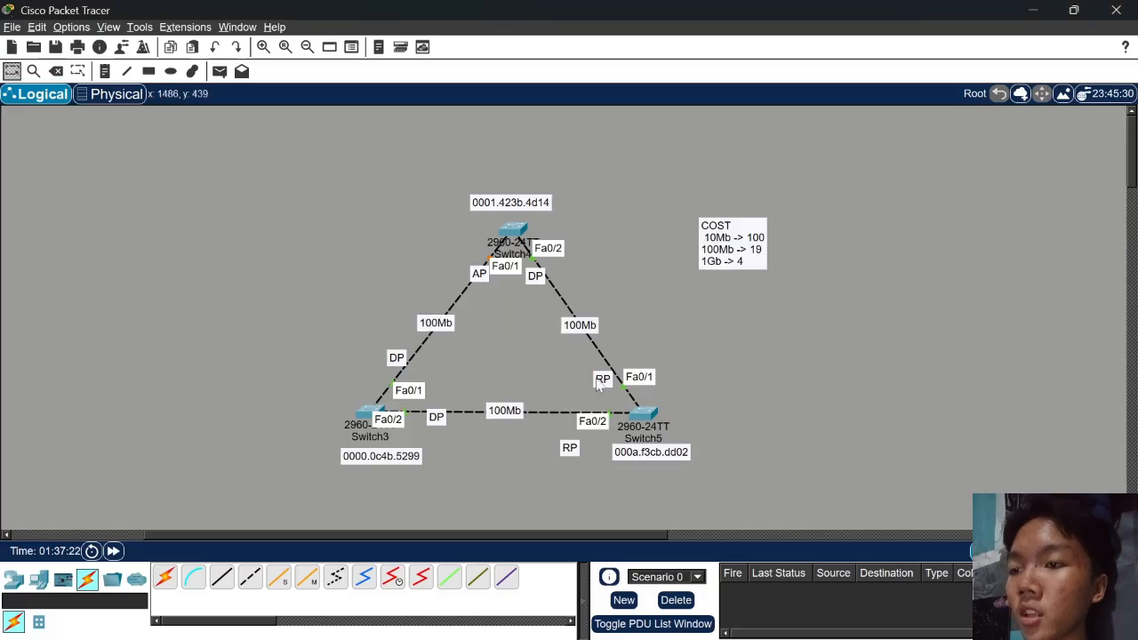
{"action": "mouse_move", "coordinate": [609, 380]}
{"action": "left_mouse_down"}
{"action": "mouse_move", "coordinate": [484, 317]}
{"action": "mouse_move", "coordinate": [469, 291]}
{"action": "mouse_move", "coordinate": [500, 290]}
{"action": "mouse_move", "coordinate": [607, 379]}
{"action": "left_mouse_up"}
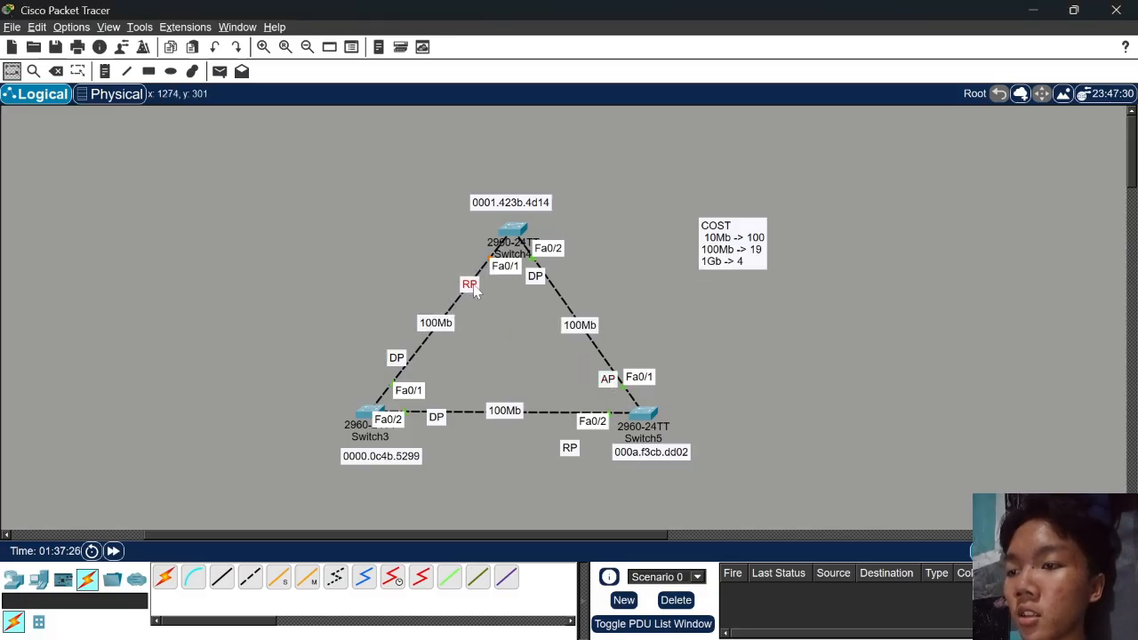
Return to Switch4's command line and reenter interface configuration mode for fa0/1
{"action": "left_click", "coordinate": [516, 233]}
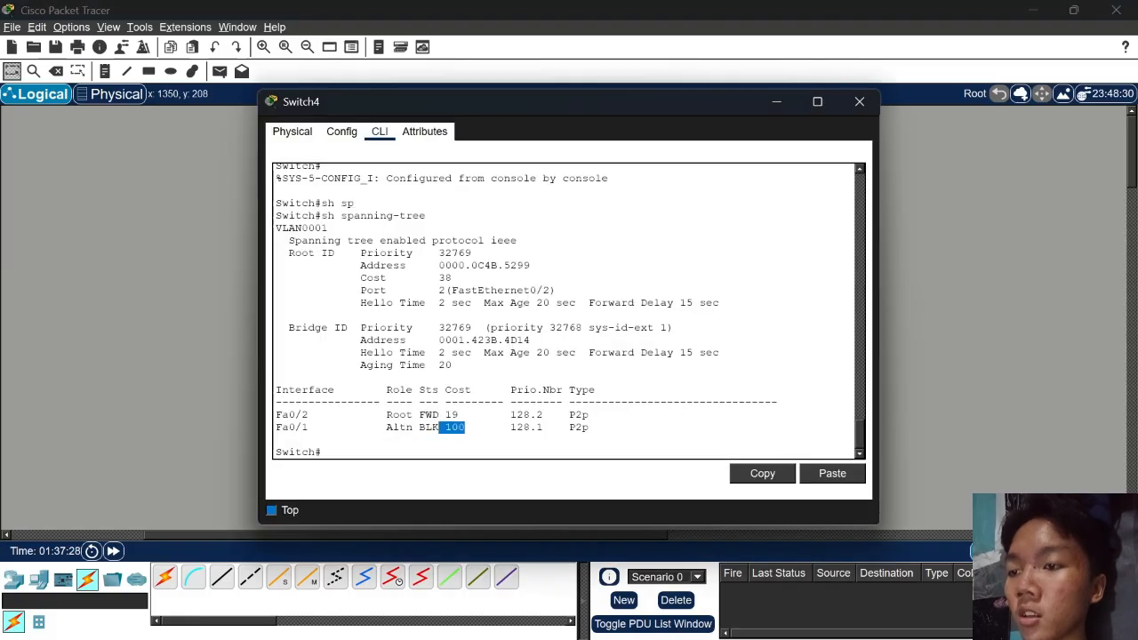
{"action": "key", "text": "Return"}
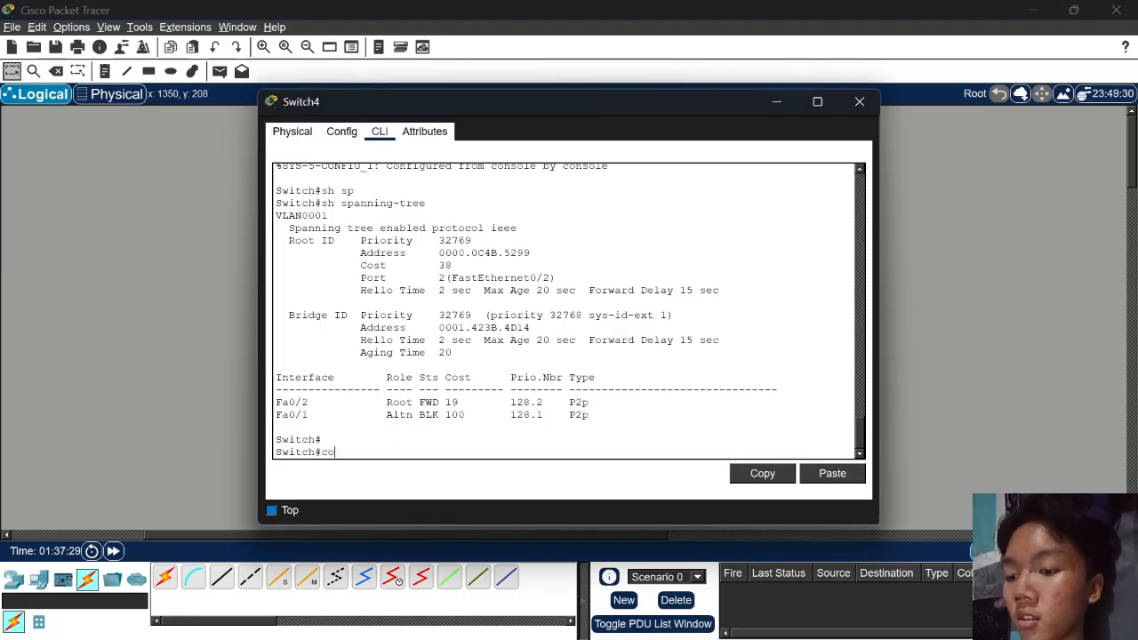
{"action": "type", "text": "conf t"}
{"action": "key", "text": "Return"}
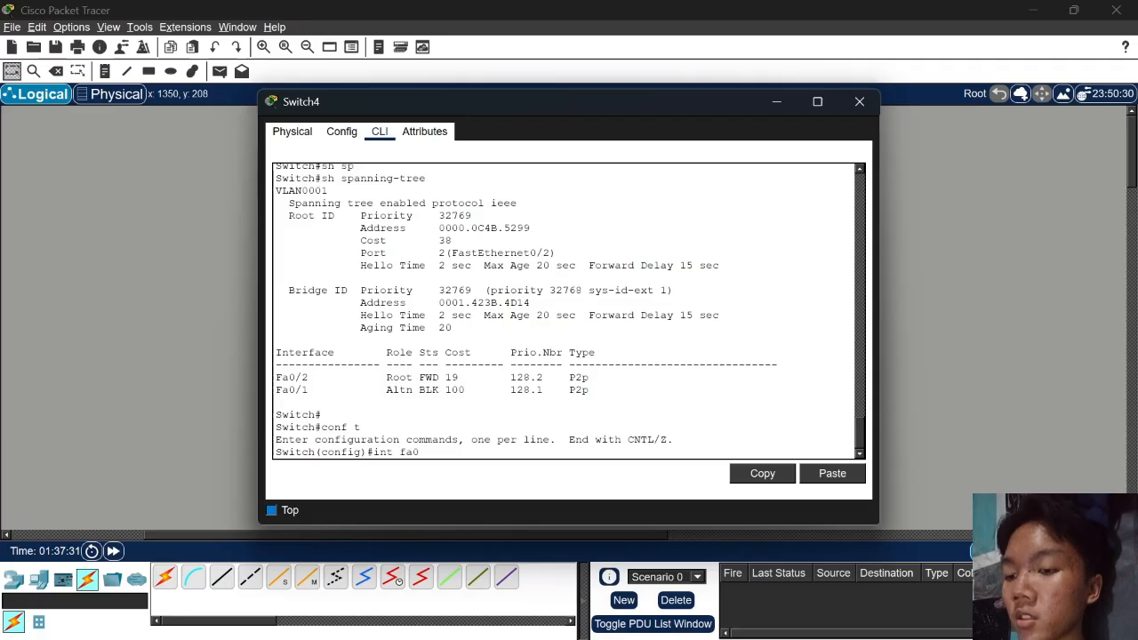
{"action": "type", "text": "int fa0/1"}
{"action": "key", "text": "Return"}
Set the spanning-tree cost of Switch4's Fa0/1 to 19
{"action": "type", "text": "s"}
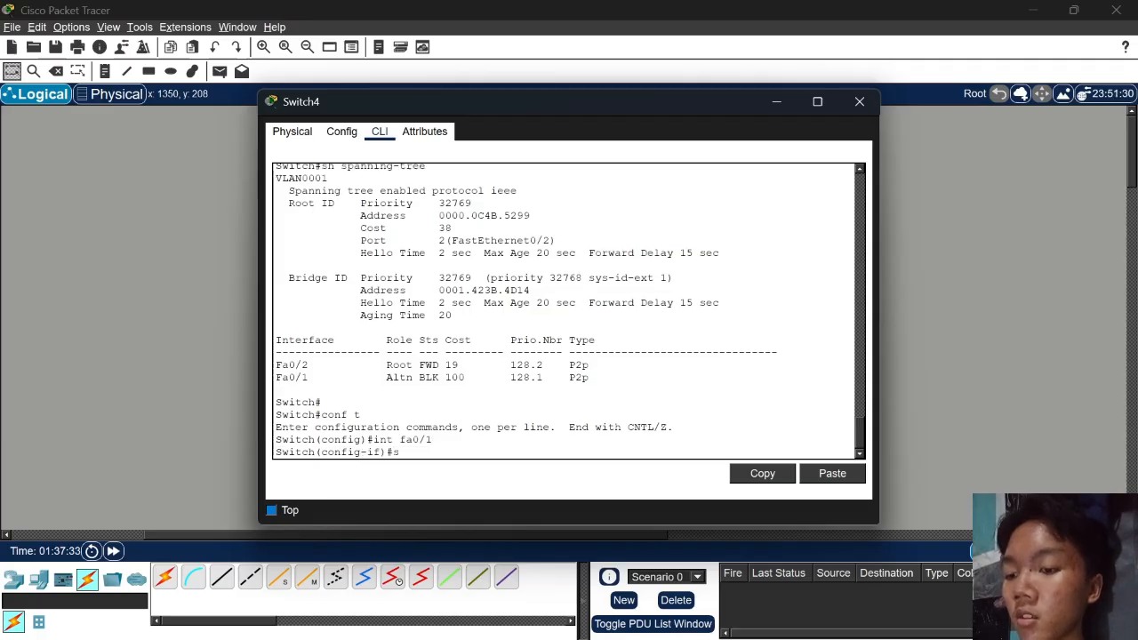
{"action": "type", "text": "p"}
{"action": "key", "text": "Tab"}
{"action": "type", "text": "a"}
{"action": "key", "text": "Tab"}
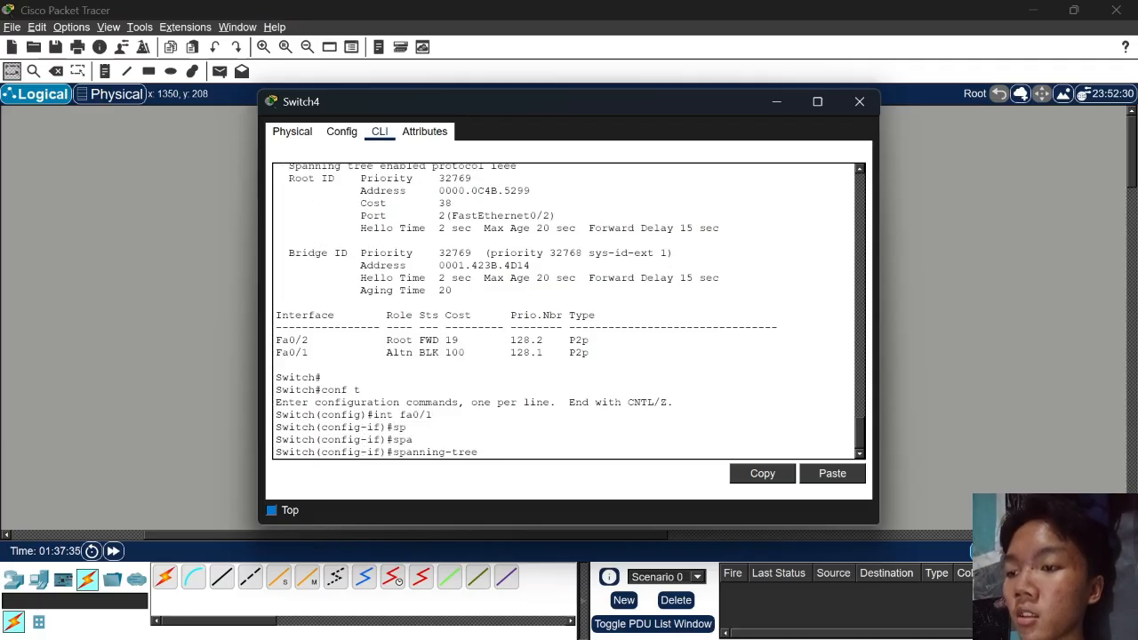
{"action": "type", "text": "cos"}
{"action": "key", "text": "Tab"}
{"action": "type", "text": "19"}
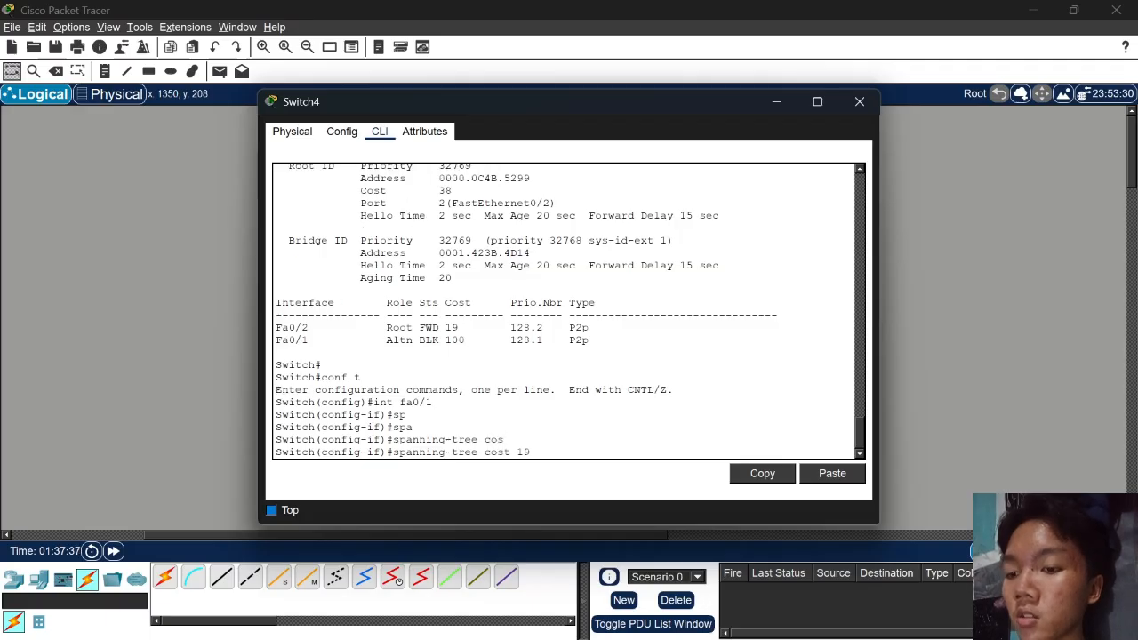
{"action": "key", "text": "Return"}
{"action": "left_click", "coordinate": [1029, 256]}
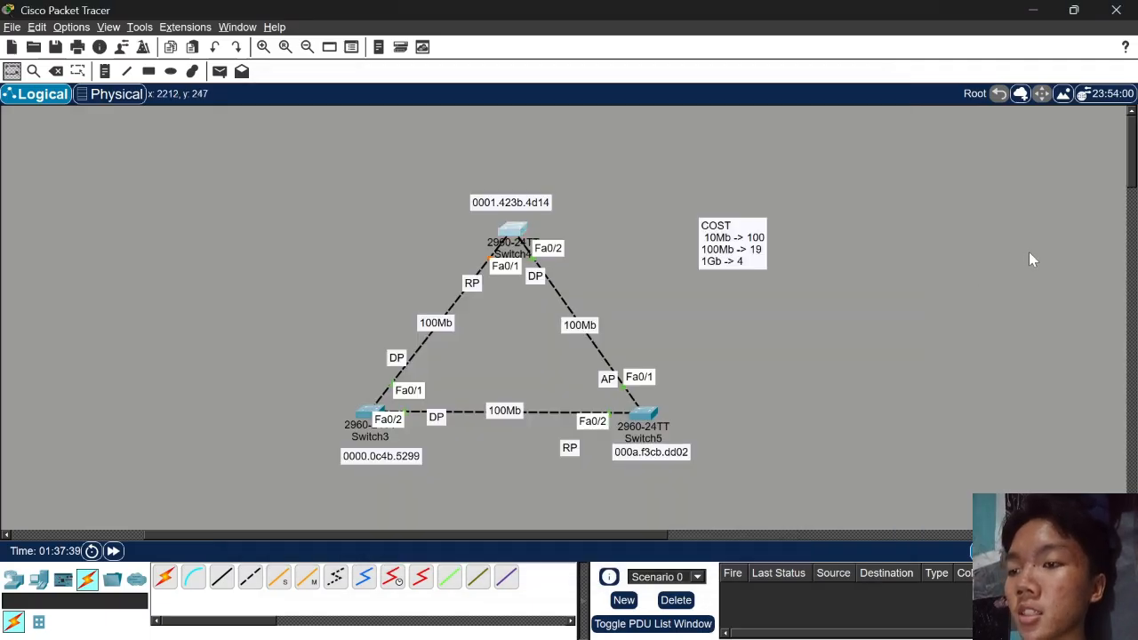
Fast-forward the simulation time until the ports settle and nudge the RP note closer to Switch4's Fa0/1
{"action": "left_click", "coordinate": [113, 552]}
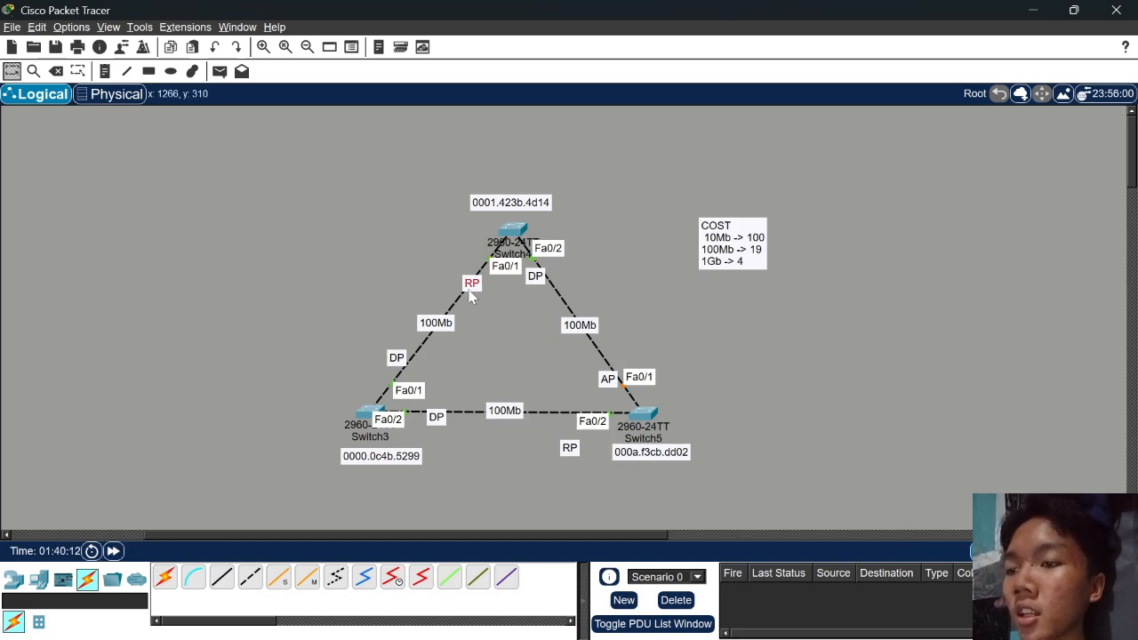
{"action": "left_click_drag", "start_coordinate": [469, 291], "coordinate": [472, 286]}
{"action": "left_click", "coordinate": [513, 329]}
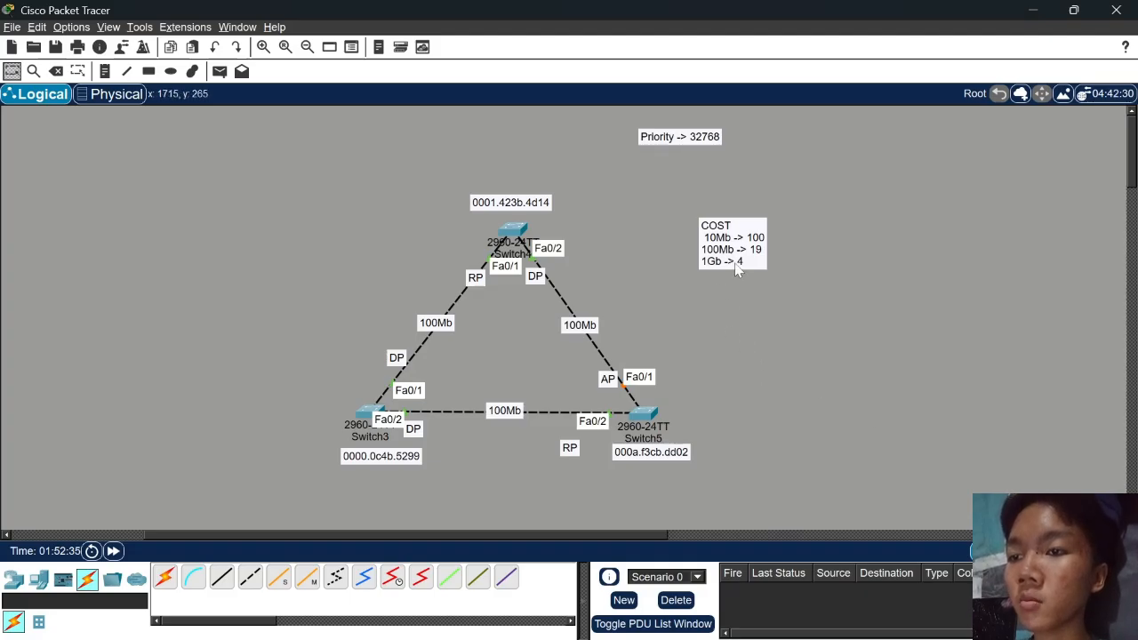
Nudge the COST note slightly toward the switch triangle
{"action": "left_click_drag", "start_coordinate": [736, 240], "coordinate": [730, 242]}
{"action": "left_click", "coordinate": [727, 317]}
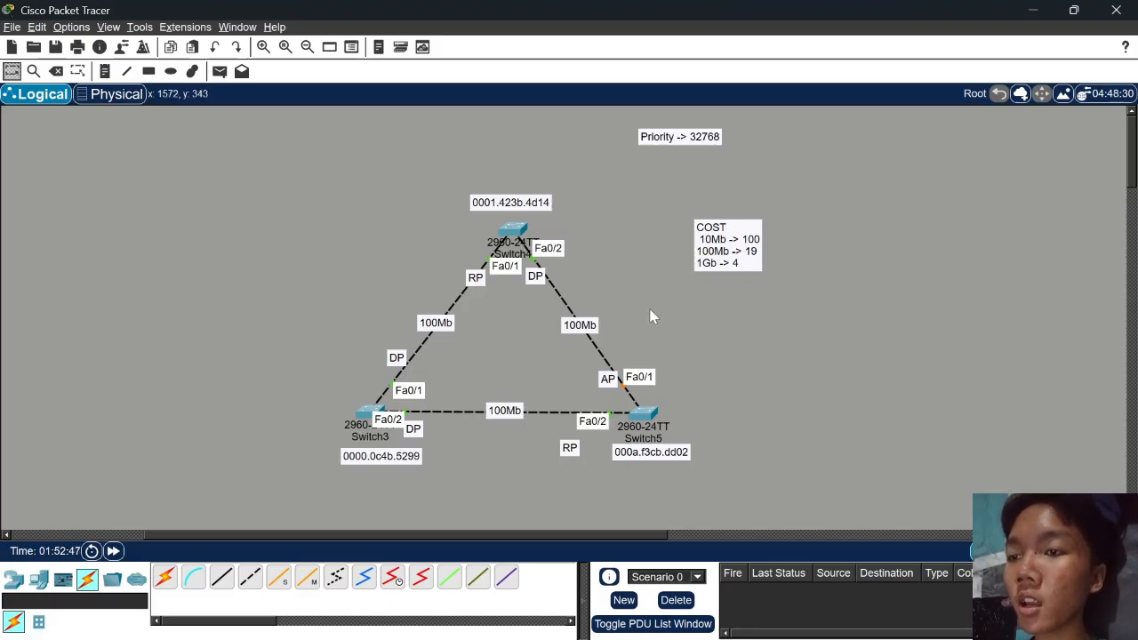
{"action": "scroll", "coordinate": [693, 313], "scroll_direction": "down", "scroll_amount": 1}
{"action": "scroll", "coordinate": [693, 314], "scroll_direction": "up", "scroll_amount": 1}
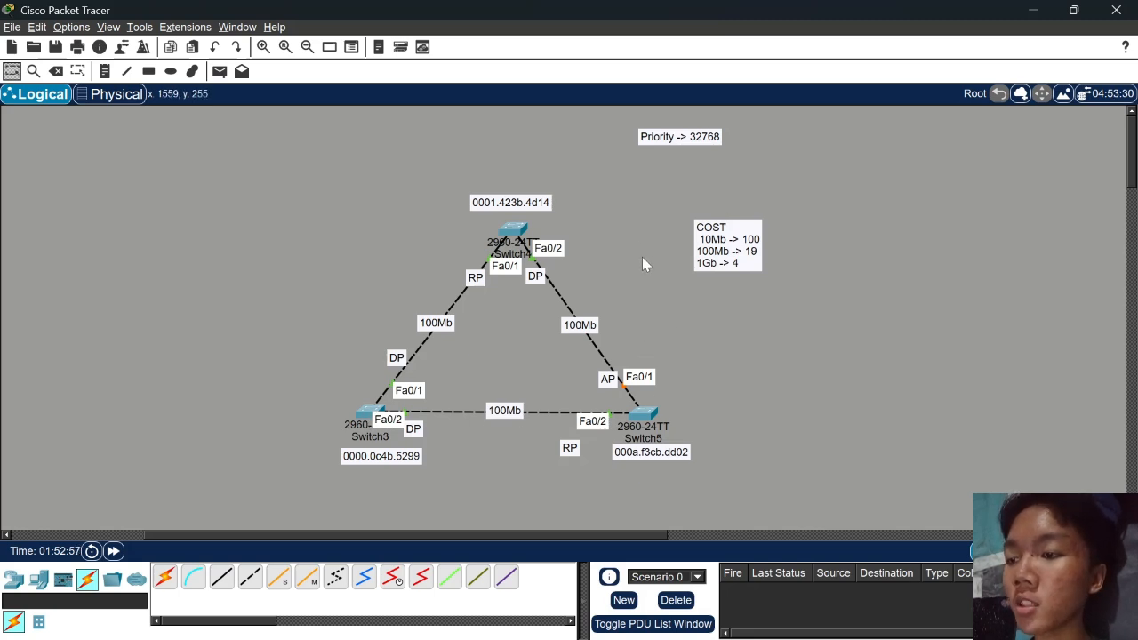
Nudge Switch3, the Priority note and Switch5 slightly on the workspace
{"action": "left_click_drag", "start_coordinate": [369, 417], "coordinate": [376, 412]}
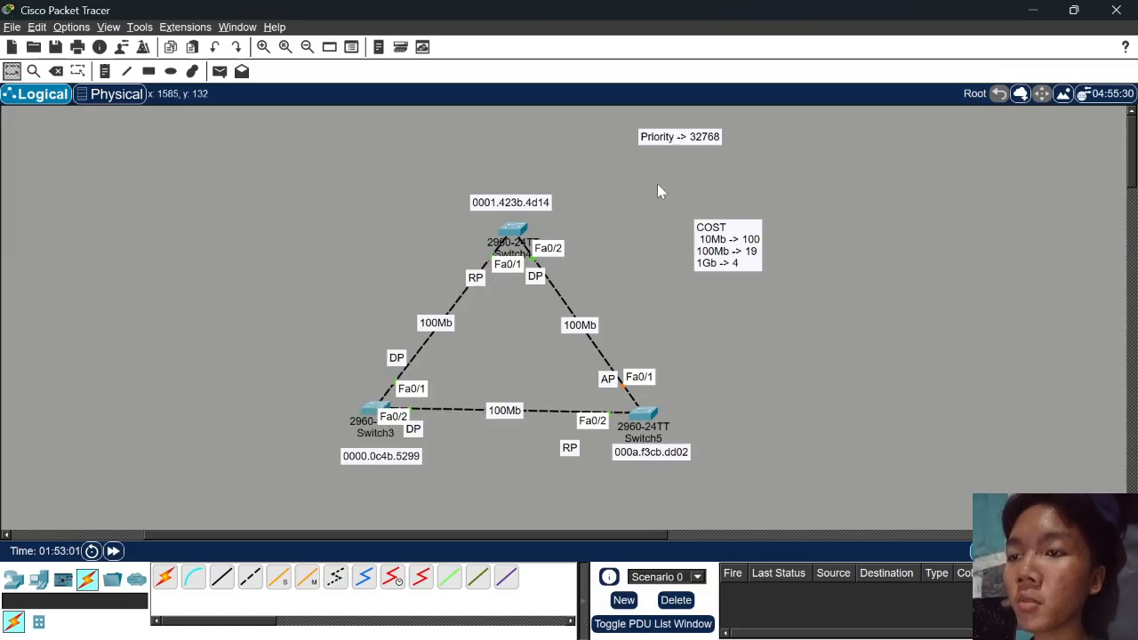
{"action": "left_click_drag", "start_coordinate": [705, 137], "coordinate": [693, 146]}
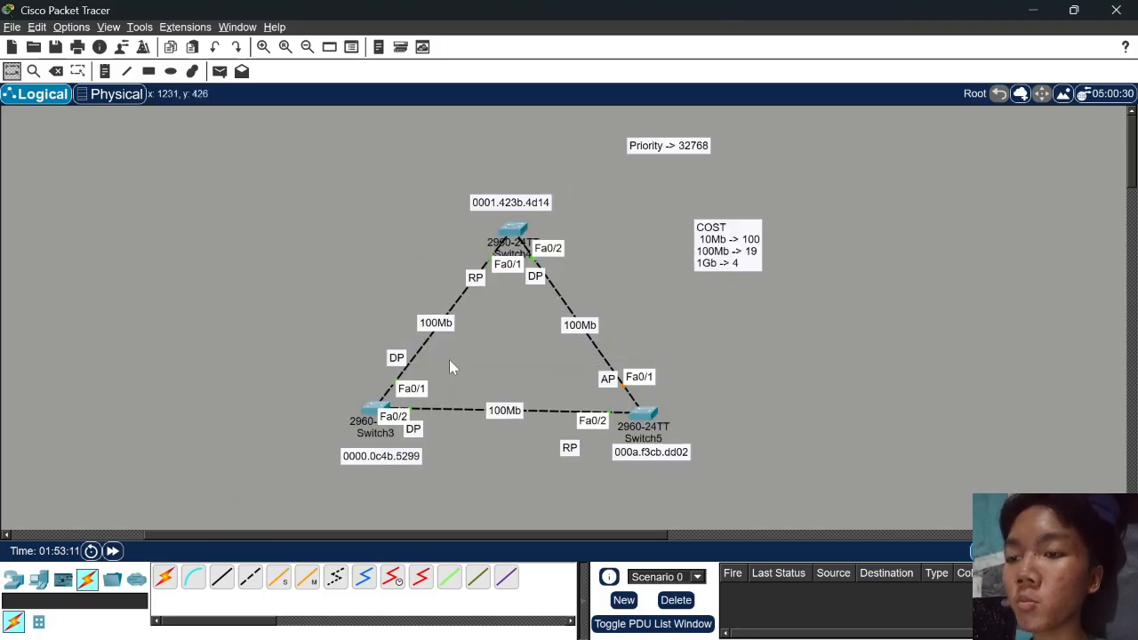
{"action": "left_click_drag", "start_coordinate": [660, 405], "coordinate": [682, 389]}
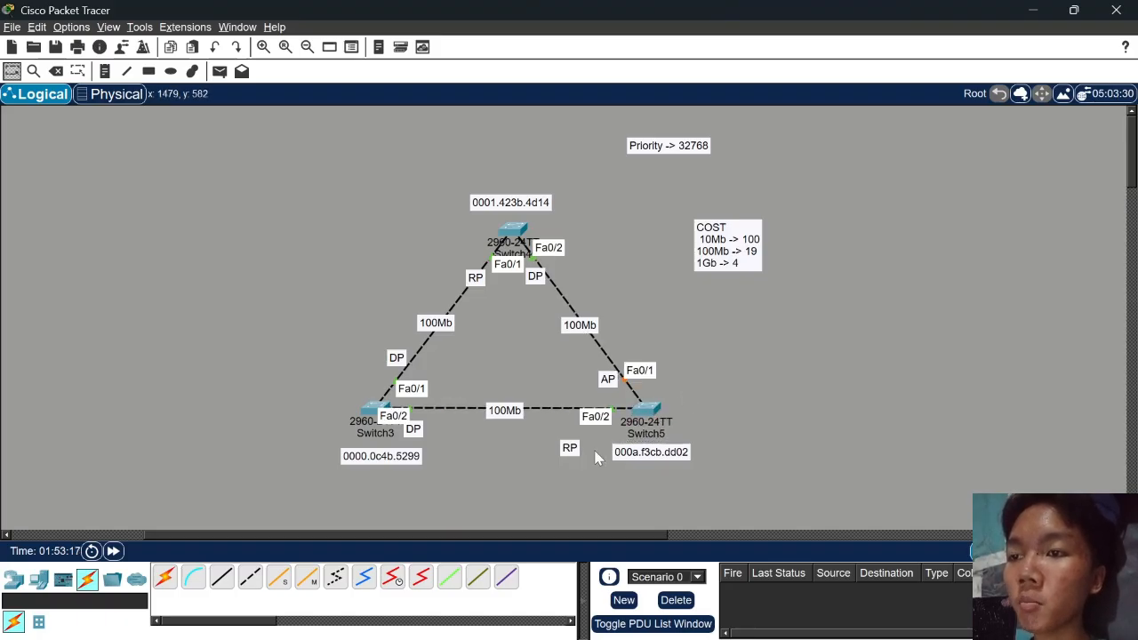
Open Switch5's command line and enter global configuration mode from the terminal
{"action": "left_click", "coordinate": [648, 411]}
{"action": "key", "text": "Return"}
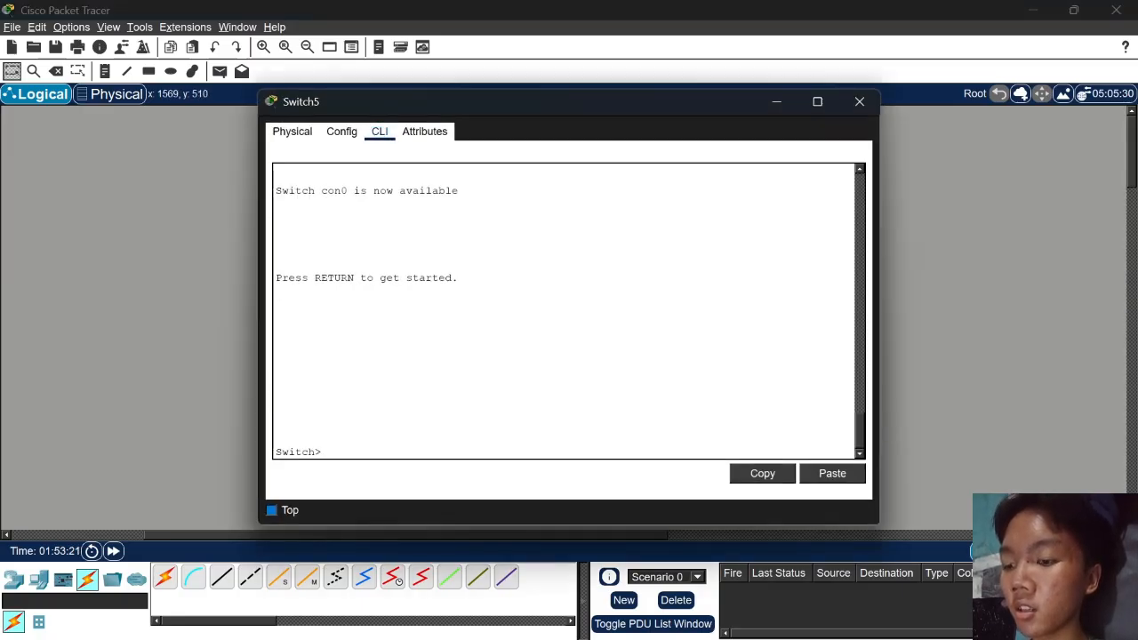
{"action": "type", "text": "en"}
{"action": "key", "text": "Return"}
{"action": "type", "text": "conf"}
{"action": "key", "text": "Return"}
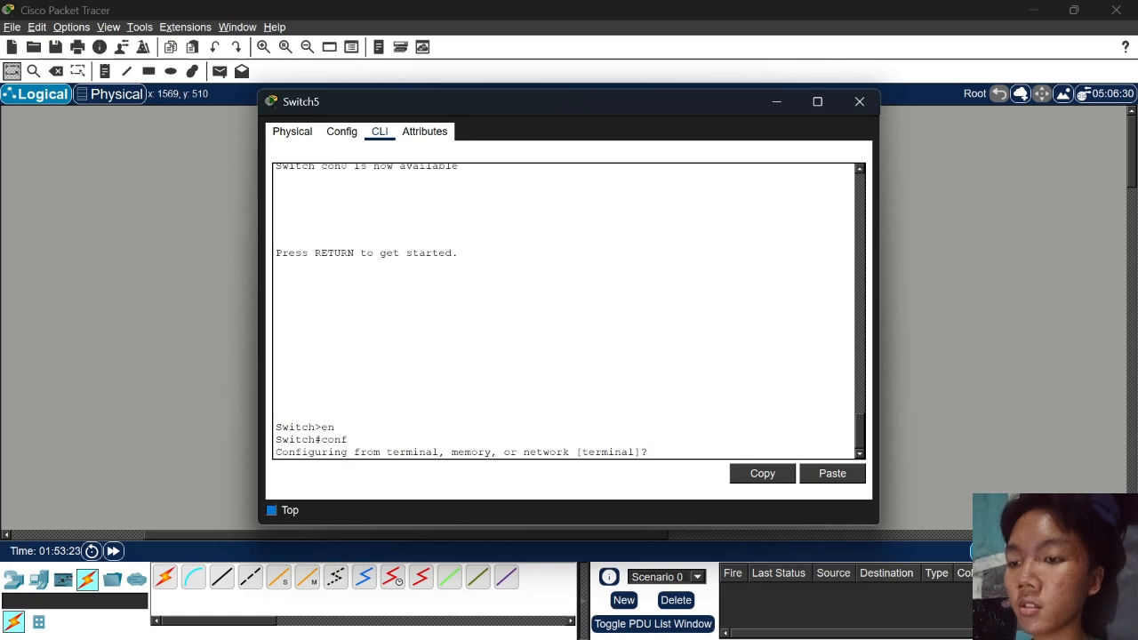
{"action": "type", "text": "t"}
{"action": "key", "text": "Return"}
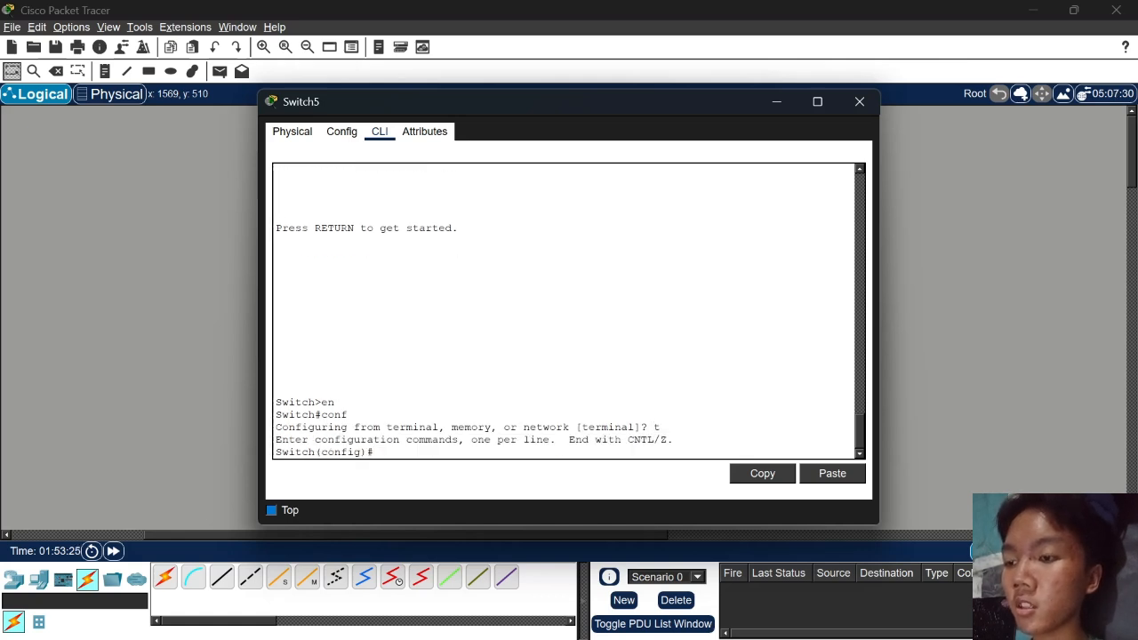
Build the spanning-tree vlan 1 priority command on Switch5 and request help on its accepted values
{"action": "type", "text": "sp"}
{"action": "key", "text": "Tab"}
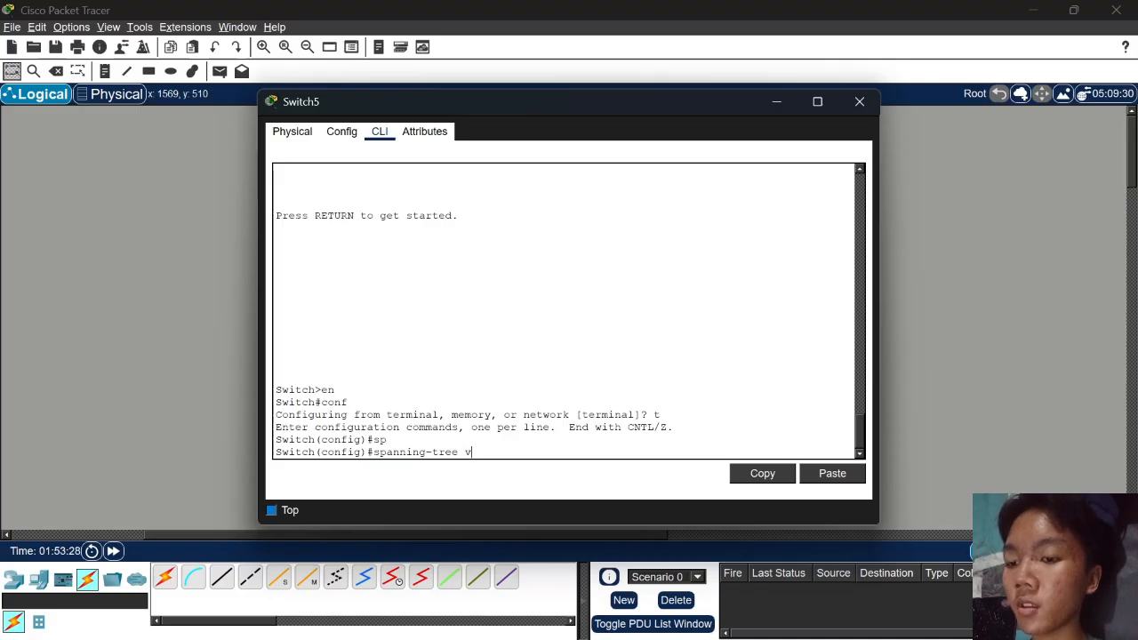
{"action": "type", "text": "vl"}
{"action": "key", "text": "Tab"}
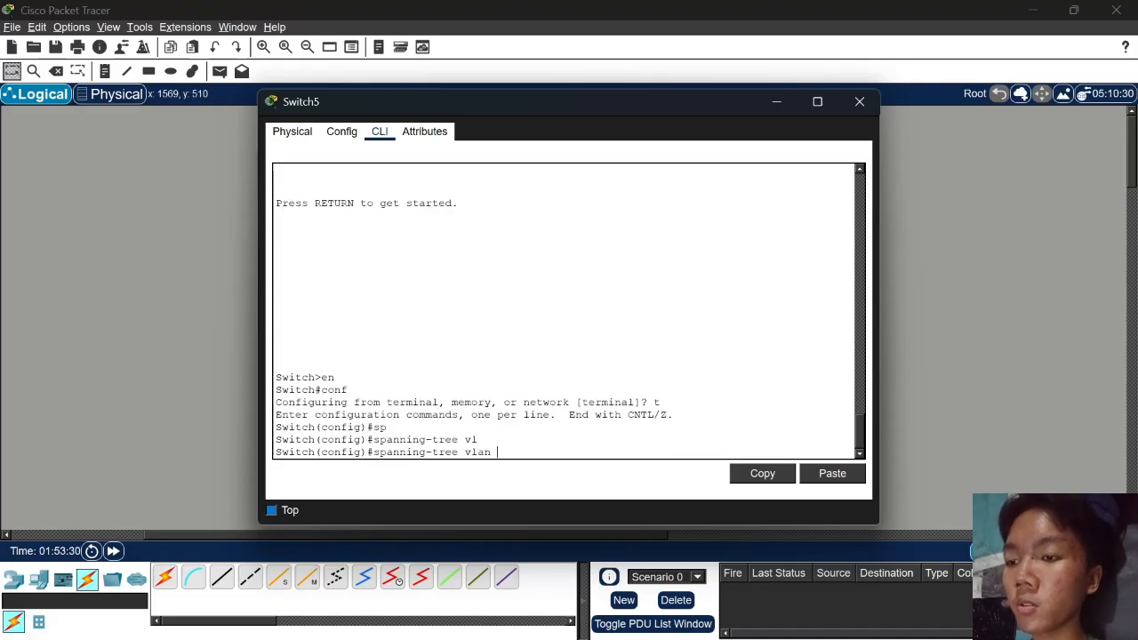
{"action": "type", "text": "1"}
{"action": "key", "text": "Tab"}
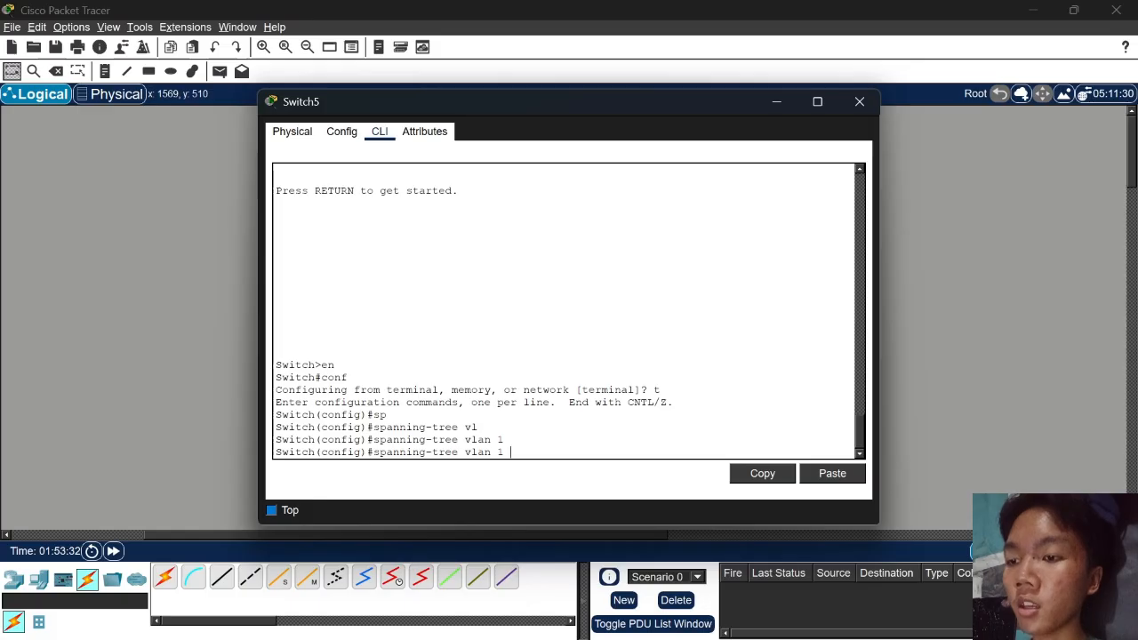
{"action": "type", "text": "pr"}
{"action": "key", "text": "Tab"}
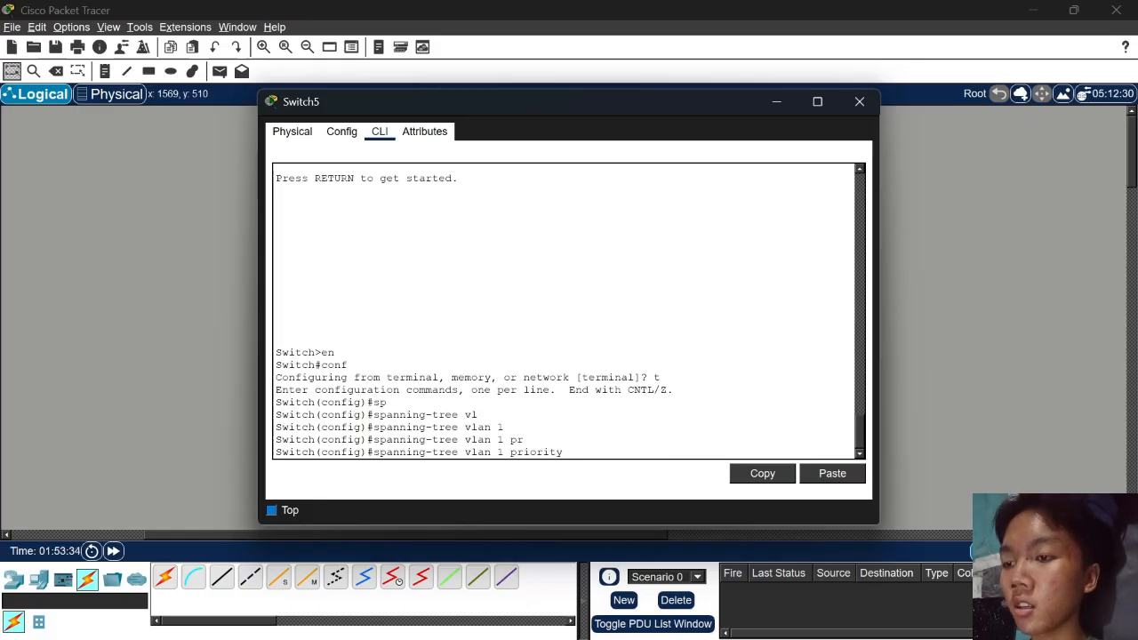
{"action": "type", "text": "?"}
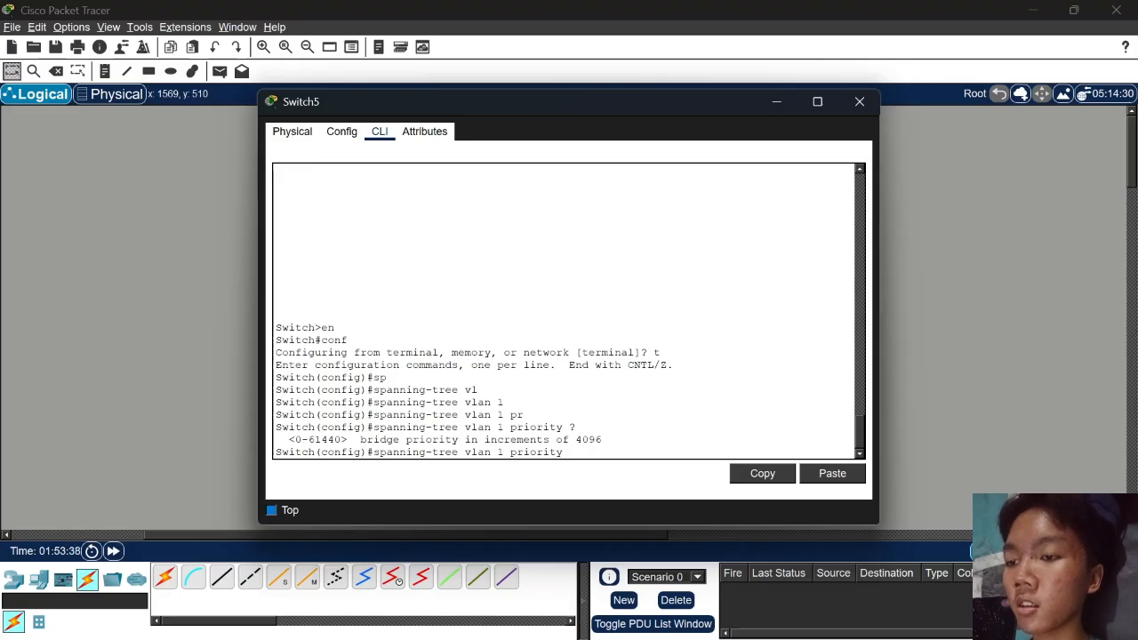
Highlight the priority keyword and the bridge priority increment in the command help
{"action": "left_click_drag", "start_coordinate": [510, 452], "coordinate": [571, 452]}
{"action": "left_click", "coordinate": [571, 453]}
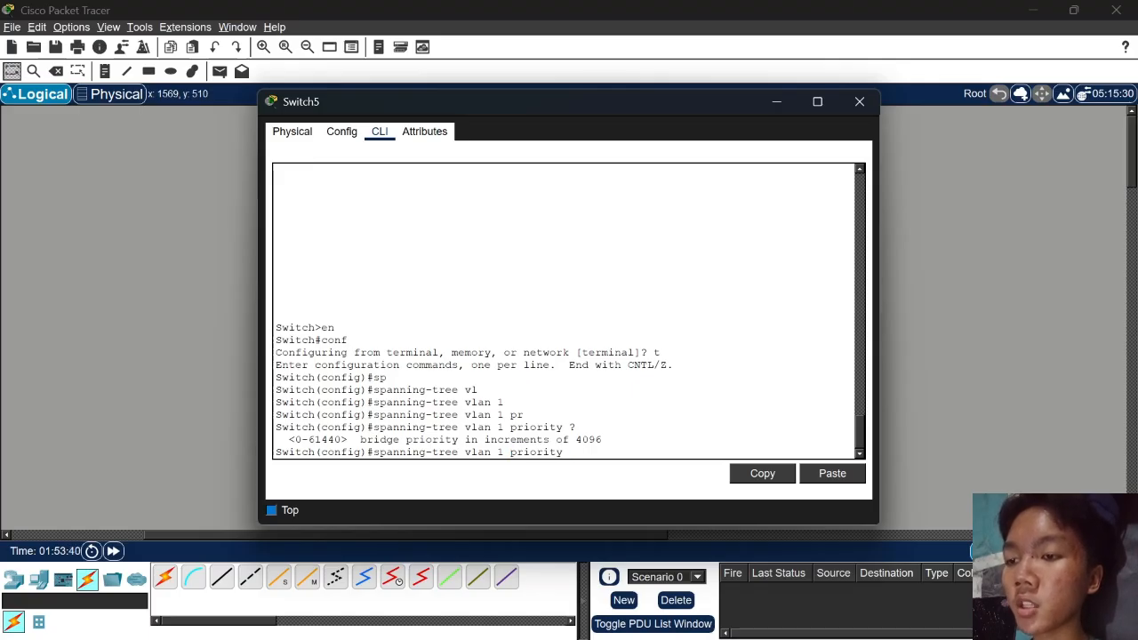
{"action": "left_click_drag", "start_coordinate": [469, 439], "coordinate": [602, 440]}
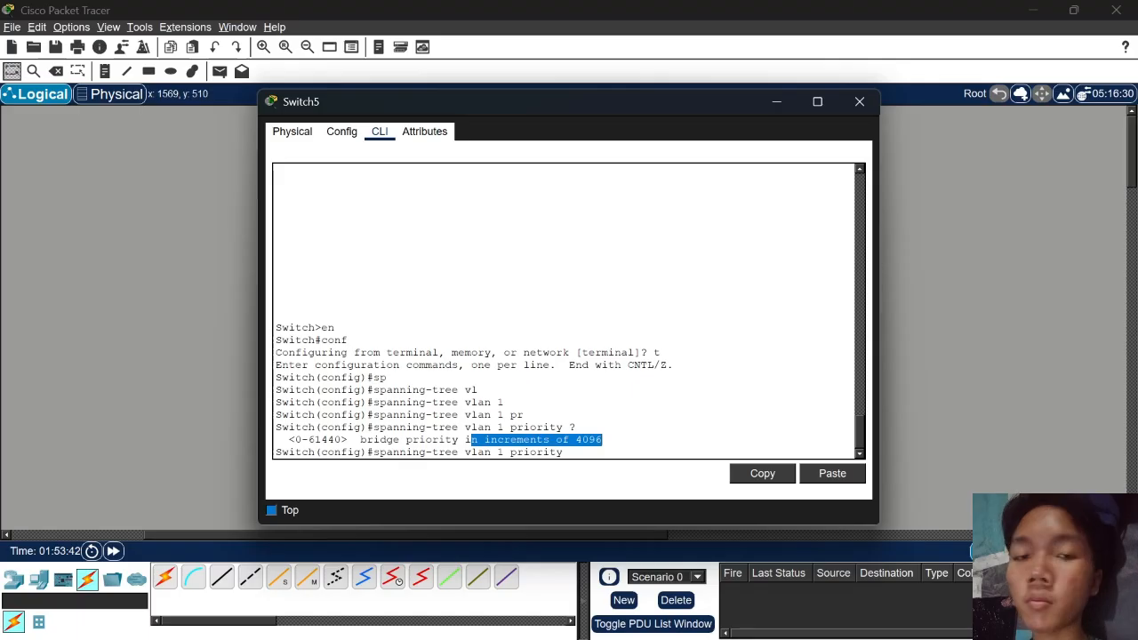
{"action": "left_click", "coordinate": [603, 441]}
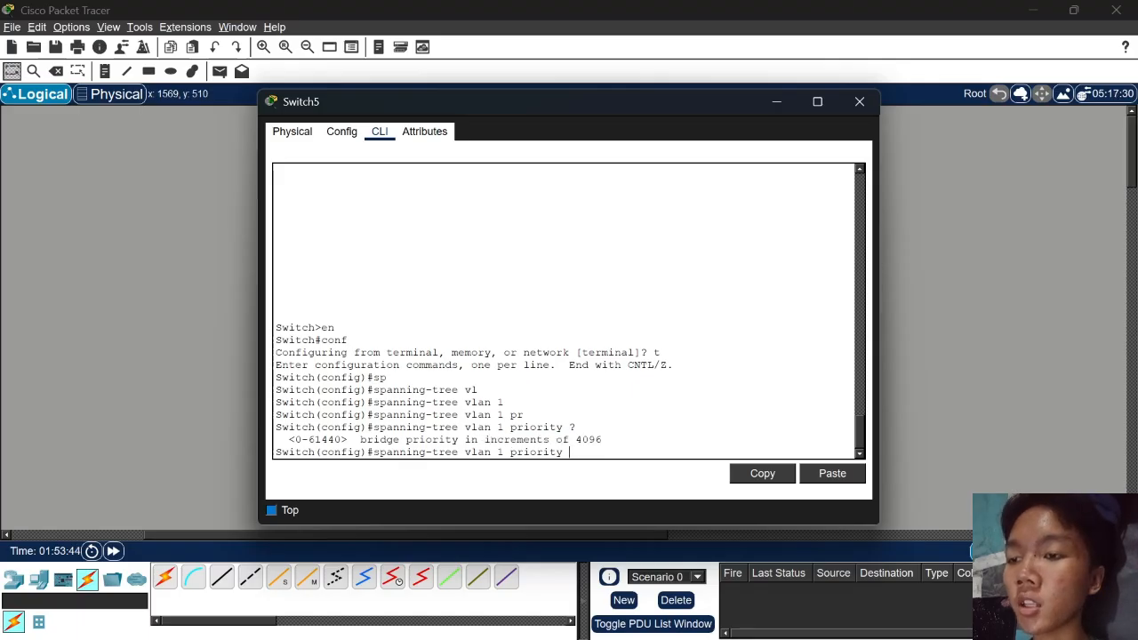
{"action": "left_click_drag", "start_coordinate": [575, 439], "coordinate": [602, 439]}
{"action": "left_click", "coordinate": [591, 441]}
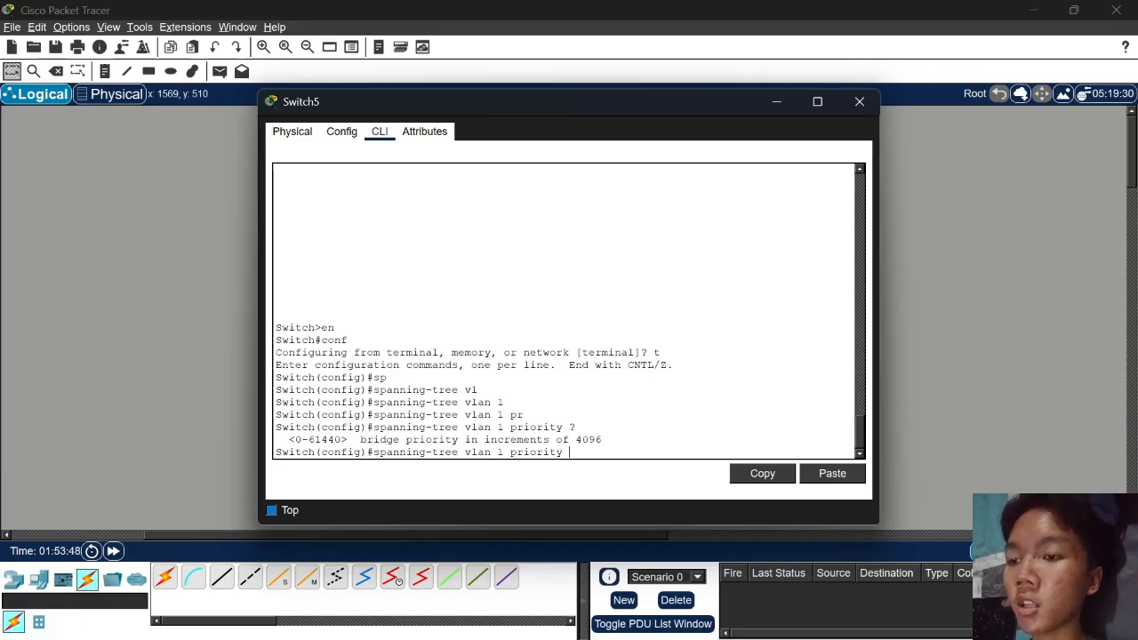
Try to set Switch5's VLAN 1 spanning-tree priority to 837487, 83748 and 8374
{"action": "type", "text": "8374"}
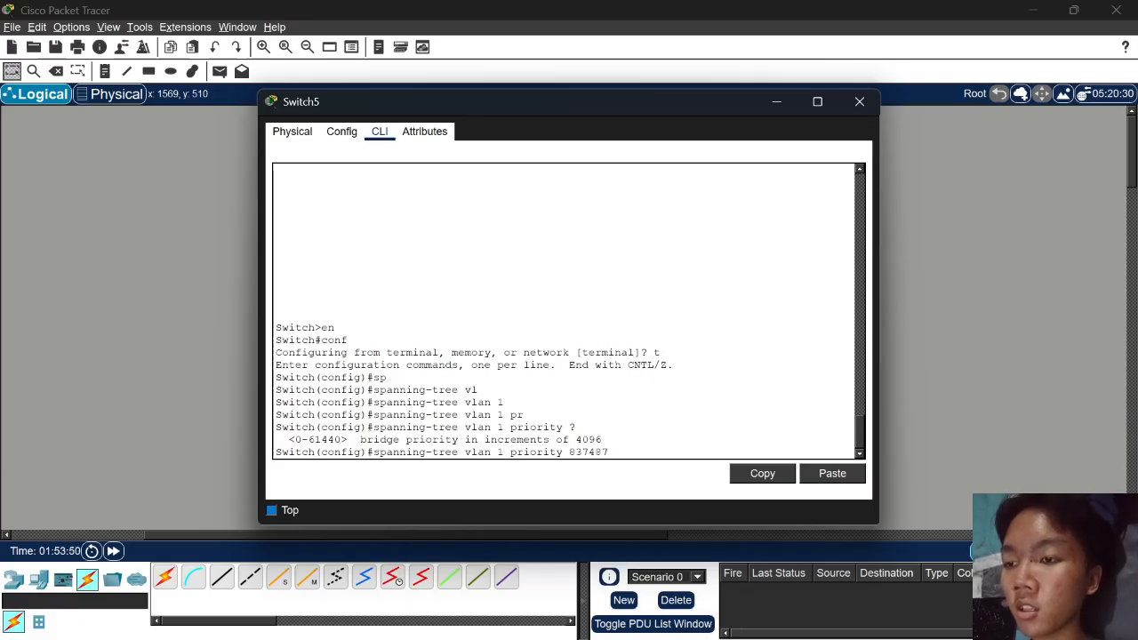
{"action": "type", "text": "87"}
{"action": "key", "text": "Return"}
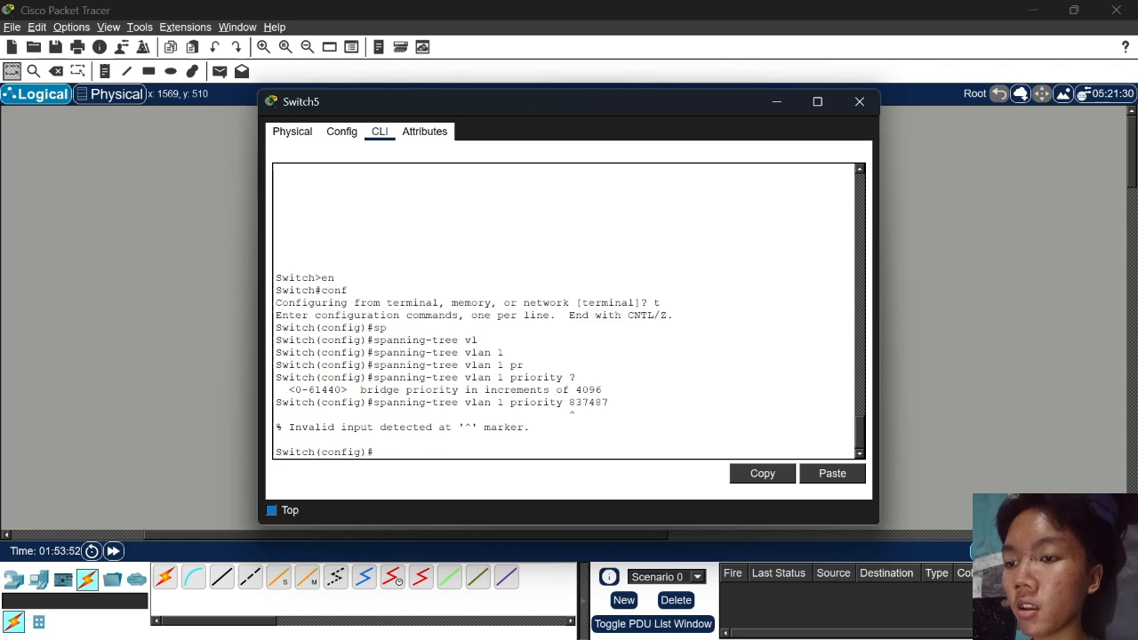
{"action": "key", "text": "Up"}
{"action": "key", "text": "BackSpace"}
{"action": "key", "text": "Return"}
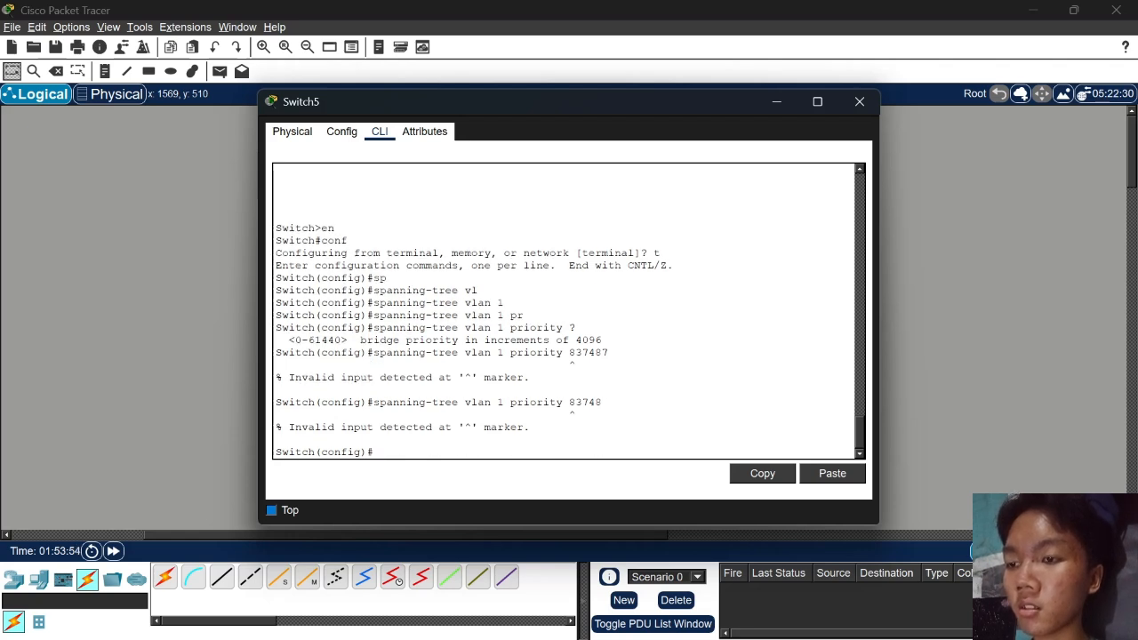
{"action": "key", "text": "Up"}
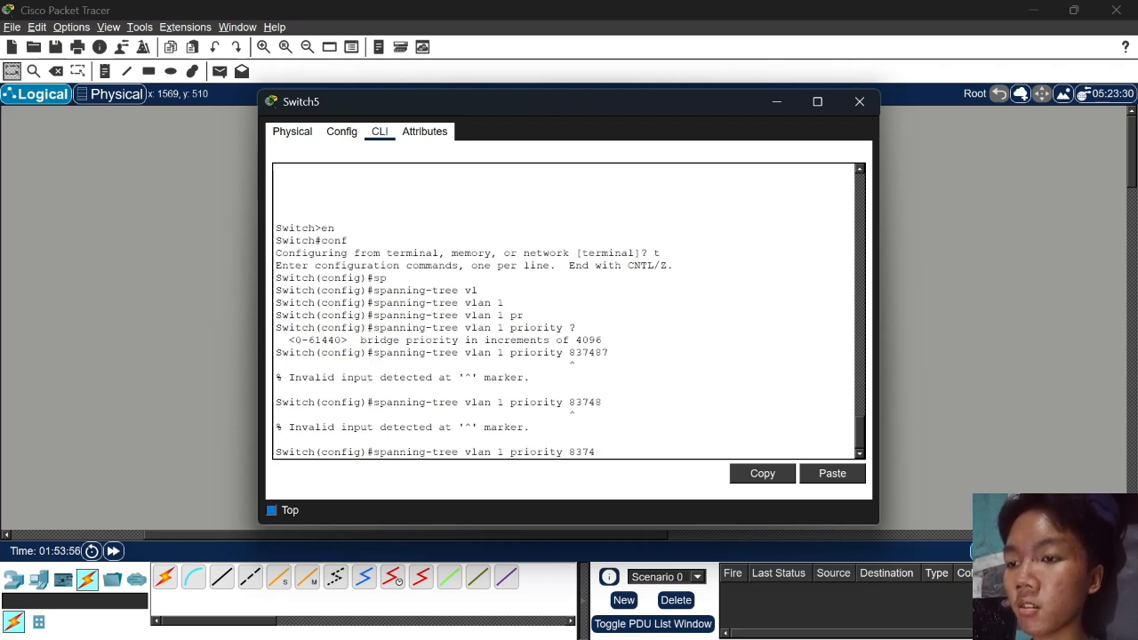
{"action": "key", "text": "Return"}
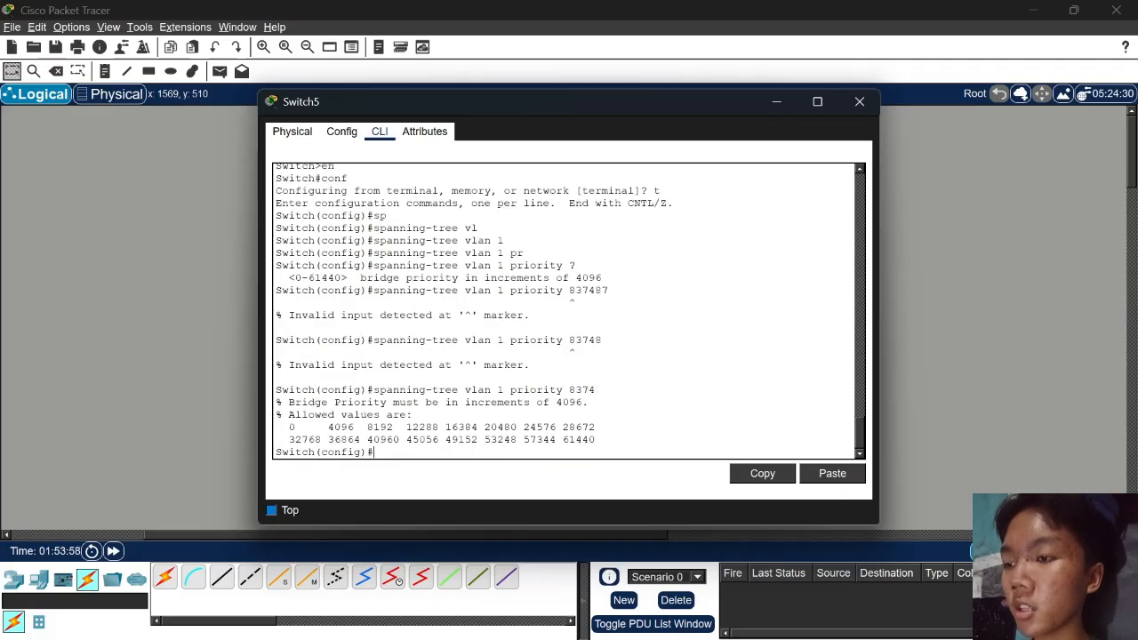
Highlight the list of allowed bridge priority values and its 32768 entry
{"action": "left_click_drag", "start_coordinate": [288, 427], "coordinate": [596, 440]}
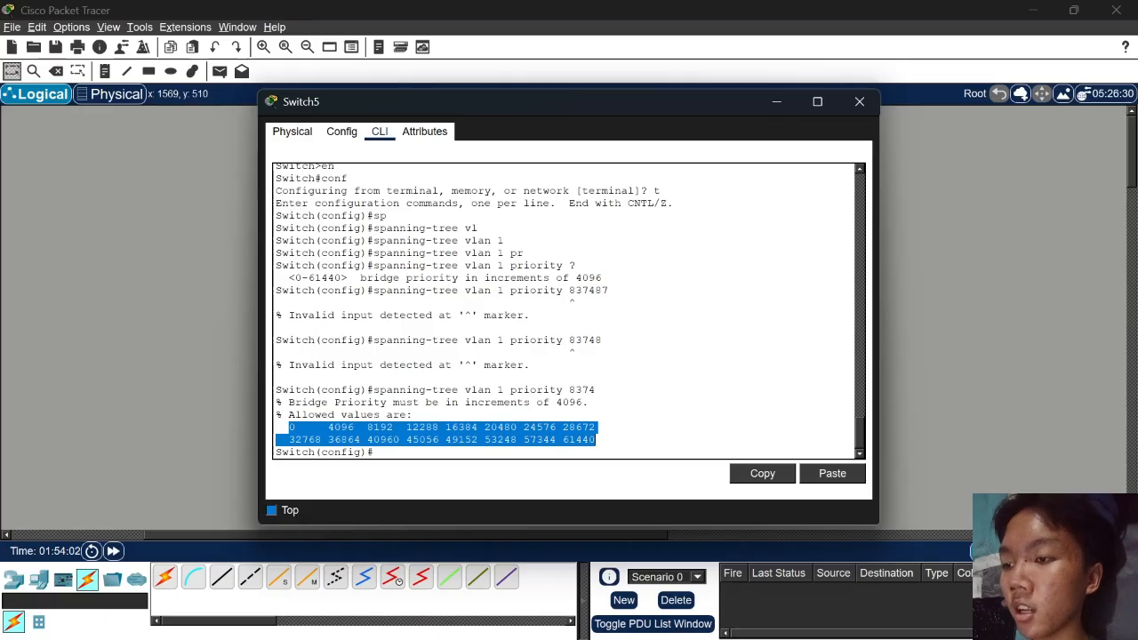
{"action": "left_click", "coordinate": [596, 440]}
{"action": "left_click_drag", "start_coordinate": [321, 440], "coordinate": [289, 439]}
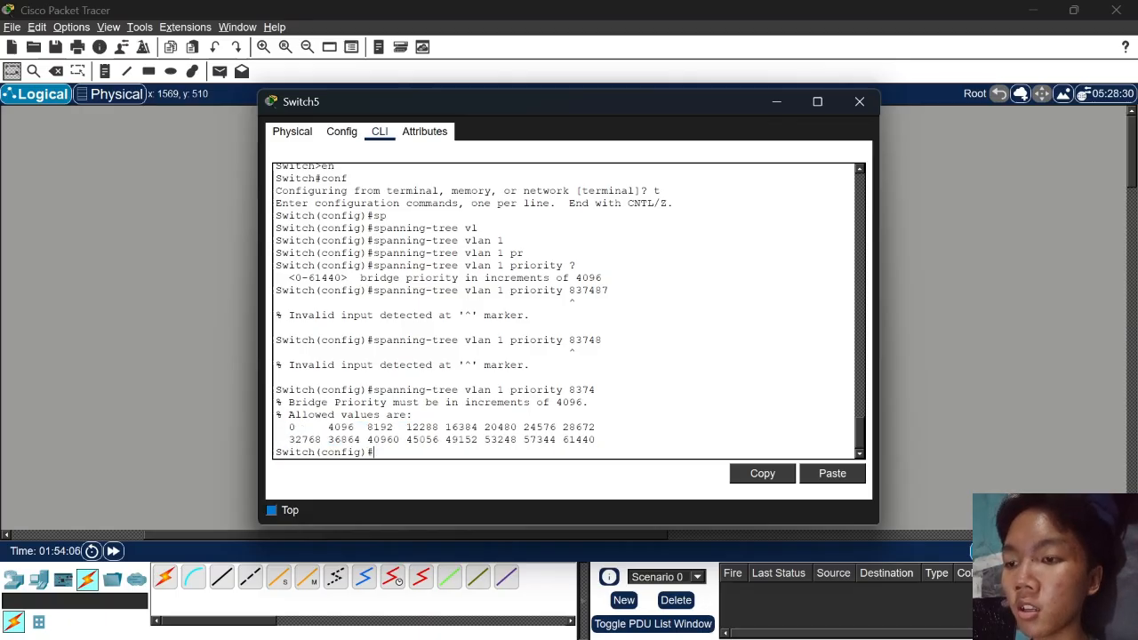
Set Switch5's VLAN 1 spanning-tree priority to 28672 and highlight the entered command
{"action": "key", "text": "Up"}
{"action": "key", "text": "BackSpace"}
{"action": "key", "text": "BackSpace"}
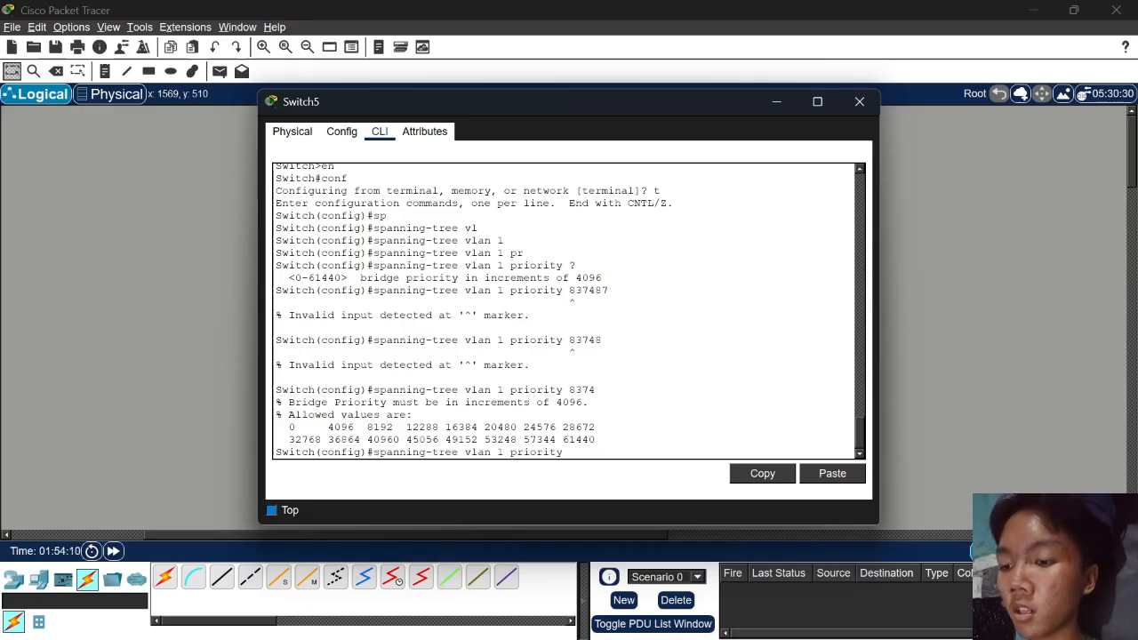
{"action": "type", "text": "28672"}
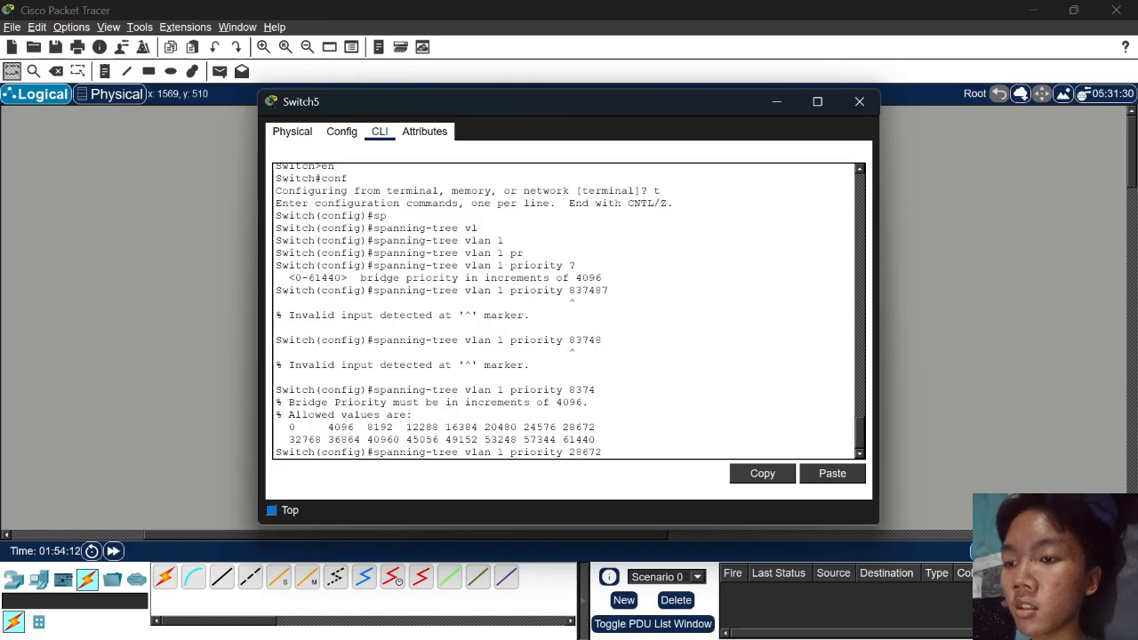
{"action": "key", "text": "Return"}
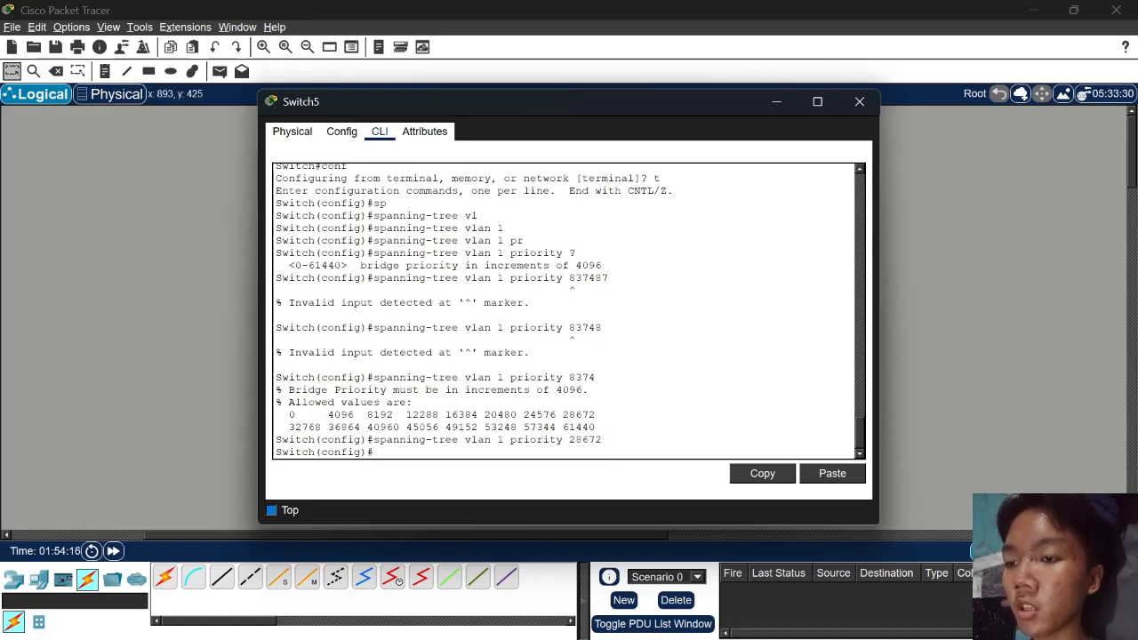
{"action": "mouse_move", "coordinate": [374, 439]}
{"action": "left_mouse_down"}
{"action": "mouse_move", "coordinate": [603, 439]}
{"action": "mouse_move", "coordinate": [373, 451]}
{"action": "left_mouse_up"}
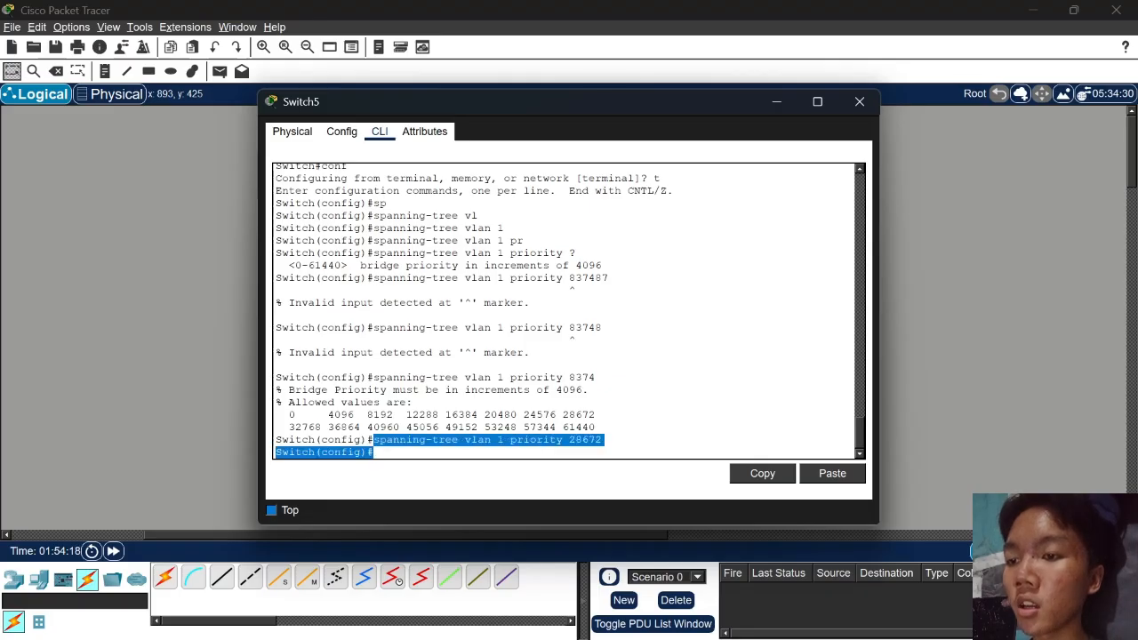
Return to the topology and nudge Switch5, Switch3 and Switch4 slightly
{"action": "left_click", "coordinate": [917, 358]}
{"action": "left_click_drag", "start_coordinate": [642, 411], "coordinate": [651, 419]}
{"action": "left_click", "coordinate": [673, 391]}
{"action": "left_click", "coordinate": [678, 386]}
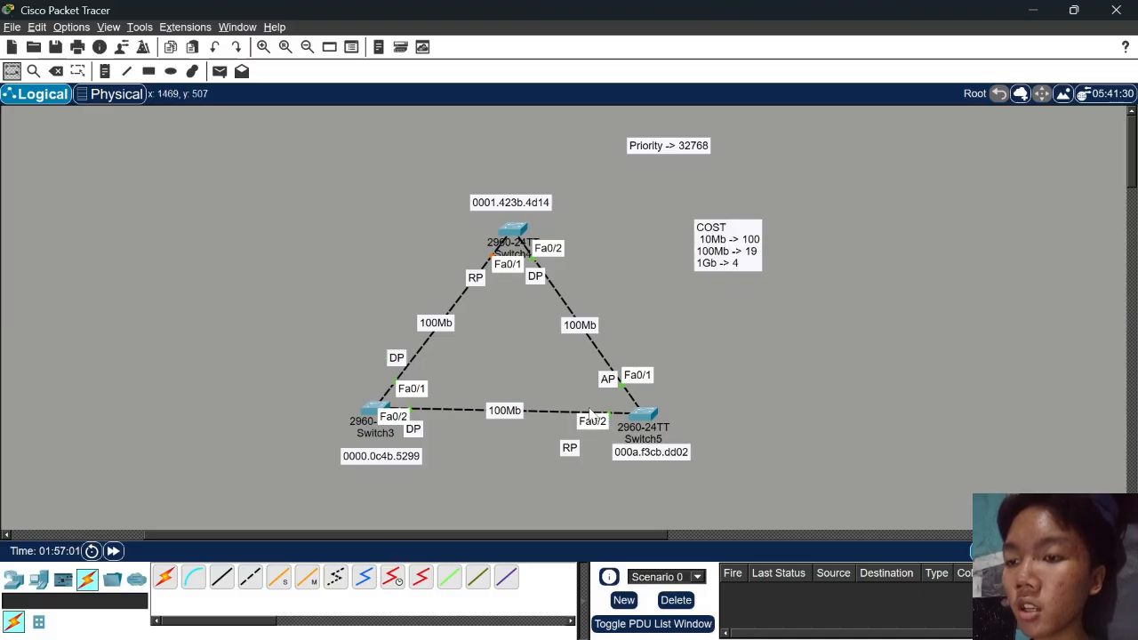
{"action": "left_click_drag", "start_coordinate": [644, 427], "coordinate": [653, 420]}
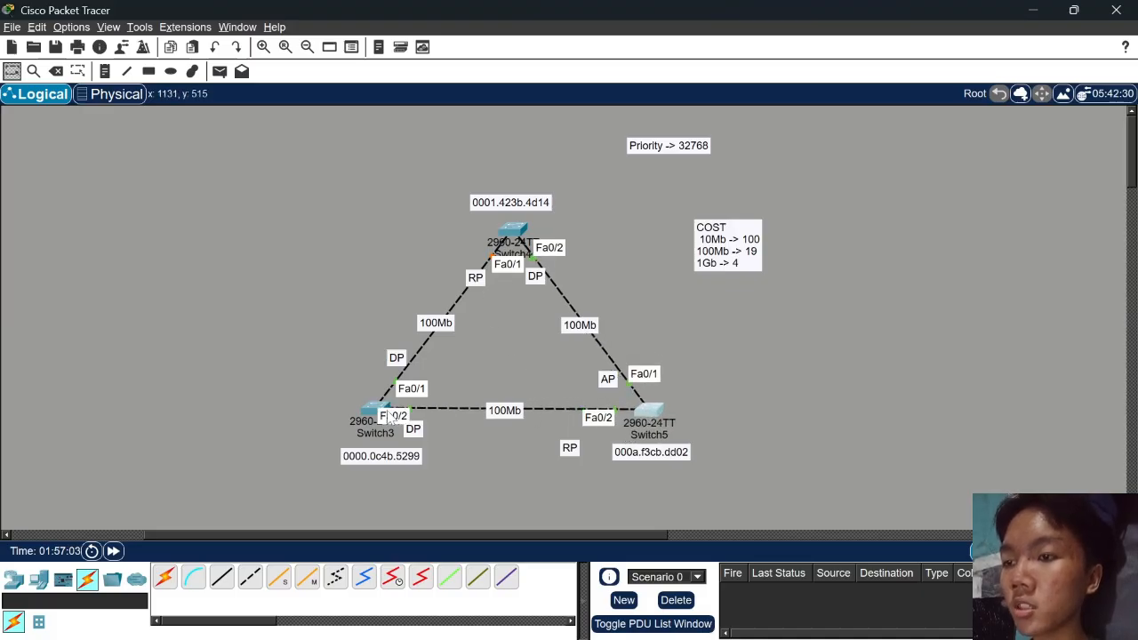
{"action": "left_click_drag", "start_coordinate": [382, 415], "coordinate": [372, 414]}
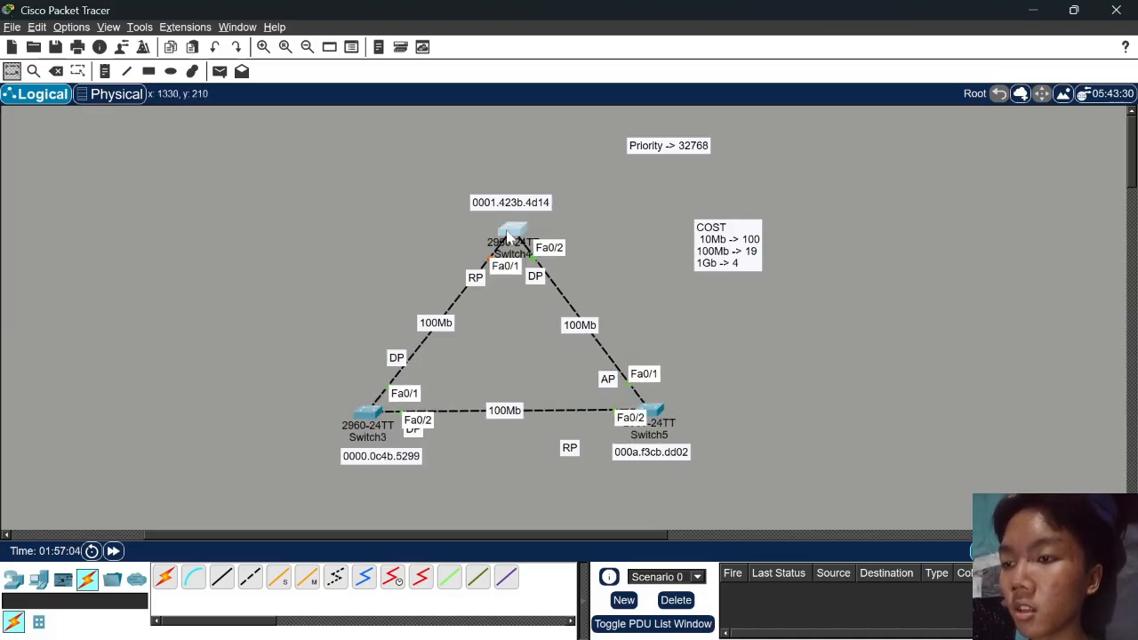
{"action": "left_click_drag", "start_coordinate": [509, 232], "coordinate": [503, 237]}
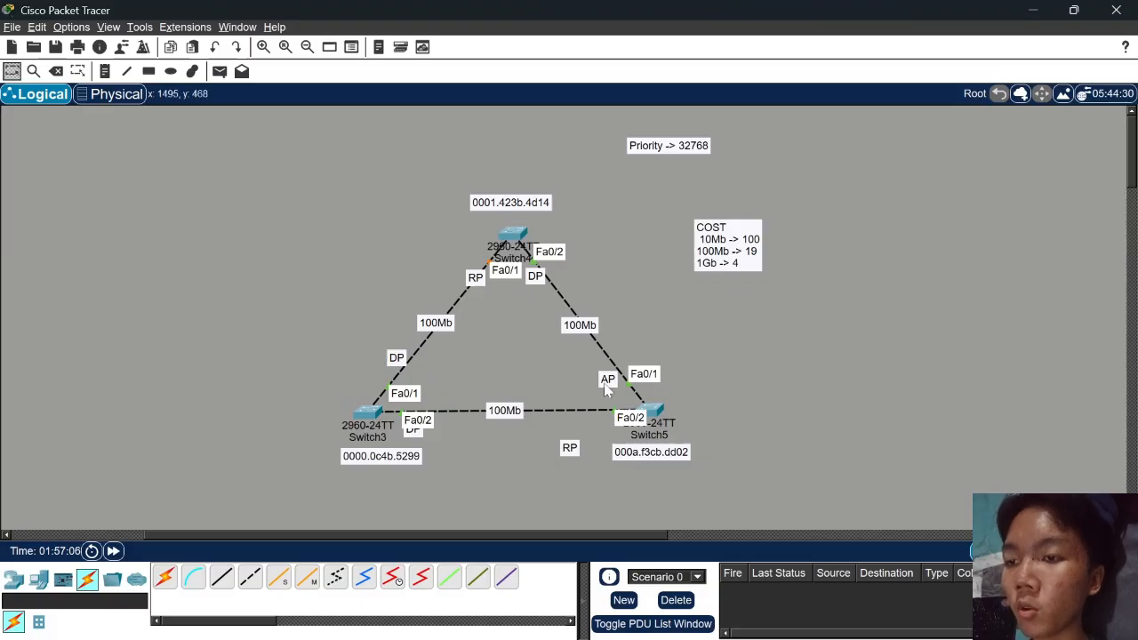
Move the AP note slightly away from Switch5's Fa0/1 and single out the RP note beside Switch4
{"action": "left_click_drag", "start_coordinate": [605, 384], "coordinate": [595, 385]}
{"action": "left_click", "coordinate": [476, 277]}
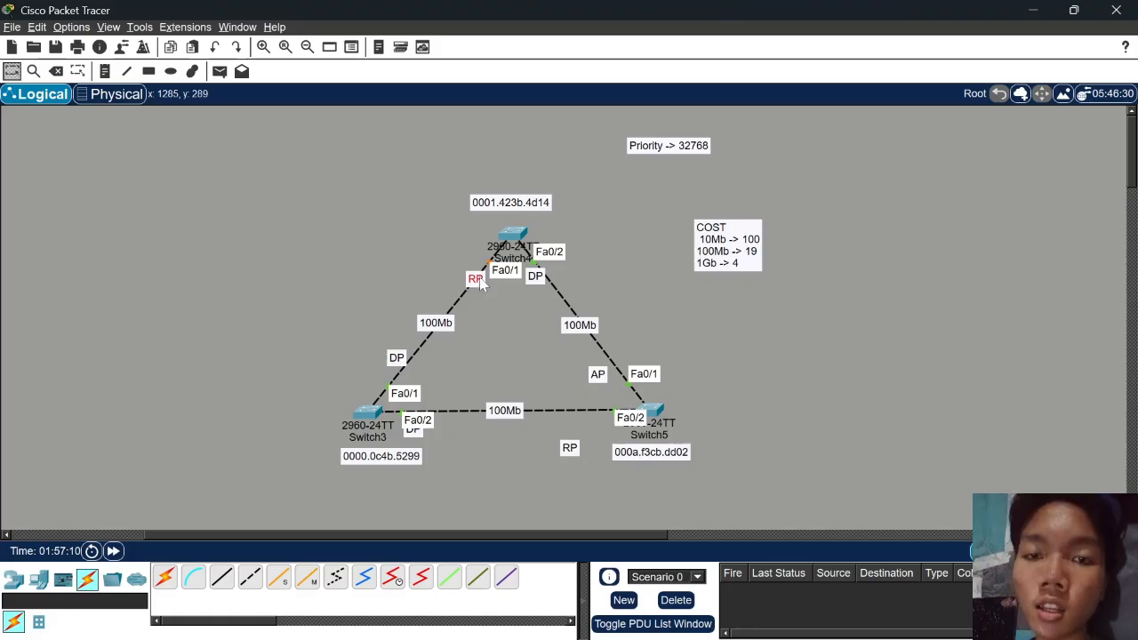
{"action": "left_click", "coordinate": [498, 311]}
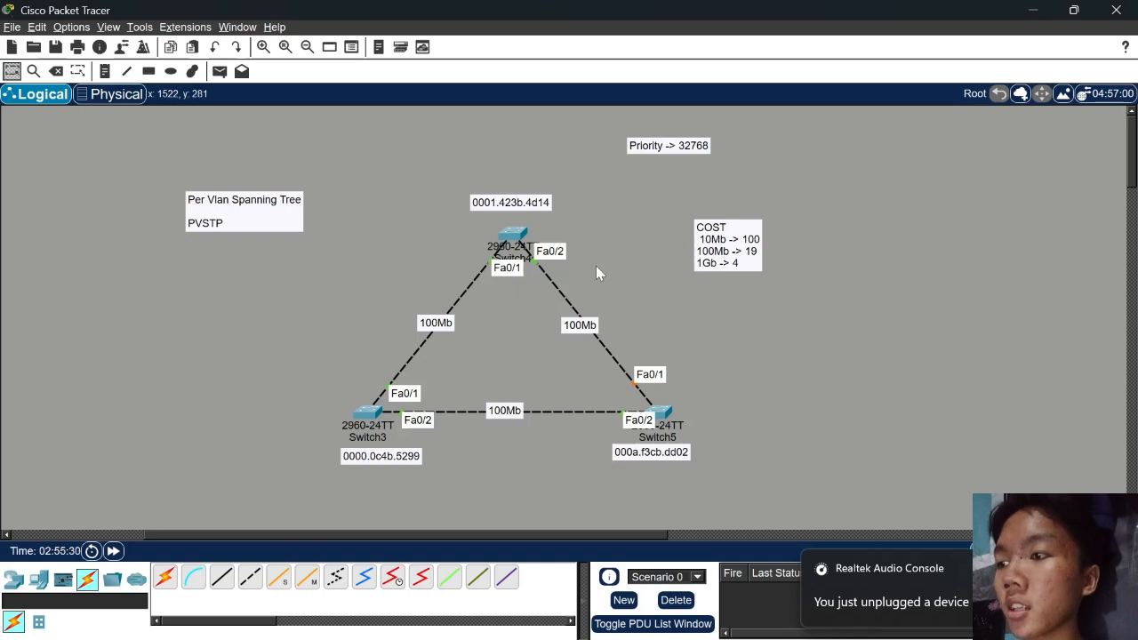
Move the Per Vlan Spanning Tree PVSTP note closer to the switch triangle and nudge Switch5 slightly
{"action": "left_click_drag", "start_coordinate": [268, 222], "coordinate": [373, 190]}
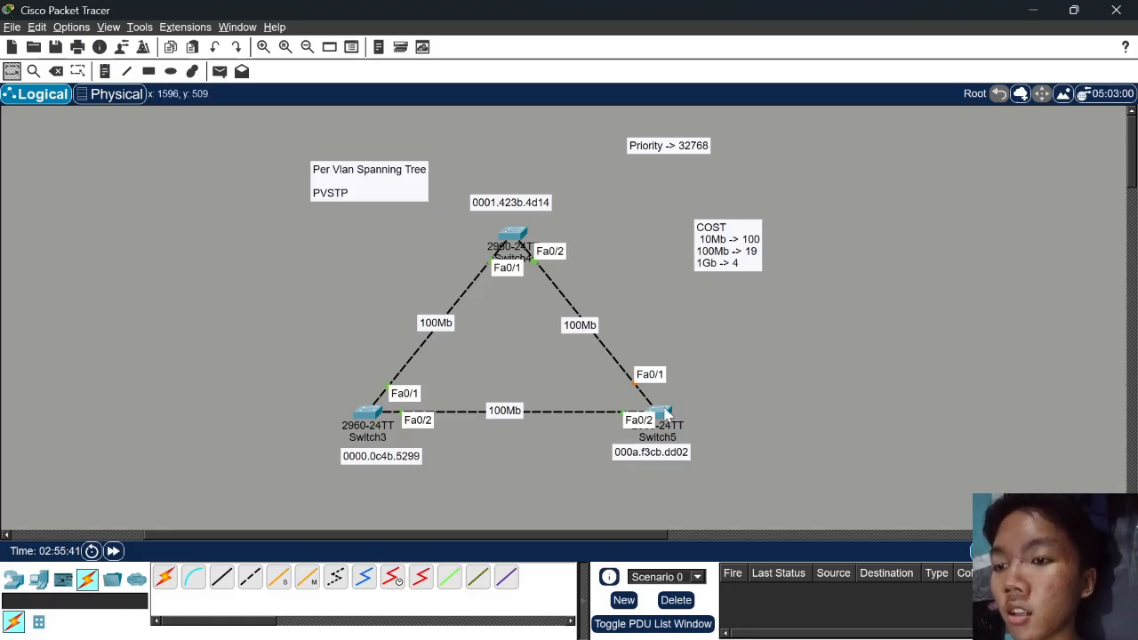
{"action": "left_click_drag", "start_coordinate": [667, 411], "coordinate": [660, 409]}
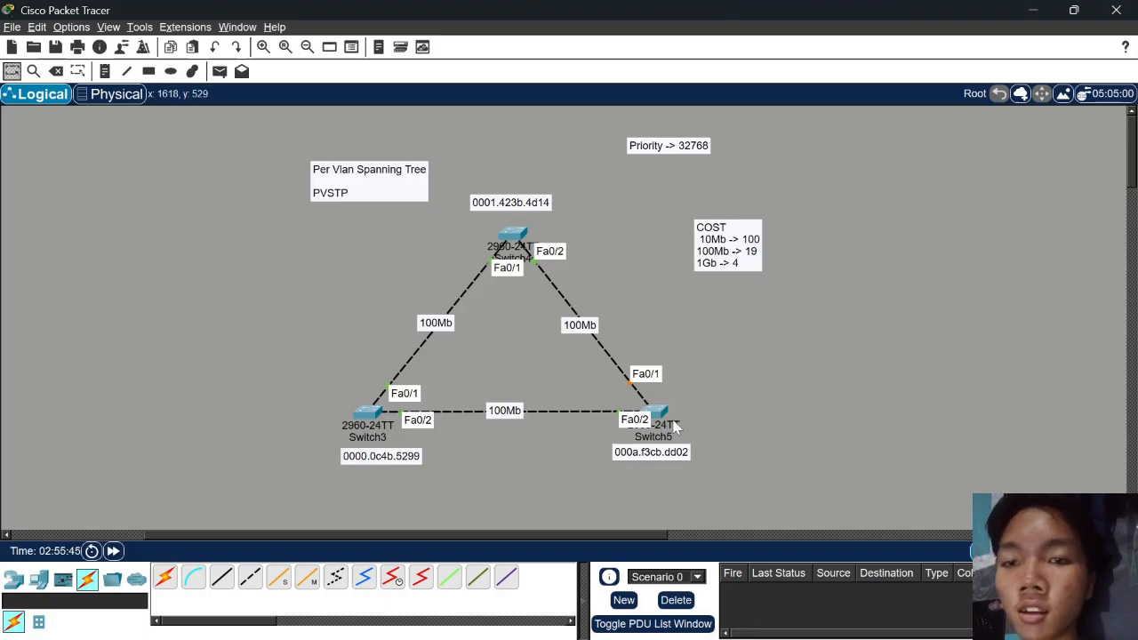
Enter global configuration mode on Switch5 and create VLAN 2
{"action": "left_click", "coordinate": [673, 426]}
{"action": "key", "text": "Return"}
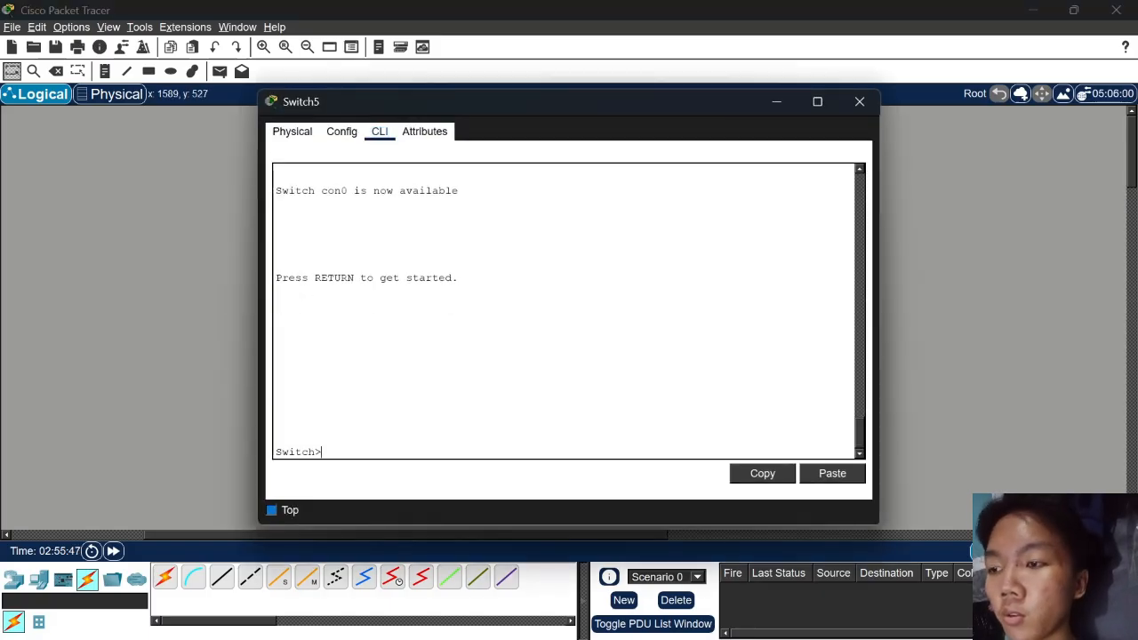
{"action": "type", "text": "en"}
{"action": "key", "text": "Return"}
{"action": "type", "text": "conf t"}
{"action": "key", "text": "Return"}
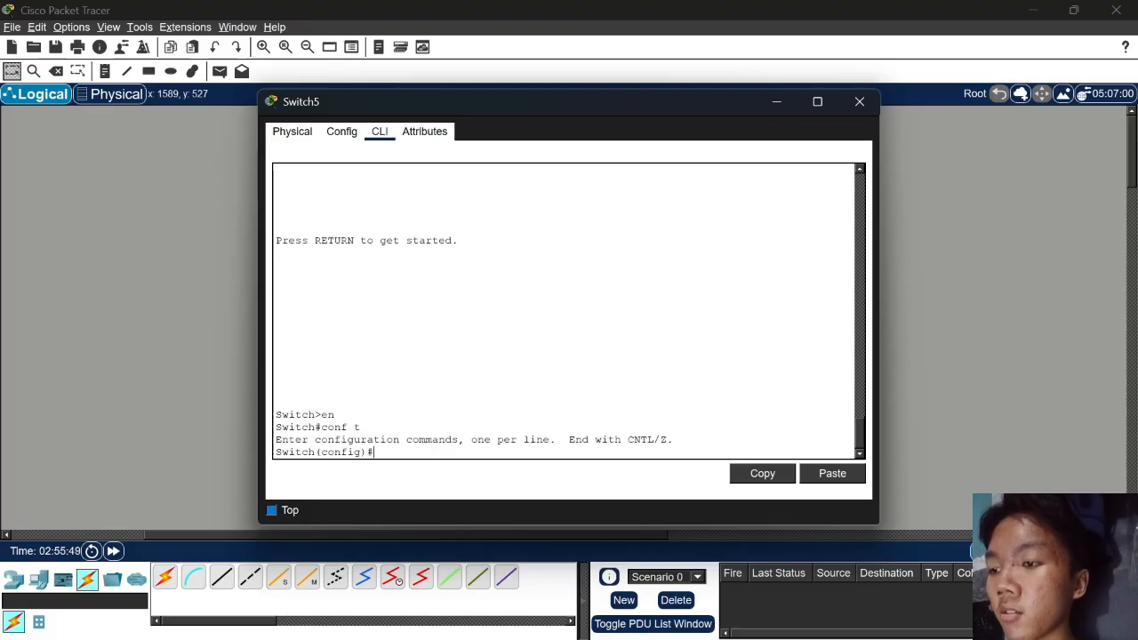
{"action": "type", "text": "vlan 2"}
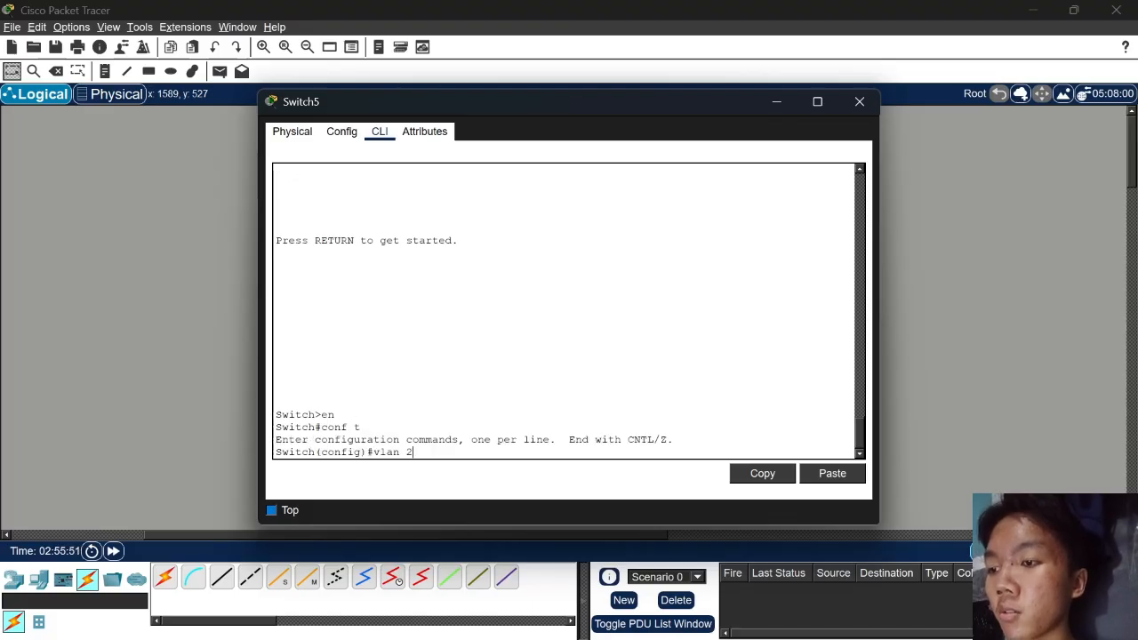
{"action": "key", "text": "Return"}
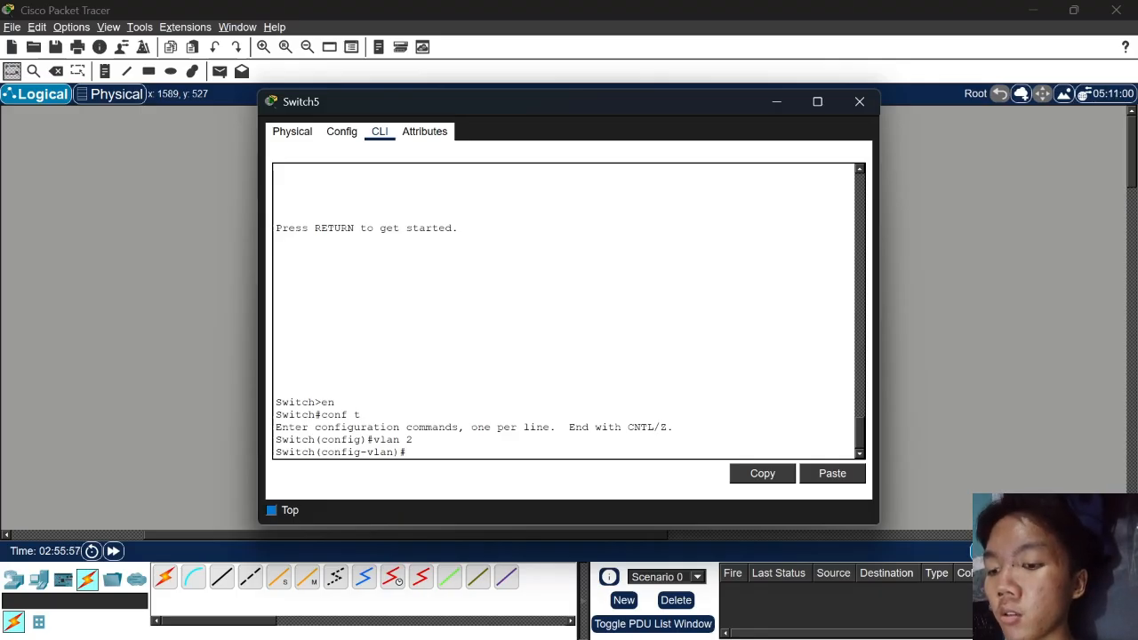
Set Switch5's Fa0/1-2 interface range to switchport mode trunk and return to the topology
{"action": "key", "text": "Escape"}
{"action": "left_click", "coordinate": [638, 415]}
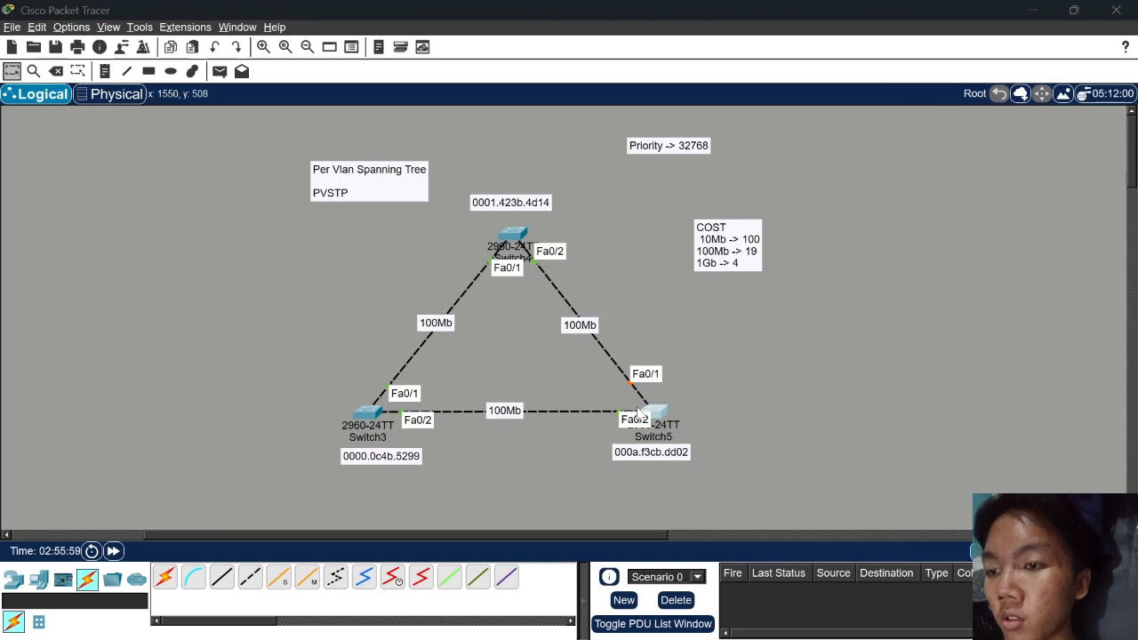
{"action": "type", "text": "int rang"}
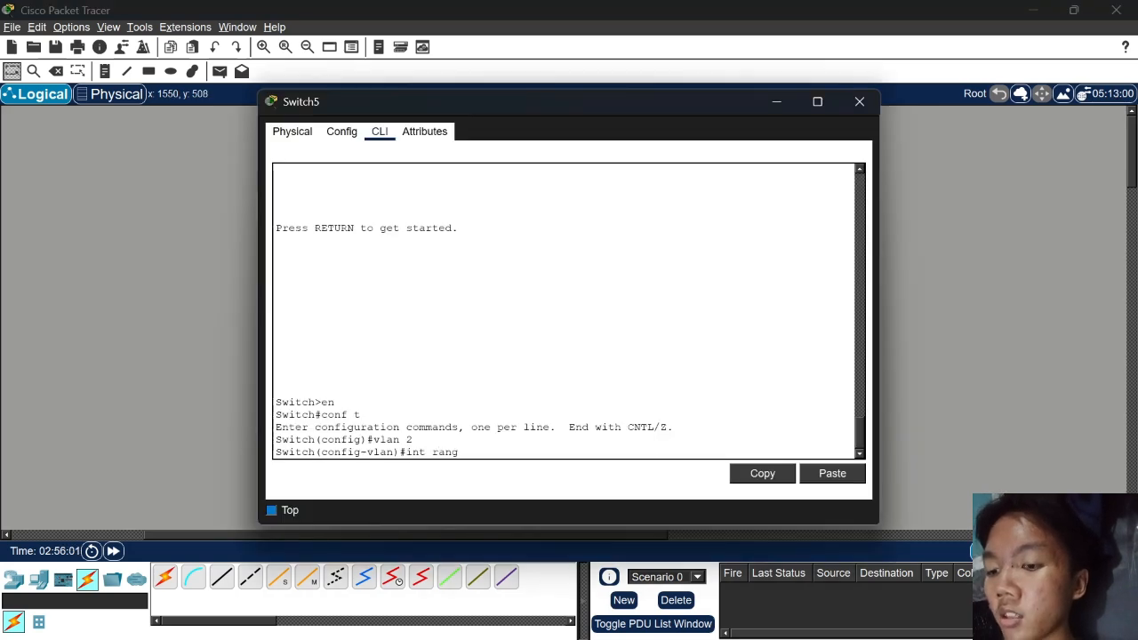
{"action": "type", "text": " fa0/1-"}
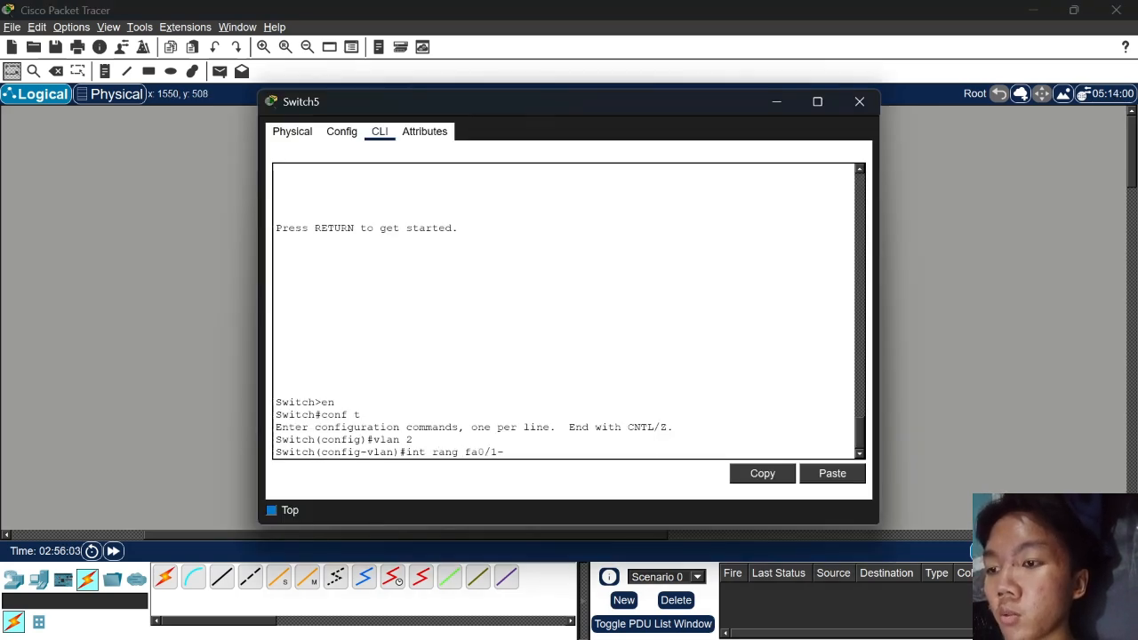
{"action": "type", "text": "2"}
{"action": "key", "text": "Return"}
{"action": "type", "text": "sw"}
{"action": "key", "text": "Tab"}
{"action": "type", "text": "mo"}
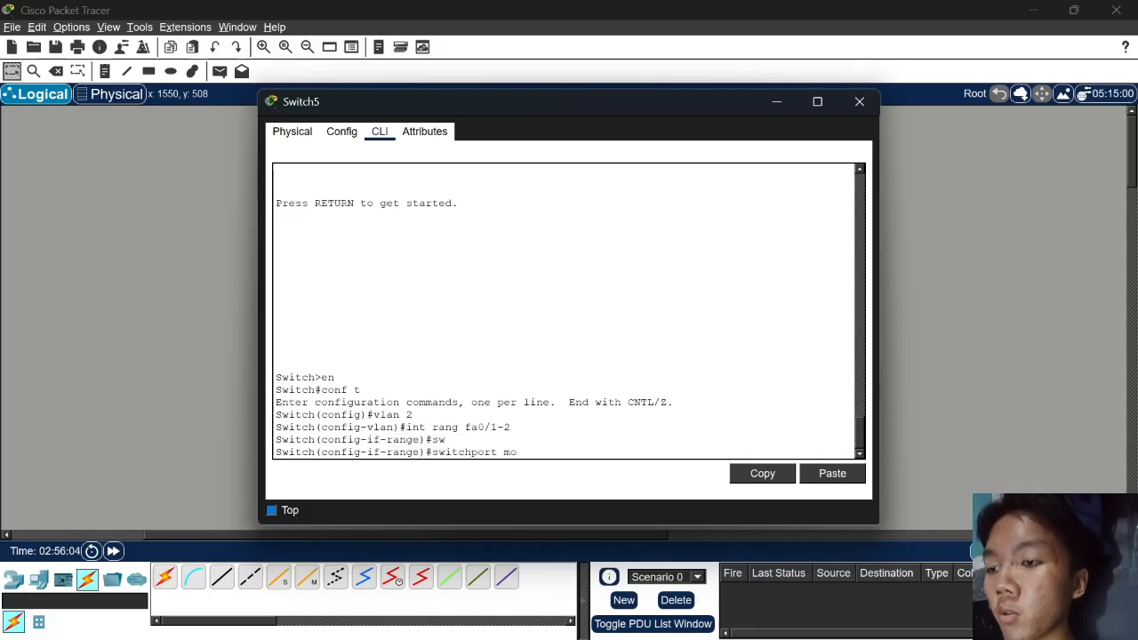
{"action": "type", "text": "d"}
{"action": "key", "text": "Tab"}
{"action": "type", "text": "tr"}
{"action": "key", "text": "Tab"}
{"action": "key", "text": "Return"}
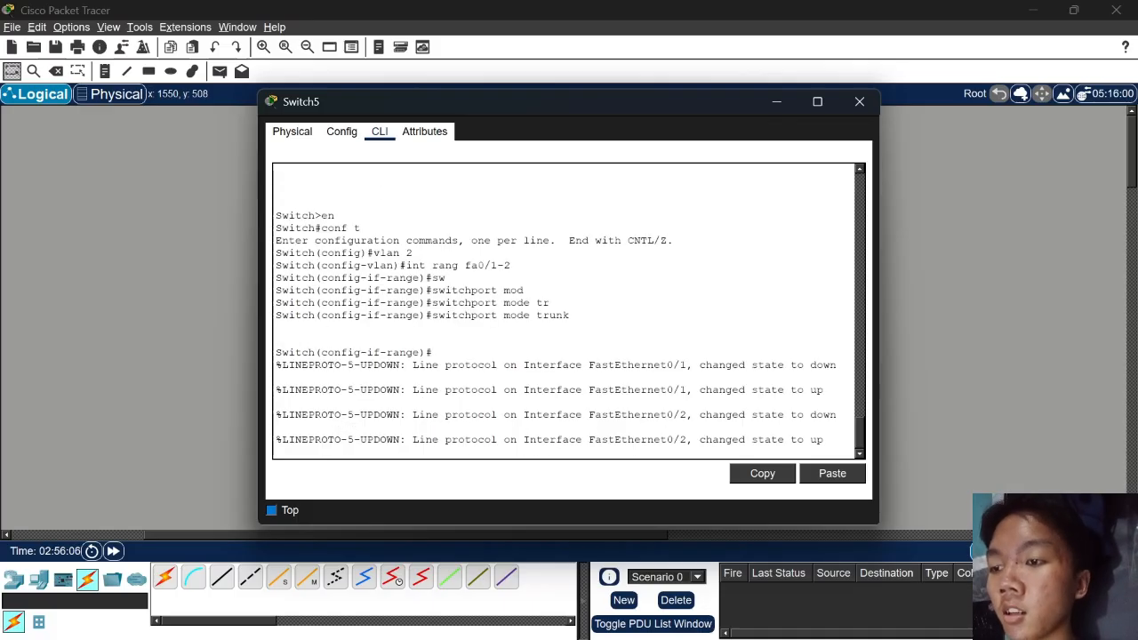
{"action": "left_click", "coordinate": [915, 330]}
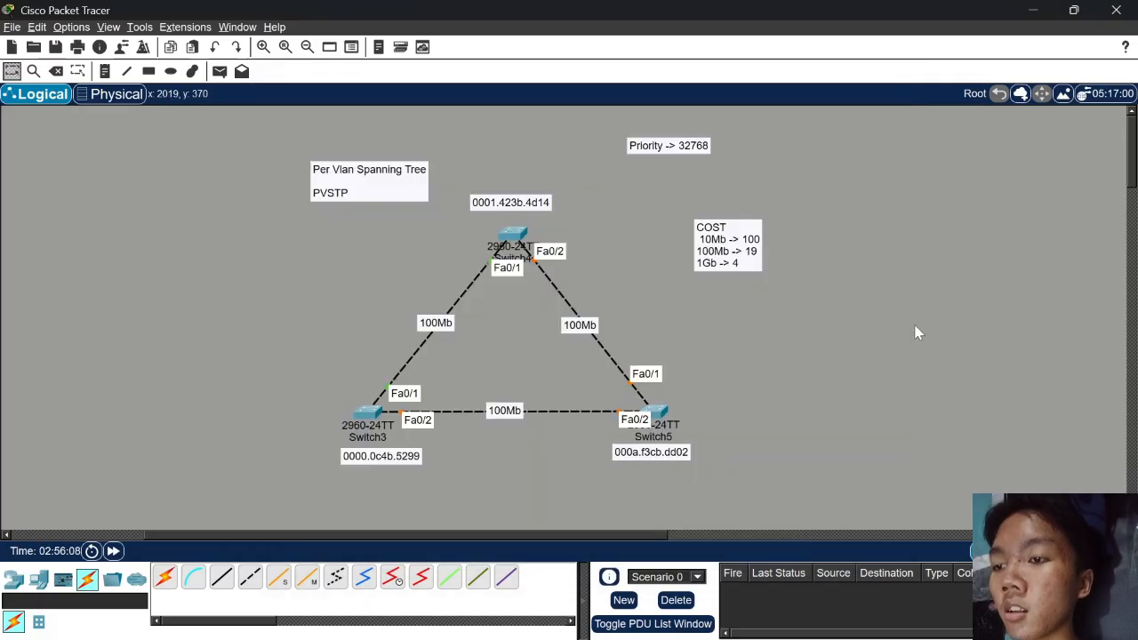
Enter global configuration mode on Switch4 and create VLAN 2
{"action": "left_click", "coordinate": [512, 240]}
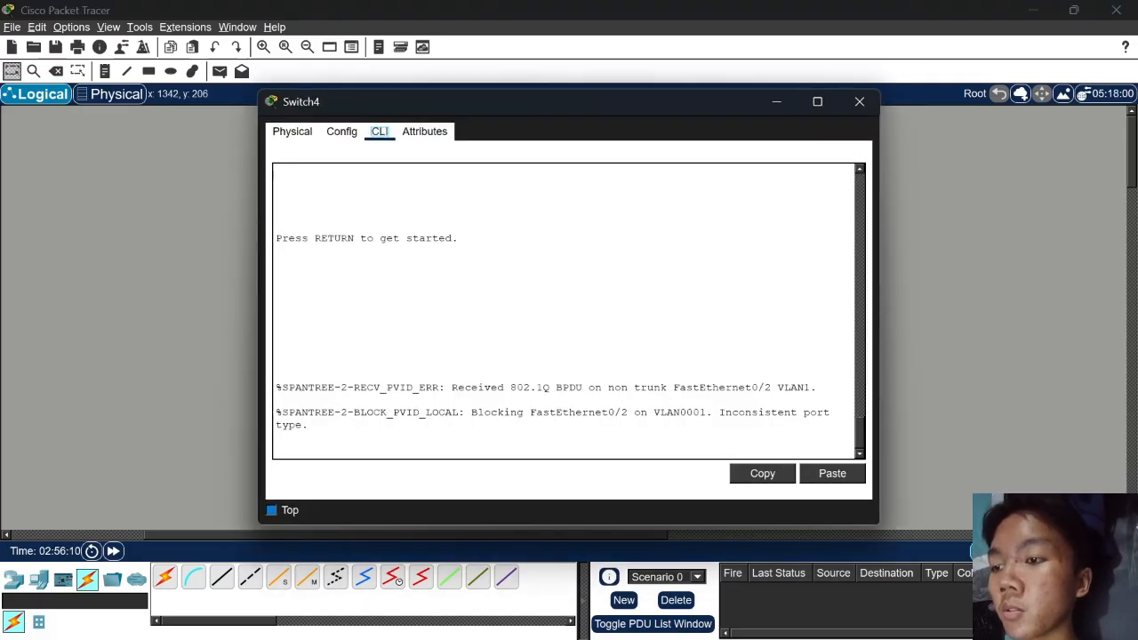
{"action": "key", "text": "Return"}
{"action": "type", "text": "en"}
{"action": "key", "text": "Return"}
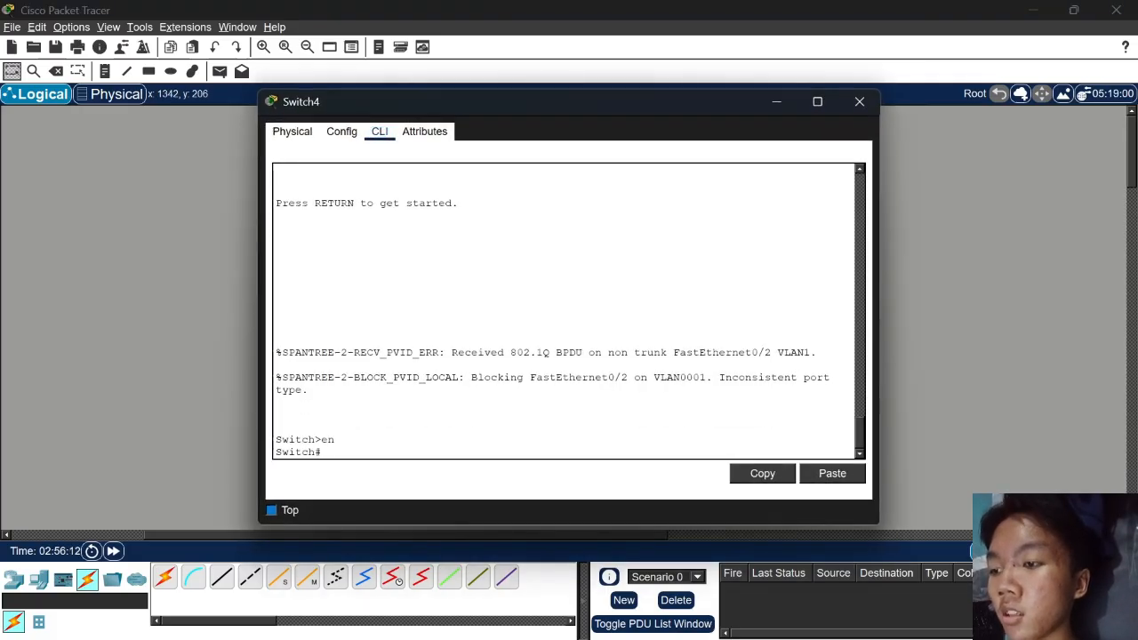
{"action": "type", "text": "conf t"}
{"action": "key", "text": "Return"}
{"action": "type", "text": "vlan 2"}
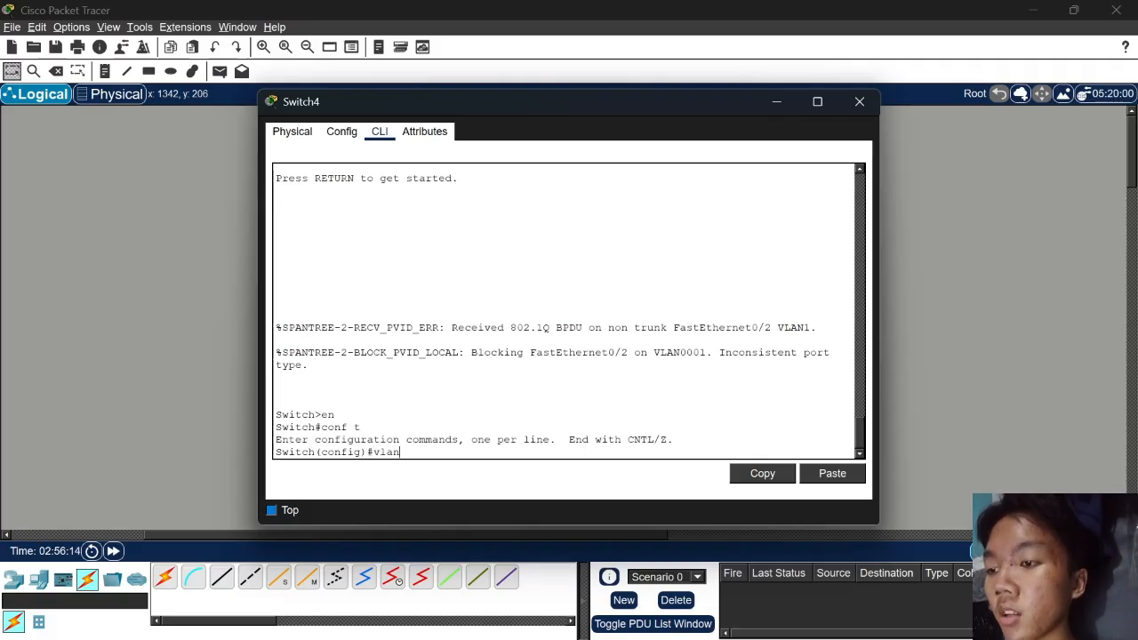
{"action": "key", "text": "Return"}
Set Switch4's Fa0/1-2 interface range to switchport mode trunk and return to the topology
{"action": "type", "text": "int ran"}
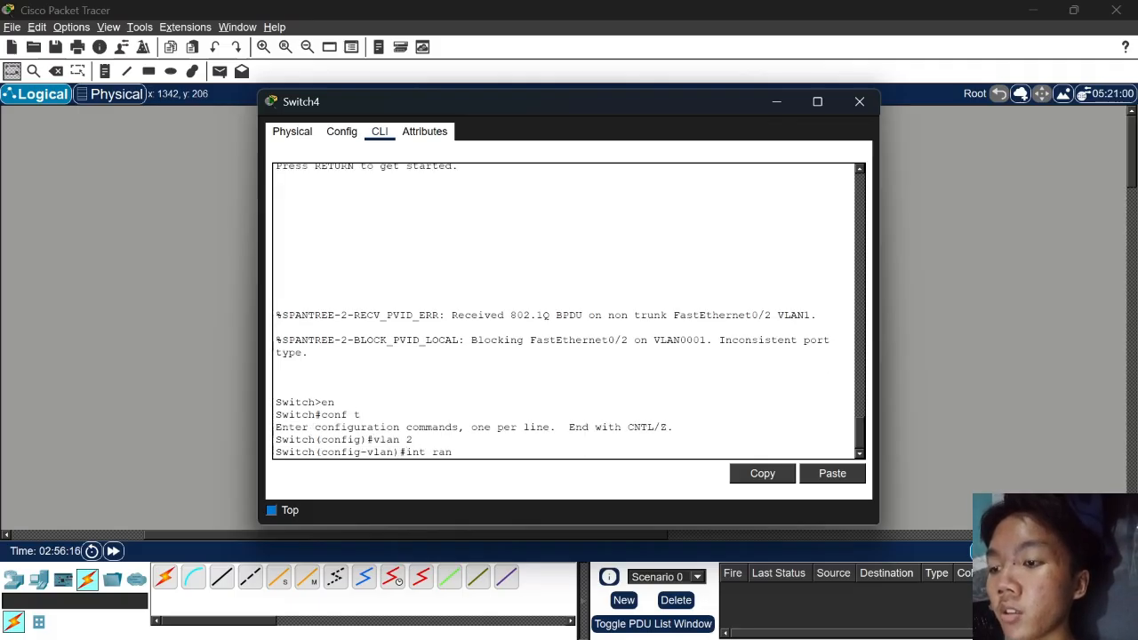
{"action": "type", "text": "g fa0/1-"}
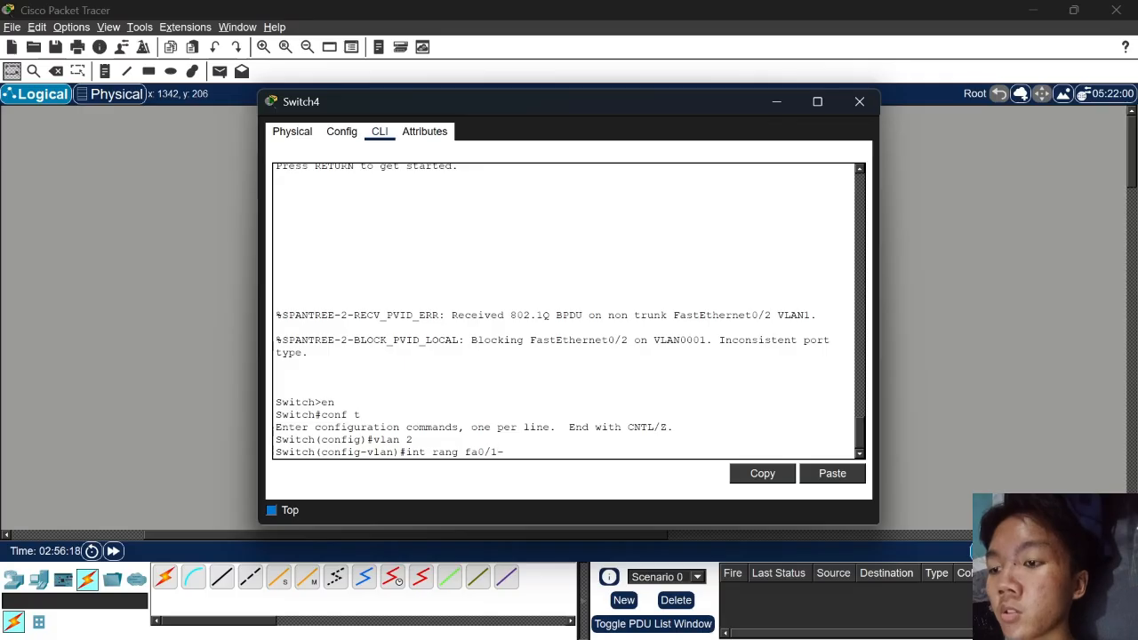
{"action": "type", "text": "2"}
{"action": "key", "text": "Return"}
{"action": "type", "text": "sw"}
{"action": "key", "text": "Tab"}
{"action": "type", "text": "mod"}
{"action": "key", "text": "Tab"}
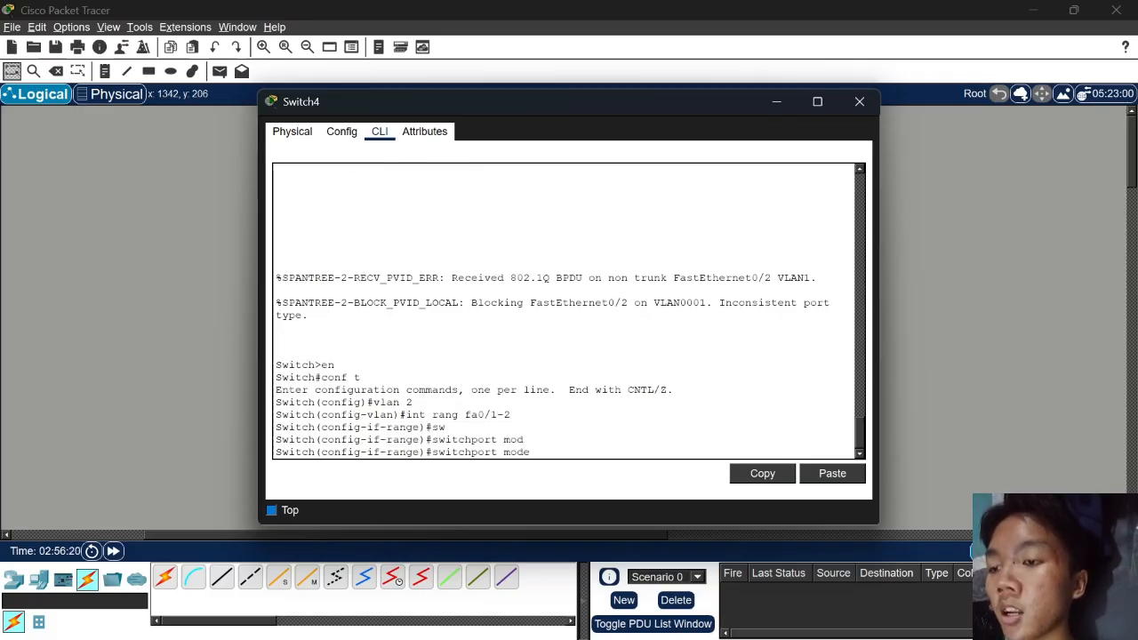
{"action": "type", "text": "tr"}
{"action": "key", "text": "Tab"}
{"action": "key", "text": "Return"}
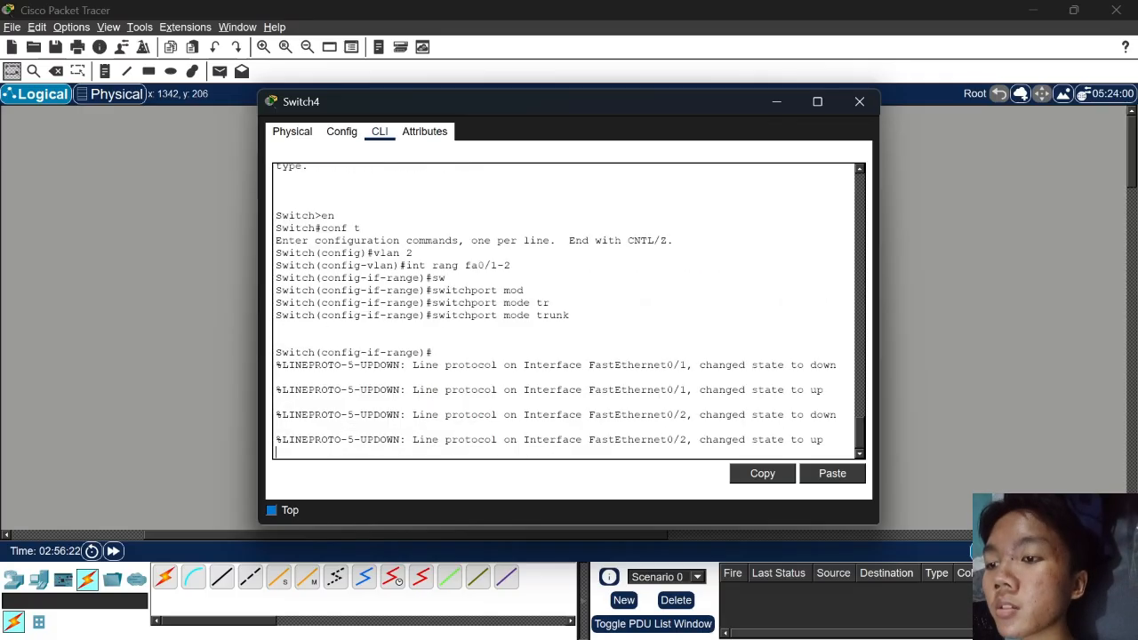
{"action": "left_click", "coordinate": [242, 281]}
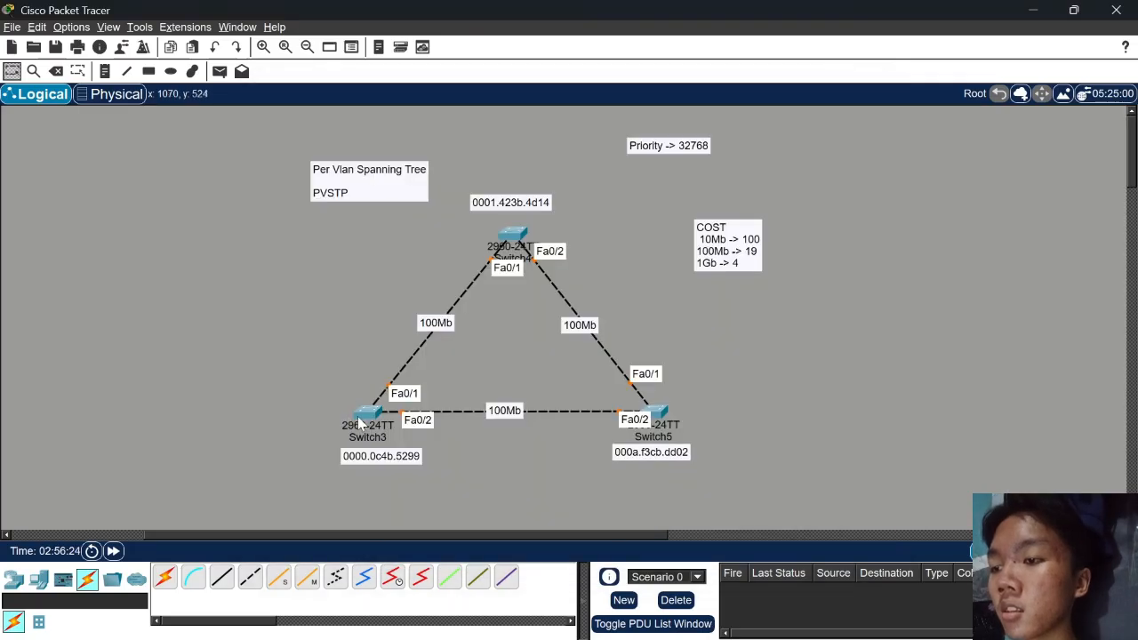
Enter global configuration mode on Switch3 and create VLAN 2
{"action": "left_click", "coordinate": [365, 421]}
{"action": "key", "text": "Return"}
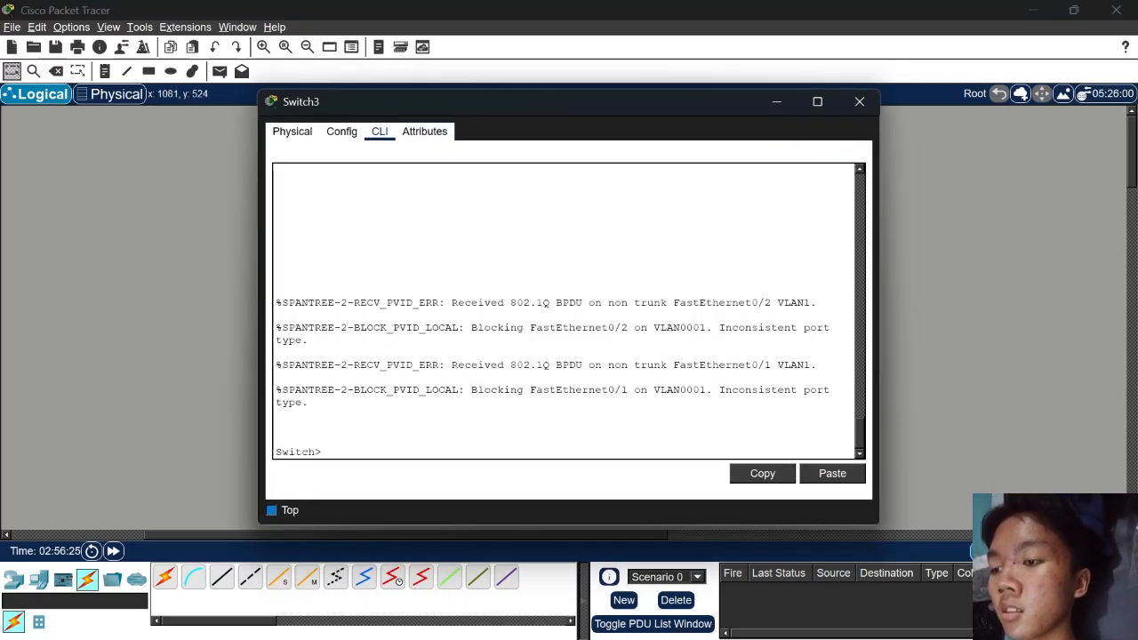
{"action": "type", "text": "en"}
{"action": "key", "text": "Return"}
{"action": "type", "text": "conf t"}
{"action": "key", "text": "Return"}
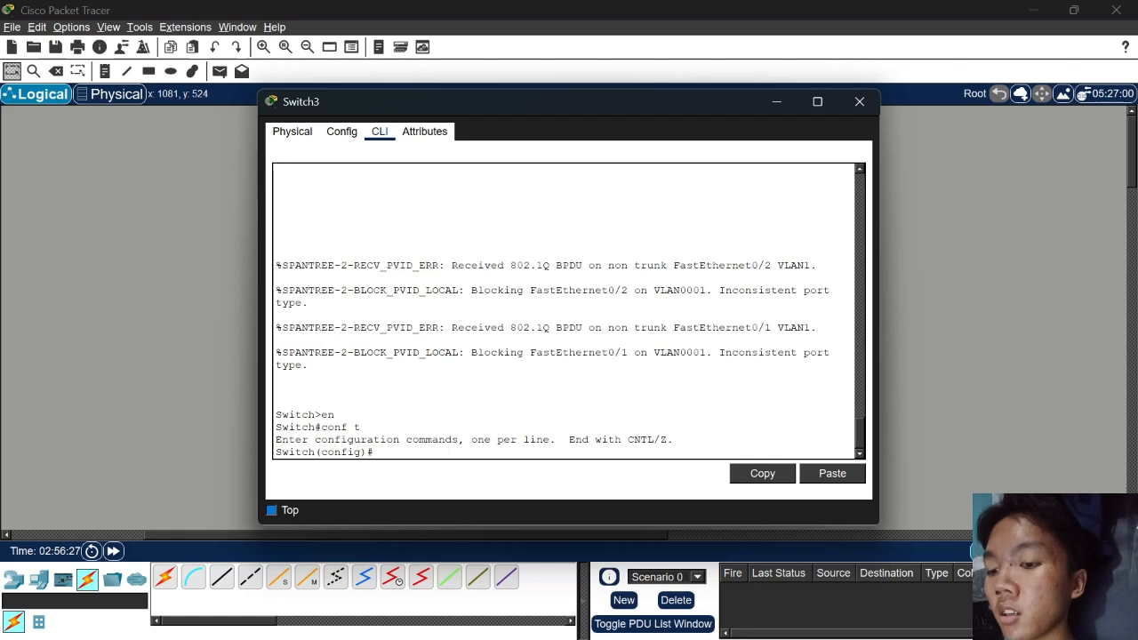
{"action": "key", "text": "BackSpace"}
{"action": "type", "text": "vlan"}
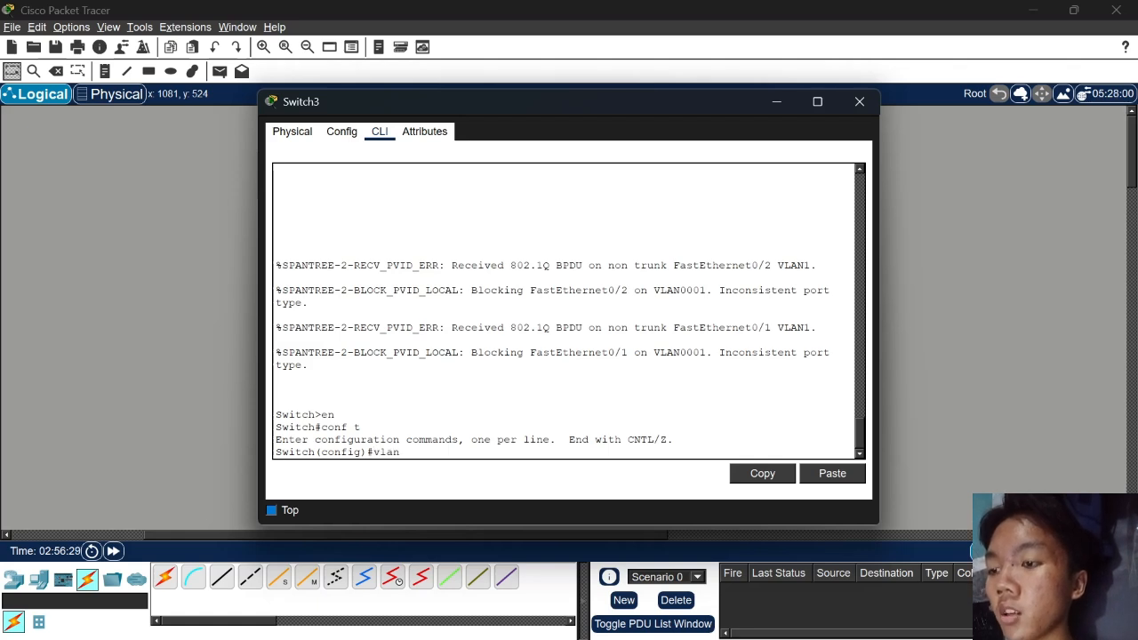
{"action": "type", "text": " 2"}
{"action": "key", "text": "Return"}
{"action": "type", "text": "sw"}
{"action": "key", "text": "Tab"}
{"action": "type", "text": "mo"}
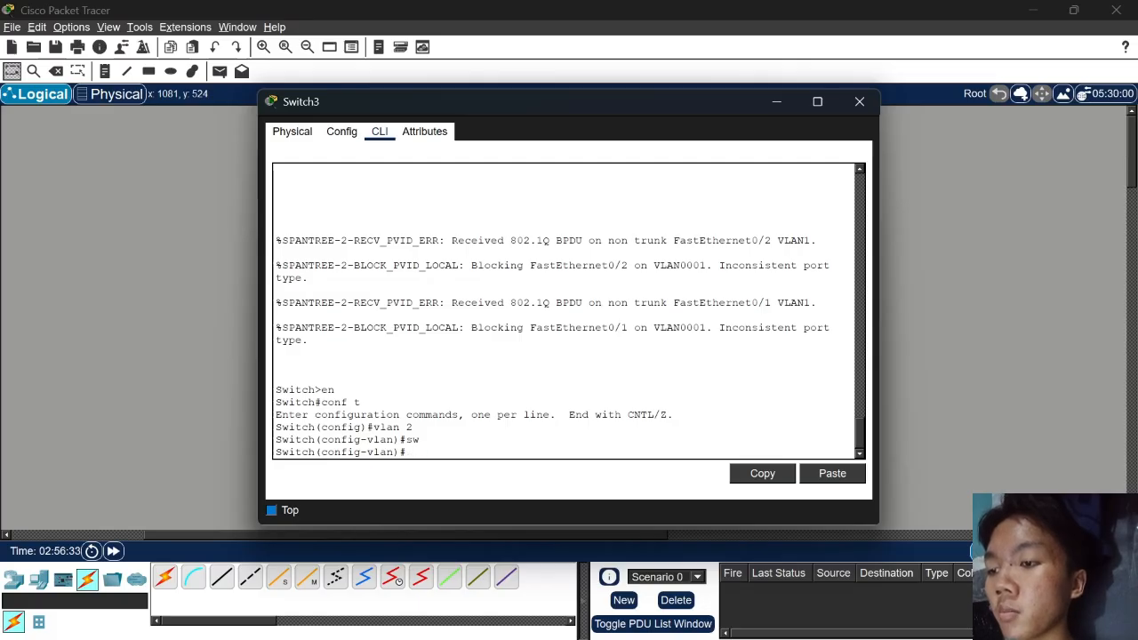
{"action": "type", "text": "ex"}
{"action": "key", "text": "Return"}
{"action": "type", "text": "int f"}
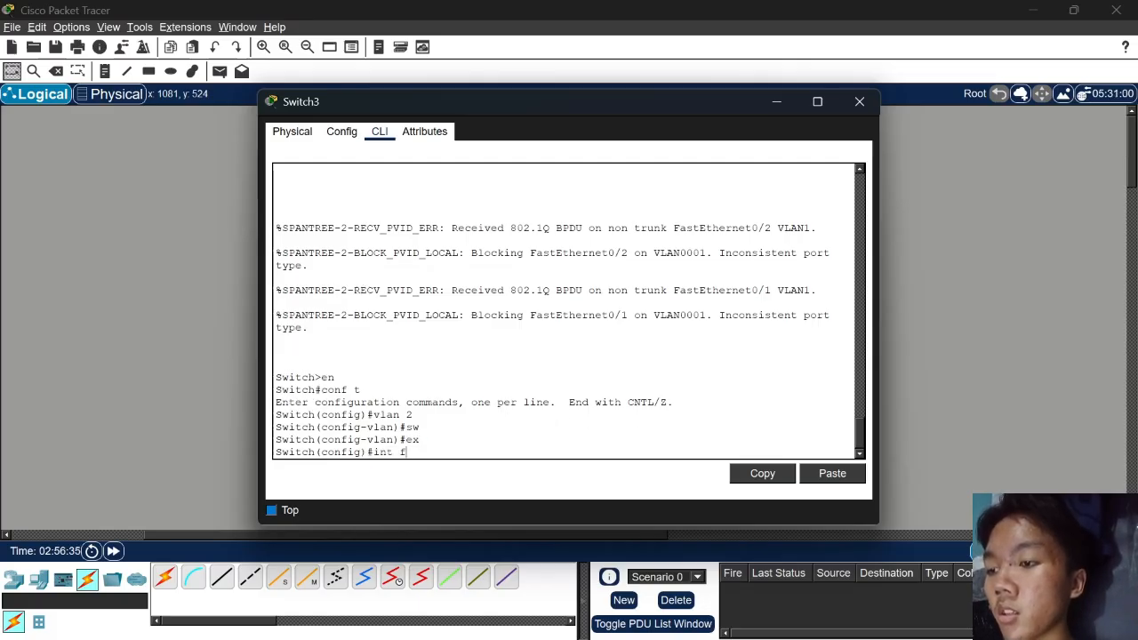
{"action": "type", "text": "a0"}
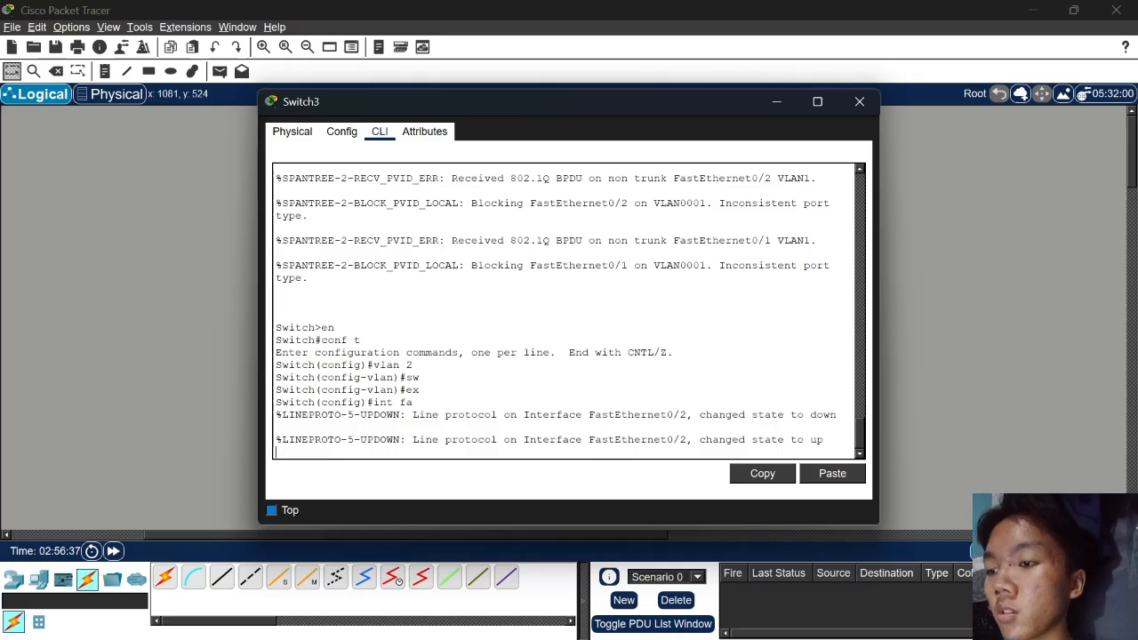
{"action": "key", "text": "BackSpace"}
{"action": "key", "text": "BackSpace"}
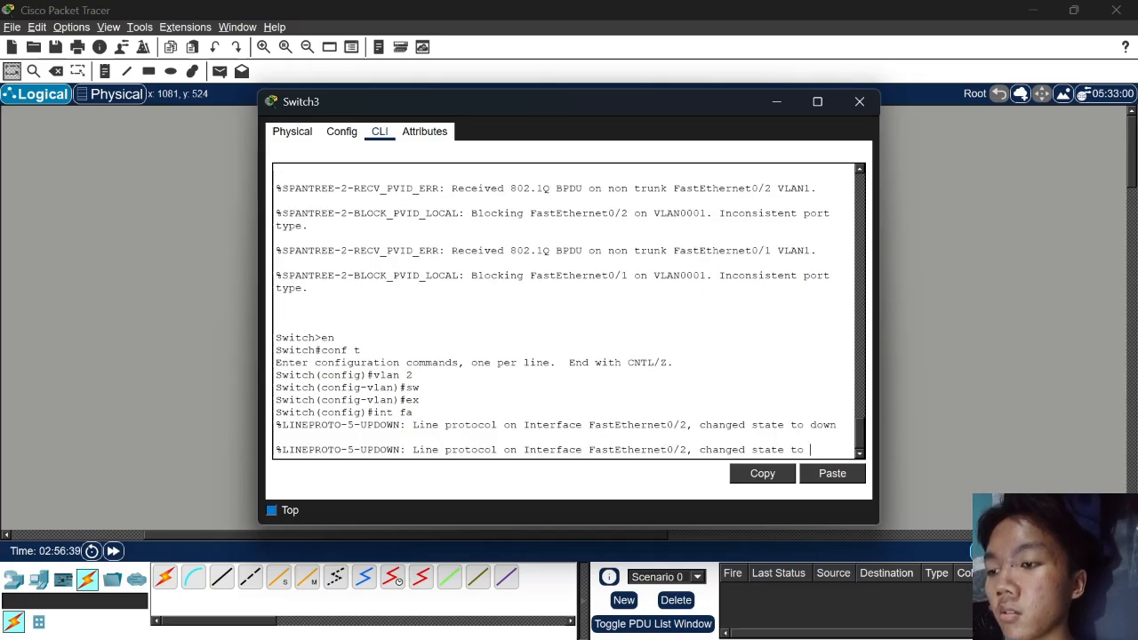
{"action": "key", "text": "Return"}
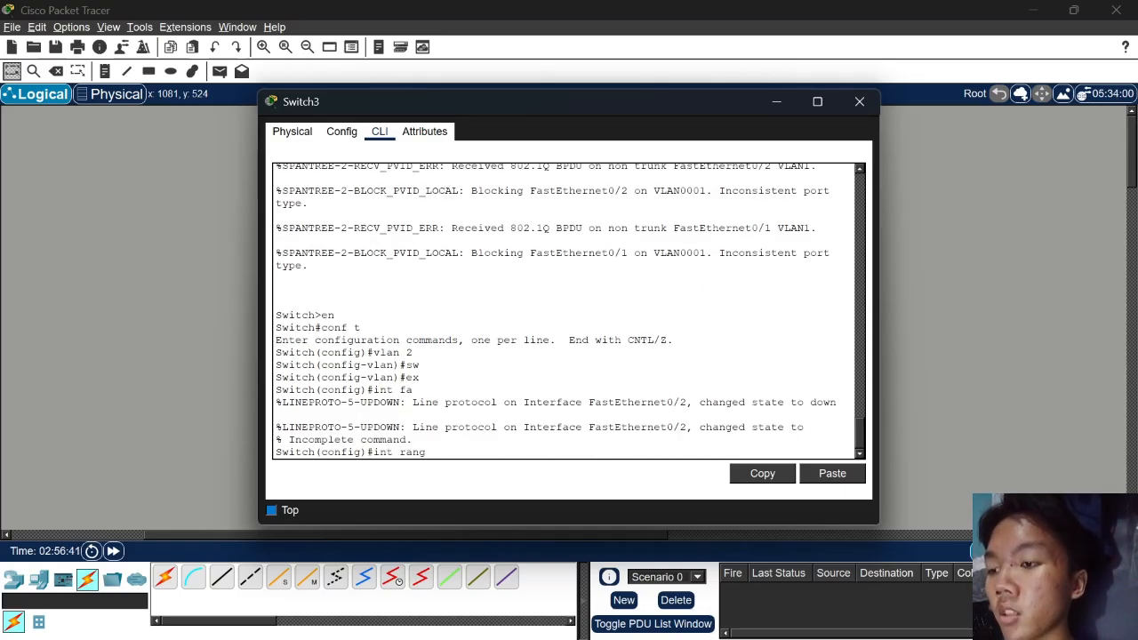
Set Switch3's Fa0/1-2 interface range to switchport mode trunk
{"action": "type", "text": "int rang fa0/1-2"}
{"action": "key", "text": "Return"}
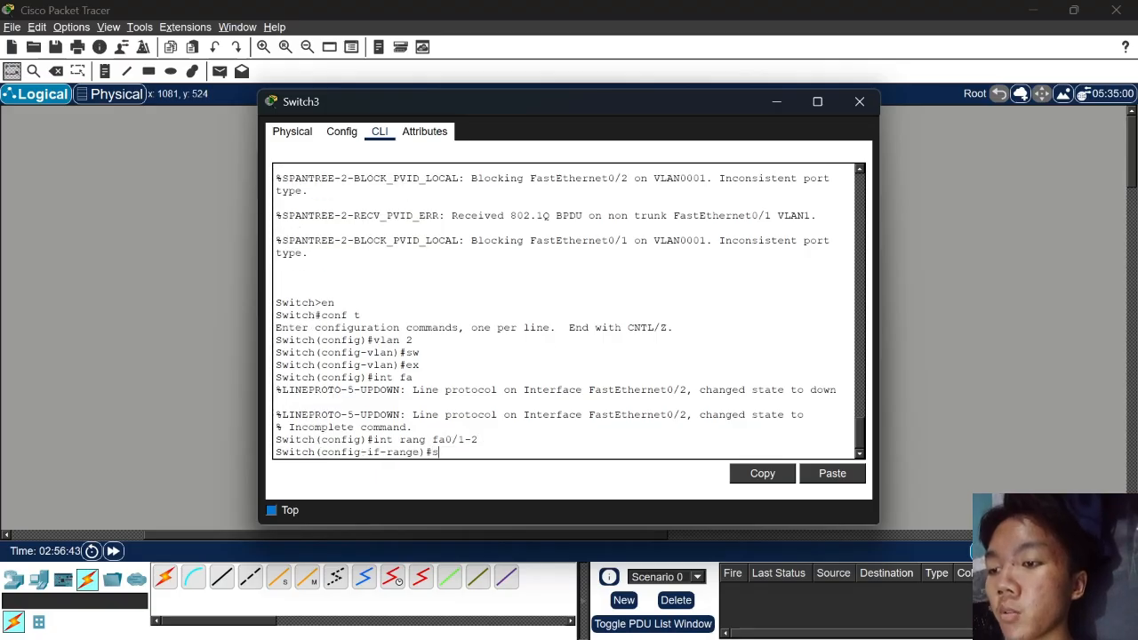
{"action": "type", "text": "sw"}
{"action": "key", "text": "Tab"}
{"action": "type", "text": "mod"}
{"action": "key", "text": "Tab"}
{"action": "type", "text": "tr"}
{"action": "key", "text": "Tab"}
{"action": "key", "text": "Return"}
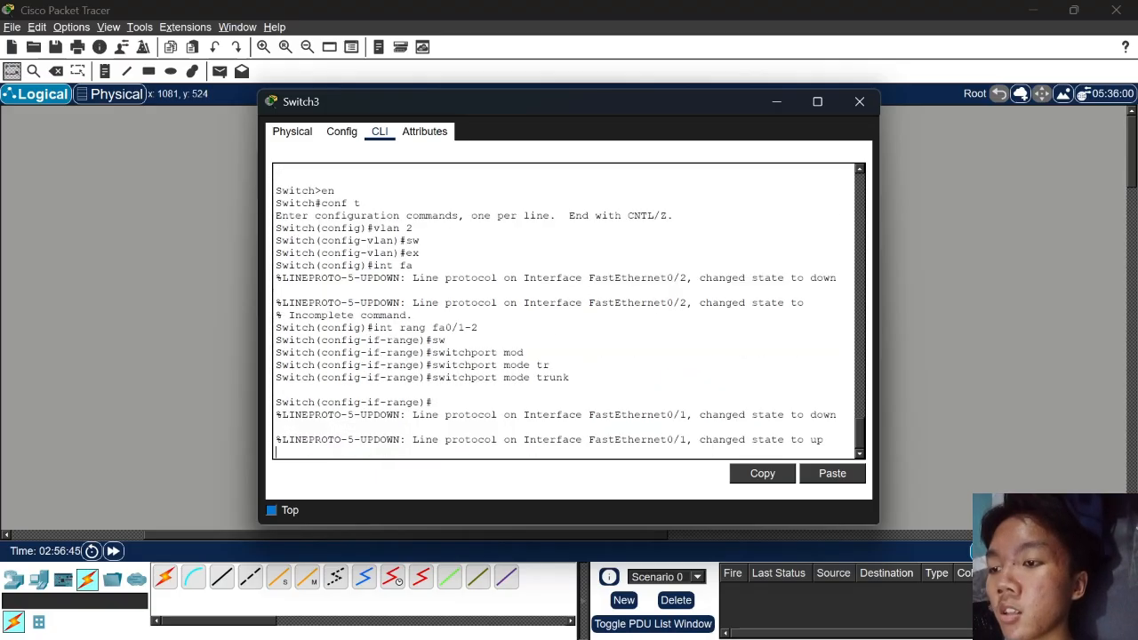
Exit Switch3's interface-range configuration, return to the topology and fast-forward the simulation time
{"action": "key", "text": "Return"}
{"action": "type", "text": "ex"}
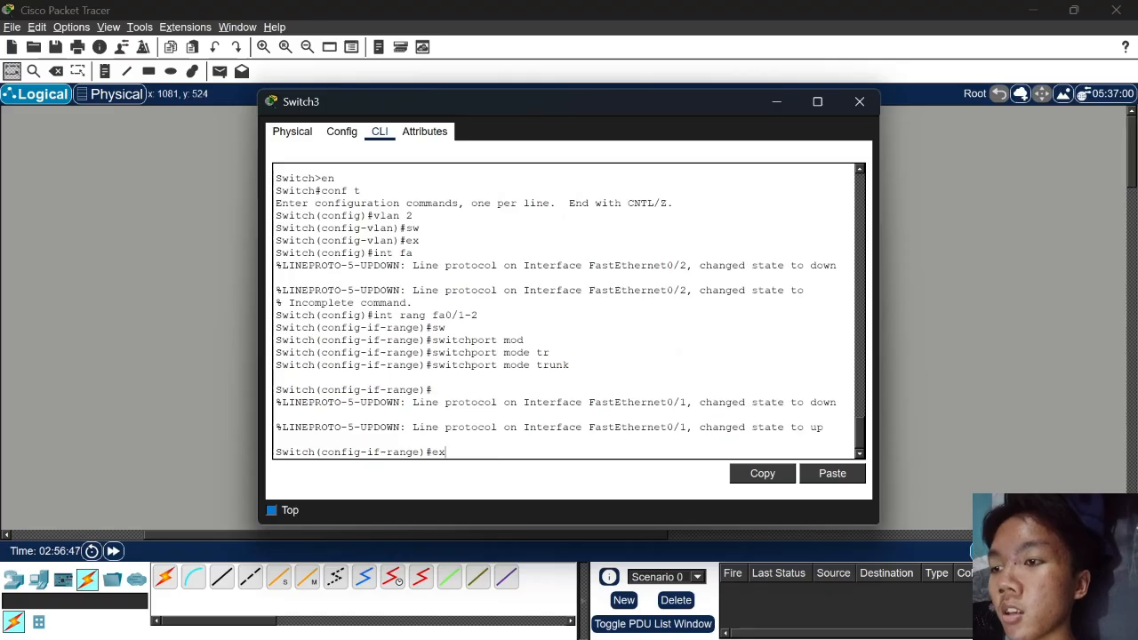
{"action": "key", "text": "Return"}
{"action": "left_click", "coordinate": [860, 102]}
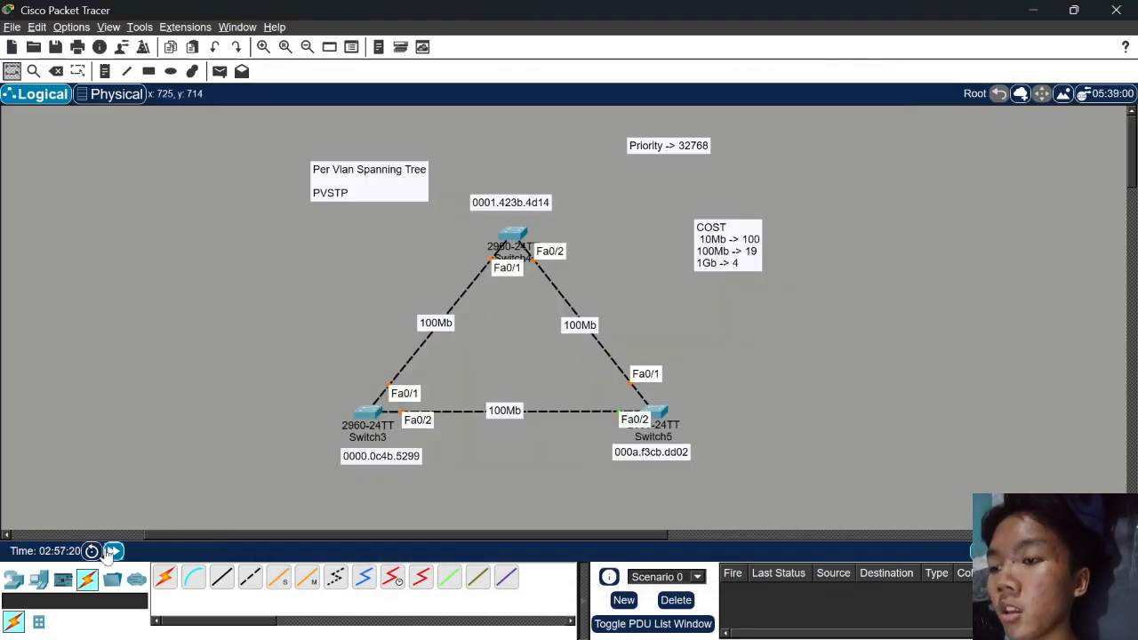
{"action": "left_click", "coordinate": [111, 551]}
Display Switch3's brief VLAN list from global configuration mode
{"action": "left_click", "coordinate": [365, 412]}
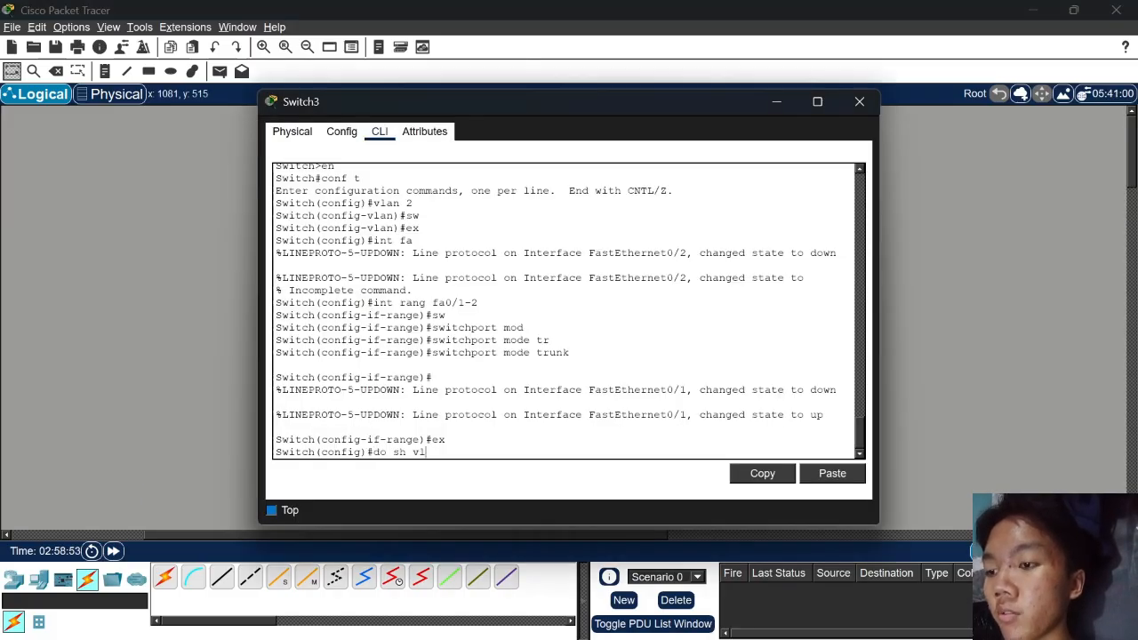
{"action": "type", "text": "do sh vl br"}
{"action": "key", "text": "Return"}
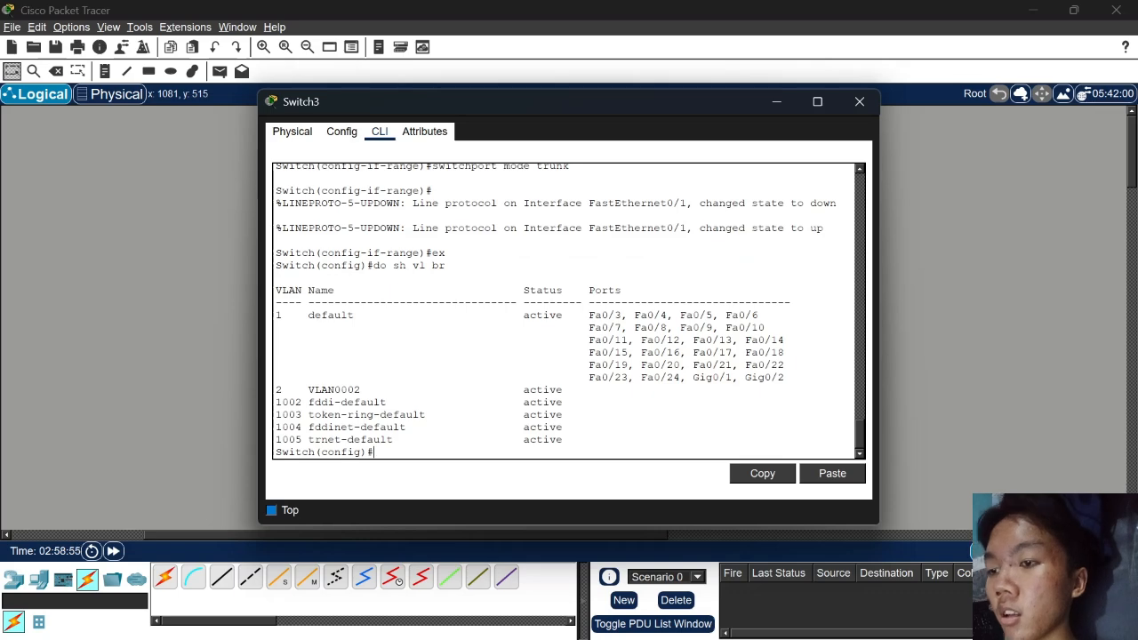
{"action": "key", "text": "Escape"}
Exit Switch5's interface-range configuration and display its spanning-tree status for all VLANs
{"action": "left_click", "coordinate": [657, 410]}
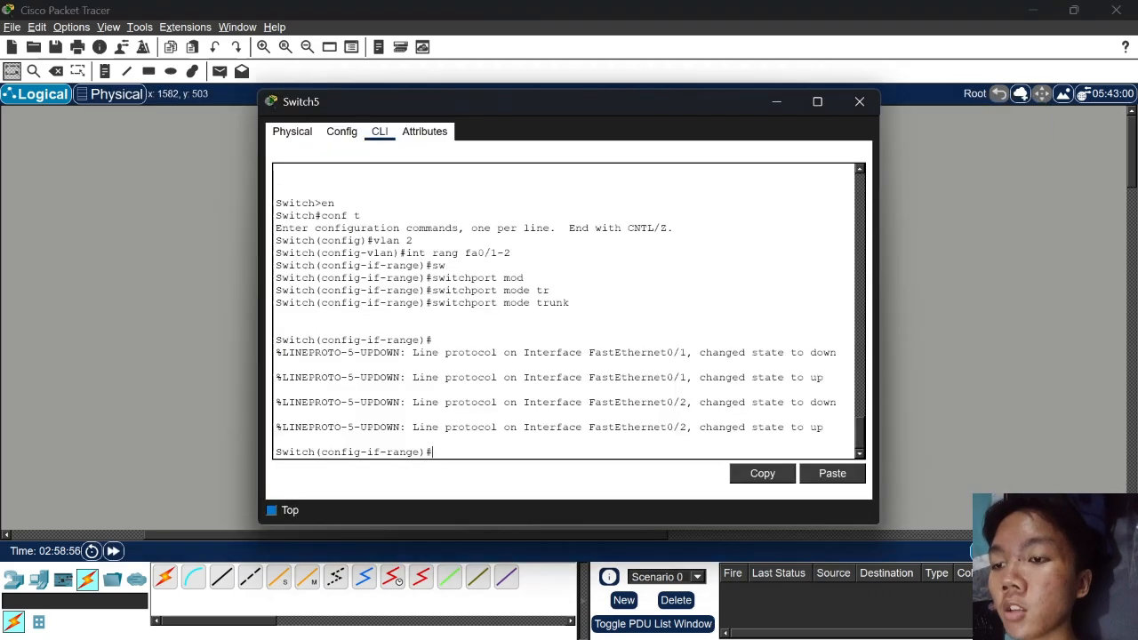
{"action": "type", "text": "ex"}
{"action": "key", "text": "Return"}
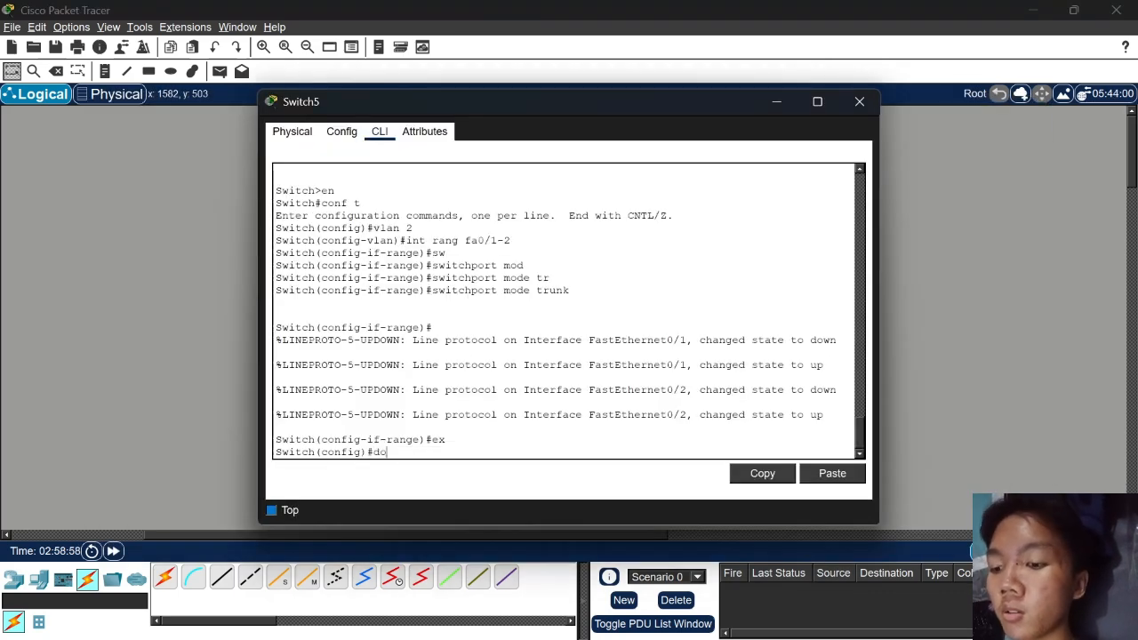
{"action": "type", "text": "do sh spa"}
{"action": "key", "text": "Return"}
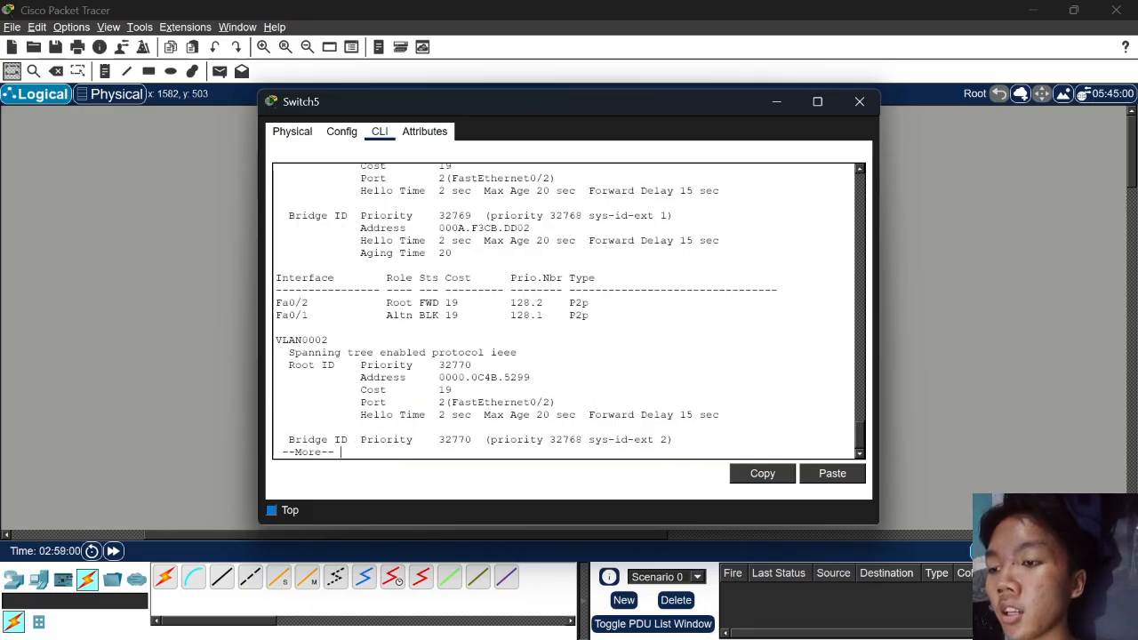
Review the VLAN 1 section of Switch5's spanning-tree output, including the root ID, bridge ID and port roles
{"action": "scroll", "coordinate": [570, 311], "scroll_direction": "up", "scroll_amount": 4}
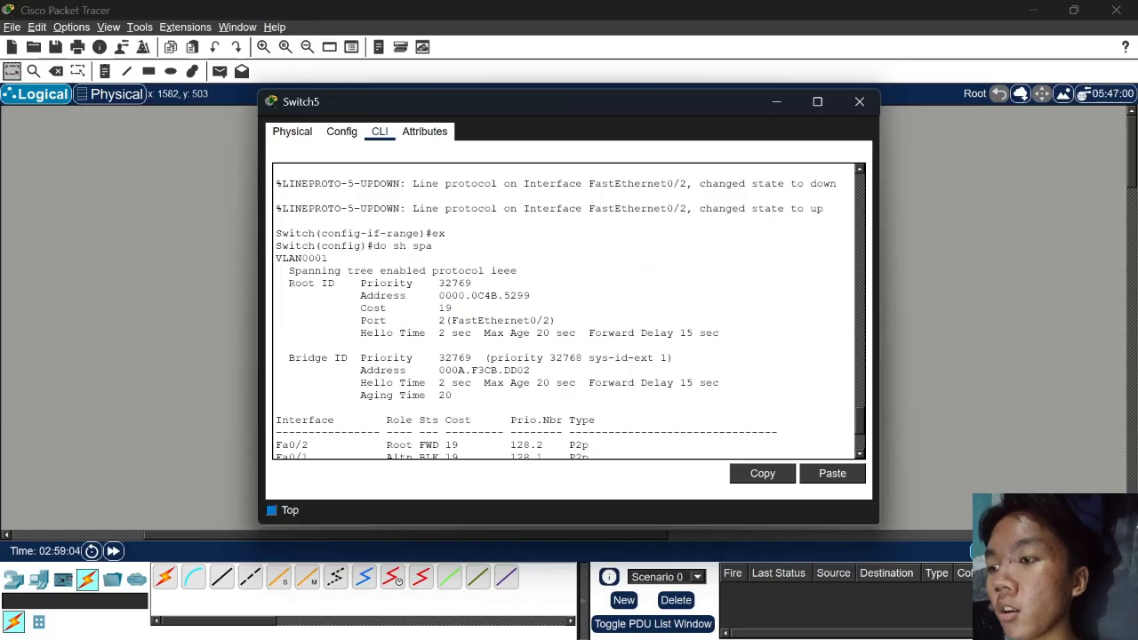
{"action": "left_click_drag", "start_coordinate": [288, 259], "coordinate": [360, 271]}
{"action": "scroll", "coordinate": [361, 272], "scroll_direction": "down", "scroll_amount": 1}
{"action": "scroll", "coordinate": [360, 272], "scroll_direction": "up", "scroll_amount": 1}
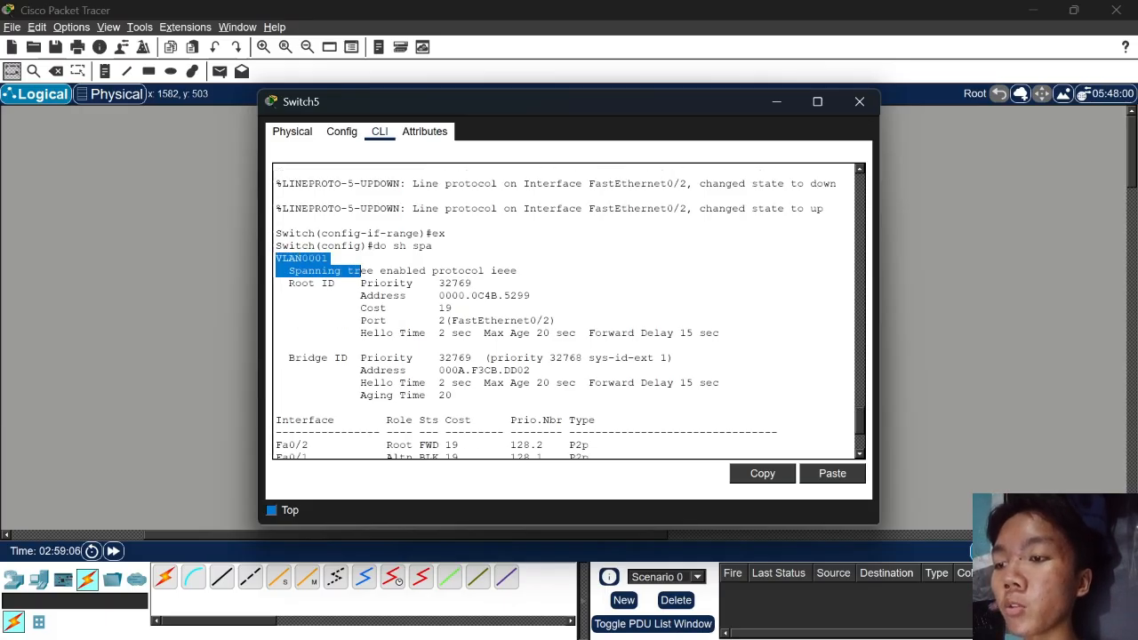
{"action": "scroll", "coordinate": [360, 271], "scroll_direction": "down", "scroll_amount": 1}
{"action": "scroll", "coordinate": [569, 311], "scroll_direction": "down", "scroll_amount": 3}
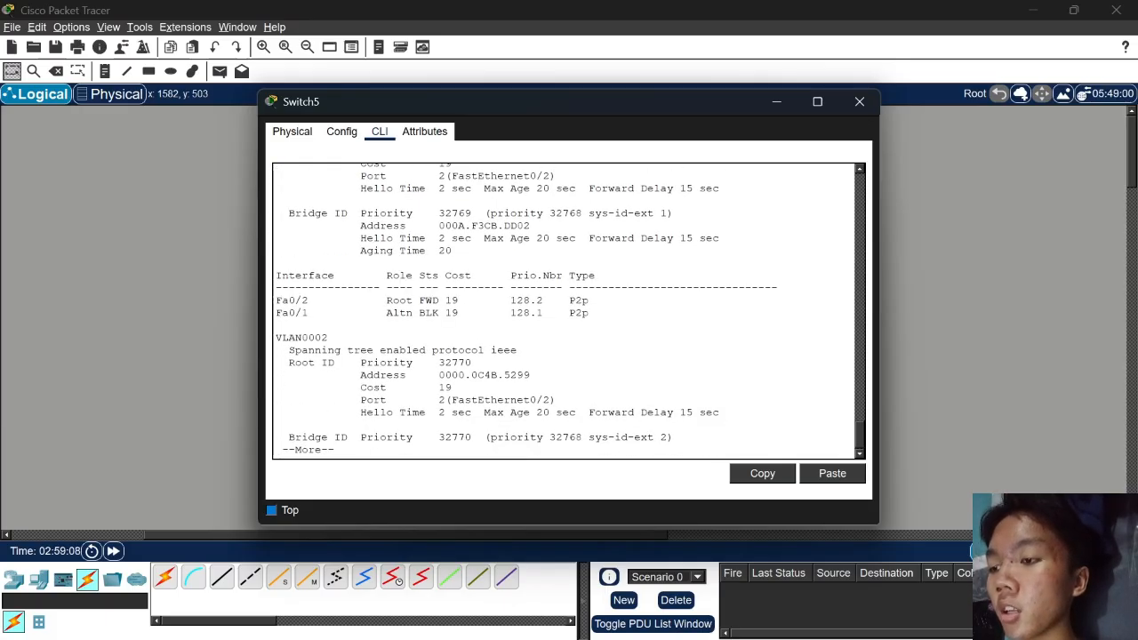
Show the rest of Switch5's spanning-tree output, highlight the whole VLAN 2 section and return to the topology
{"action": "key", "text": "space"}
{"action": "scroll", "coordinate": [569, 310], "scroll_direction": "up", "scroll_amount": 1}
{"action": "scroll", "coordinate": [569, 310], "scroll_direction": "down", "scroll_amount": 1}
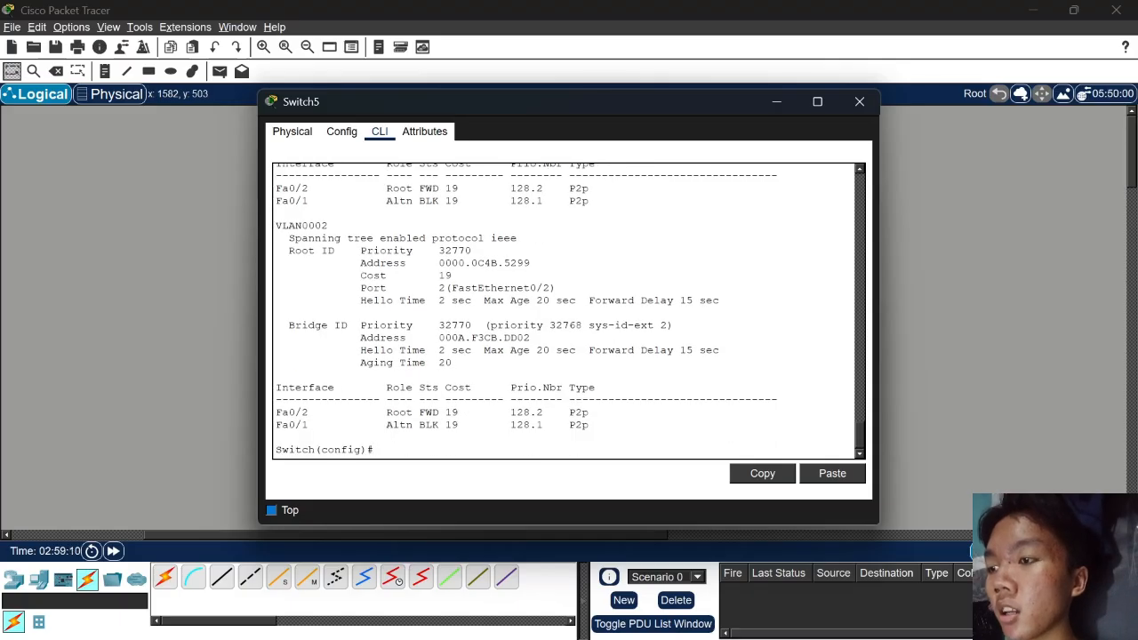
{"action": "left_click_drag", "start_coordinate": [276, 226], "coordinate": [591, 427]}
{"action": "left_click", "coordinate": [859, 101]}
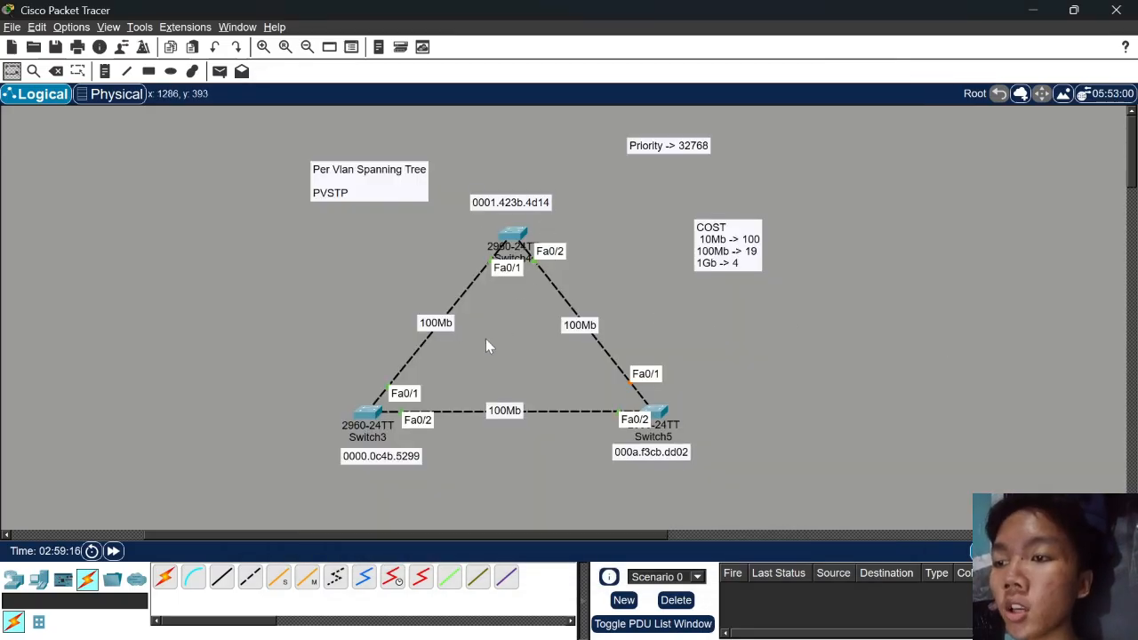
Reopen Switch5's command line and compare the interface roles listed for VLAN 1 and VLAN 2
{"action": "left_click", "coordinate": [656, 412]}
{"action": "left_click", "coordinate": [374, 450]}
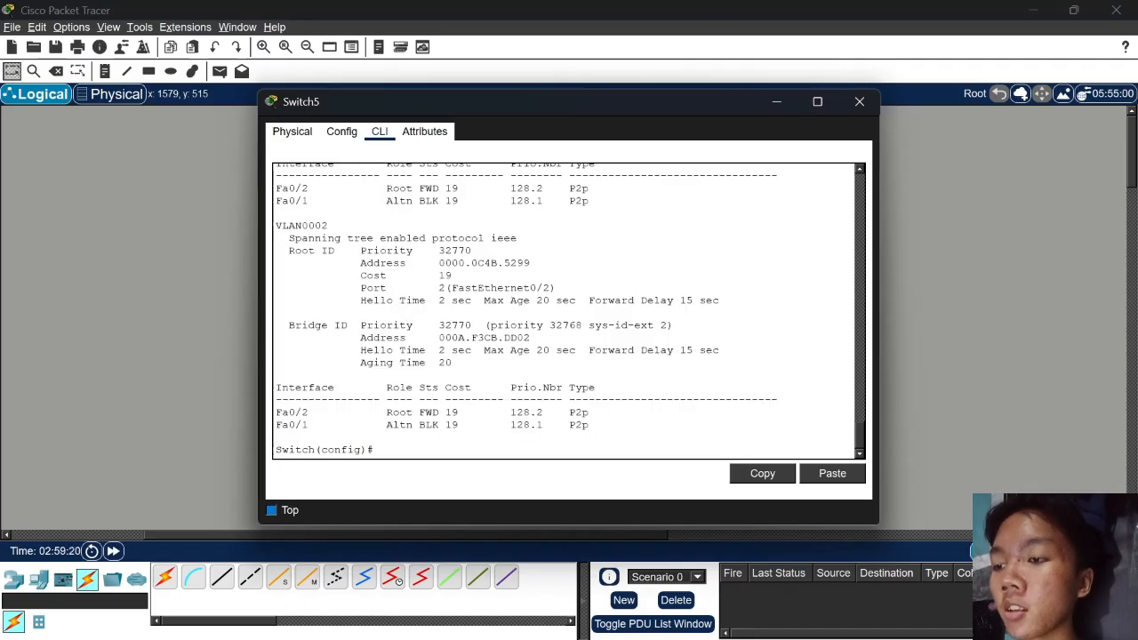
{"action": "key", "text": "Escape"}
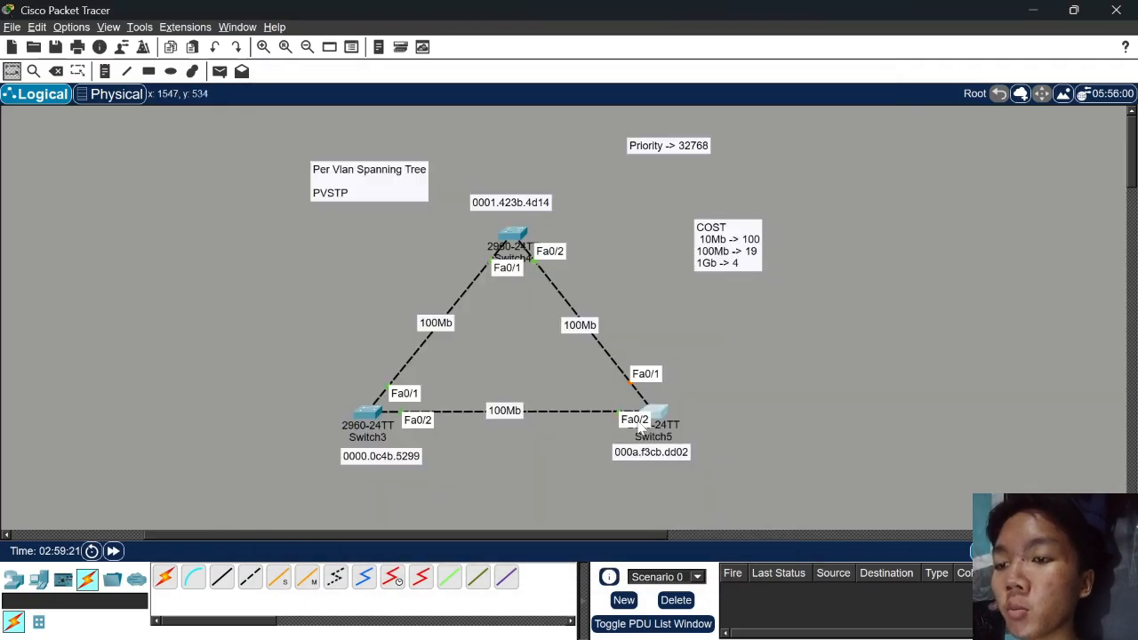
{"action": "left_click", "coordinate": [656, 414]}
{"action": "scroll", "coordinate": [569, 312], "scroll_direction": "up", "scroll_amount": 1}
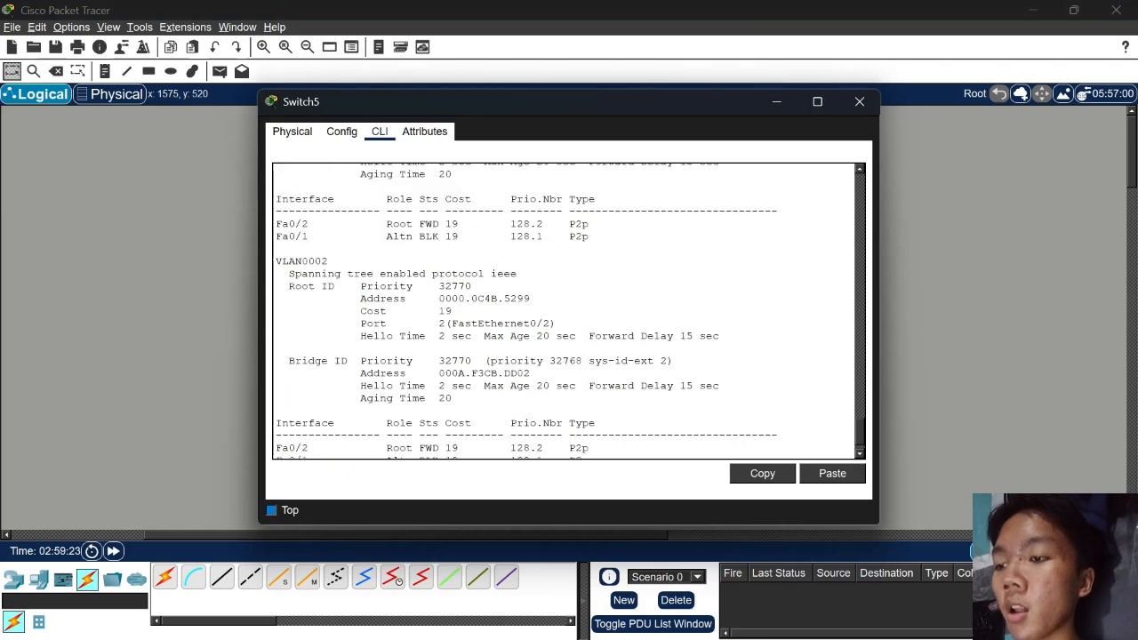
{"action": "scroll", "coordinate": [569, 311], "scroll_direction": "down", "scroll_amount": 1}
{"action": "scroll", "coordinate": [569, 311], "scroll_direction": "up", "scroll_amount": 1}
{"action": "scroll", "coordinate": [569, 311], "scroll_direction": "down", "scroll_amount": 1}
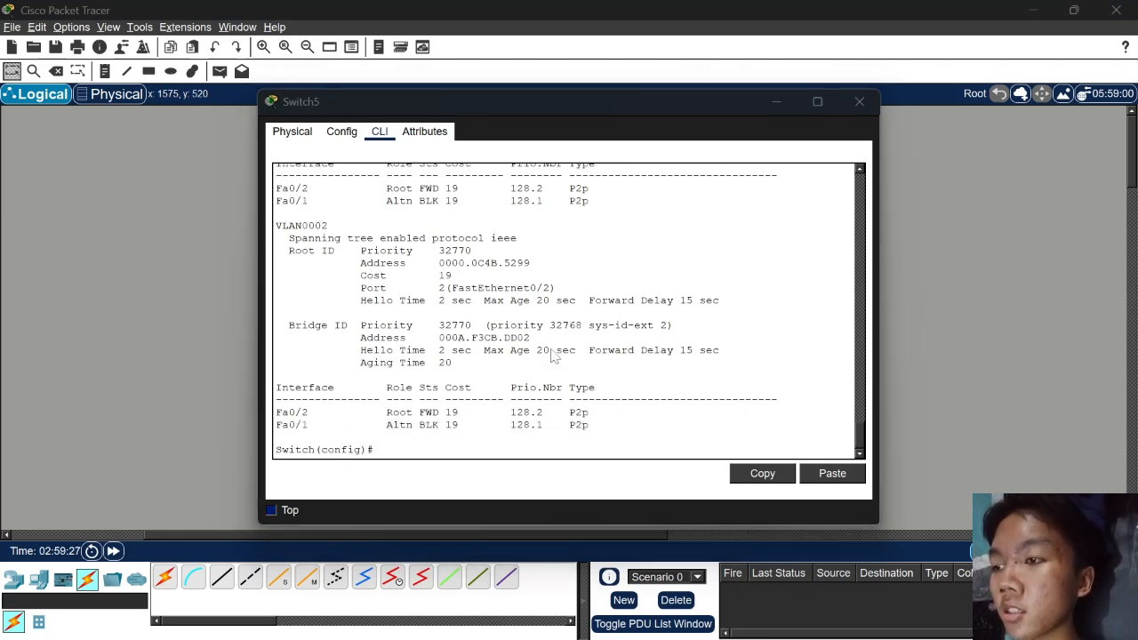
Return to the topology and nudge Switch5 slightly from its place in the triangle
{"action": "key", "text": "Escape"}
{"action": "left_click_drag", "start_coordinate": [654, 408], "coordinate": [661, 419]}
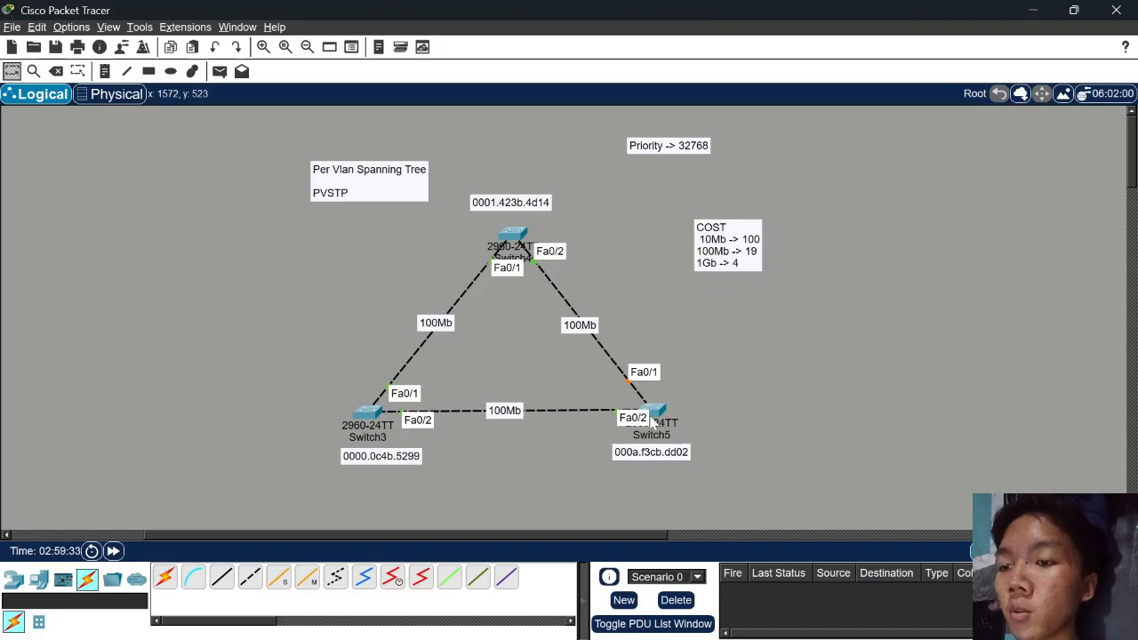
{"action": "mouse_move", "coordinate": [657, 410]}
{"action": "left_mouse_down"}
{"action": "mouse_move", "coordinate": [650, 420]}
{"action": "mouse_move", "coordinate": [660, 415]}
{"action": "left_mouse_up"}
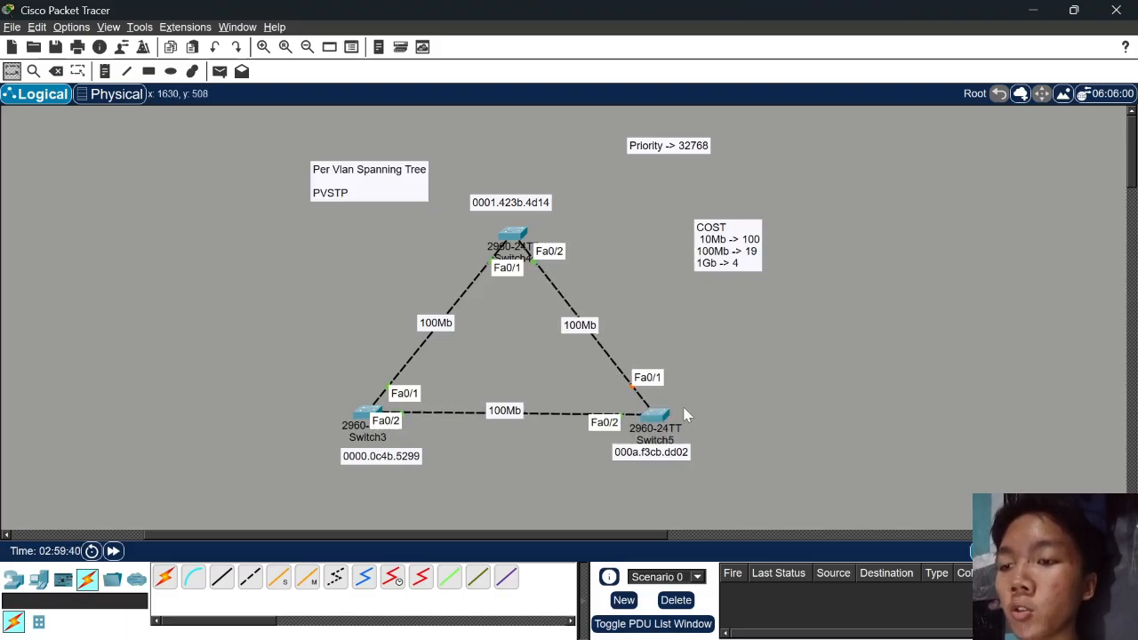
Try to set Switch5's spanning-tree priority for VLAN 2 to 9878 from global configuration mode
{"action": "left_click", "coordinate": [655, 415]}
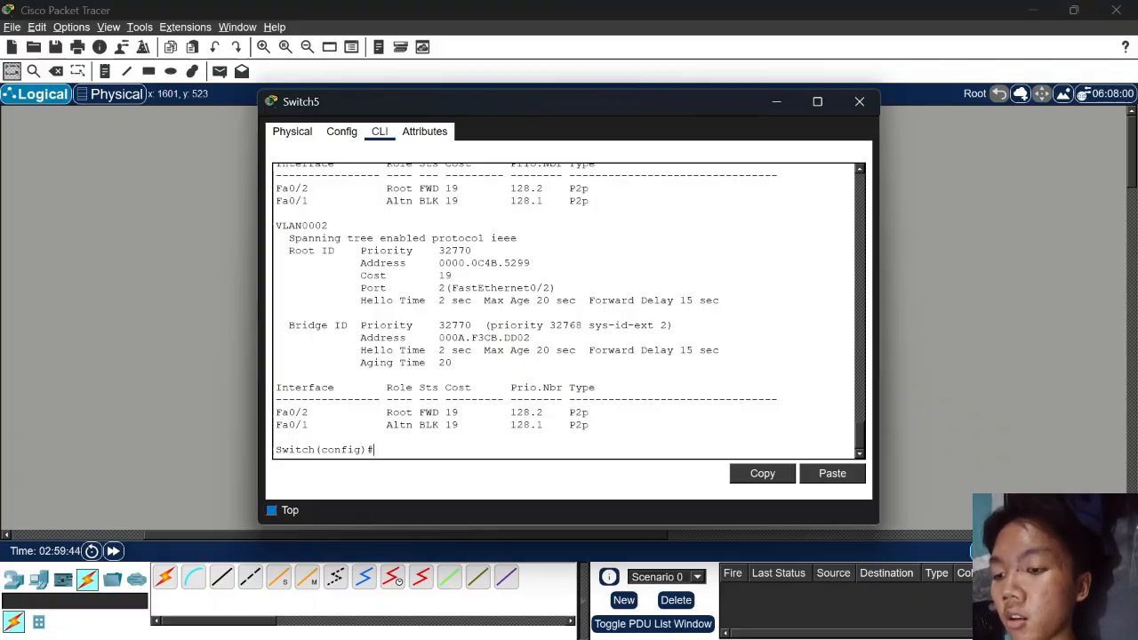
{"action": "type", "text": "span"}
{"action": "key", "text": "Tab"}
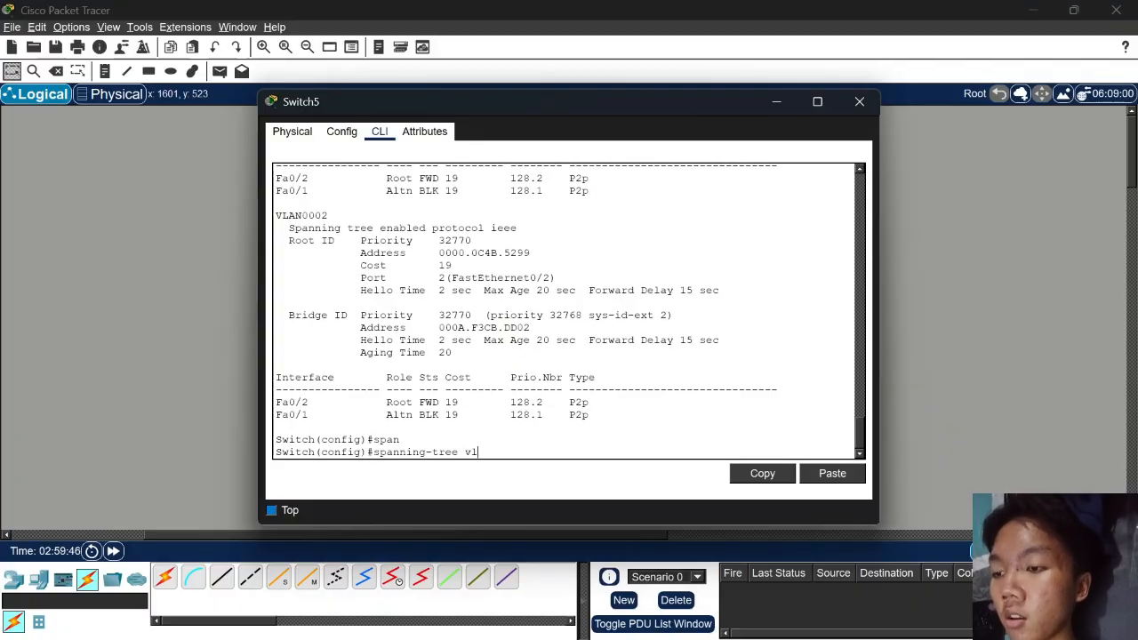
{"action": "type", "text": "vlan 2 pri"}
{"action": "key", "text": "Tab"}
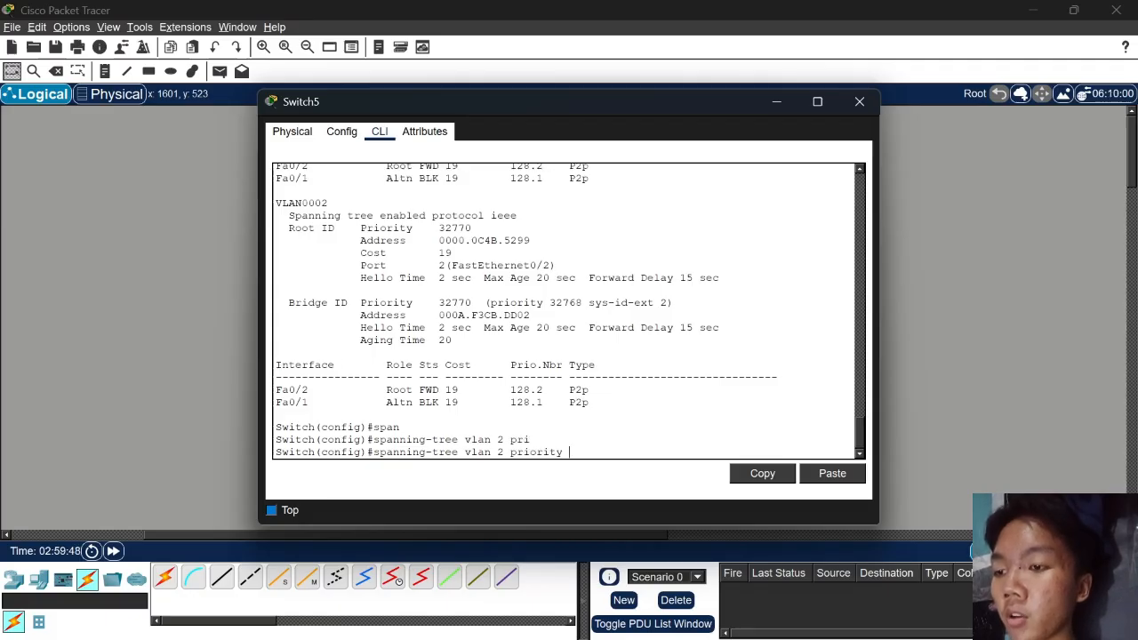
{"action": "type", "text": "987"}
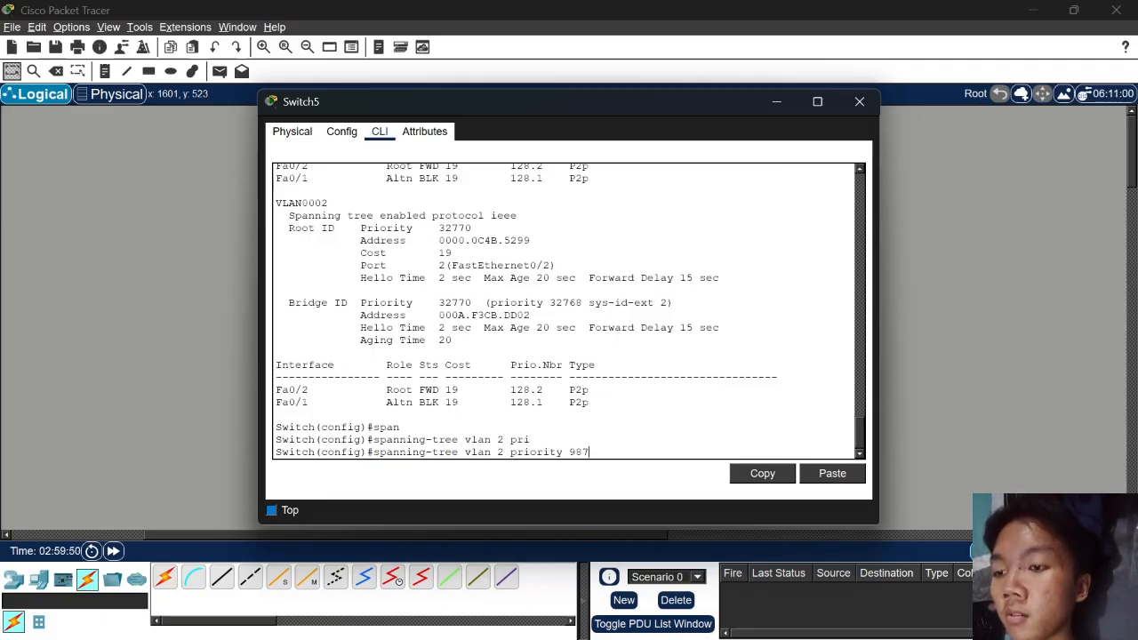
{"action": "type", "text": "8"}
{"action": "key", "text": "Return"}
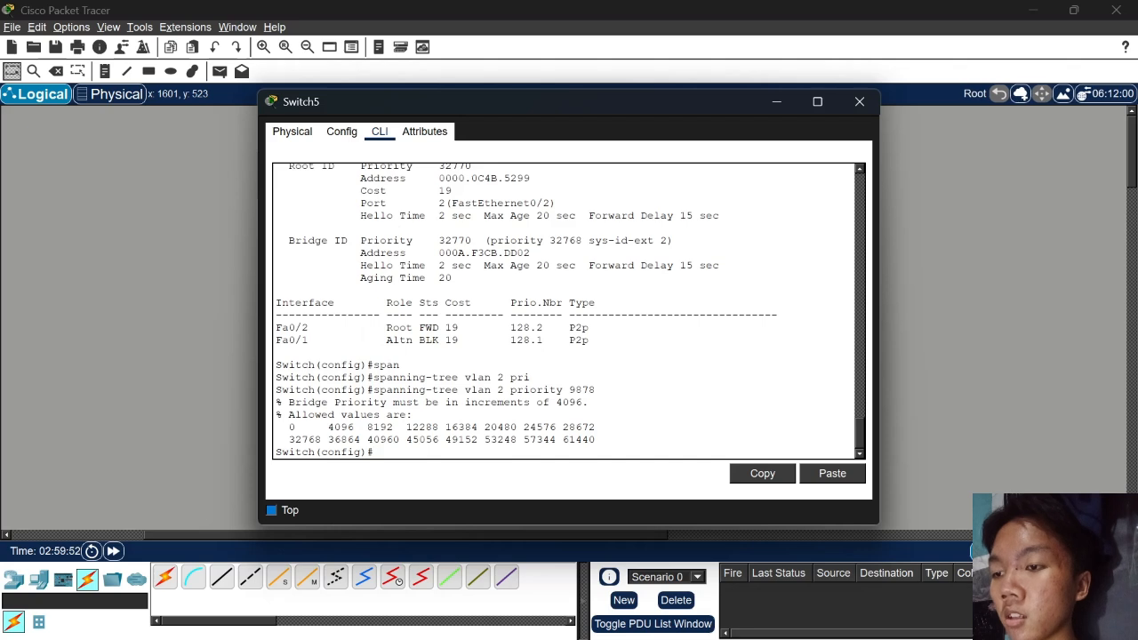
Set Switch5's spanning-tree priority for VLAN 2 to 24576 and fast-forward the simulation time
{"action": "key", "text": "Up"}
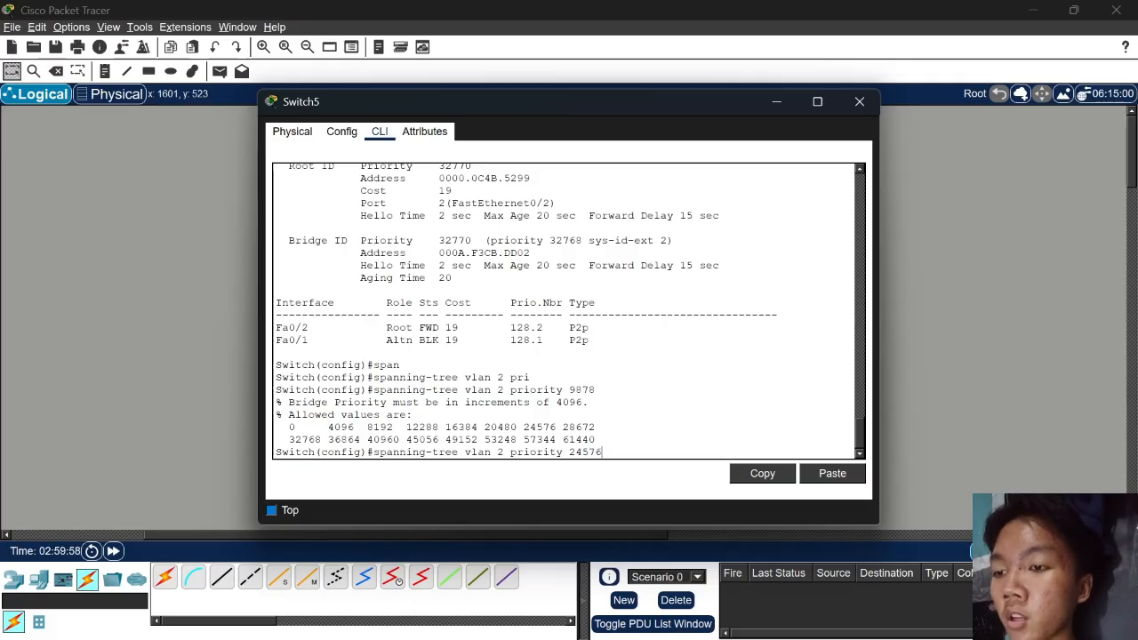
{"action": "key", "text": "Return"}
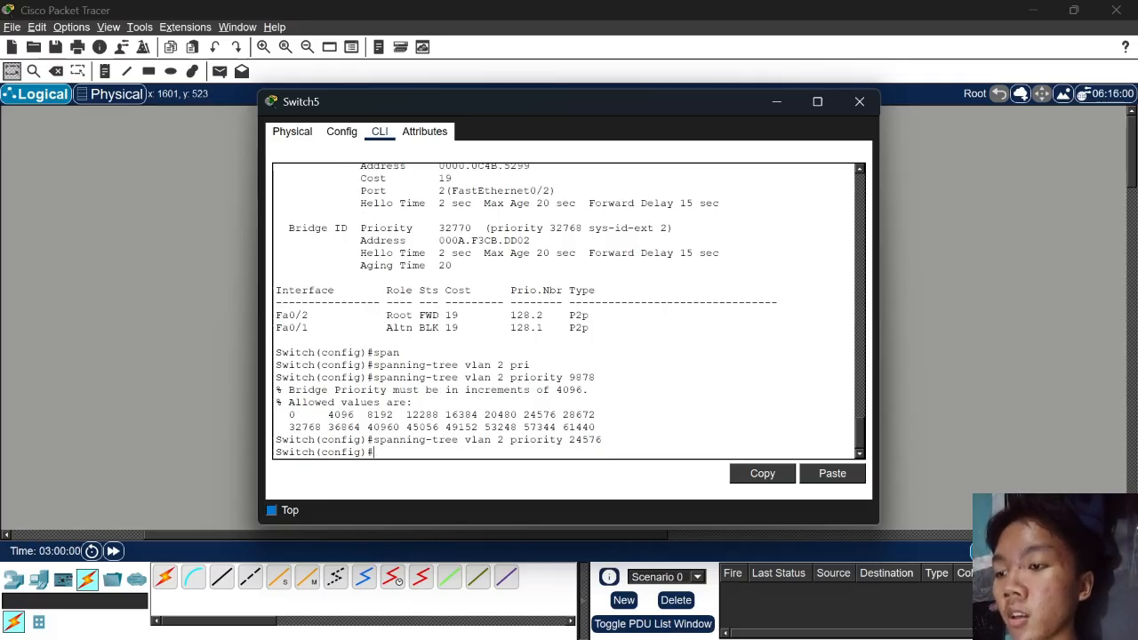
{"action": "left_click", "coordinate": [886, 377]}
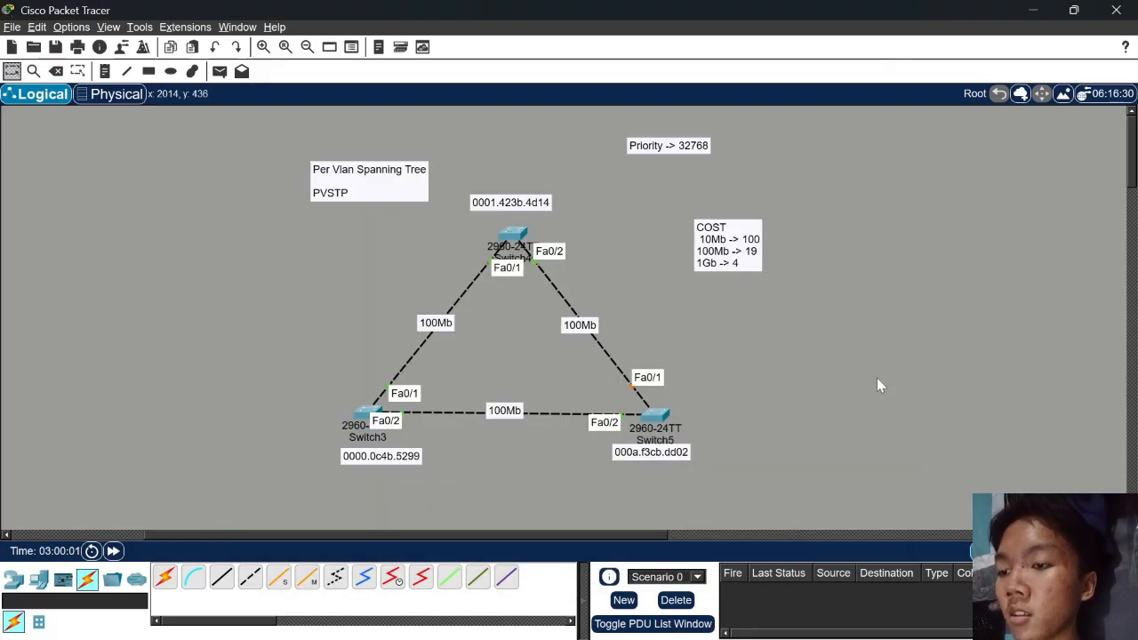
{"action": "left_click", "coordinate": [113, 552]}
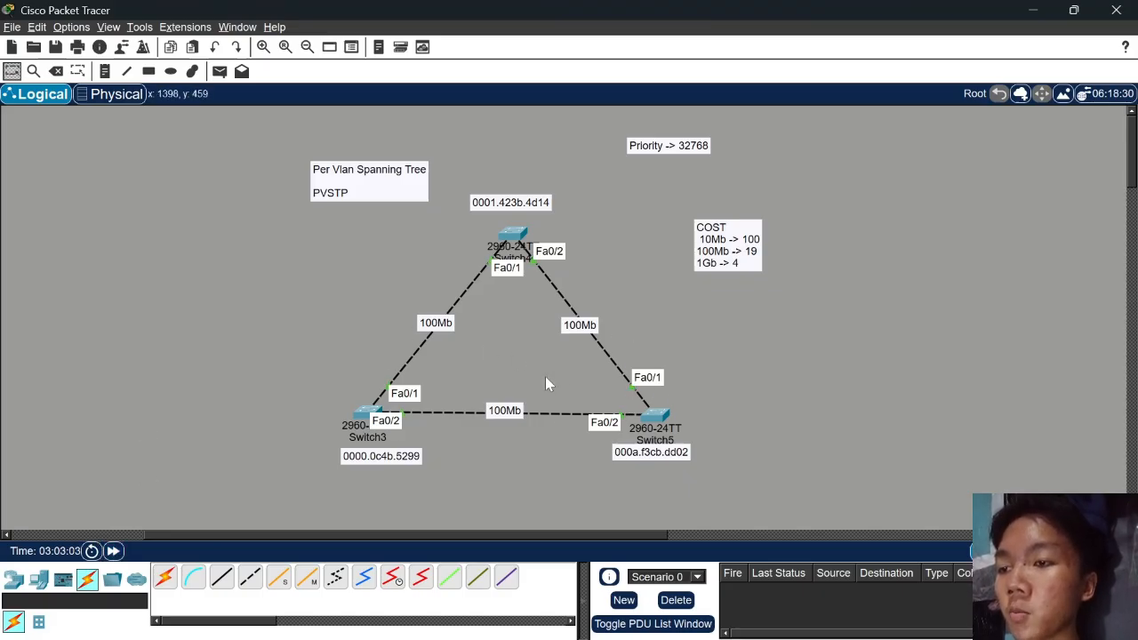
Display the spanning-tree status on Switch5 with "do sh spa", including the remaining output
{"action": "left_click", "coordinate": [658, 416]}
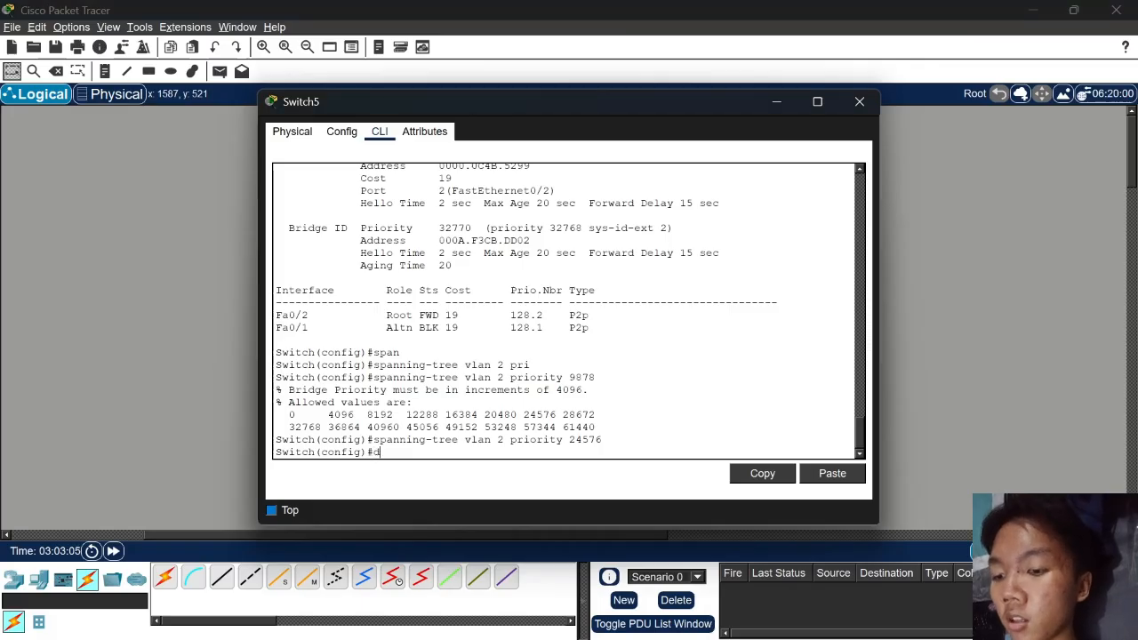
{"action": "type", "text": "do sh spa"}
{"action": "key", "text": "Return"}
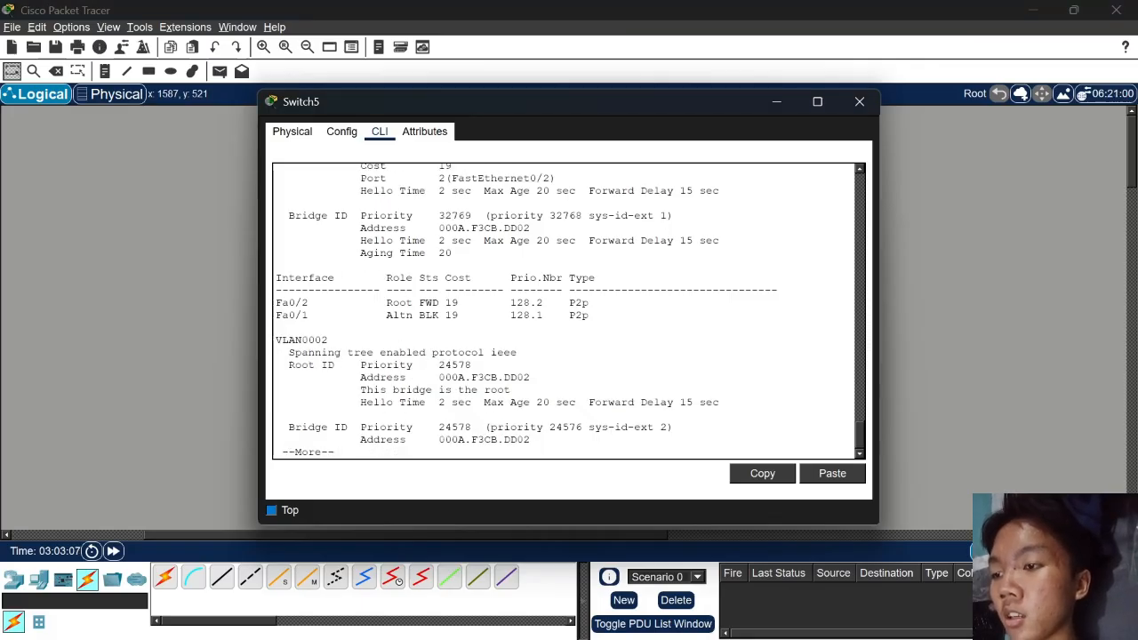
{"action": "key", "text": "space"}
{"action": "key", "text": "alt+Tab"}
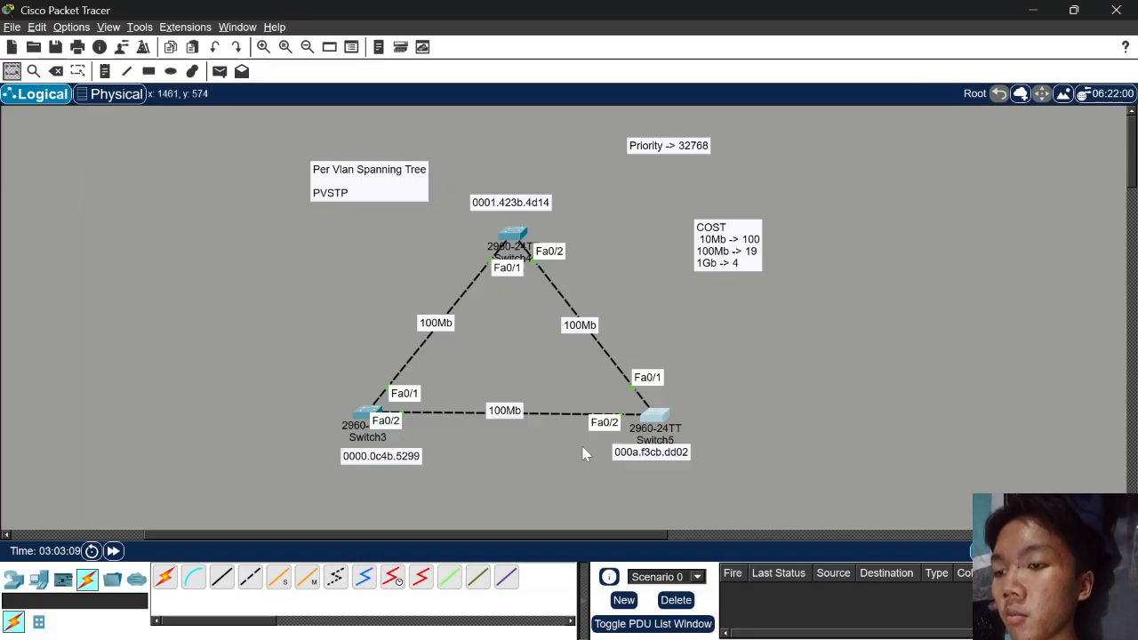
{"action": "key", "text": "alt+Tab"}
{"action": "scroll", "coordinate": [583, 445], "scroll_direction": "up", "scroll_amount": 1}
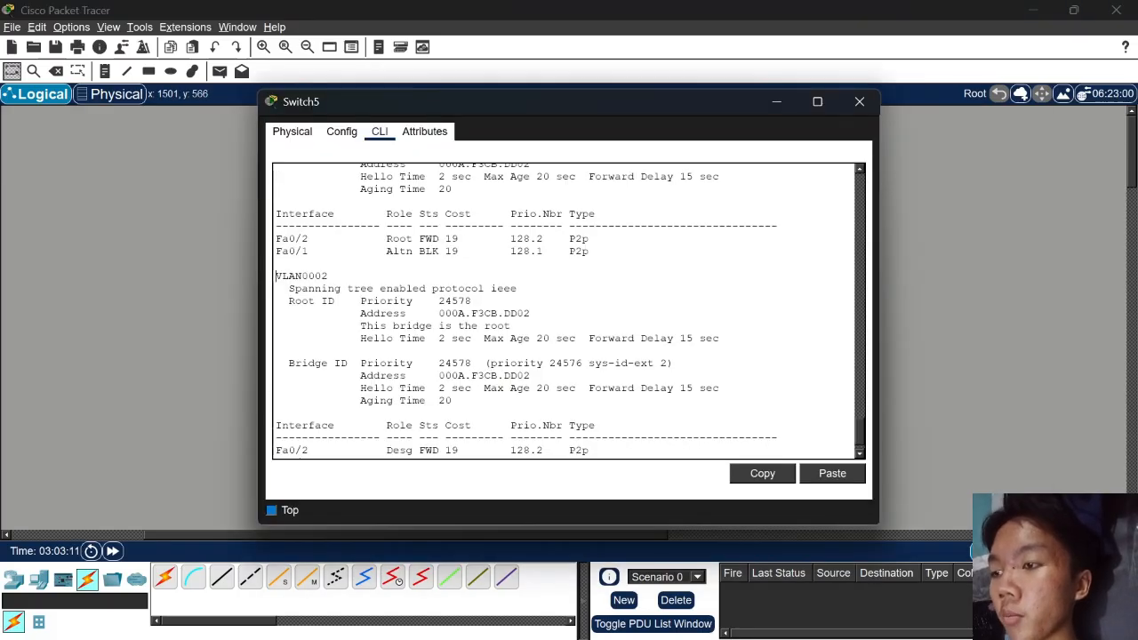
Compare the port roles and states of VLAN 1 and VLAN 2 in Switch5's spanning-tree output
{"action": "double_click", "coordinate": [302, 277]}
{"action": "scroll", "coordinate": [302, 276], "scroll_direction": "down", "scroll_amount": 1}
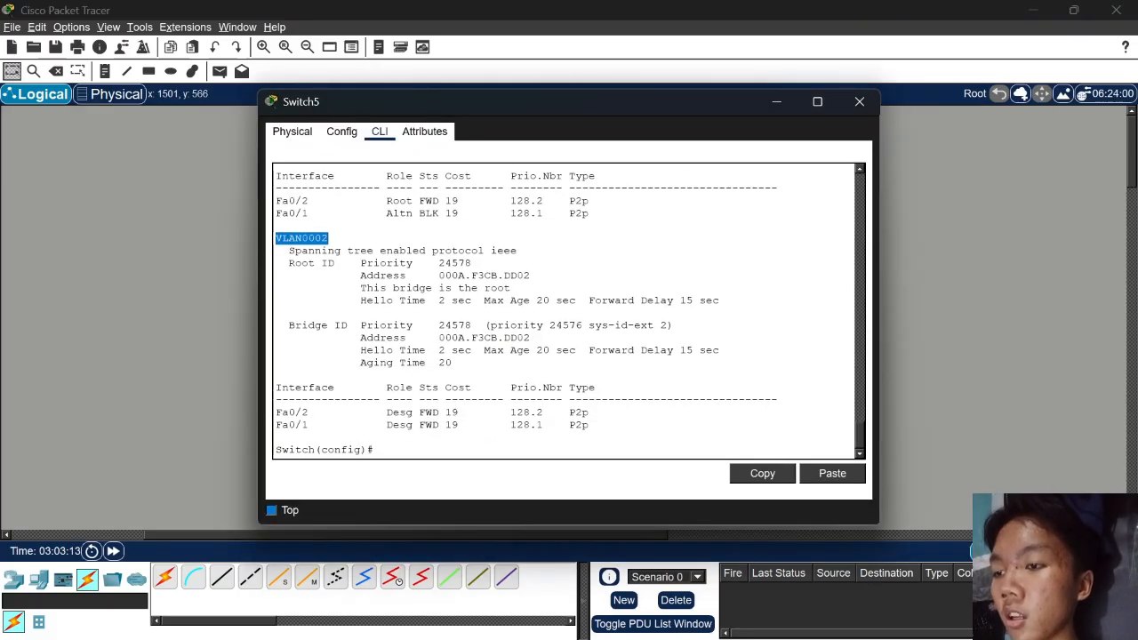
{"action": "left_click_drag", "start_coordinate": [386, 413], "coordinate": [590, 426]}
{"action": "scroll", "coordinate": [569, 311], "scroll_direction": "up", "scroll_amount": 6}
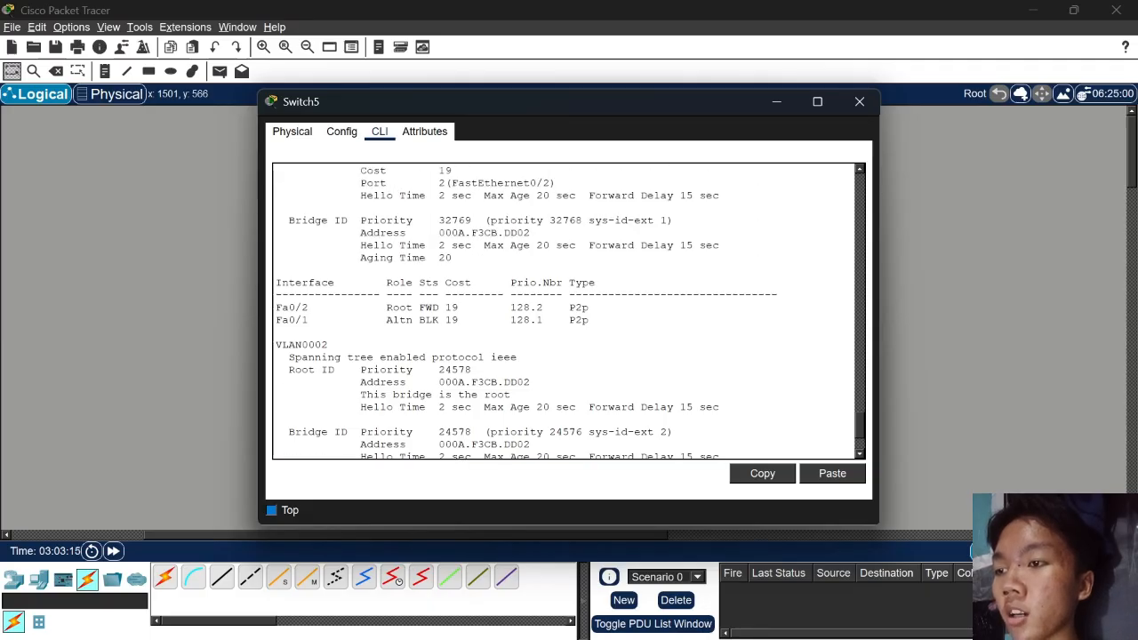
{"action": "left_click_drag", "start_coordinate": [386, 415], "coordinate": [590, 427]}
{"action": "scroll", "coordinate": [570, 311], "scroll_direction": "down", "scroll_amount": 5}
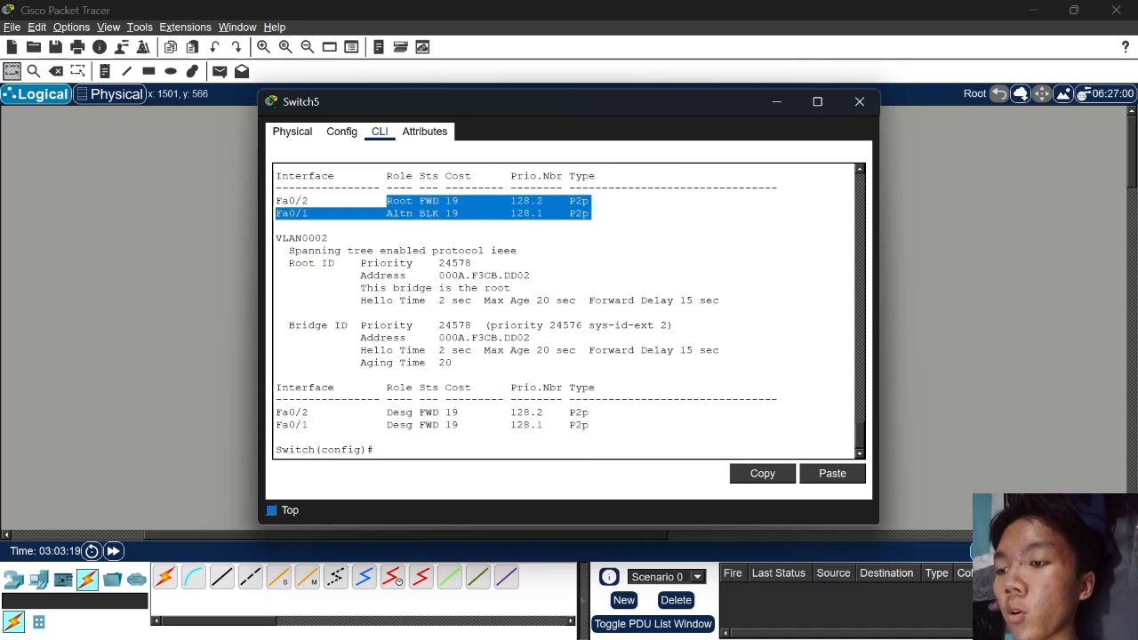
{"action": "left_click", "coordinate": [1018, 340]}
{"action": "mouse_move", "coordinate": [663, 418]}
{"action": "left_mouse_down"}
{"action": "mouse_move", "coordinate": [655, 425]}
{"action": "mouse_move", "coordinate": [660, 415]}
{"action": "left_mouse_up"}
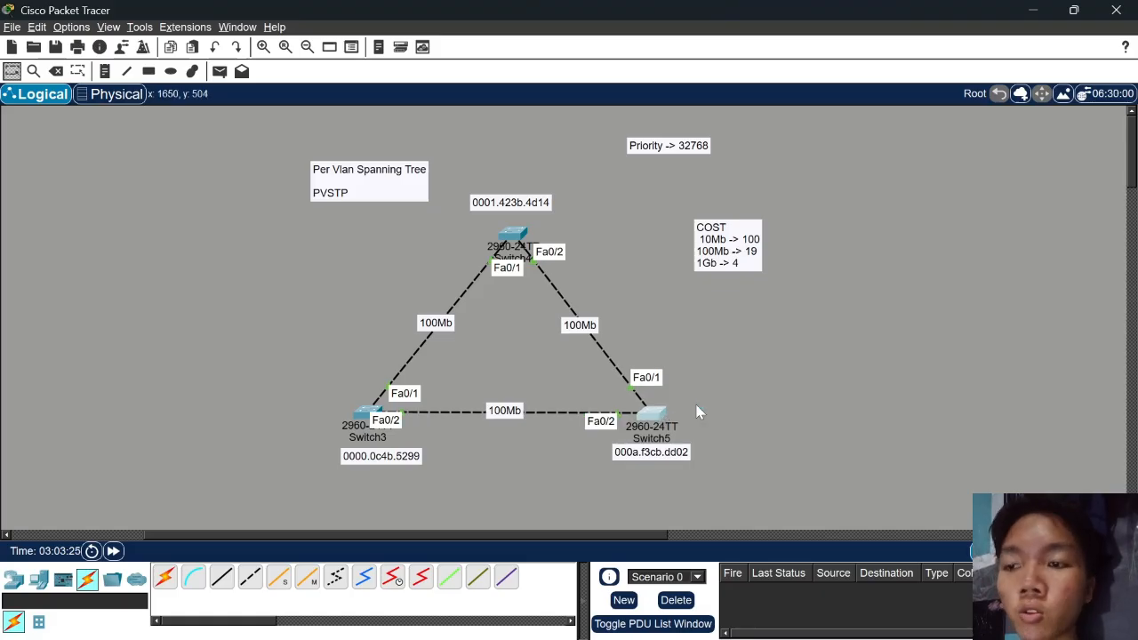
Leave interface-range configuration on Switch4 and display its spanning-tree status with "do sh span"
{"action": "left_click", "coordinate": [529, 242]}
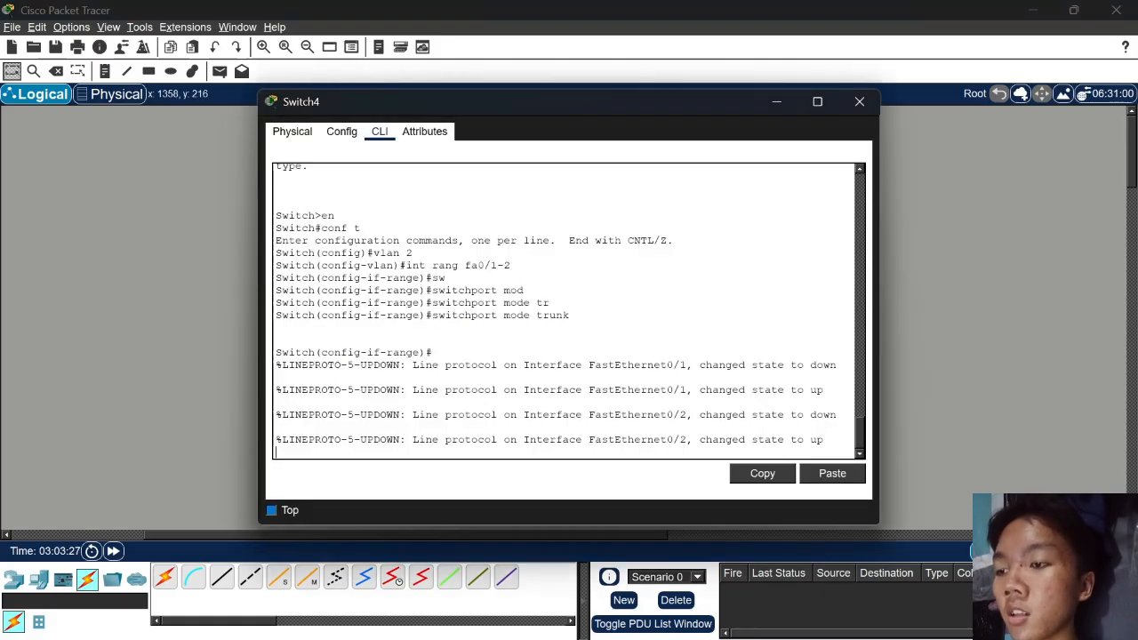
{"action": "key", "text": "Return"}
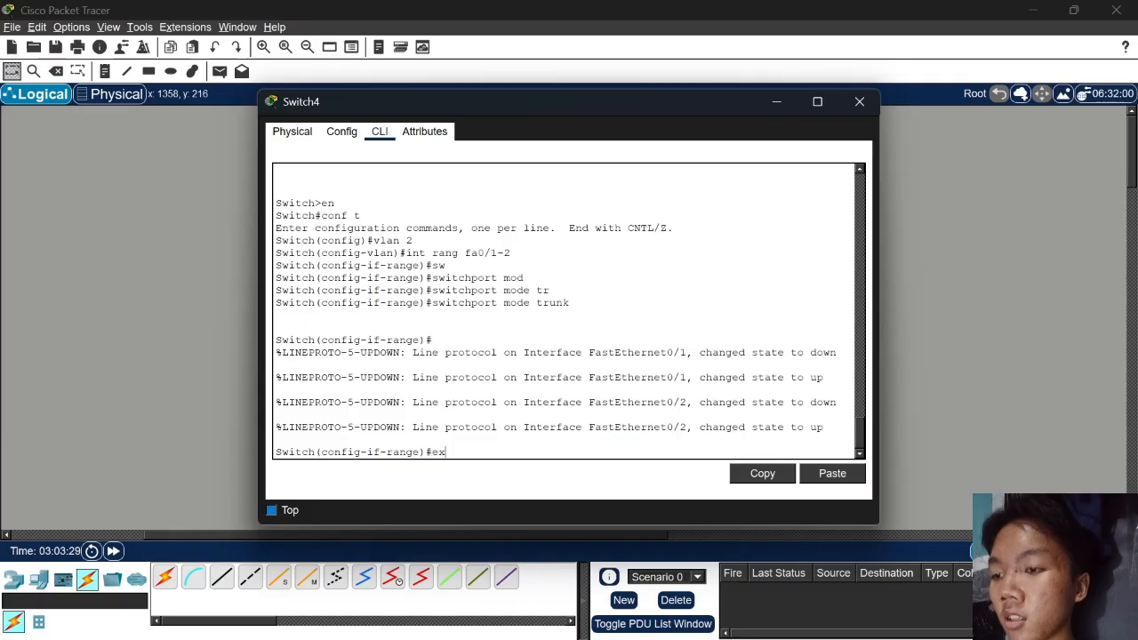
{"action": "type", "text": "ex"}
{"action": "key", "text": "Return"}
{"action": "type", "text": "do sh span"}
{"action": "key", "text": "Return"}
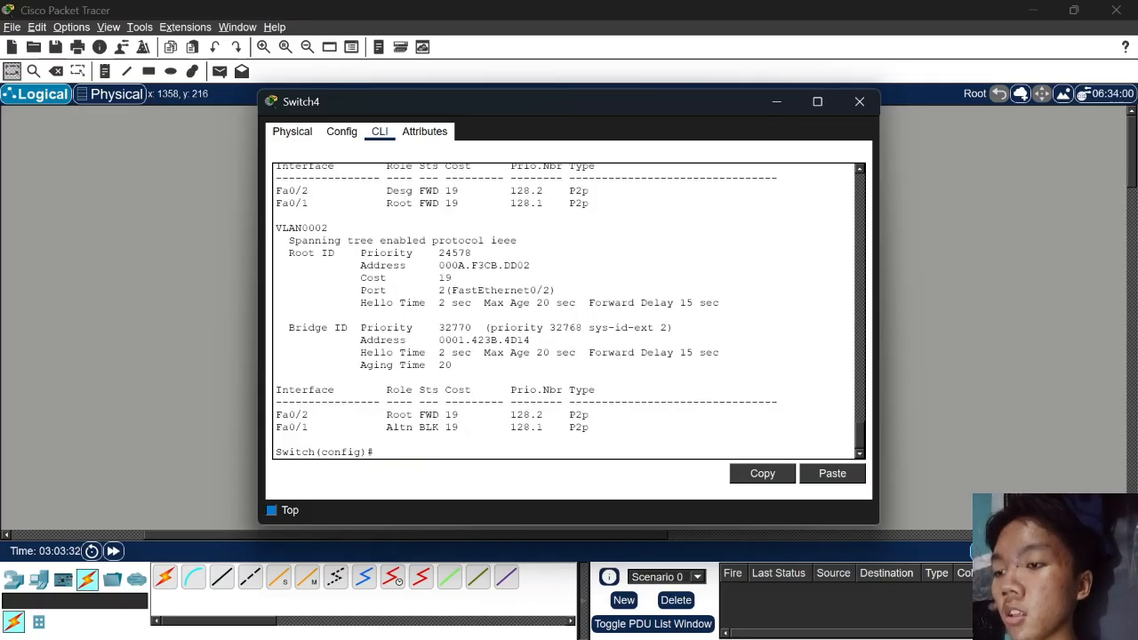
Examine the VLAN0002 port roles in Switch4's output and match Fa0/1 and Fa0/2 to the links in the topology
{"action": "scroll", "coordinate": [566, 311], "scroll_direction": "up", "scroll_amount": 1}
{"action": "double_click", "coordinate": [275, 263]}
{"action": "scroll", "coordinate": [276, 264], "scroll_direction": "down", "scroll_amount": 1}
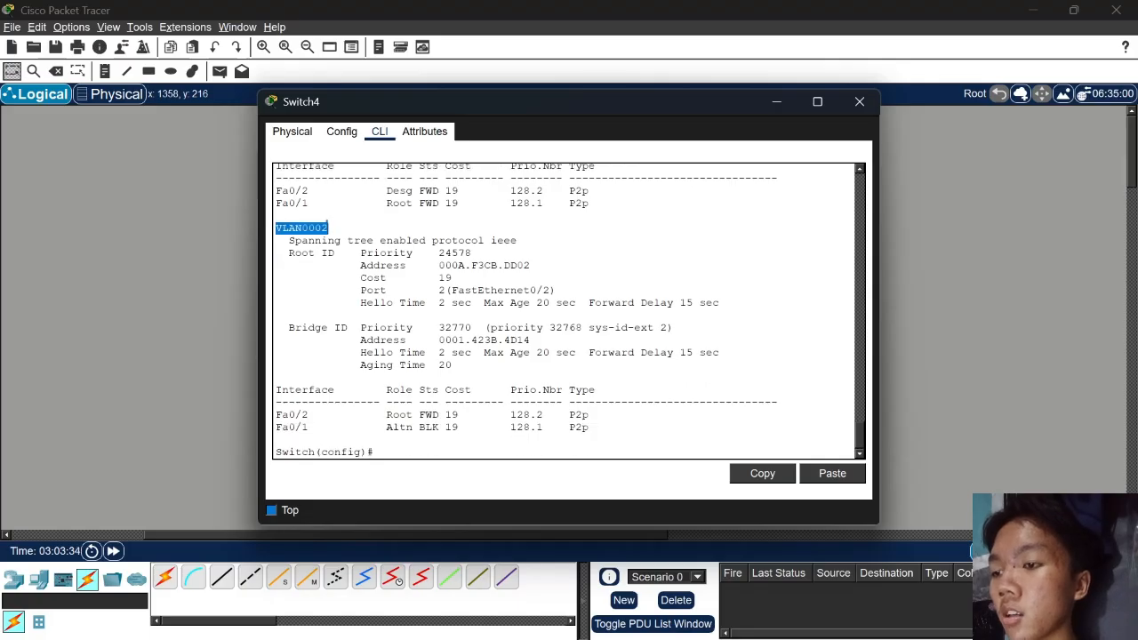
{"action": "mouse_move", "coordinate": [381, 425]}
{"action": "left_mouse_down"}
{"action": "mouse_move", "coordinate": [400, 426]}
{"action": "mouse_move", "coordinate": [400, 414]}
{"action": "left_mouse_up"}
{"action": "key", "text": "Escape"}
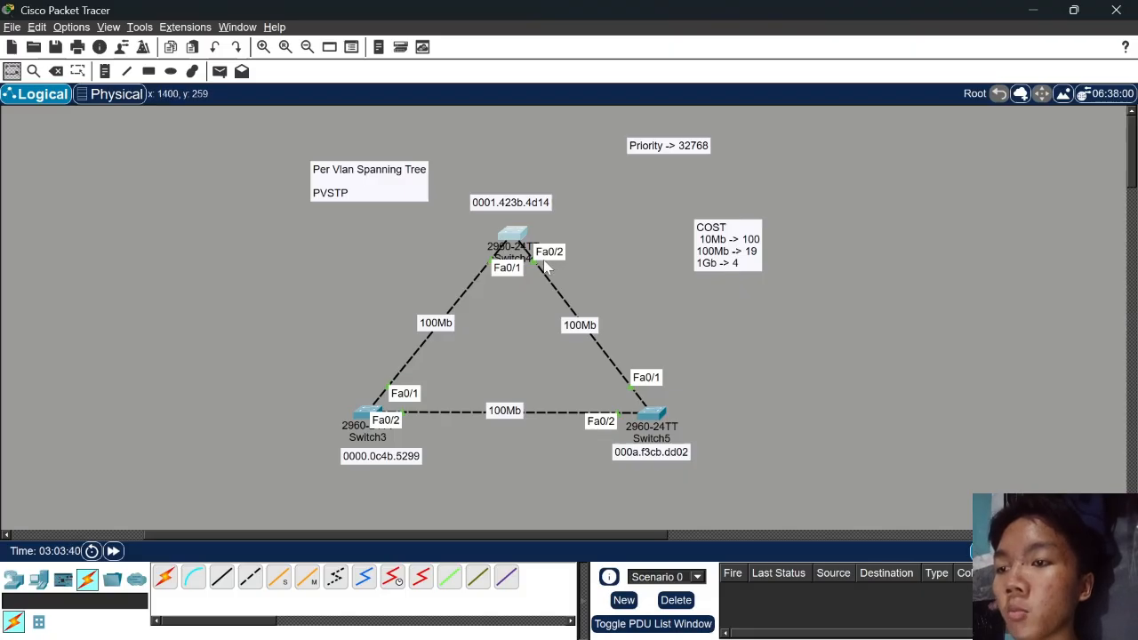
{"action": "left_click", "coordinate": [506, 260]}
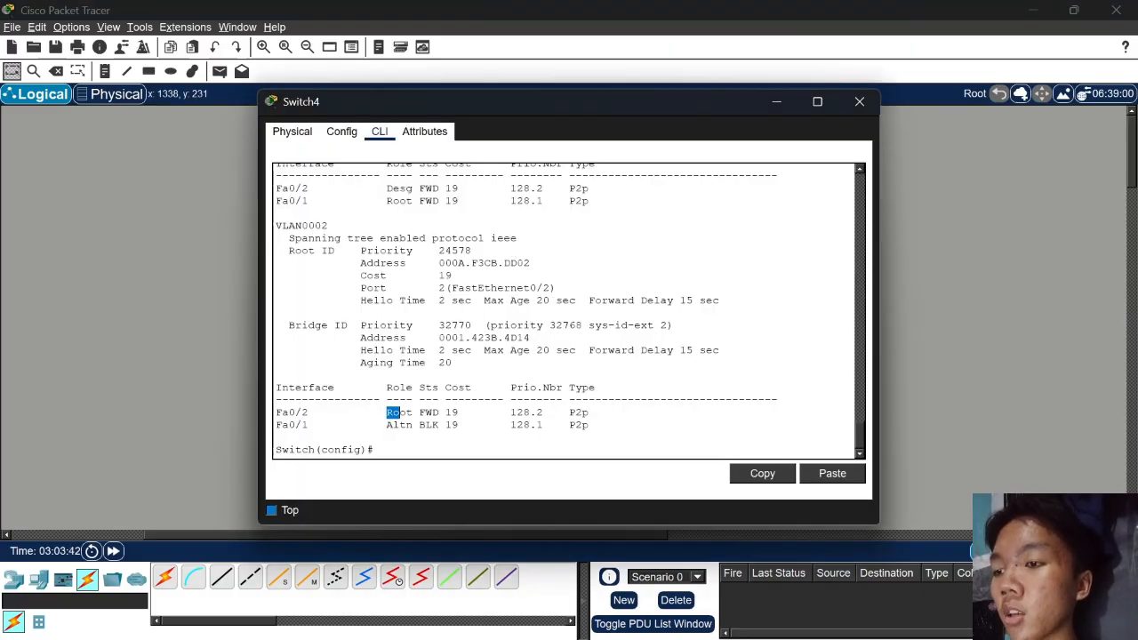
{"action": "key", "text": "Escape"}
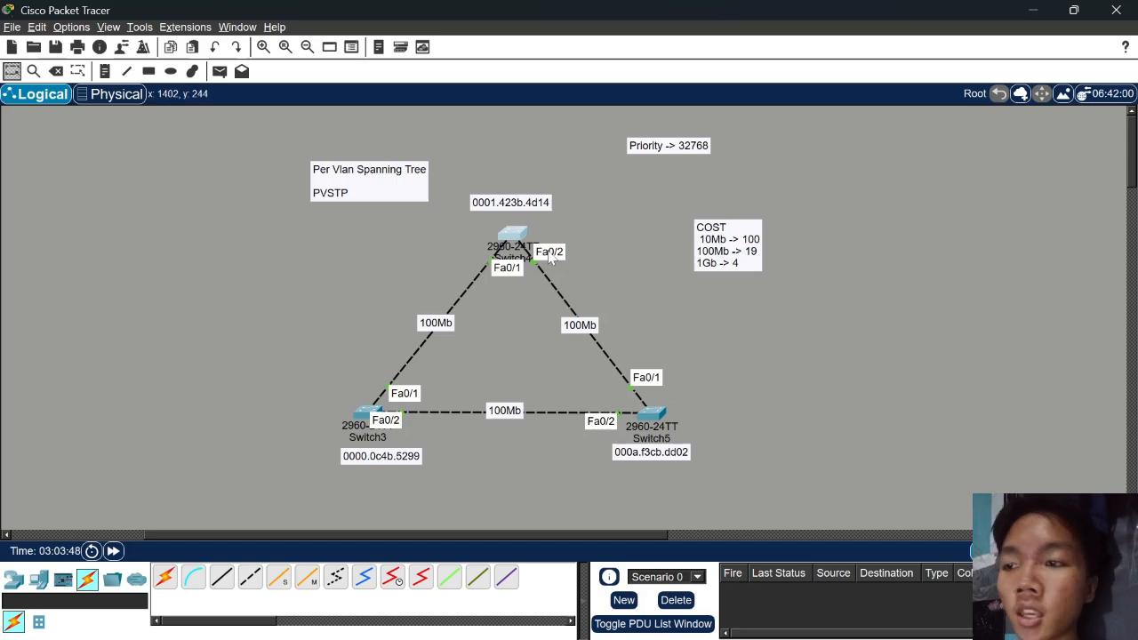
{"action": "left_click", "coordinate": [522, 240]}
{"action": "key", "text": "Escape"}
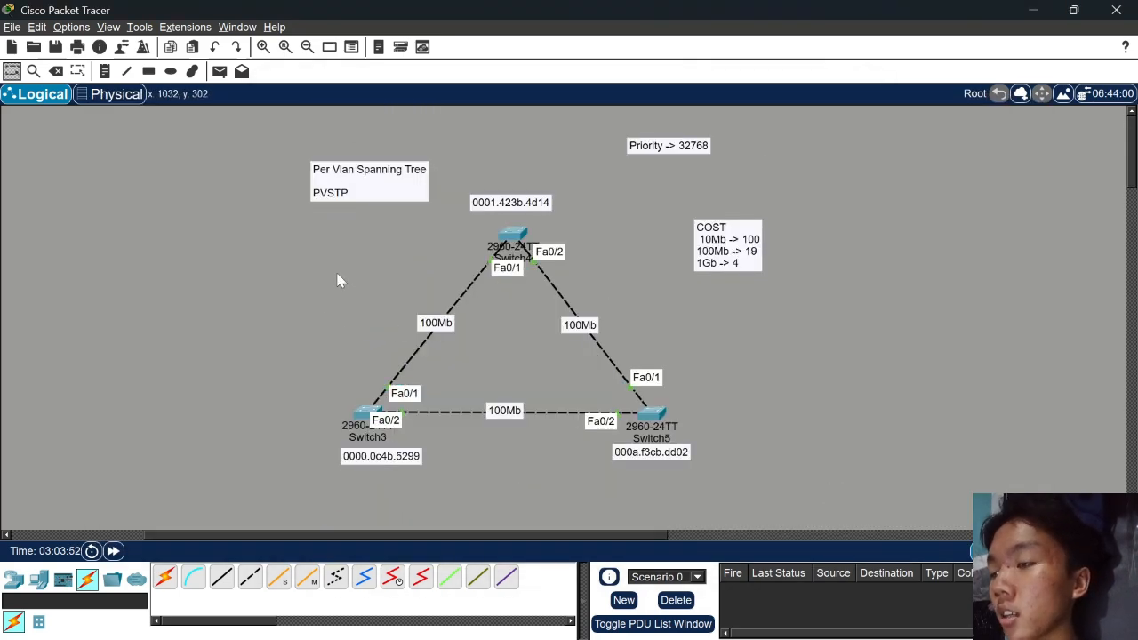
Add four PCs to the workspace, two beside Switch4 and two beside Switch3
{"action": "left_click", "coordinate": [37, 579]}
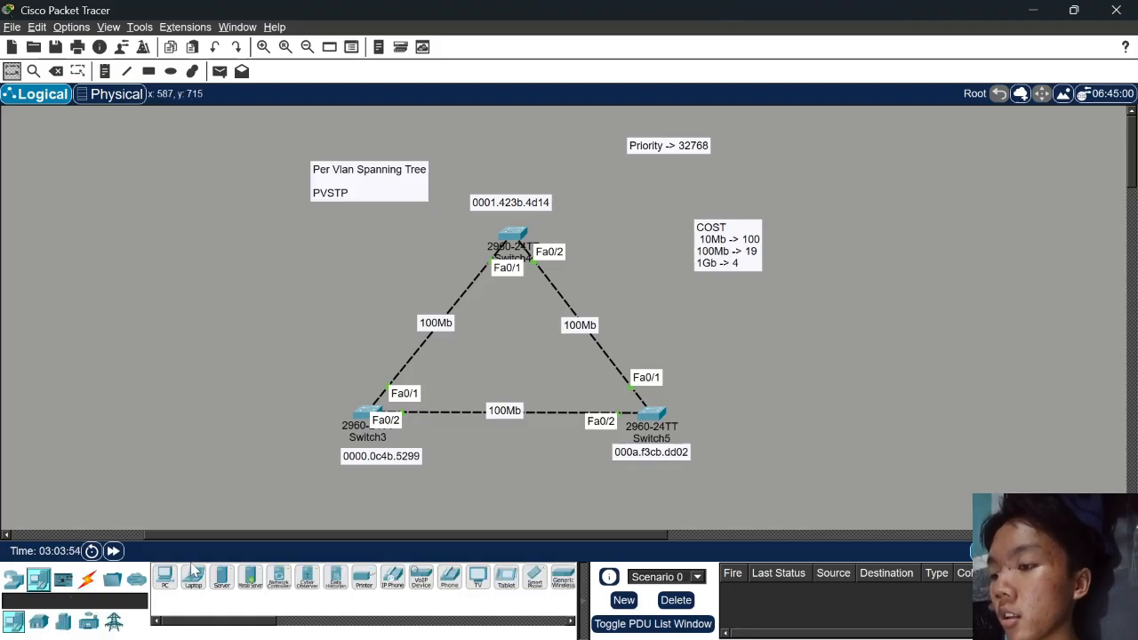
{"action": "left_click", "coordinate": [163, 579]}
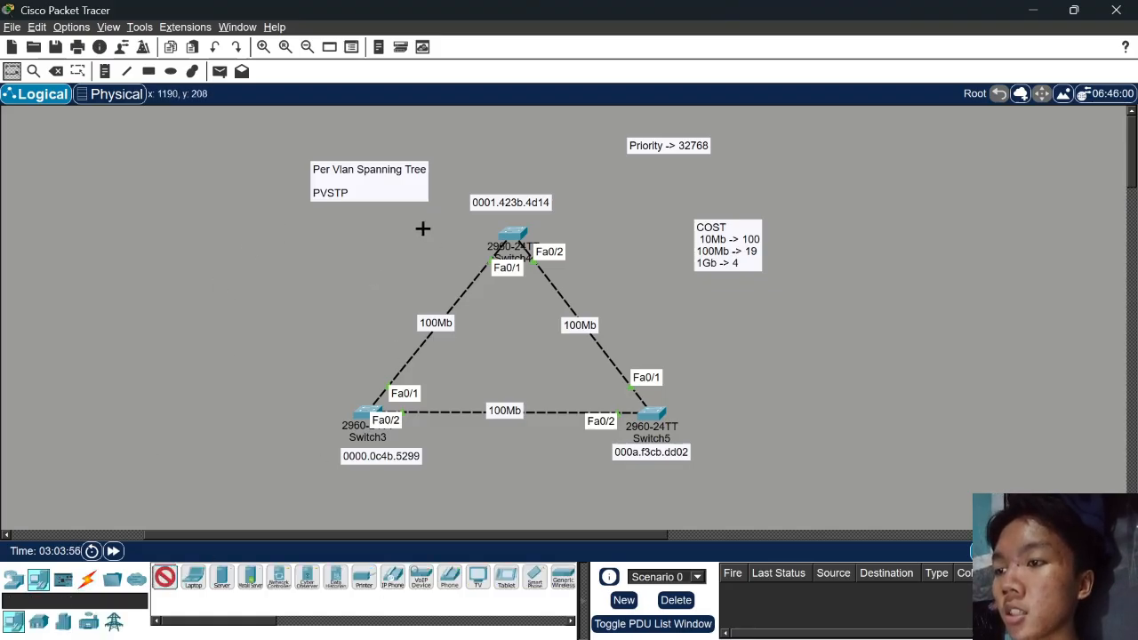
{"action": "left_click", "coordinate": [419, 227]}
{"action": "left_click", "coordinate": [385, 240]}
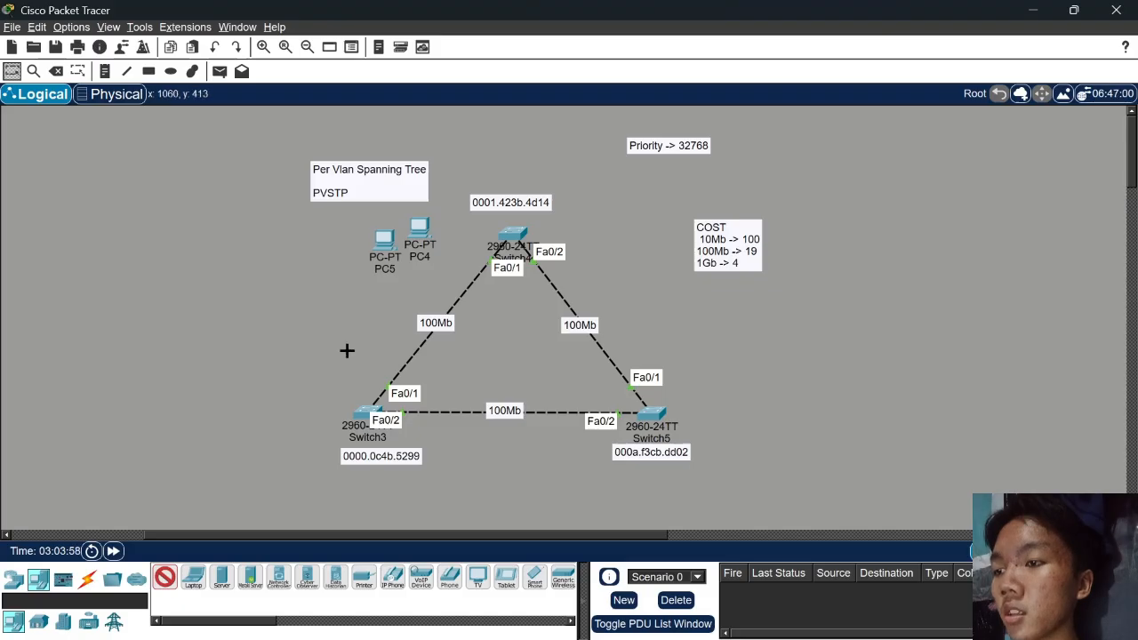
{"action": "left_click", "coordinate": [264, 386]}
{"action": "left_click", "coordinate": [275, 465]}
{"action": "key", "text": "Escape"}
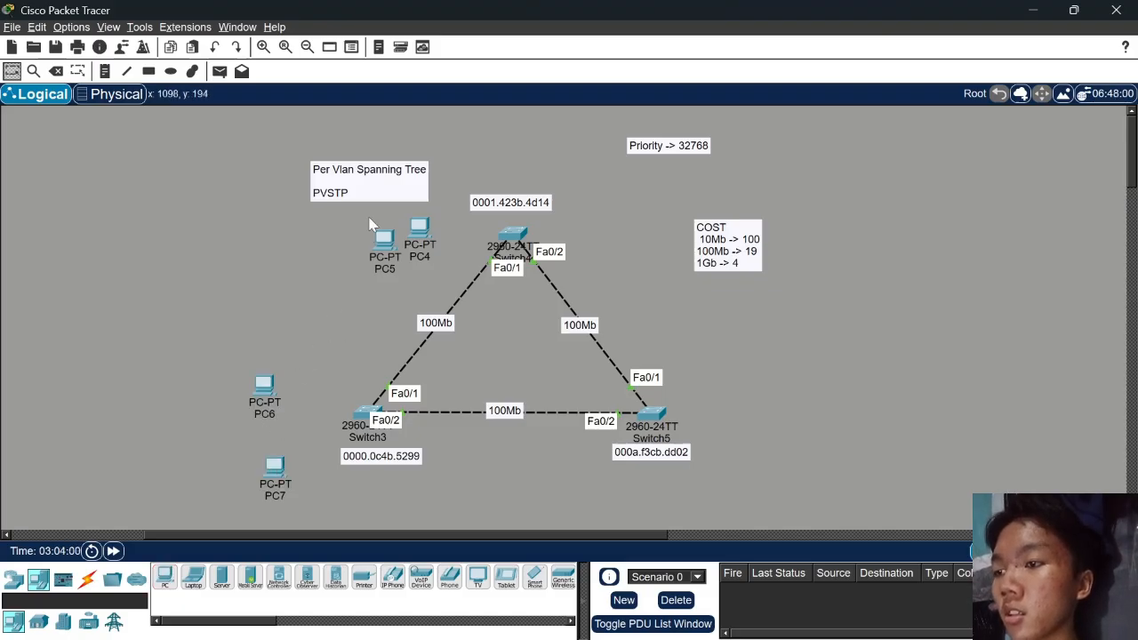
Move the Per Vlan Spanning Tree note farther from the topology and spread PC4 and PC5 apart near Switch4
{"action": "left_click_drag", "start_coordinate": [376, 190], "coordinate": [224, 178]}
{"action": "left_click_drag", "start_coordinate": [420, 233], "coordinate": [433, 172]}
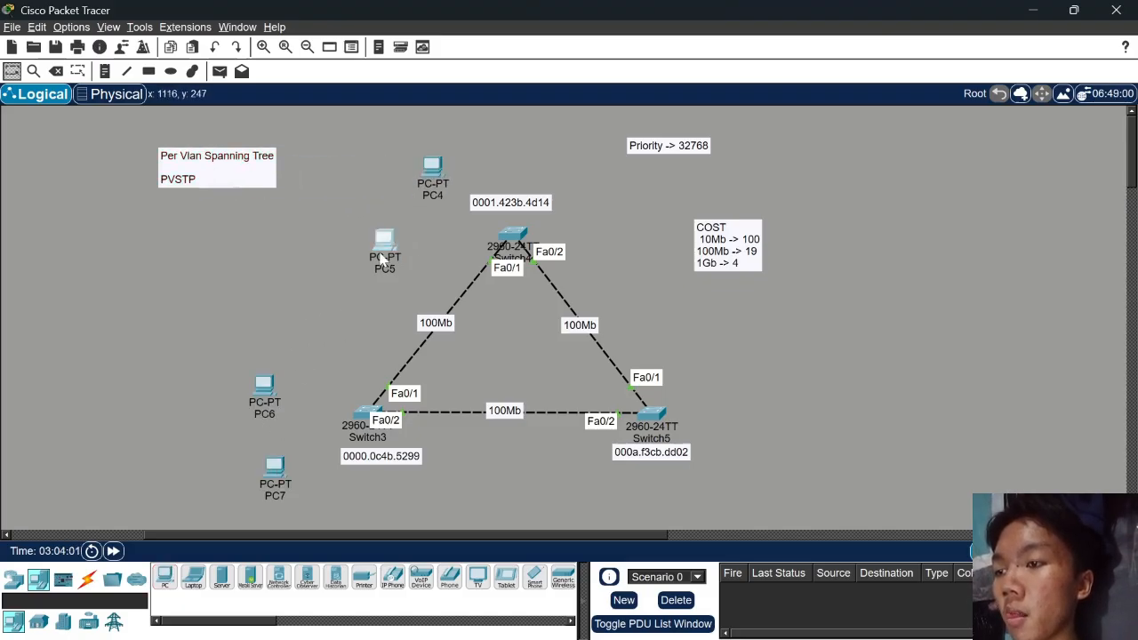
{"action": "left_click_drag", "start_coordinate": [384, 237], "coordinate": [377, 223]}
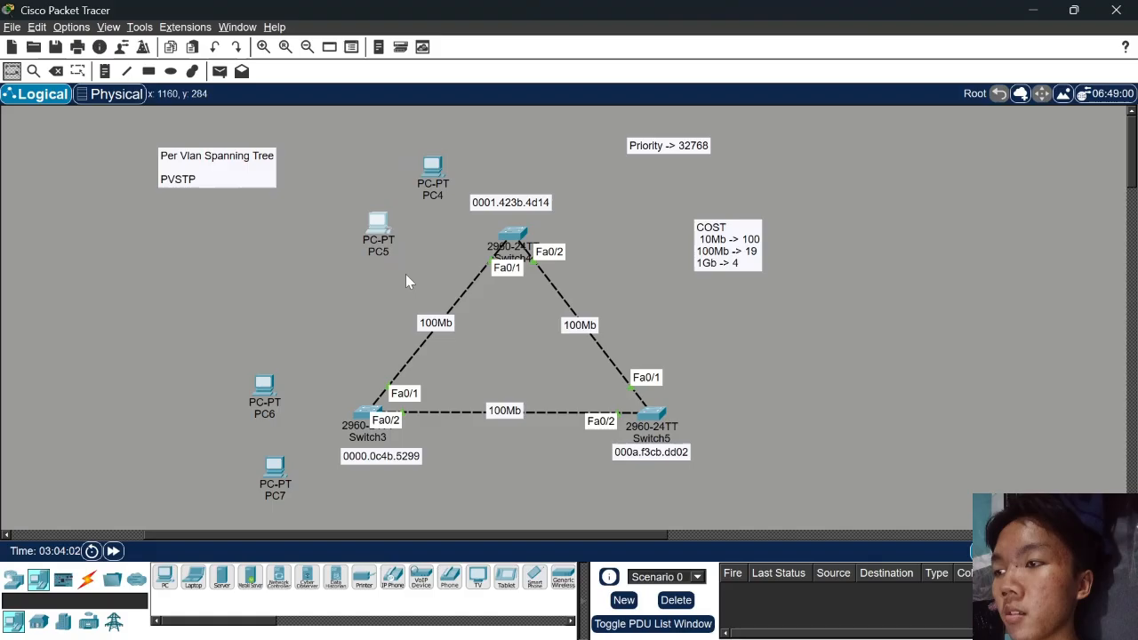
Draw cyan-filled rectangles with a black outline around PC7 and PC5
{"action": "left_click", "coordinate": [148, 71]}
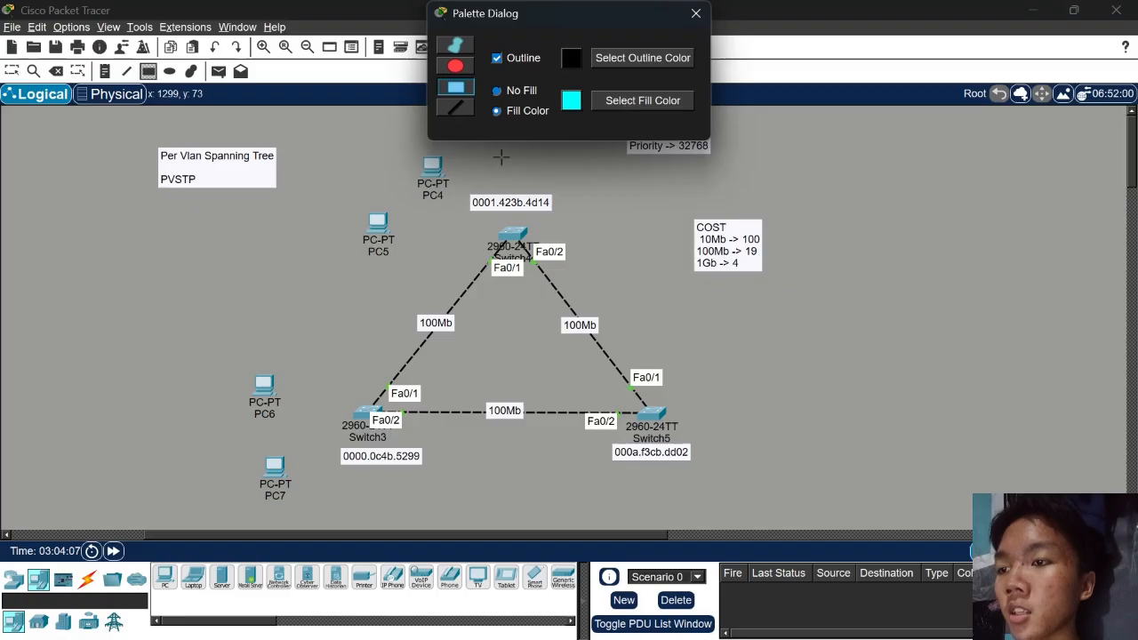
{"action": "left_click_drag", "start_coordinate": [245, 447], "coordinate": [324, 513]}
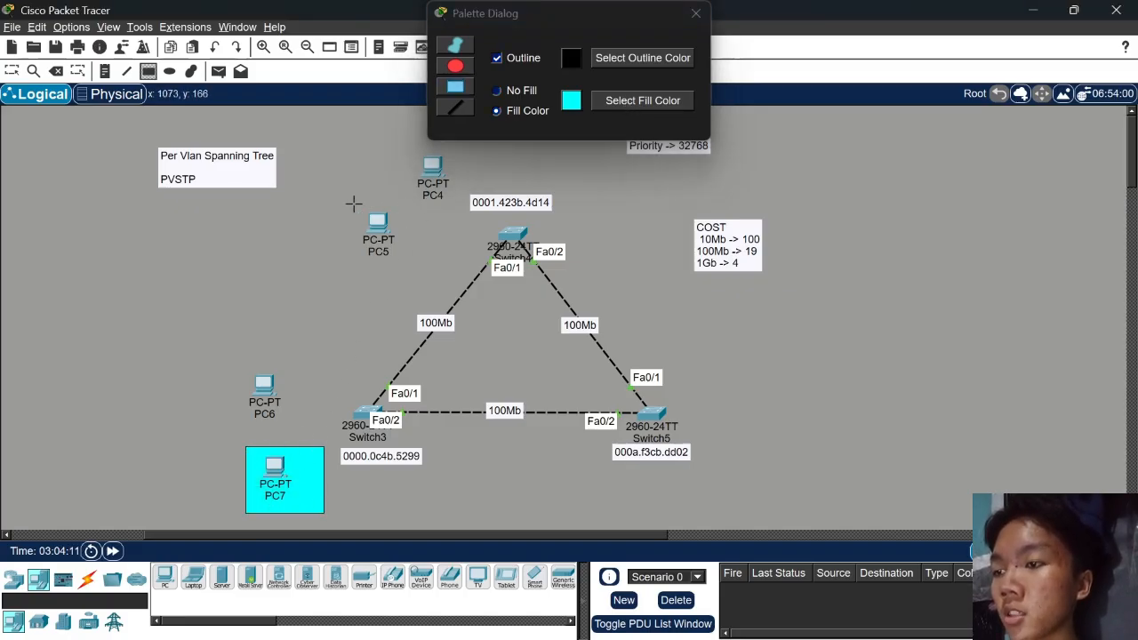
{"action": "left_click_drag", "start_coordinate": [354, 203], "coordinate": [406, 274]}
Change the fill color to yellow and draw rectangles around PC6 and PC4
{"action": "left_click", "coordinate": [629, 108]}
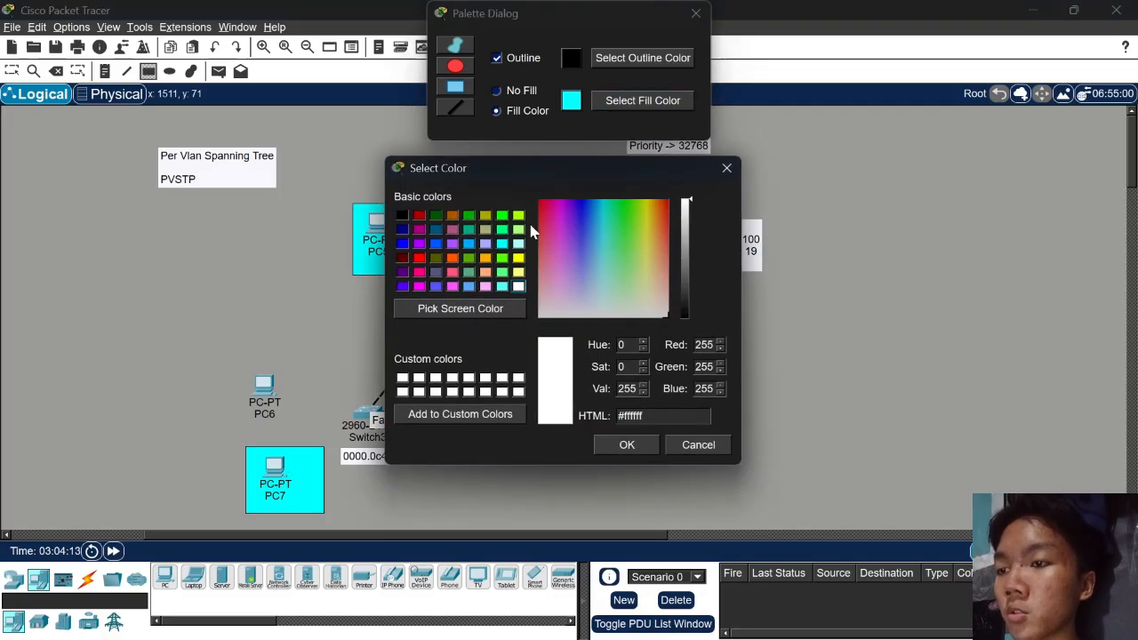
{"action": "left_click", "coordinate": [519, 257]}
{"action": "left_click", "coordinate": [615, 445]}
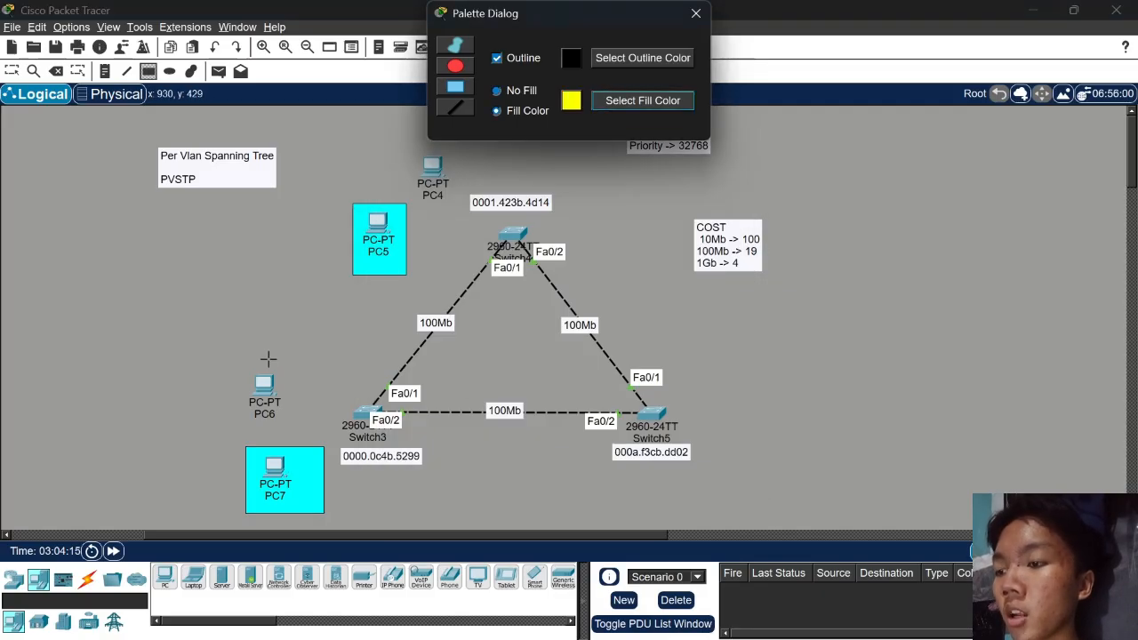
{"action": "left_click_drag", "start_coordinate": [242, 357], "coordinate": [296, 433]}
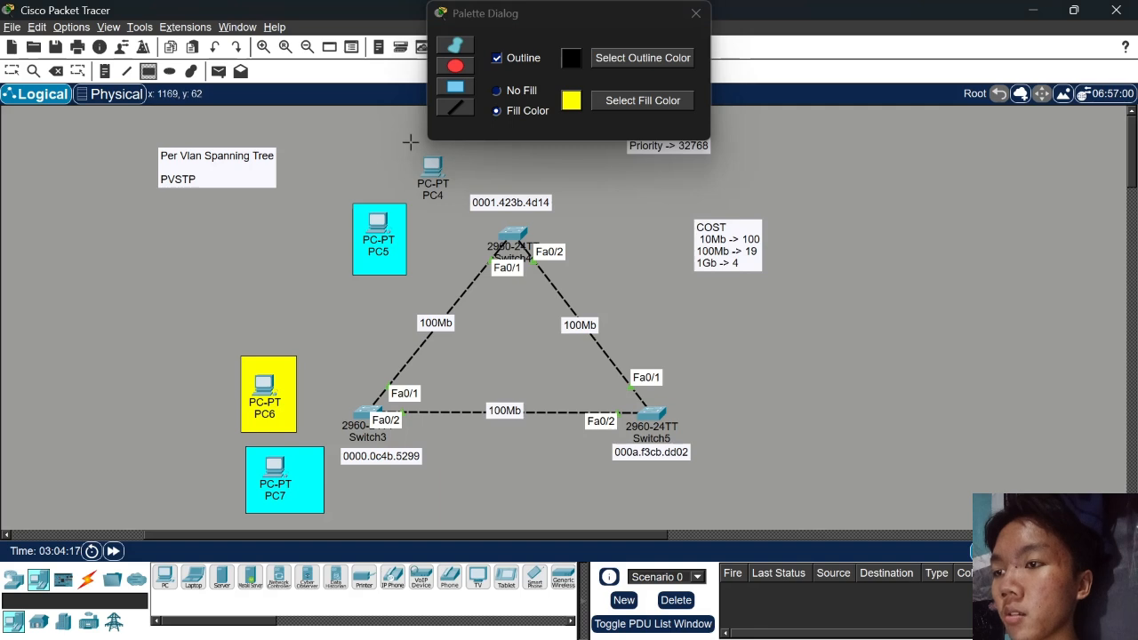
{"action": "left_click_drag", "start_coordinate": [411, 142], "coordinate": [461, 219]}
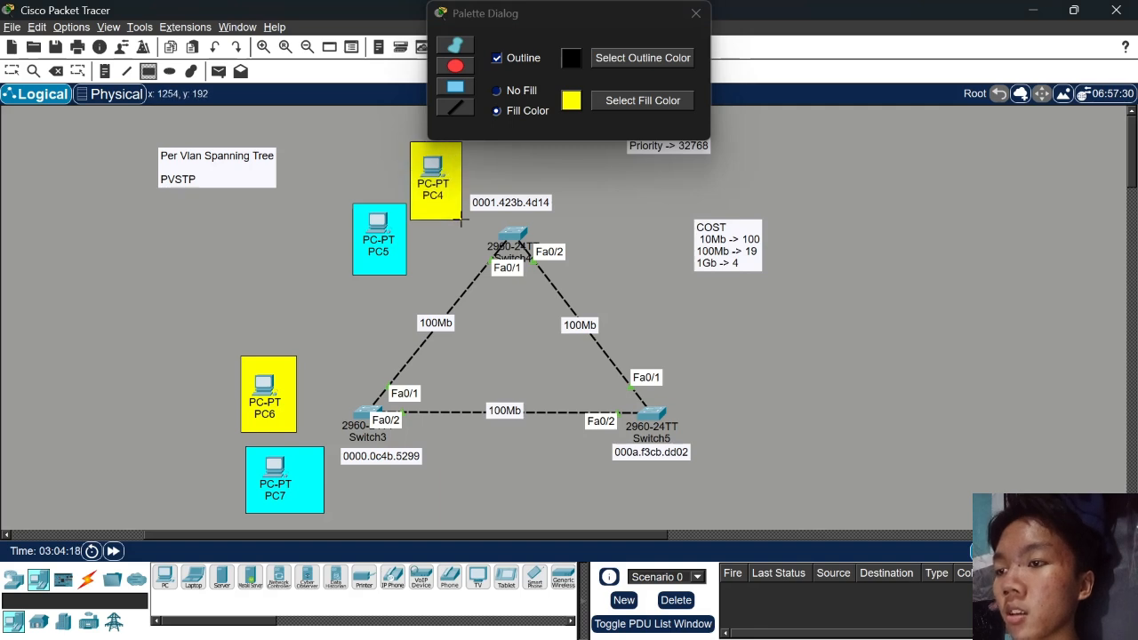
{"action": "left_click", "coordinate": [696, 14]}
{"action": "scroll", "coordinate": [224, 184], "scroll_direction": "down", "scroll_amount": 1}
{"action": "scroll", "coordinate": [234, 223], "scroll_direction": "up", "scroll_amount": 1}
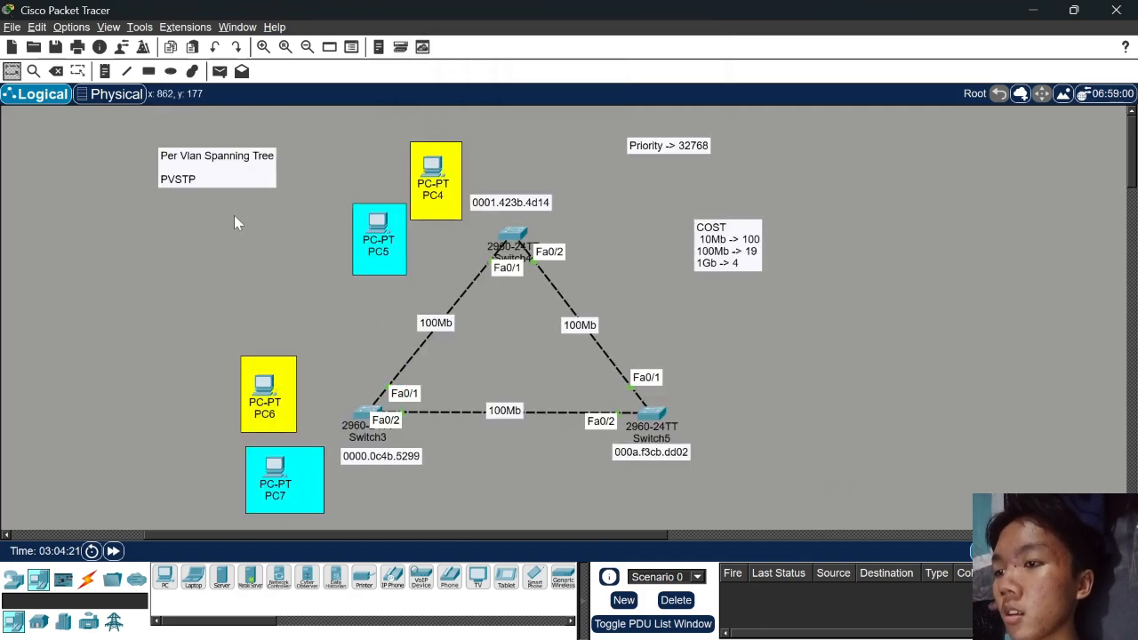
Cable PC7 and PC6 to Switch3 using automatically chosen connection types
{"action": "left_click", "coordinate": [87, 579]}
{"action": "left_click", "coordinate": [165, 578]}
{"action": "left_click", "coordinate": [292, 478]}
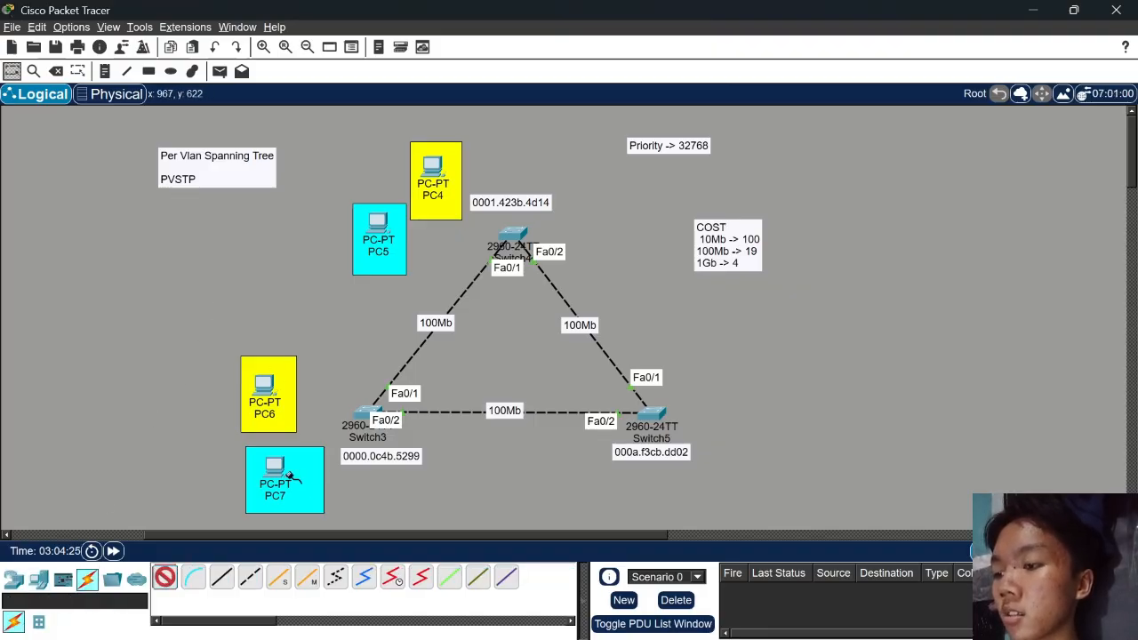
{"action": "left_click", "coordinate": [364, 415]}
{"action": "left_click", "coordinate": [266, 395]}
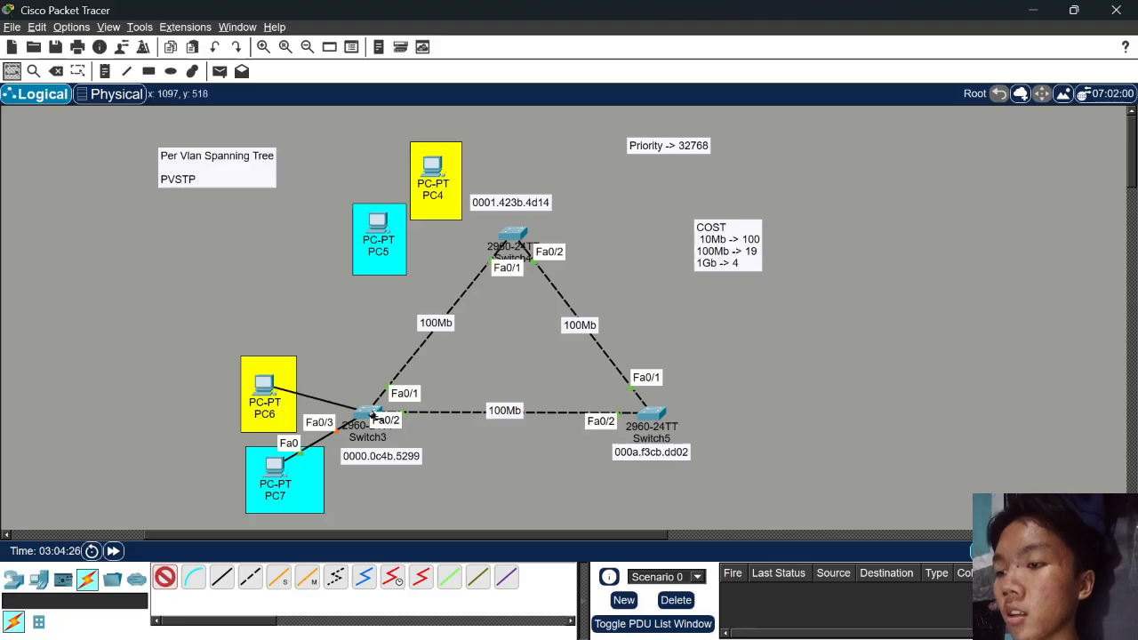
{"action": "left_click", "coordinate": [364, 417]}
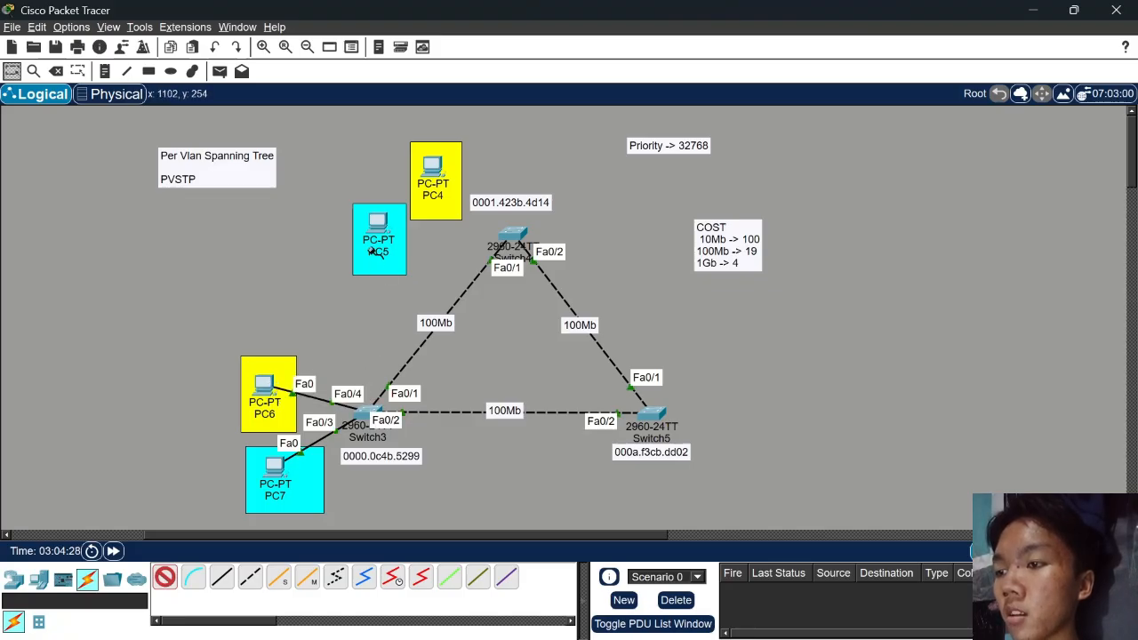
Cable PC5 and PC4 to Switch4, and move Switch4's MAC address label clear of the port labels
{"action": "left_click", "coordinate": [388, 229]}
{"action": "left_click", "coordinate": [513, 230]}
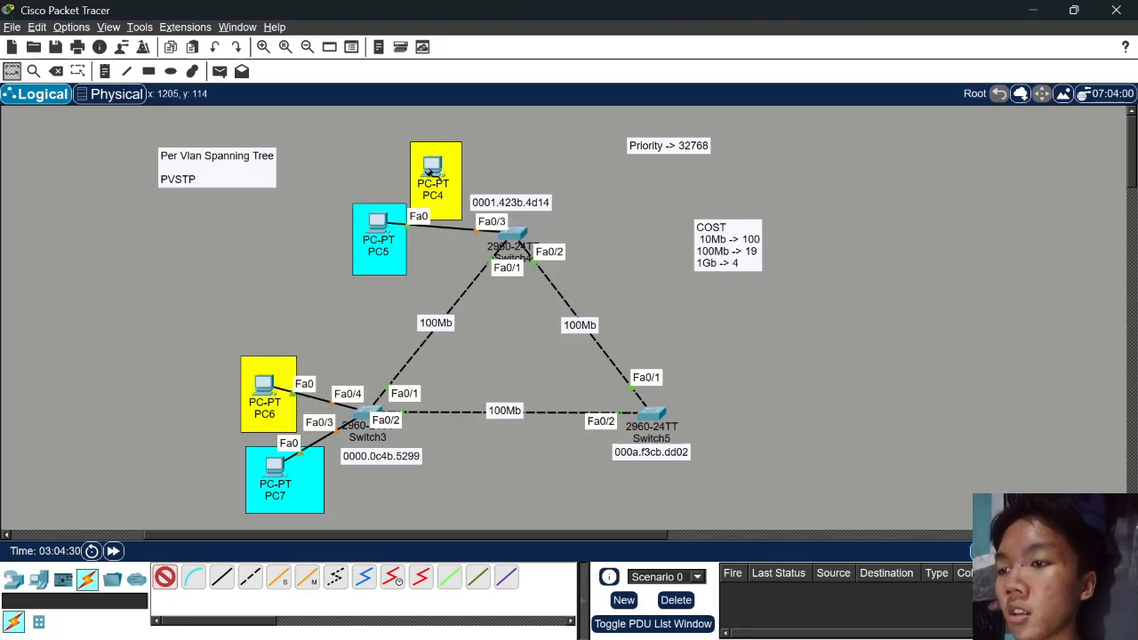
{"action": "left_click", "coordinate": [433, 173]}
{"action": "left_click", "coordinate": [505, 235]}
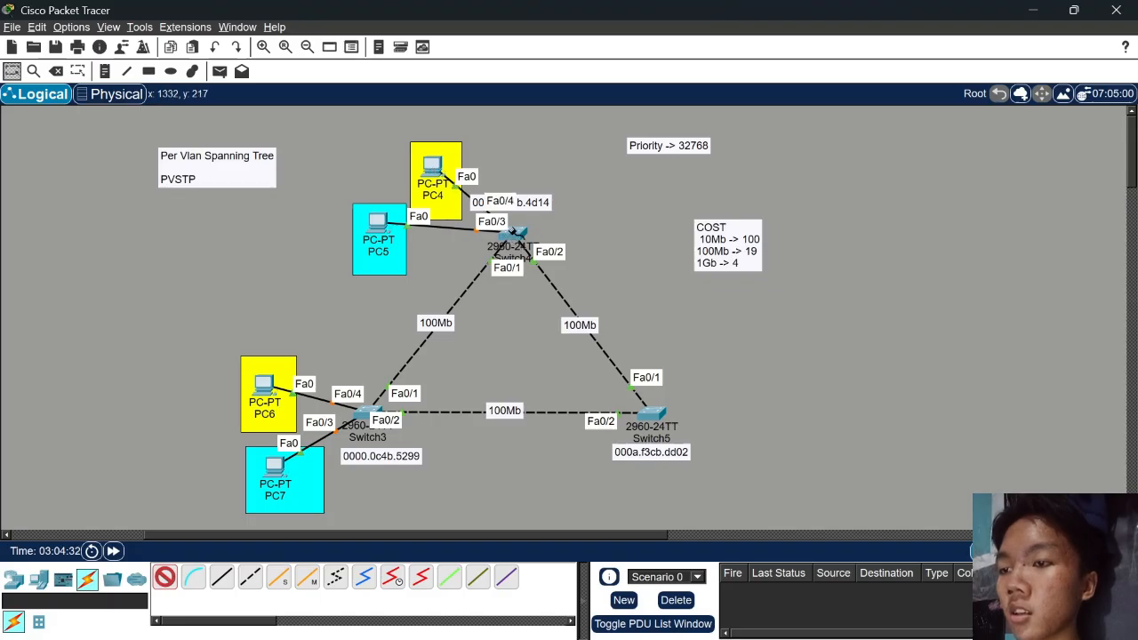
{"action": "left_click_drag", "start_coordinate": [511, 202], "coordinate": [580, 189]}
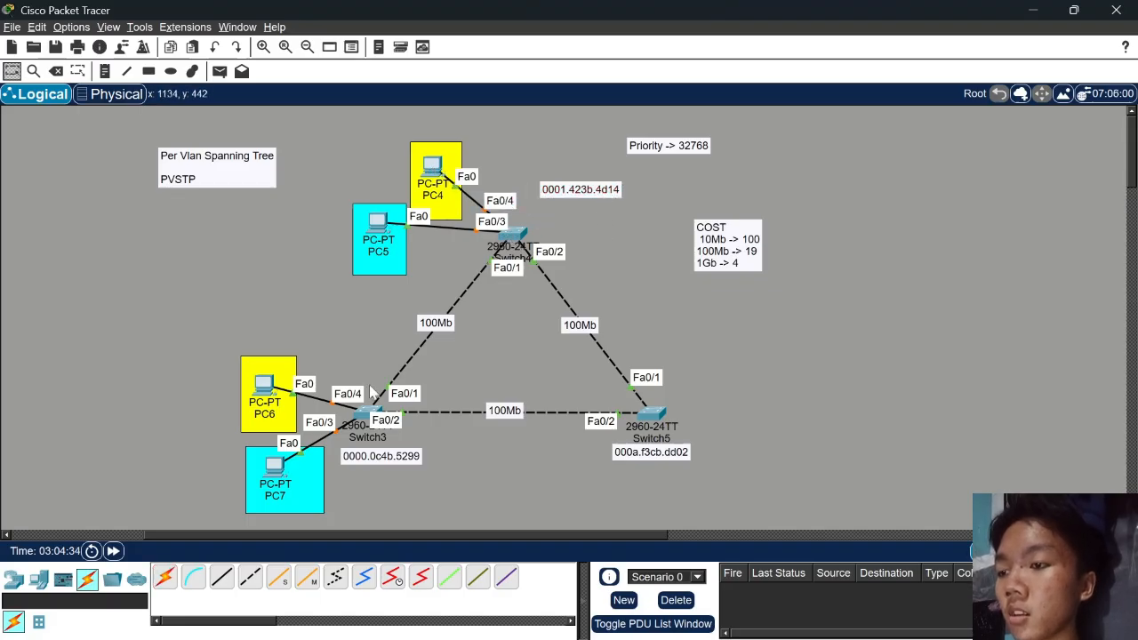
On Switch3's command line, exit global configuration mode and re-enter it from the terminal
{"action": "left_click", "coordinate": [369, 414]}
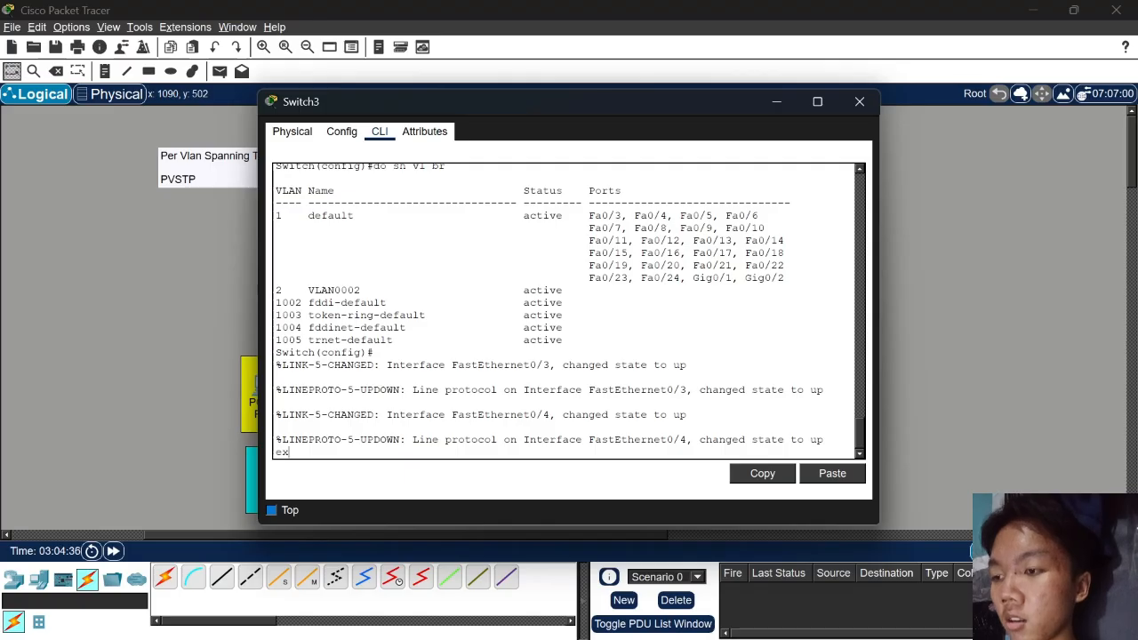
{"action": "type", "text": "ex"}
{"action": "key", "text": "Return"}
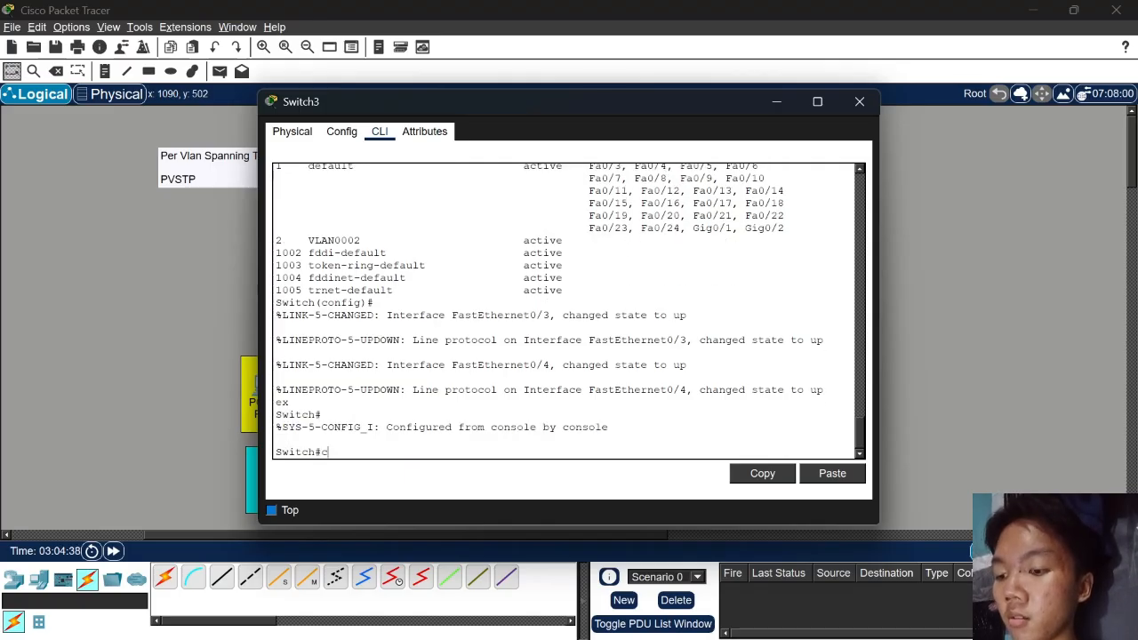
{"action": "type", "text": "conf"}
{"action": "key", "text": "Return"}
{"action": "type", "text": "t"}
{"action": "key", "text": "Return"}
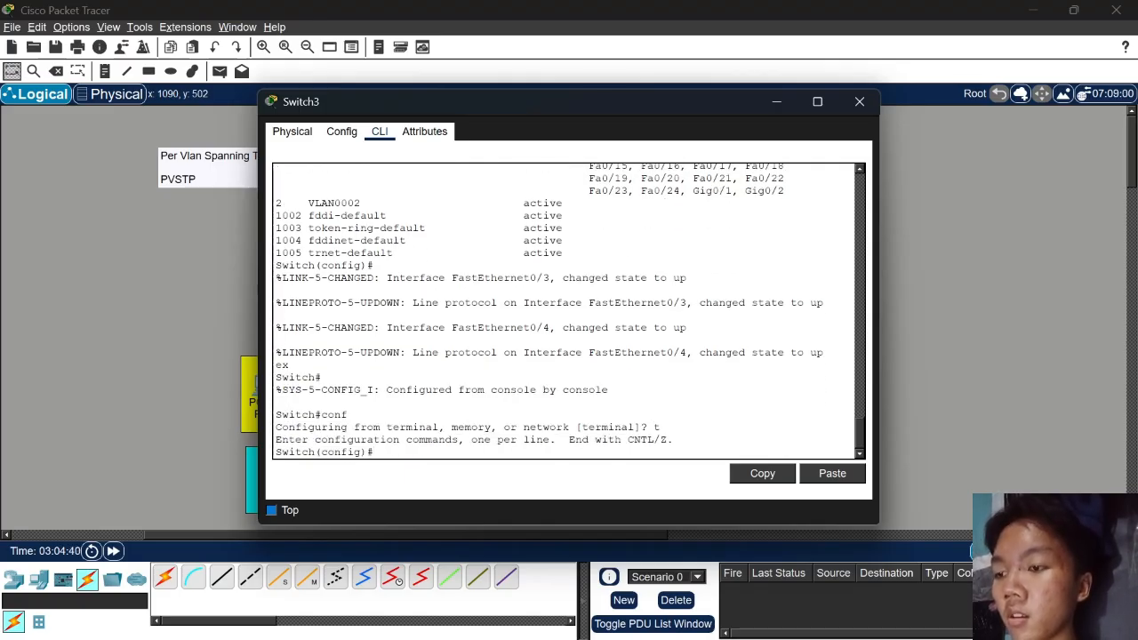
Move the Switch3 window off the topology and shift PC7 and PC6 slightly within their colored rectangles
{"action": "left_click_drag", "start_coordinate": [538, 102], "coordinate": [857, 91]}
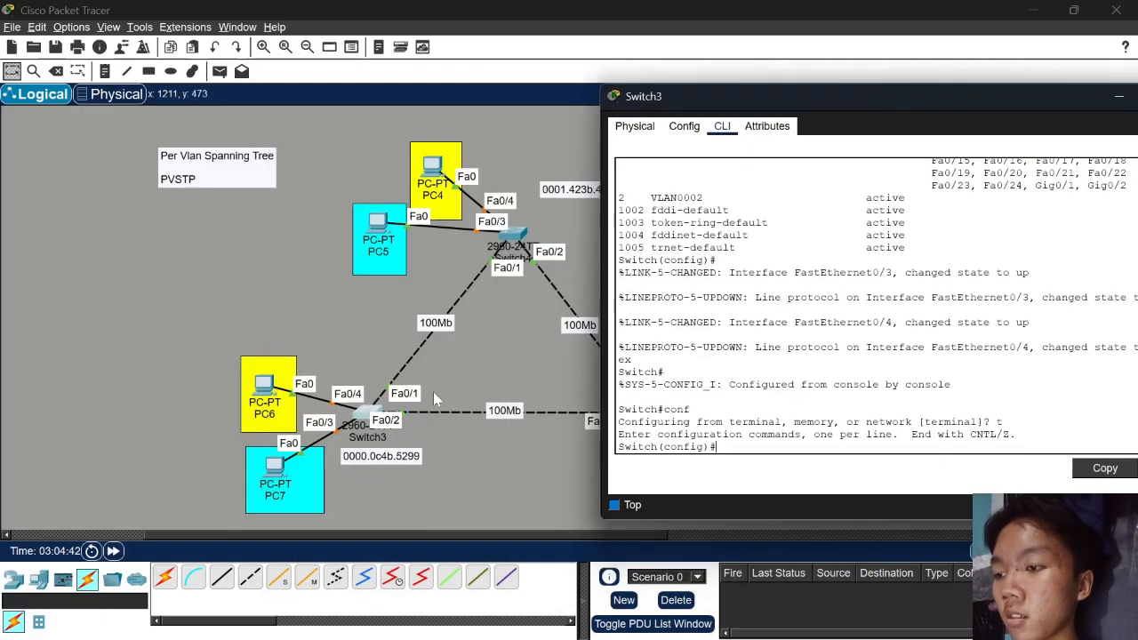
{"action": "left_click_drag", "start_coordinate": [272, 480], "coordinate": [282, 479]}
{"action": "left_click_drag", "start_coordinate": [269, 398], "coordinate": [271, 386]}
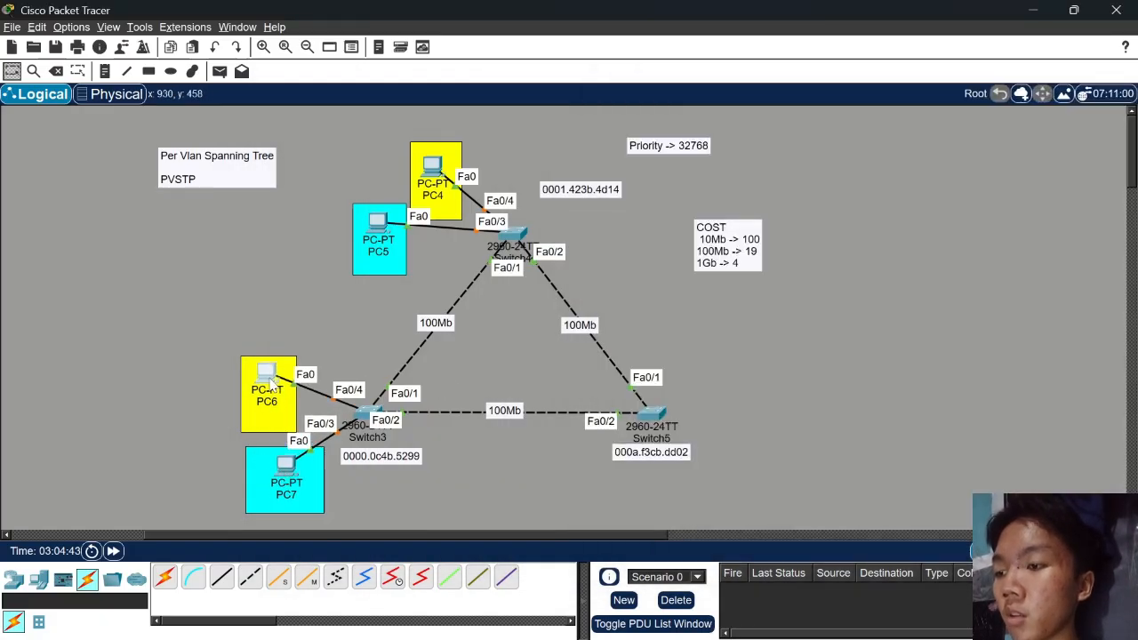
Set interface fa0/4 on Switch3 to switchport access mode
{"action": "left_click", "coordinate": [369, 416]}
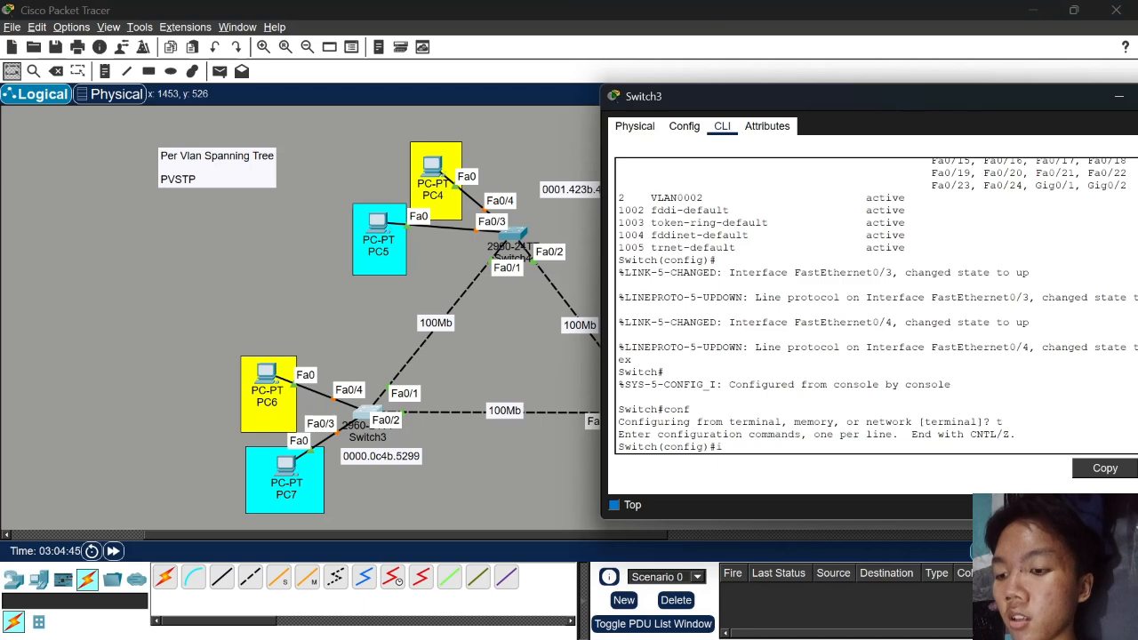
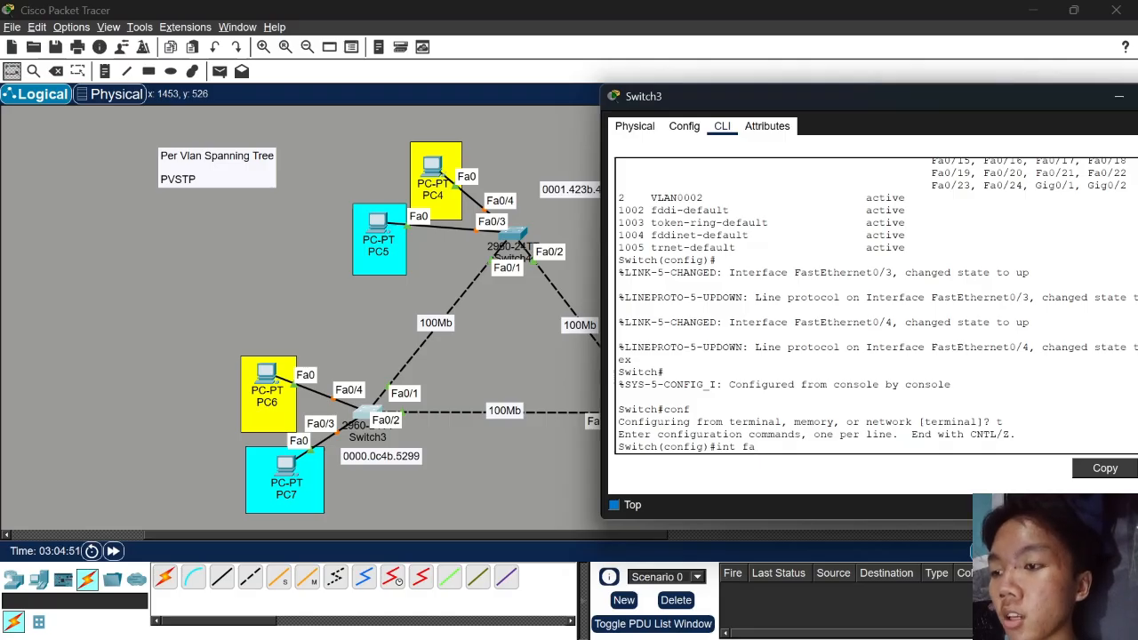
{"action": "key", "text": "Return"}
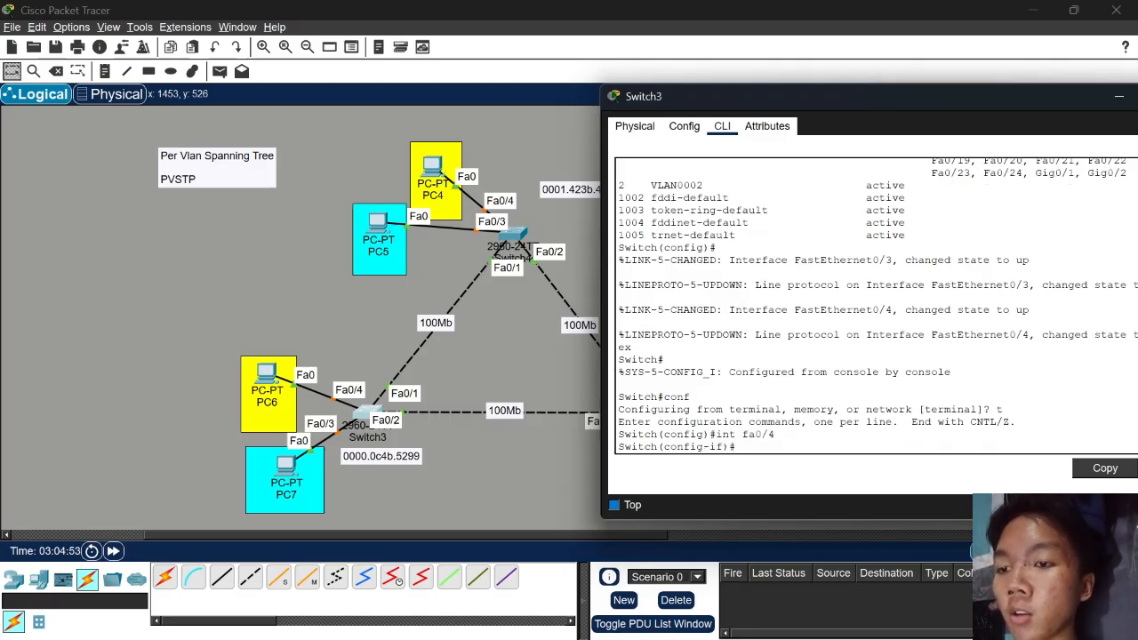
{"action": "type", "text": "sw"}
{"action": "key", "text": "Tab"}
{"action": "type", "text": "mod"}
{"action": "key", "text": "Tab"}
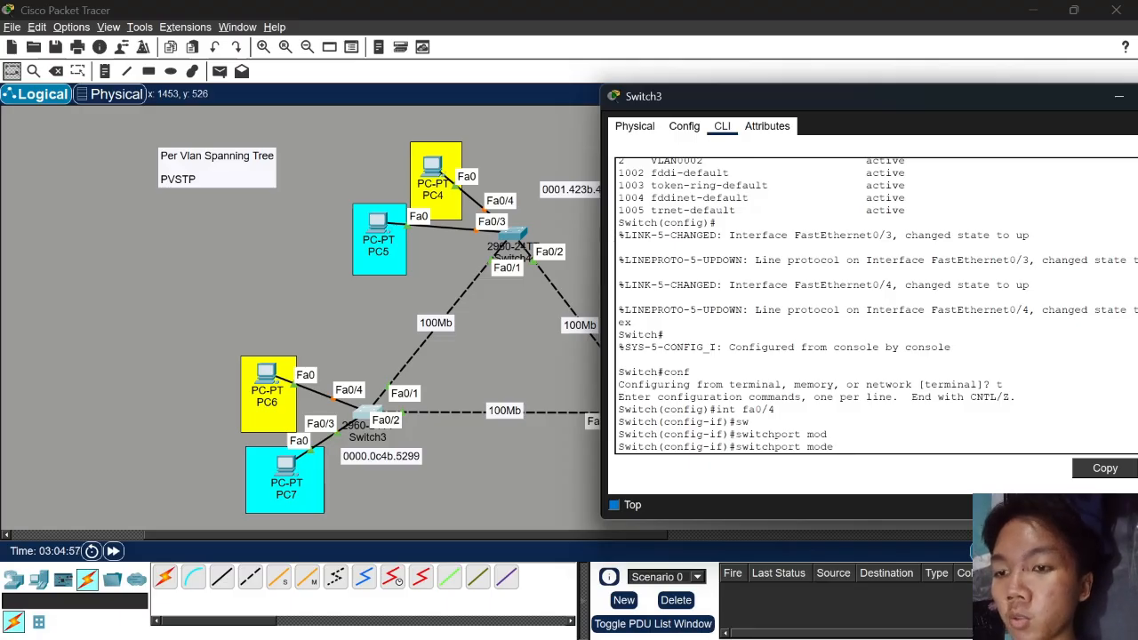
{"action": "type", "text": "ac"}
{"action": "key", "text": "Tab"}
{"action": "key", "text": "Return"}
Assign Switch3's fa0/4 port to access VLAN 2 and fast-forward the simulation time
{"action": "type", "text": "sw"}
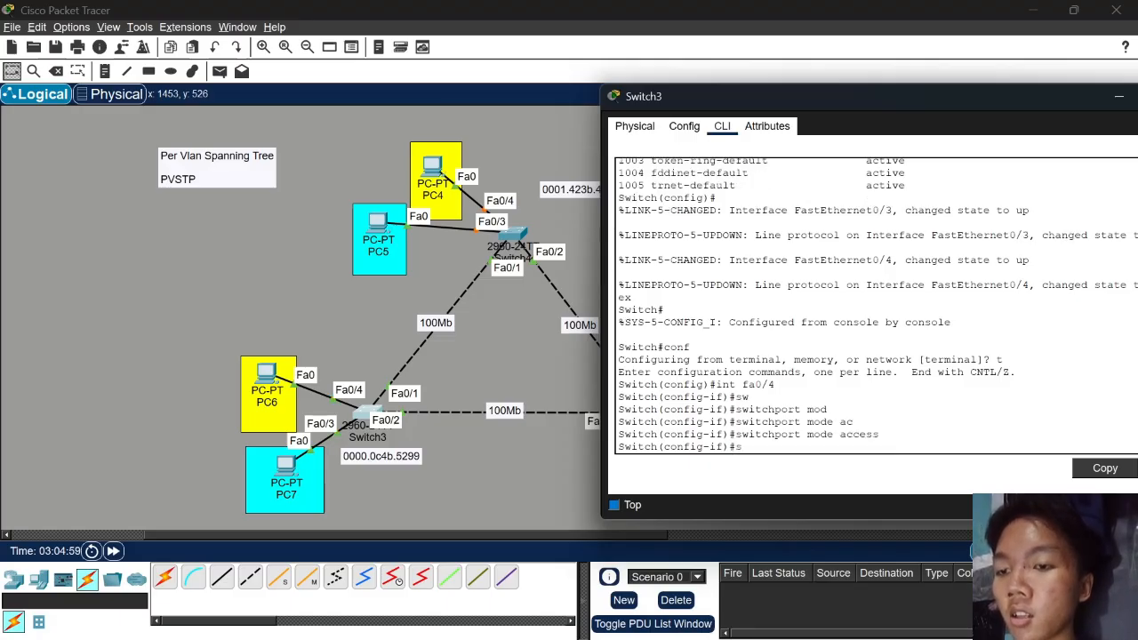
{"action": "key", "text": "Tab"}
{"action": "type", "text": "ac"}
{"action": "key", "text": "Tab"}
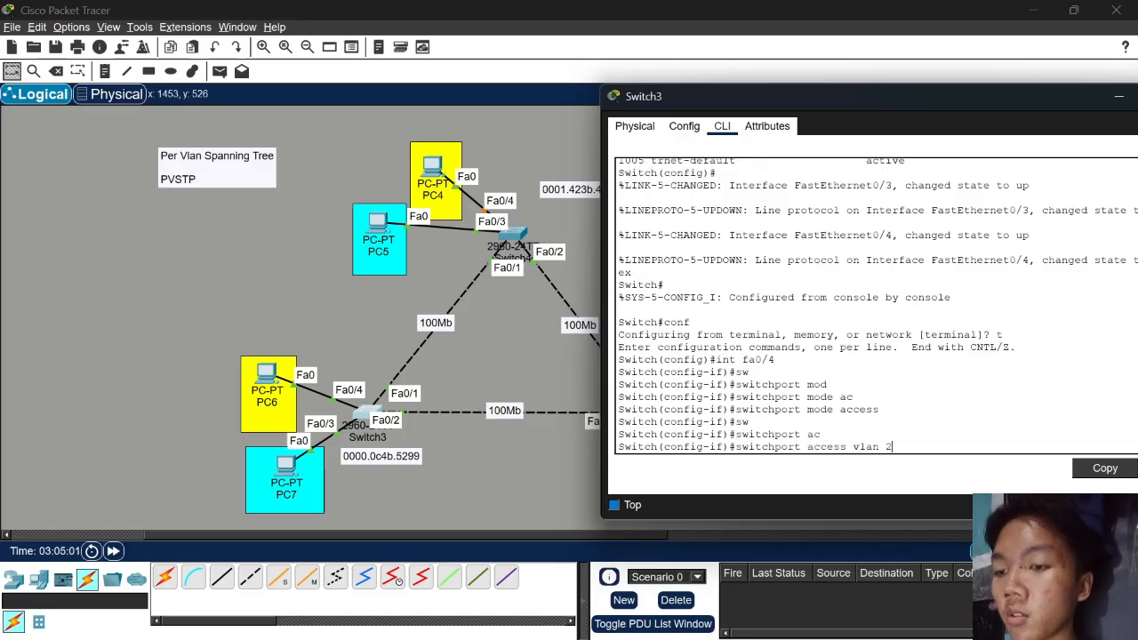
{"action": "type", "text": "vlan 2"}
{"action": "key", "text": "Return"}
{"action": "left_click", "coordinate": [329, 353]}
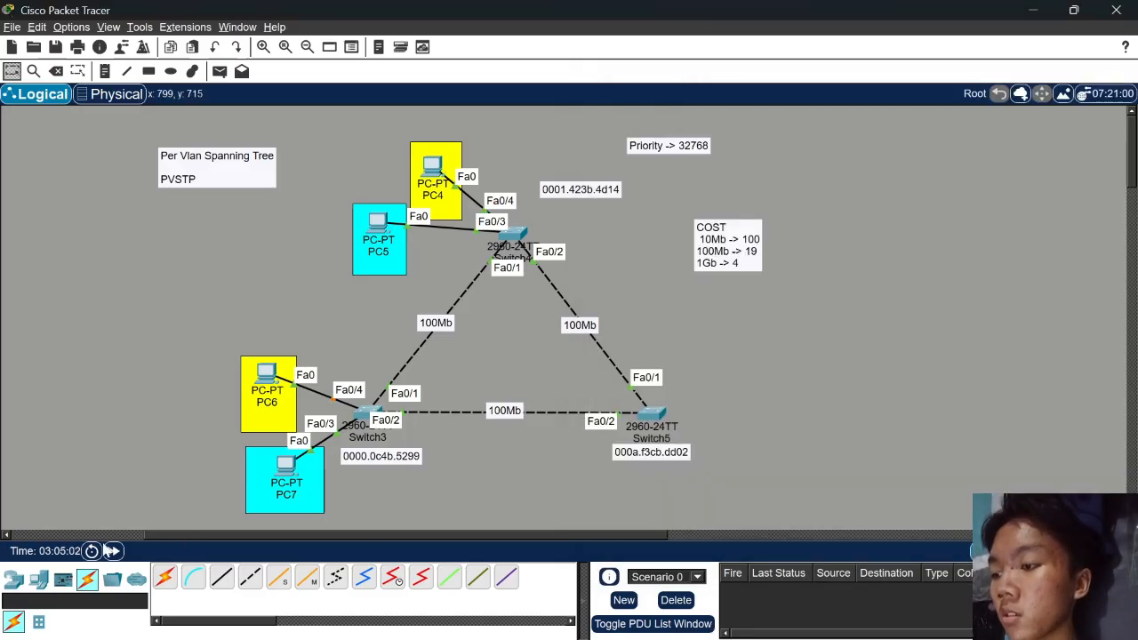
{"action": "left_click", "coordinate": [117, 552]}
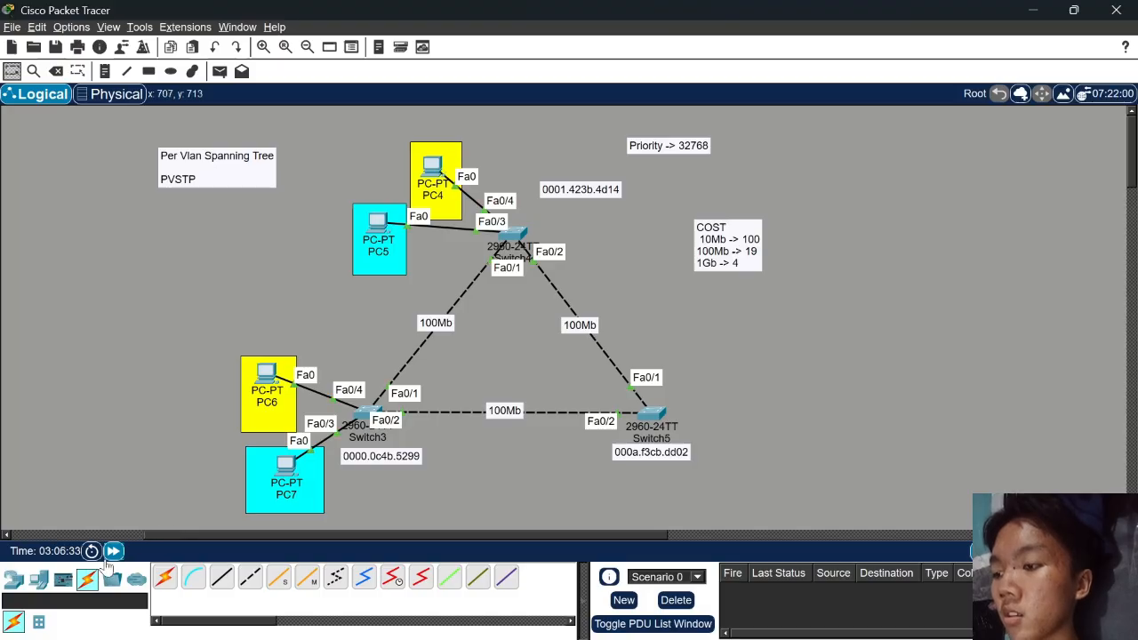
Show the brief VLAN table on Switch3 and check which VLANs contain Fa0/4 and Fa0/3
{"action": "left_click", "coordinate": [376, 418]}
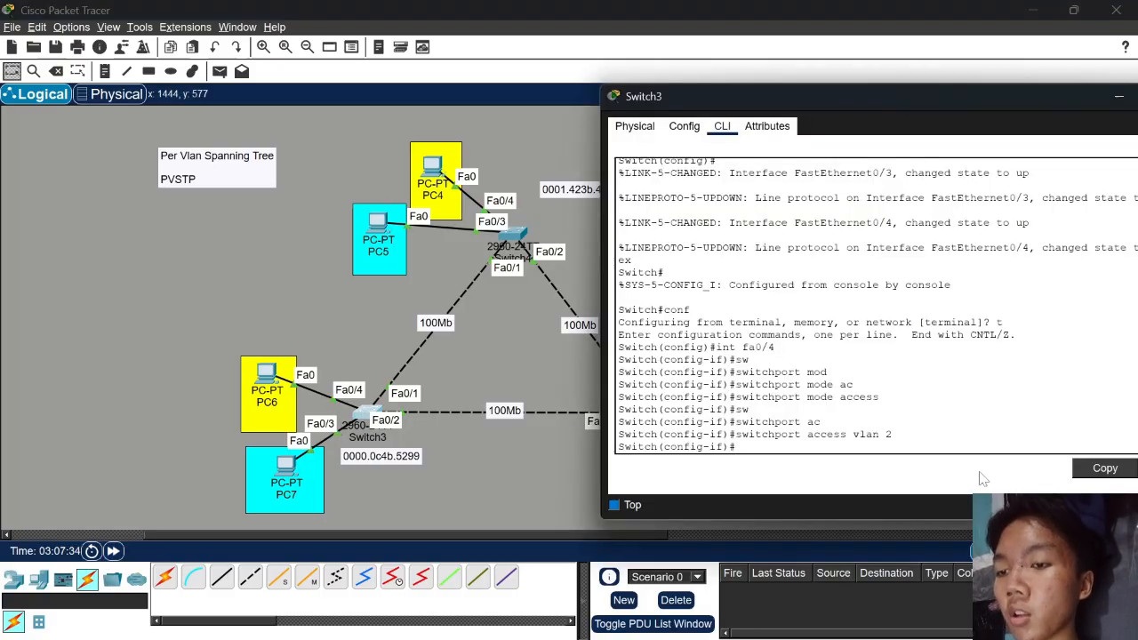
{"action": "type", "text": "do sh vl b"}
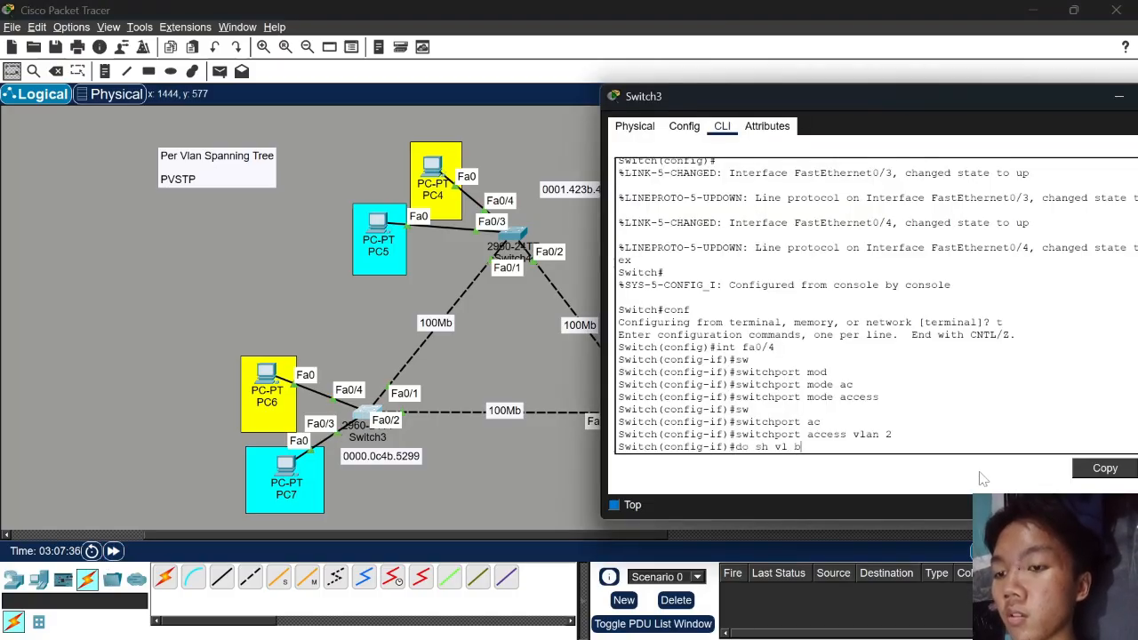
{"action": "type", "text": "r"}
{"action": "key", "text": "Return"}
{"action": "left_click_drag", "start_coordinate": [919, 385], "coordinate": [968, 397]}
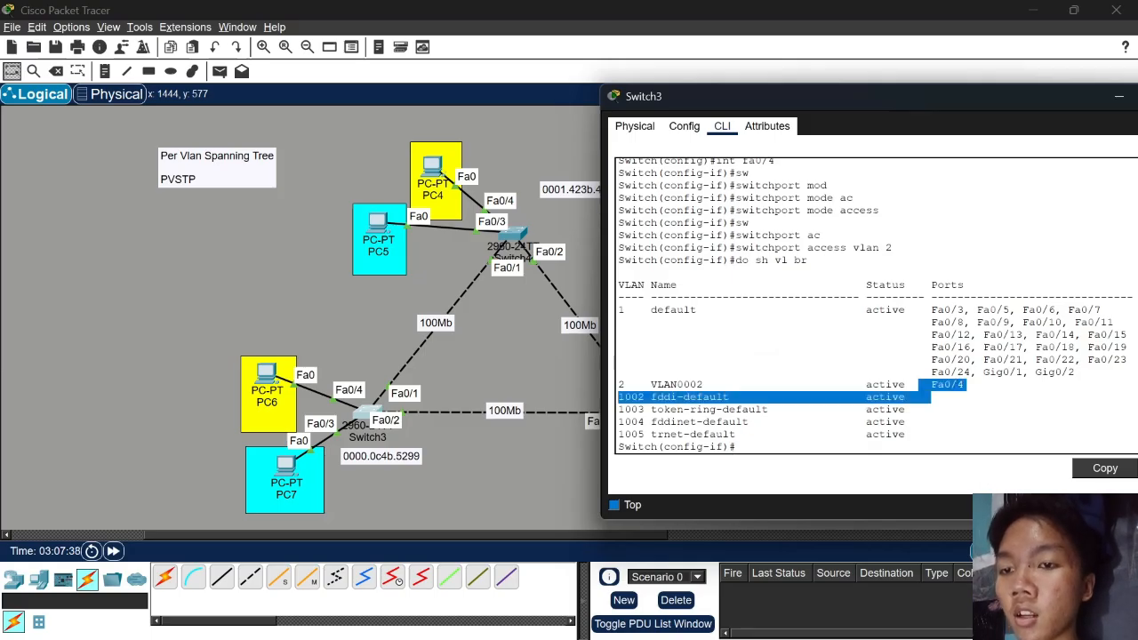
{"action": "left_click", "coordinate": [934, 397]}
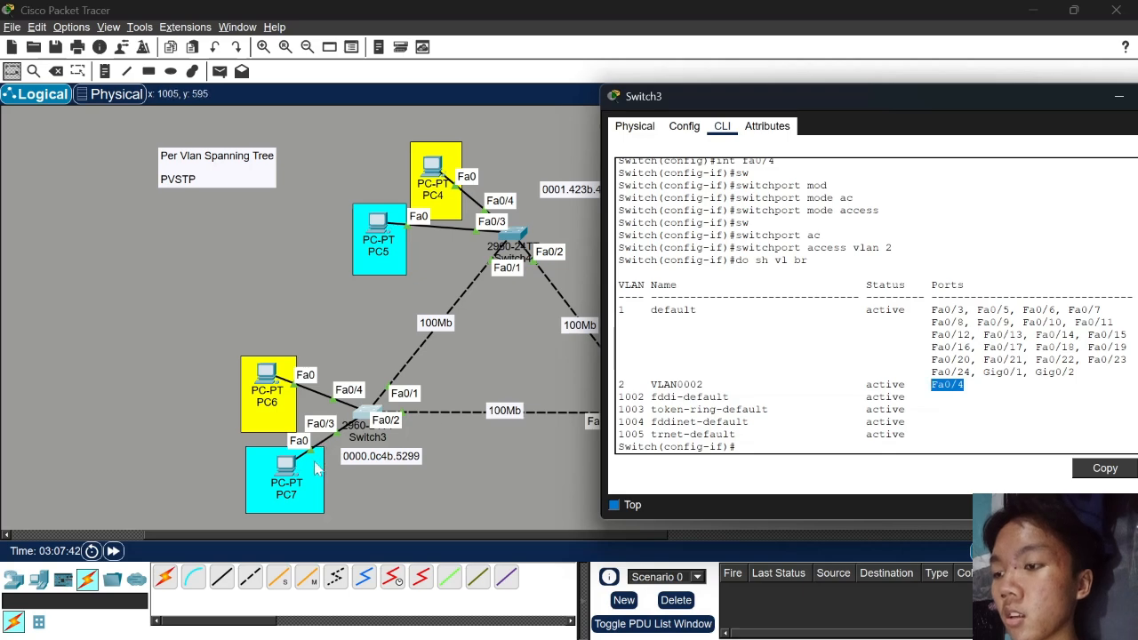
{"action": "left_click_drag", "start_coordinate": [965, 311], "coordinate": [938, 310]}
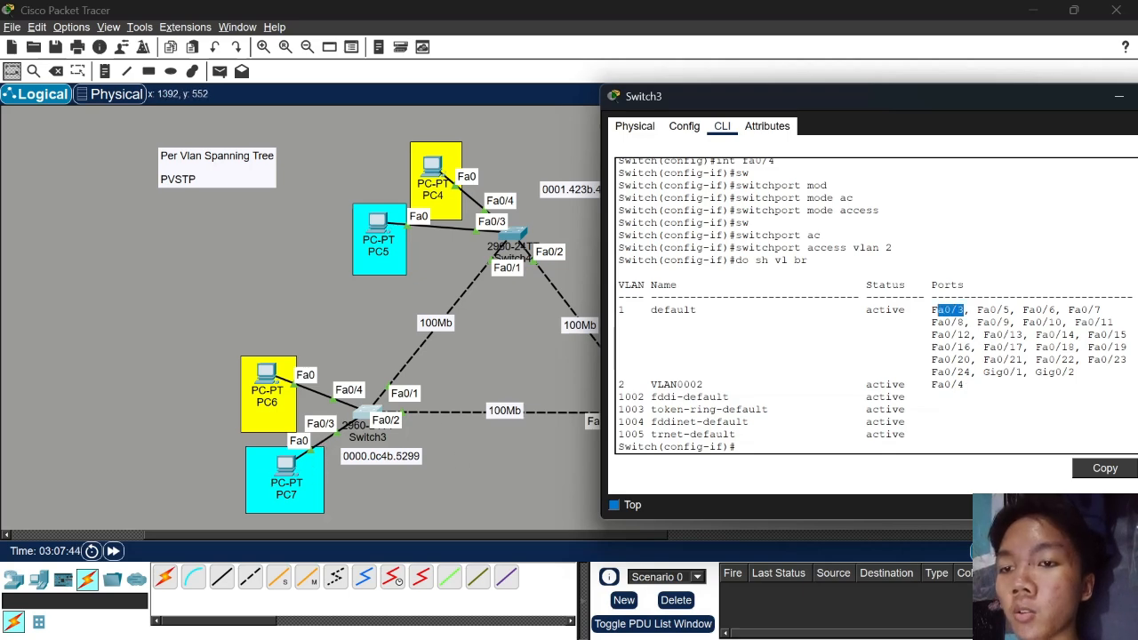
Open Switch4's command line beside the topology and set interface fa0/4 to switchport access mode
{"action": "left_click", "coordinate": [516, 238]}
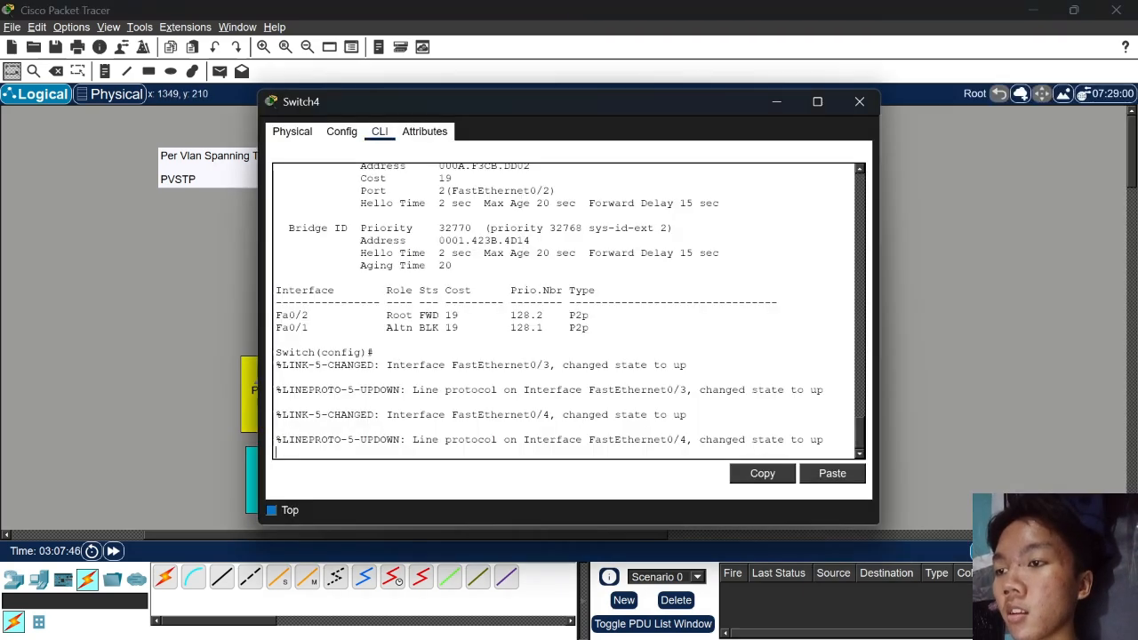
{"action": "left_click_drag", "start_coordinate": [563, 107], "coordinate": [894, 110]}
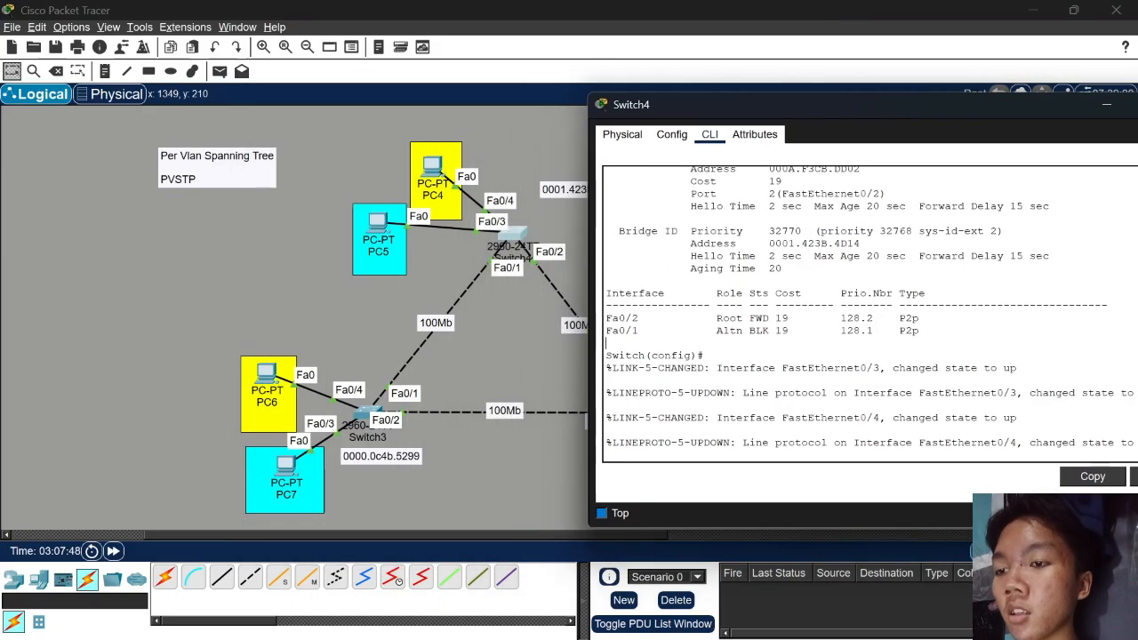
{"action": "key", "text": "Return"}
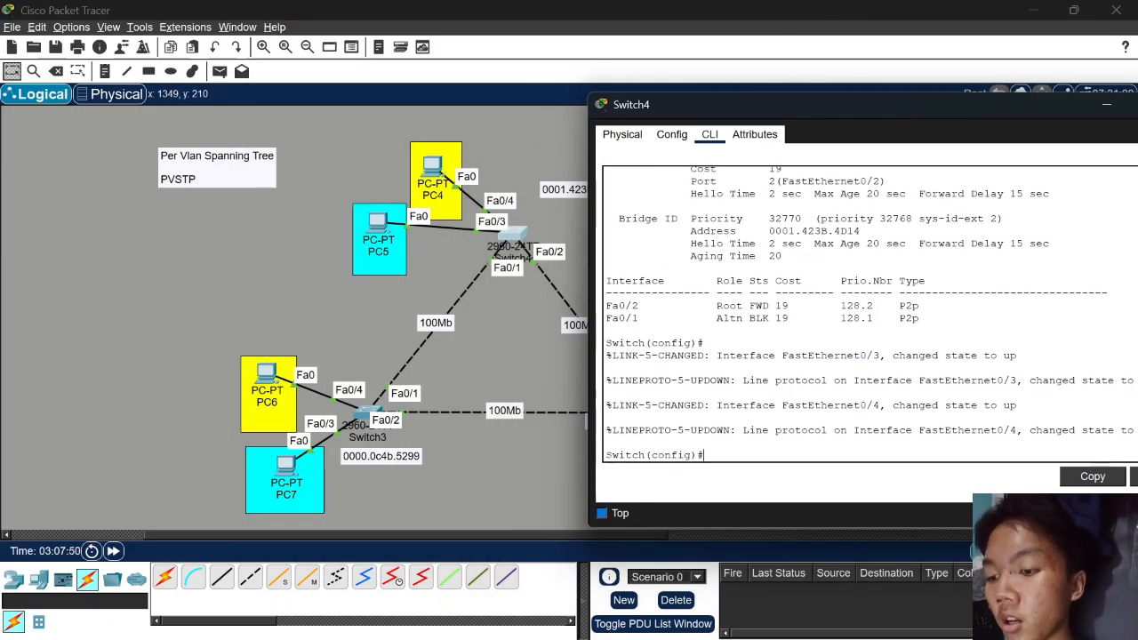
{"action": "type", "text": "int fa0/"}
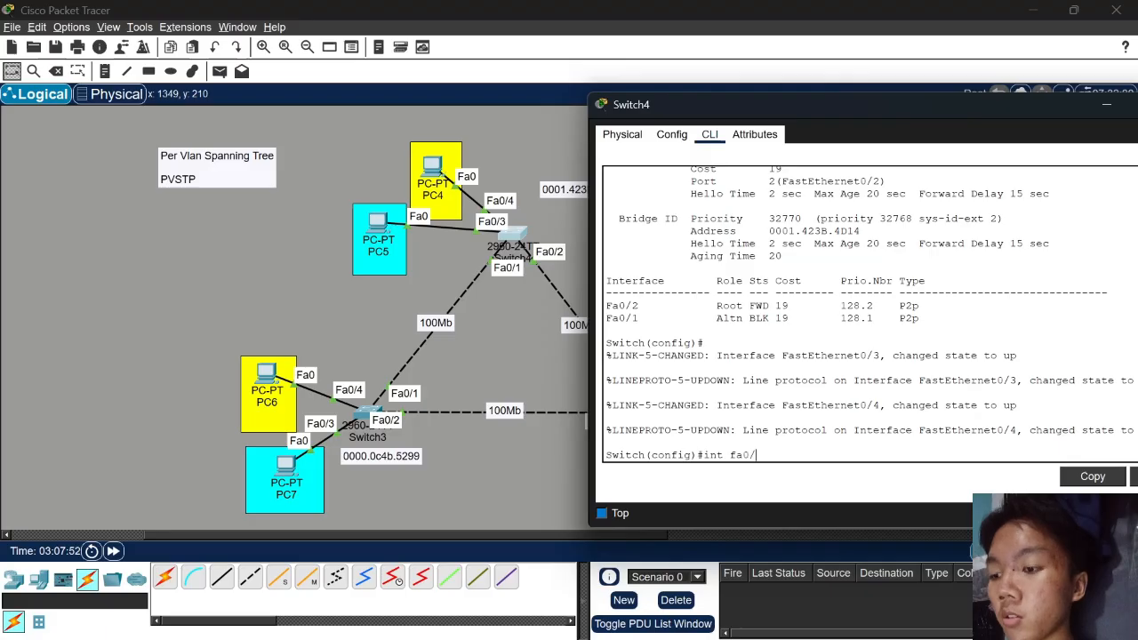
{"action": "type", "text": "4"}
{"action": "key", "text": "Return"}
{"action": "type", "text": "sw"}
{"action": "key", "text": "Tab"}
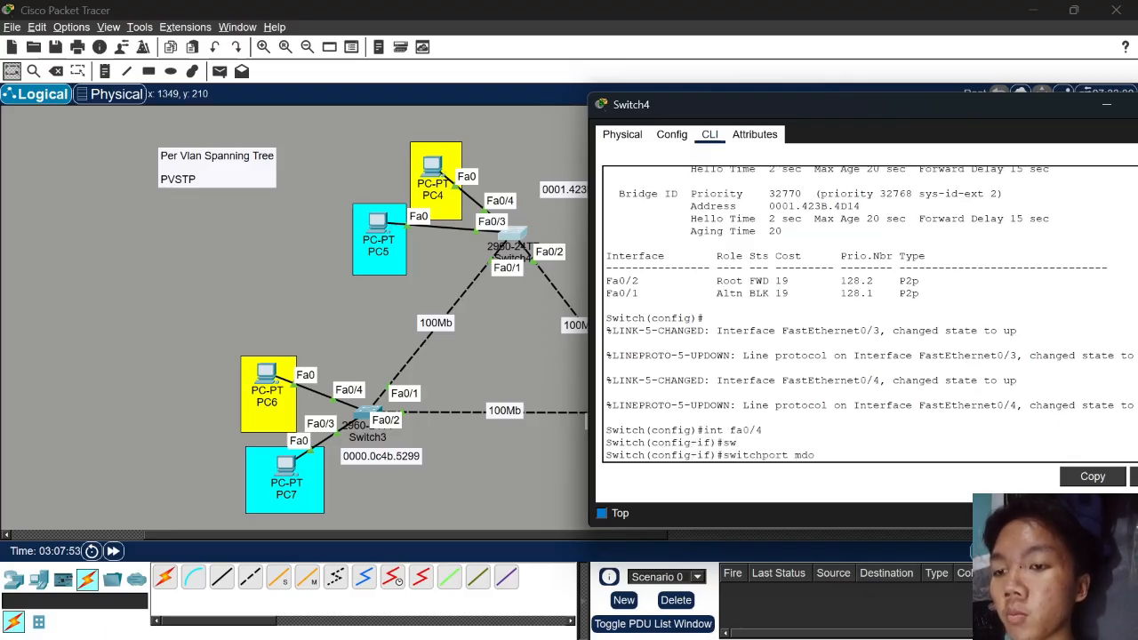
{"action": "type", "text": "mod"}
{"action": "key", "text": "Tab"}
{"action": "type", "text": "ac"}
{"action": "key", "text": "Tab"}
{"action": "key", "text": "Return"}
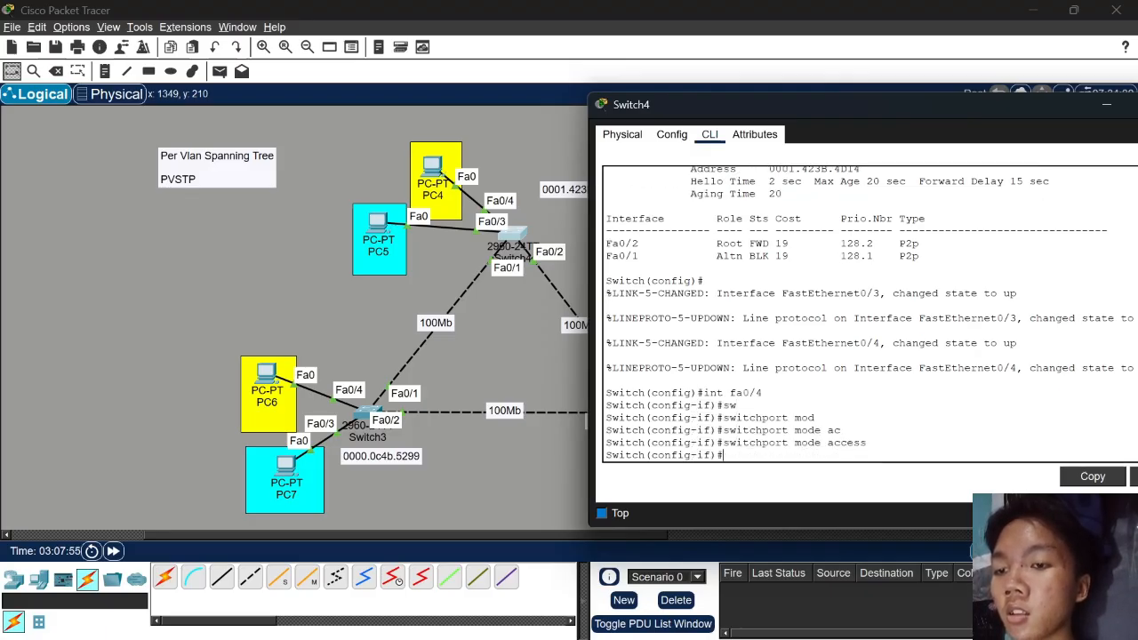
Assign Switch4's fa0/4 port to access VLAN 2, leave interface configuration and fast-forward the simulation time
{"action": "type", "text": "sw"}
{"action": "key", "text": "Tab"}
{"action": "type", "text": "ac"}
{"action": "key", "text": "Tab"}
{"action": "type", "text": "vla"}
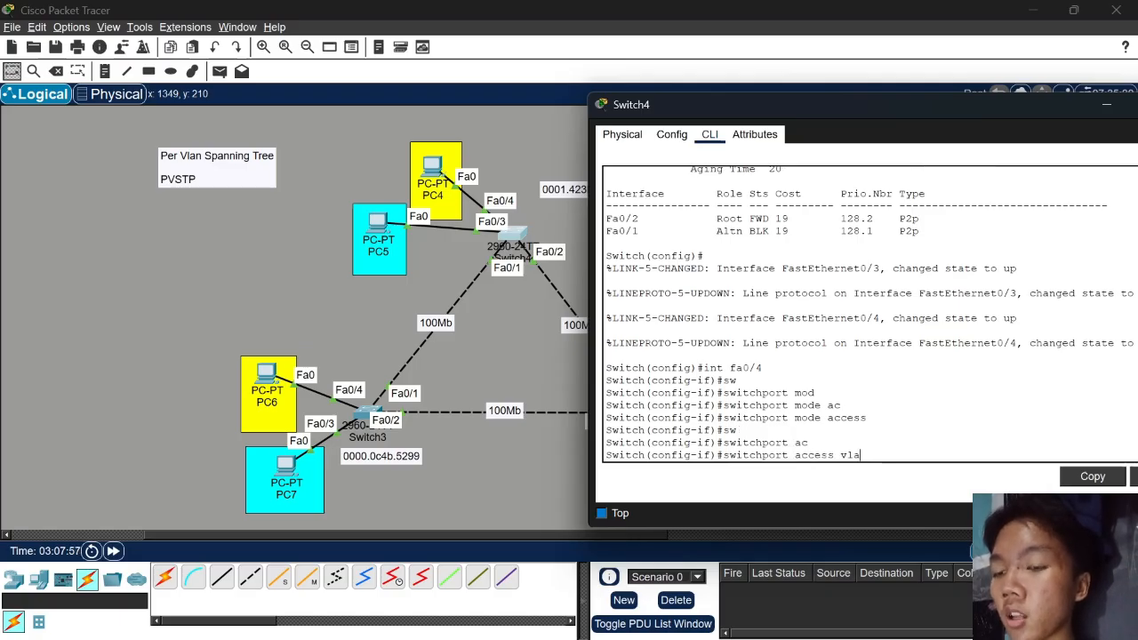
{"action": "type", "text": "n "}
{"action": "type", "text": "2"}
{"action": "key", "text": "Return"}
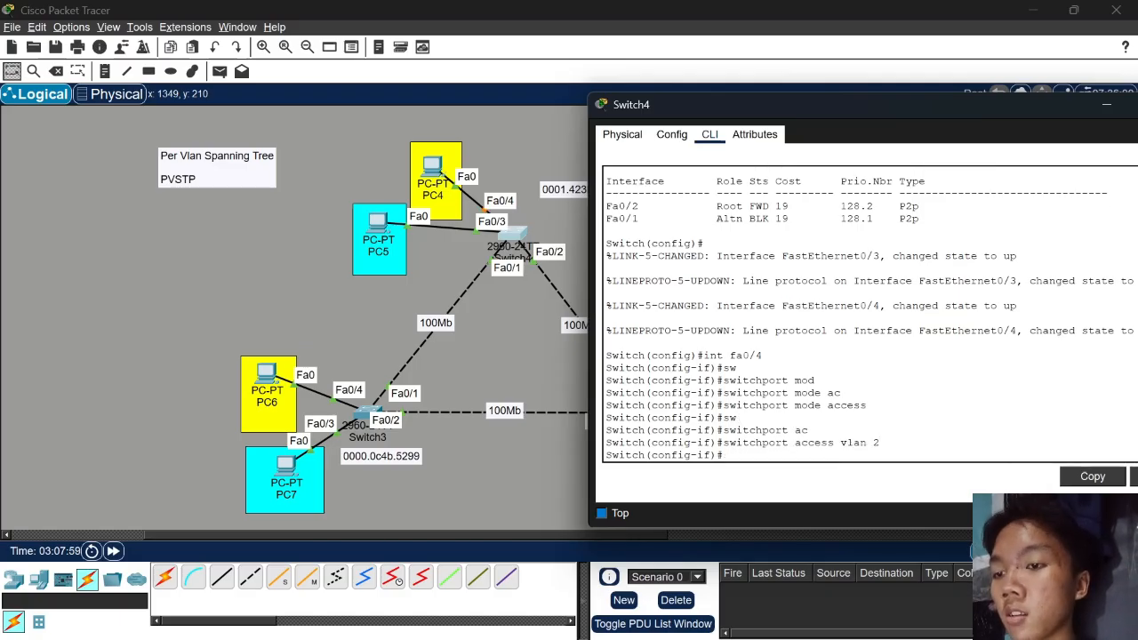
{"action": "type", "text": "ex"}
{"action": "key", "text": "Return"}
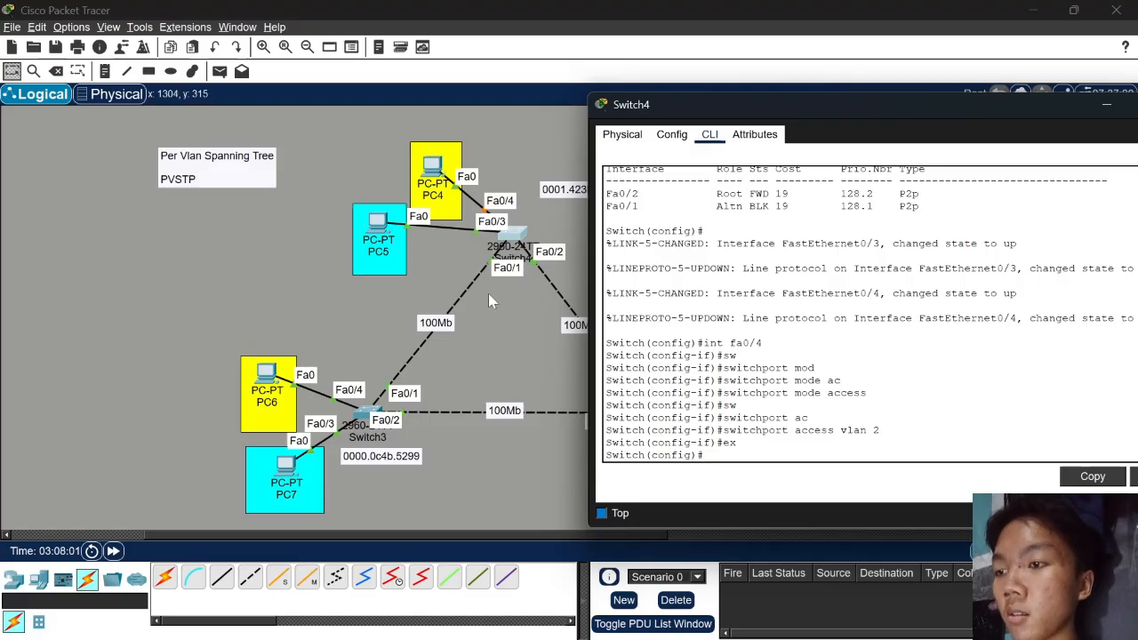
{"action": "left_click", "coordinate": [488, 298]}
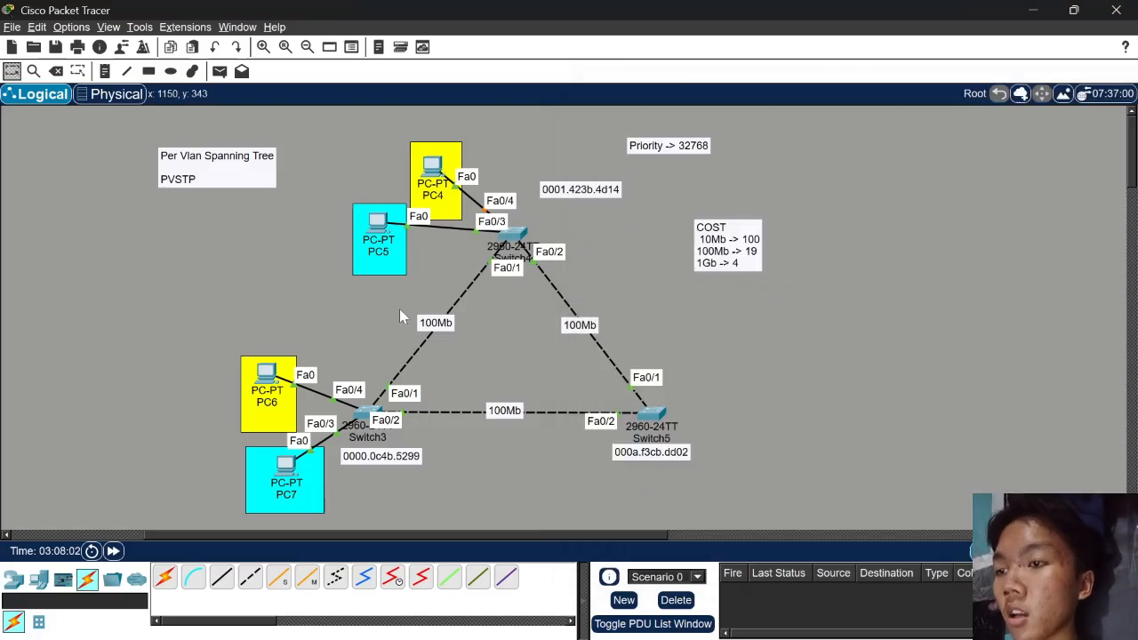
{"action": "left_click", "coordinate": [113, 552]}
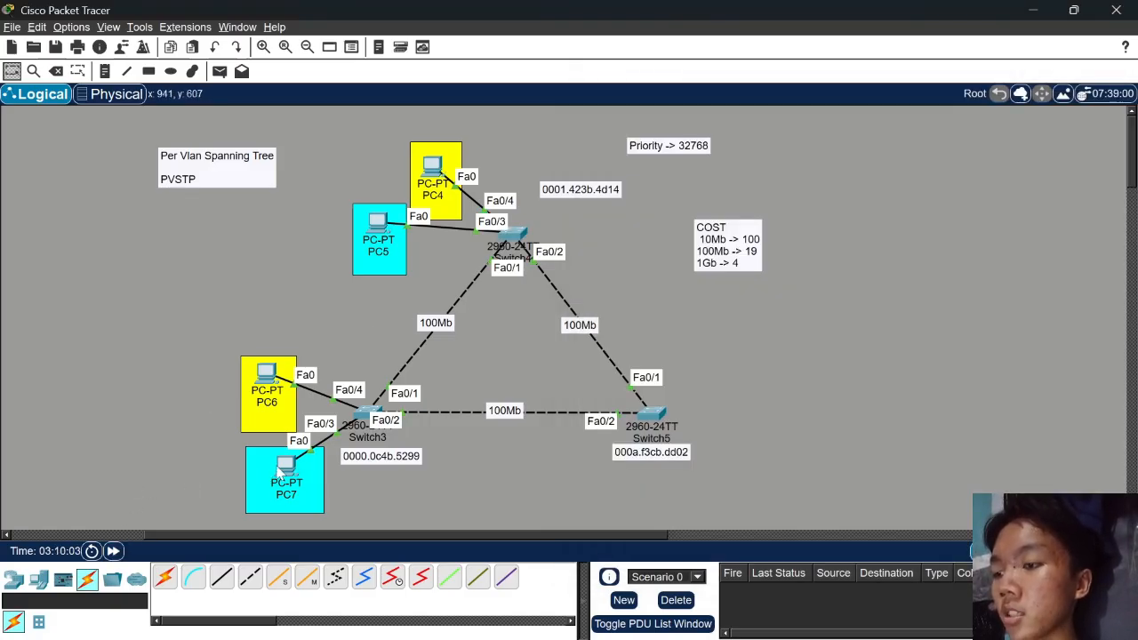
Configure PC7 with static IPv4 address 10.10.10.1 and subnet mask 255.255.255.0
{"action": "left_click_drag", "start_coordinate": [281, 470], "coordinate": [283, 474]}
{"action": "left_click", "coordinate": [283, 474]}
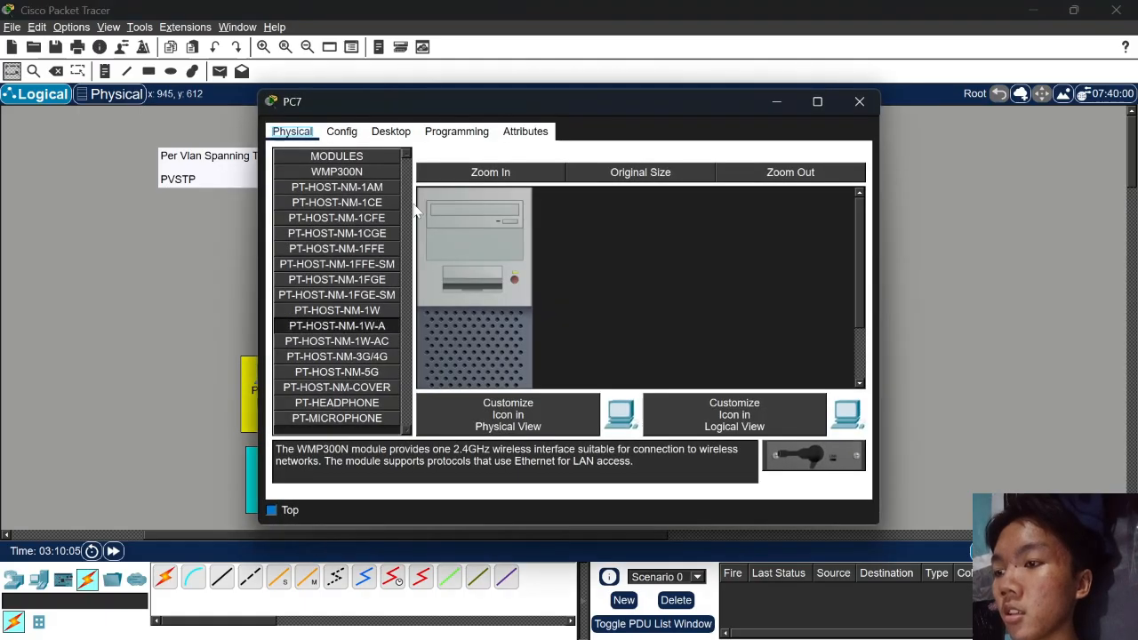
{"action": "left_click", "coordinate": [390, 131]}
{"action": "left_click", "coordinate": [326, 185]}
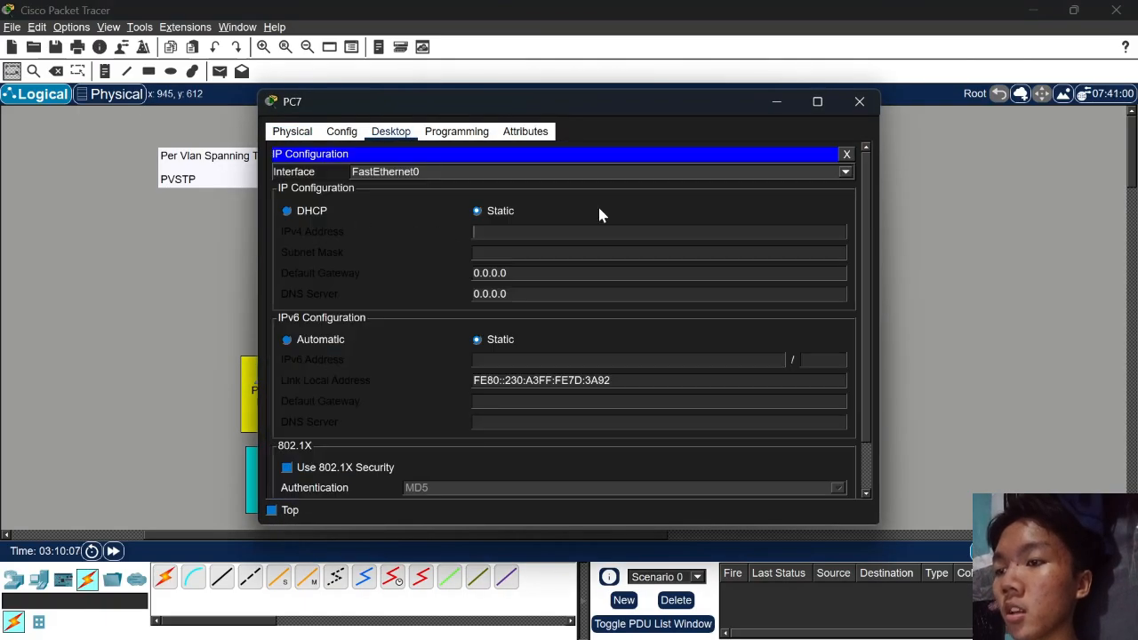
{"action": "type", "text": "10.10.10."}
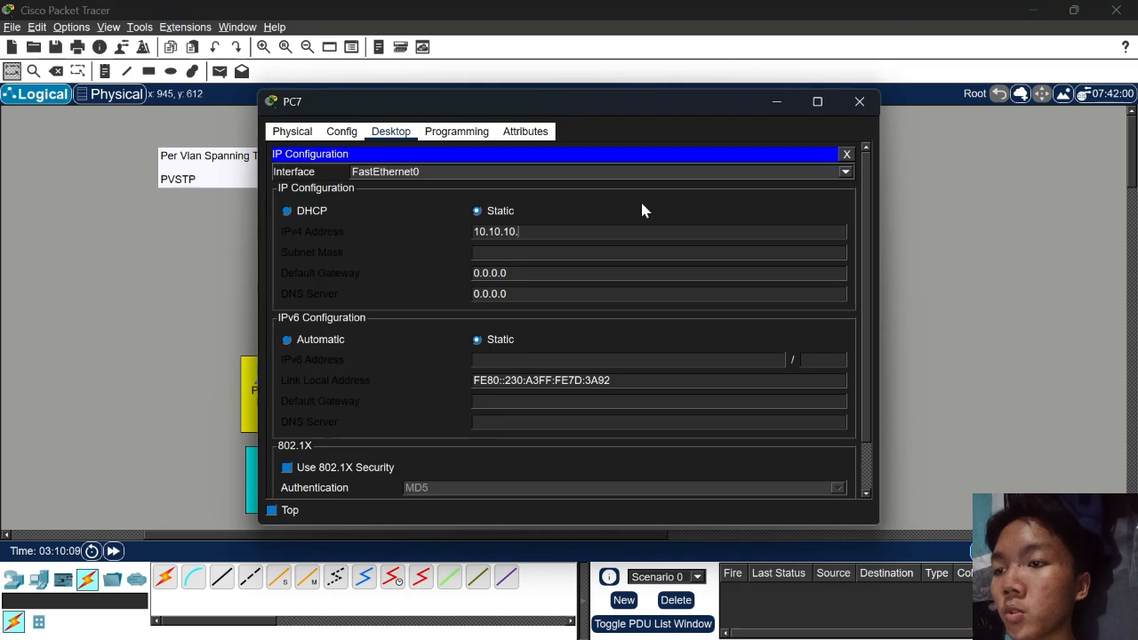
{"action": "type", "text": "1"}
{"action": "key", "text": "Tab"}
{"action": "type", "text": "255.255.255.0"}
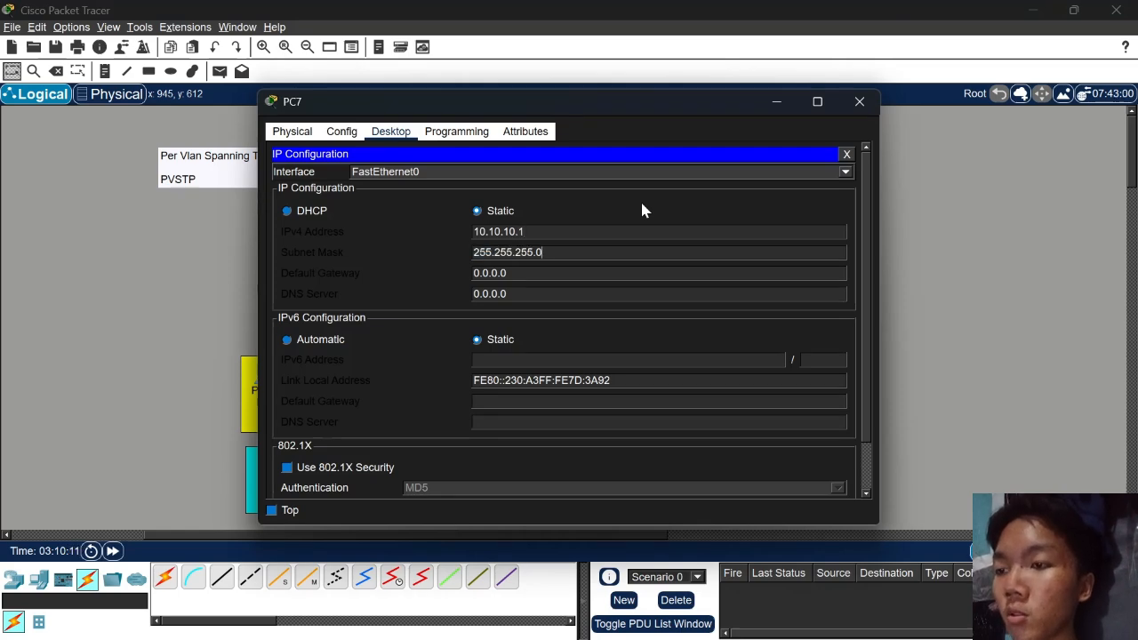
{"action": "left_click", "coordinate": [860, 105]}
Configure PC6 with static IPv4 address 20.20.20.1 and subnet mask 255.255.255.0
{"action": "left_click", "coordinate": [266, 382]}
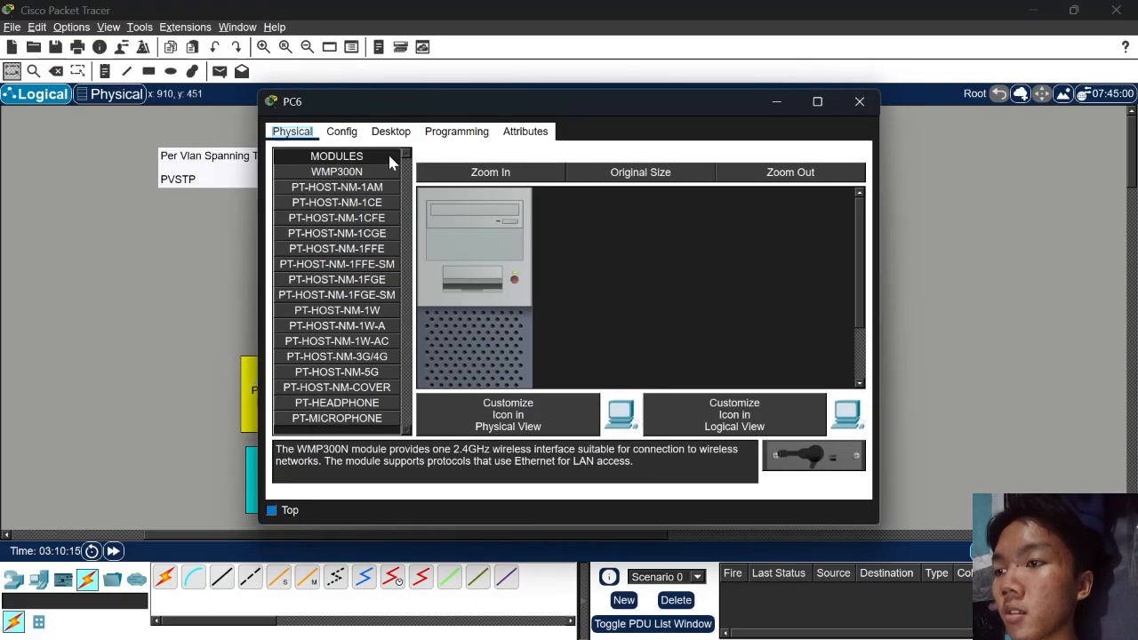
{"action": "left_click", "coordinate": [390, 131]}
{"action": "left_click", "coordinate": [327, 179]}
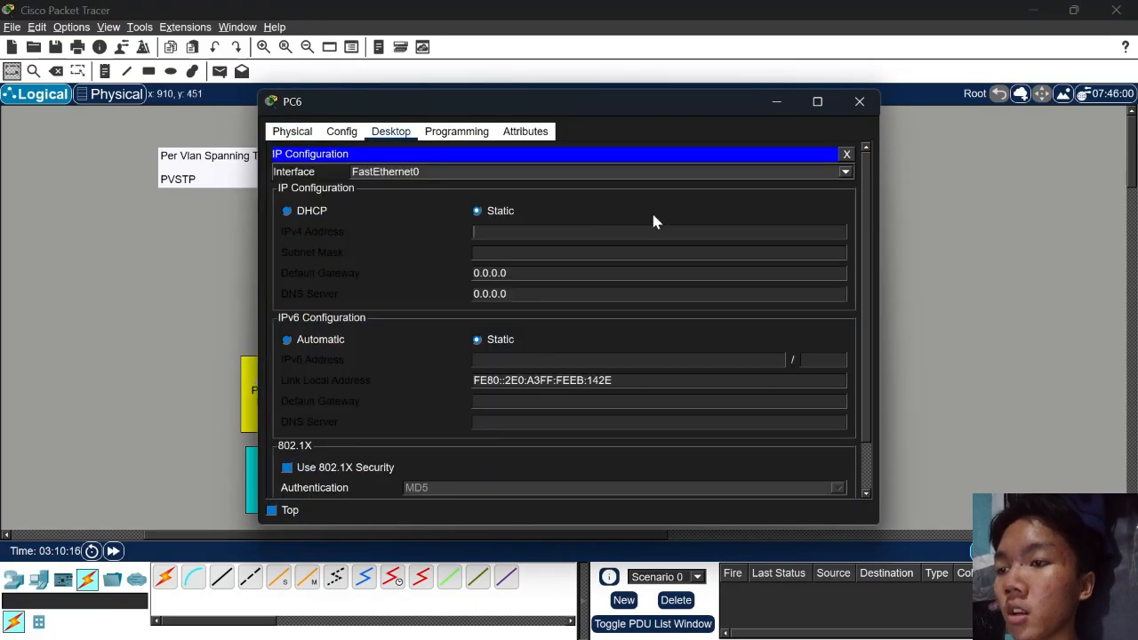
{"action": "type", "text": "20.20."}
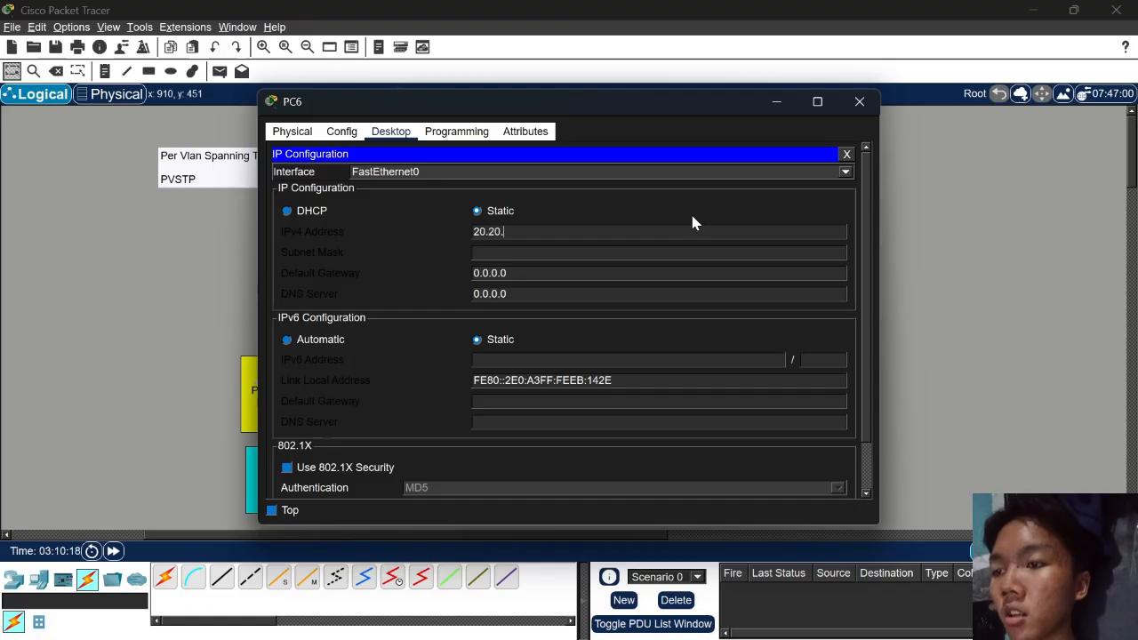
{"action": "type", "text": "20.1"}
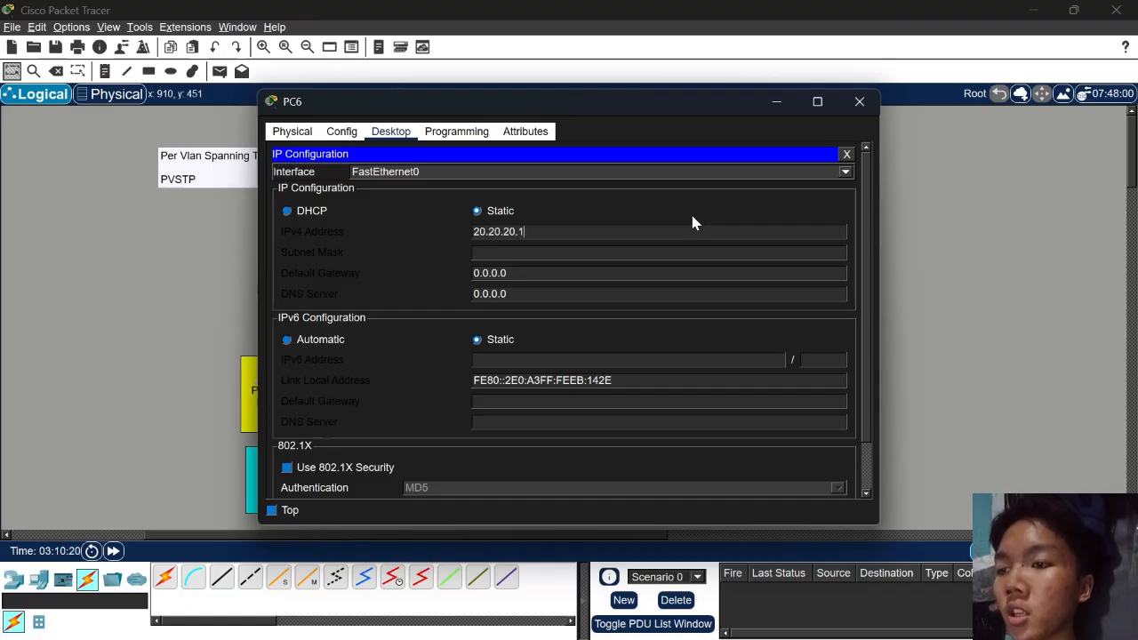
{"action": "key", "text": "Tab"}
{"action": "type", "text": "255.255.255.0"}
{"action": "left_click", "coordinate": [860, 102]}
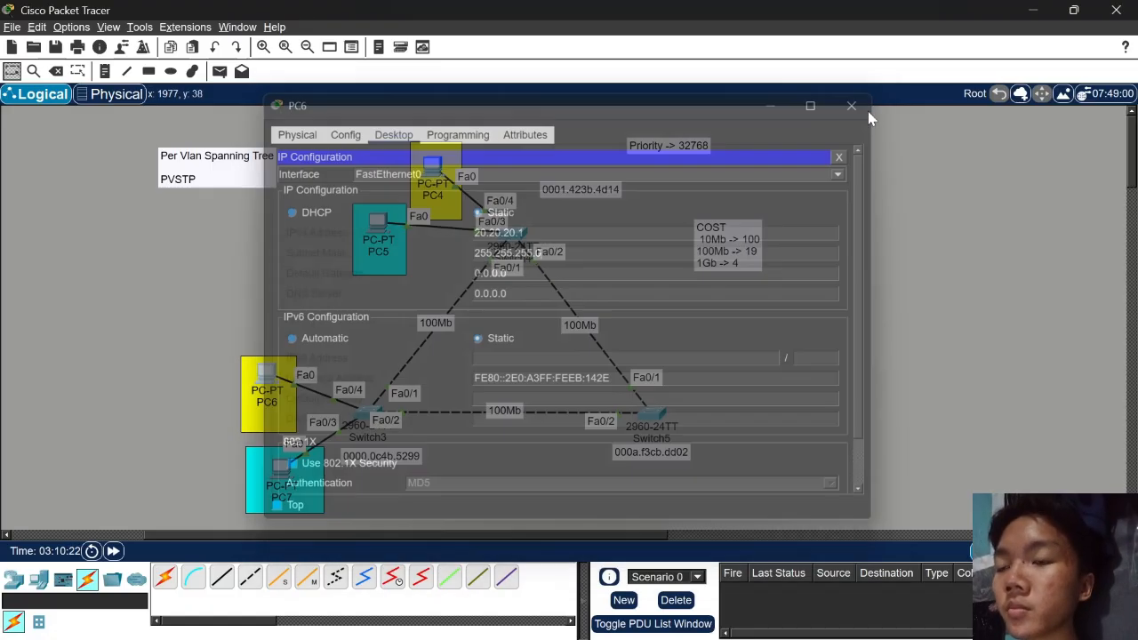
Configure PC5 with static IPv4 address 10.10.10.2 and subnet mask 255.255.255.0
{"action": "left_click", "coordinate": [379, 223]}
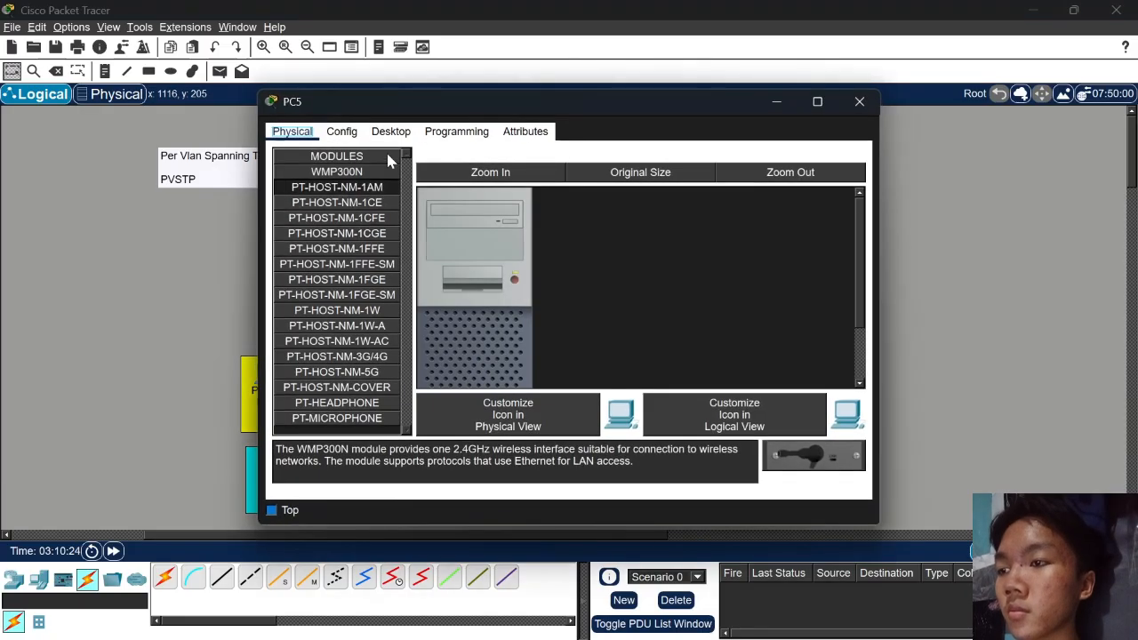
{"action": "left_click", "coordinate": [390, 131]}
{"action": "left_click", "coordinate": [323, 182]}
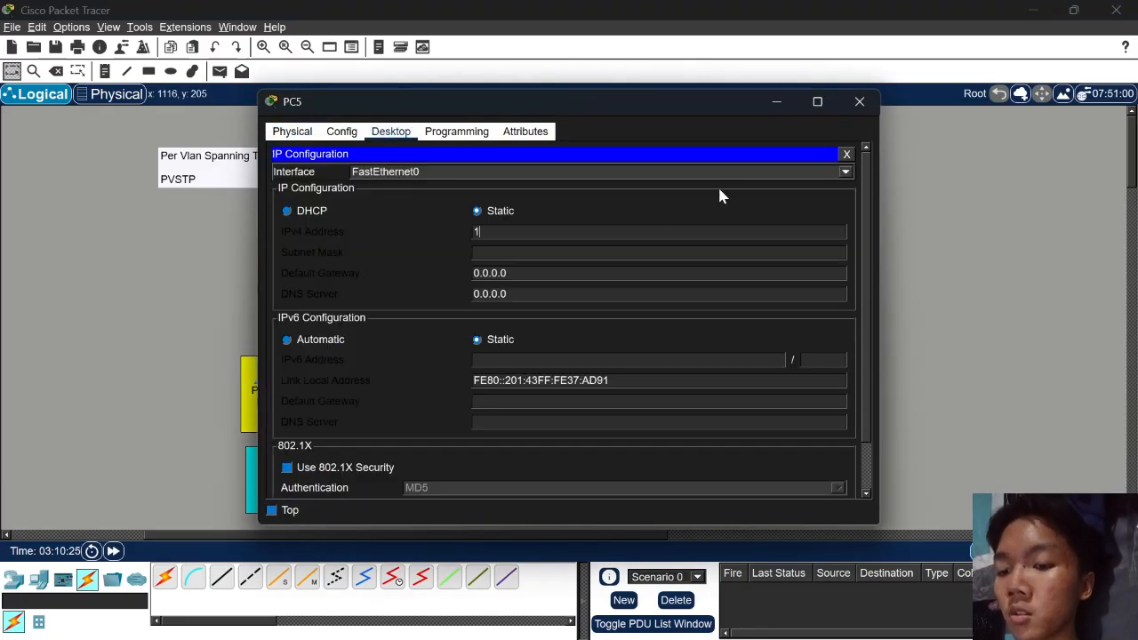
{"action": "type", "text": "10.10.10.2"}
{"action": "key", "text": "Tab"}
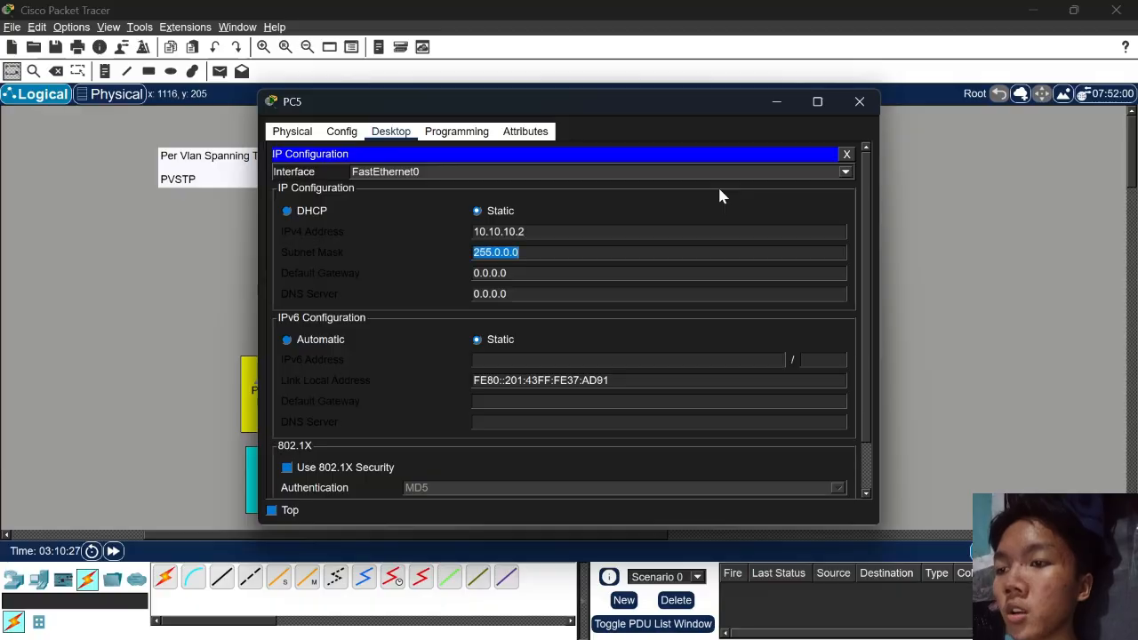
{"action": "type", "text": "255.255.255.0"}
{"action": "left_click", "coordinate": [860, 101]}
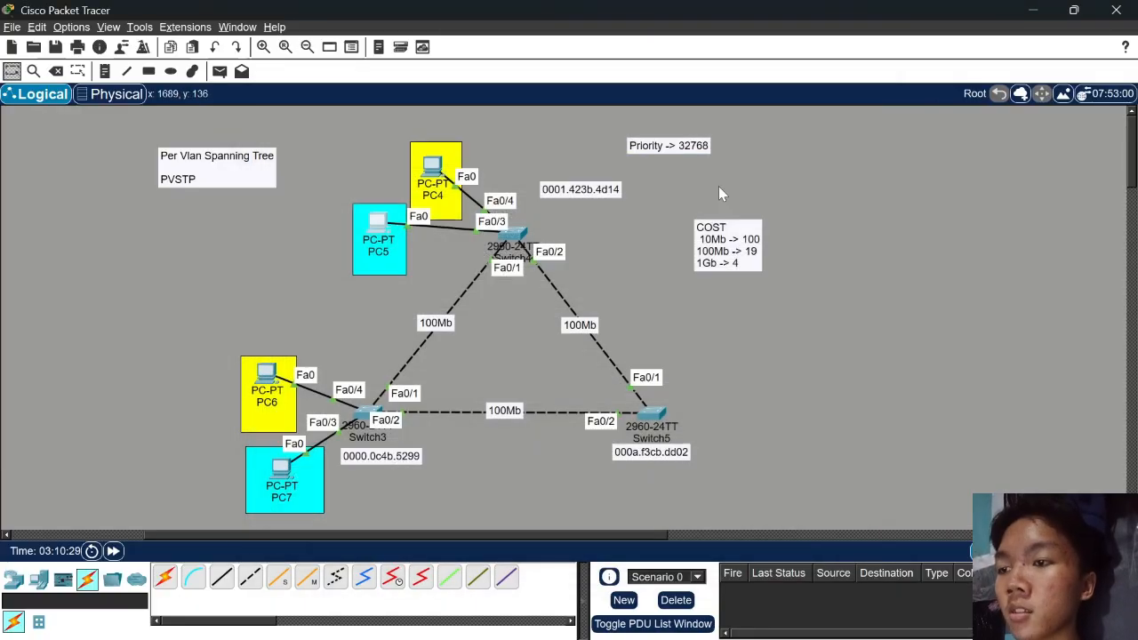
Configure PC4 with static IPv4 address 20.20.20.2 and subnet mask 255.255.255.0, and fast-forward the simulation time
{"action": "left_click", "coordinate": [440, 180]}
{"action": "left_click", "coordinate": [391, 130]}
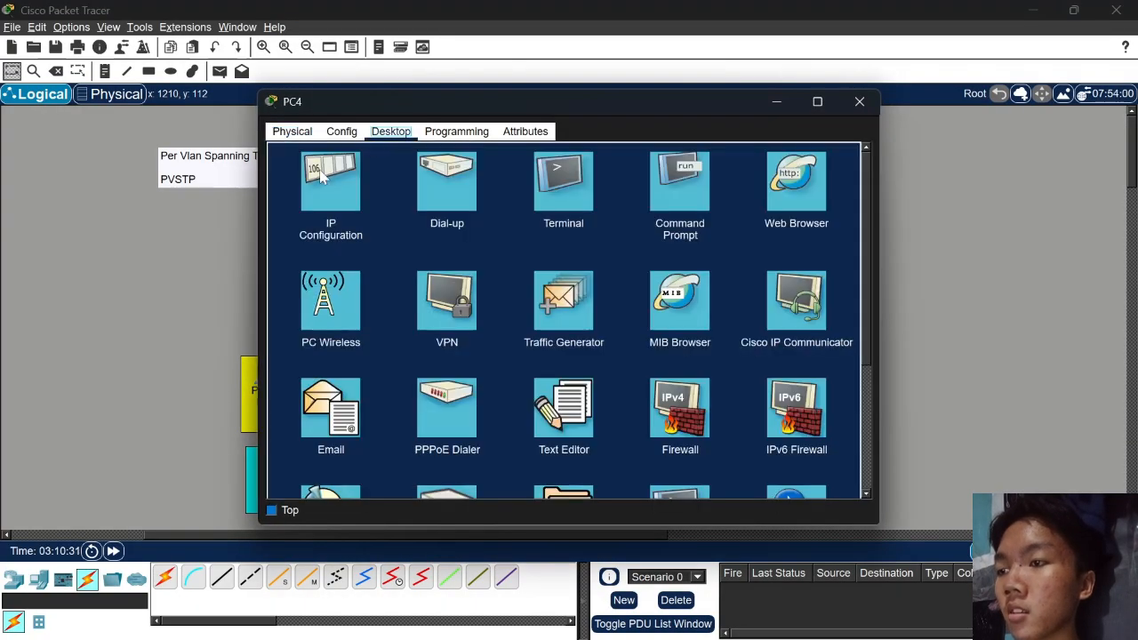
{"action": "left_click", "coordinate": [322, 181]}
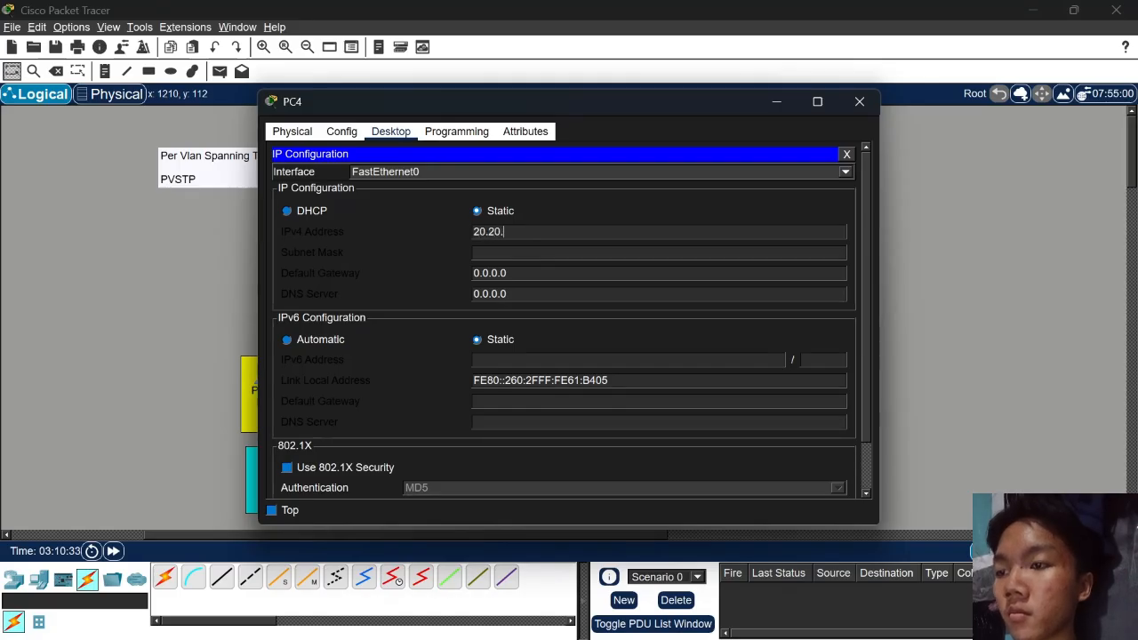
{"action": "key", "text": "Tab"}
{"action": "type", "text": "255.255.255.0"}
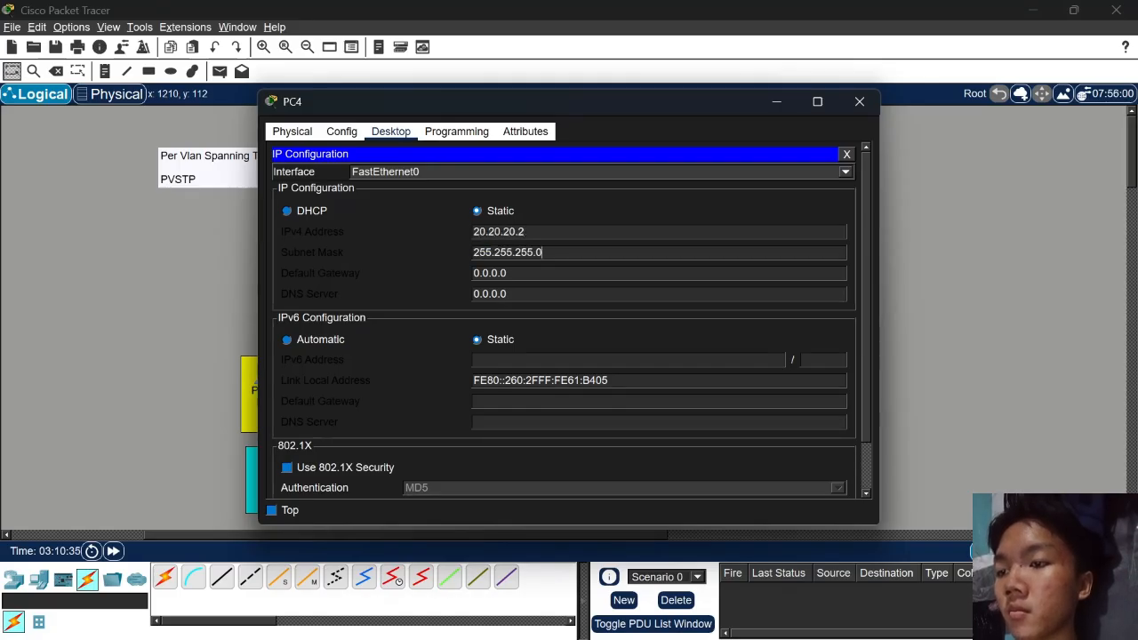
{"action": "left_click", "coordinate": [860, 101]}
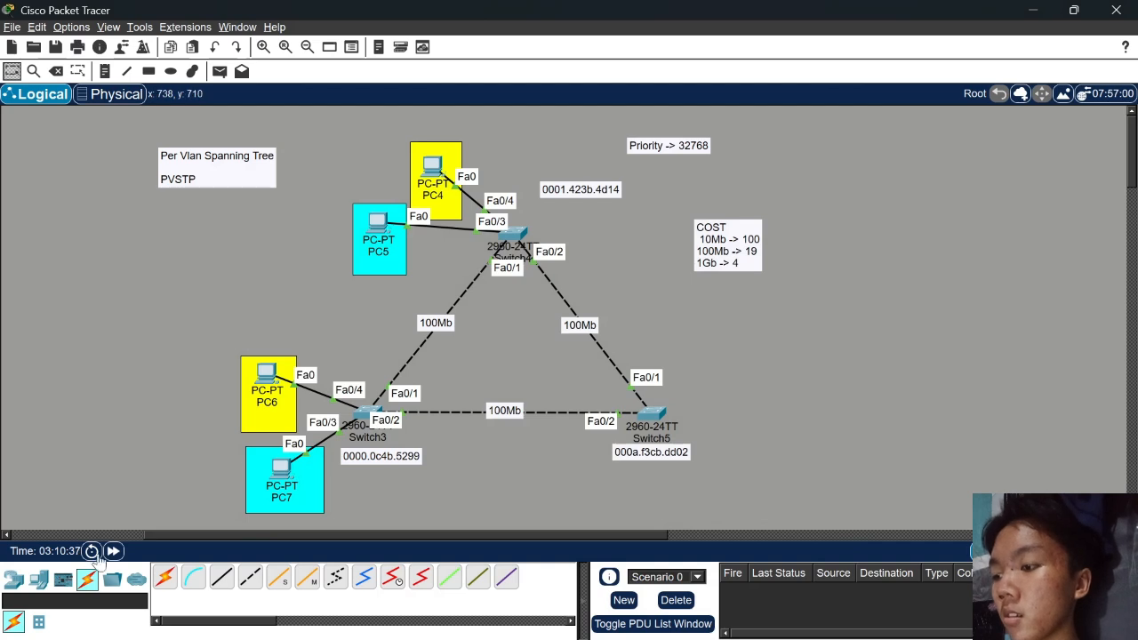
{"action": "left_click", "coordinate": [110, 552]}
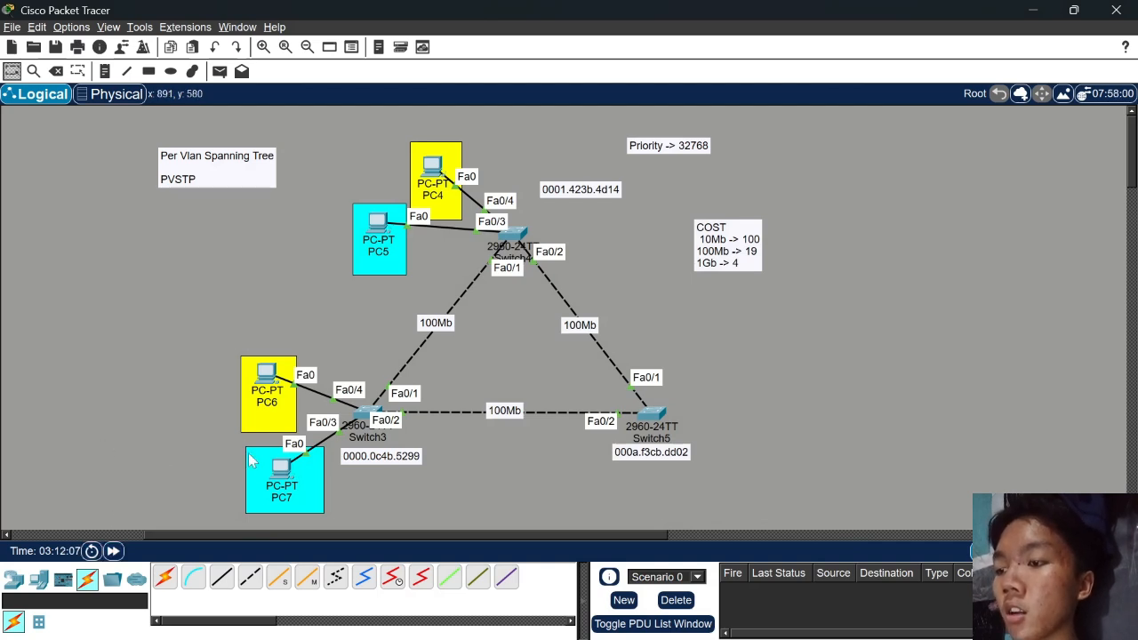
{"action": "left_click_drag", "start_coordinate": [274, 483], "coordinate": [279, 478]}
{"action": "left_click_drag", "start_coordinate": [373, 243], "coordinate": [370, 239]}
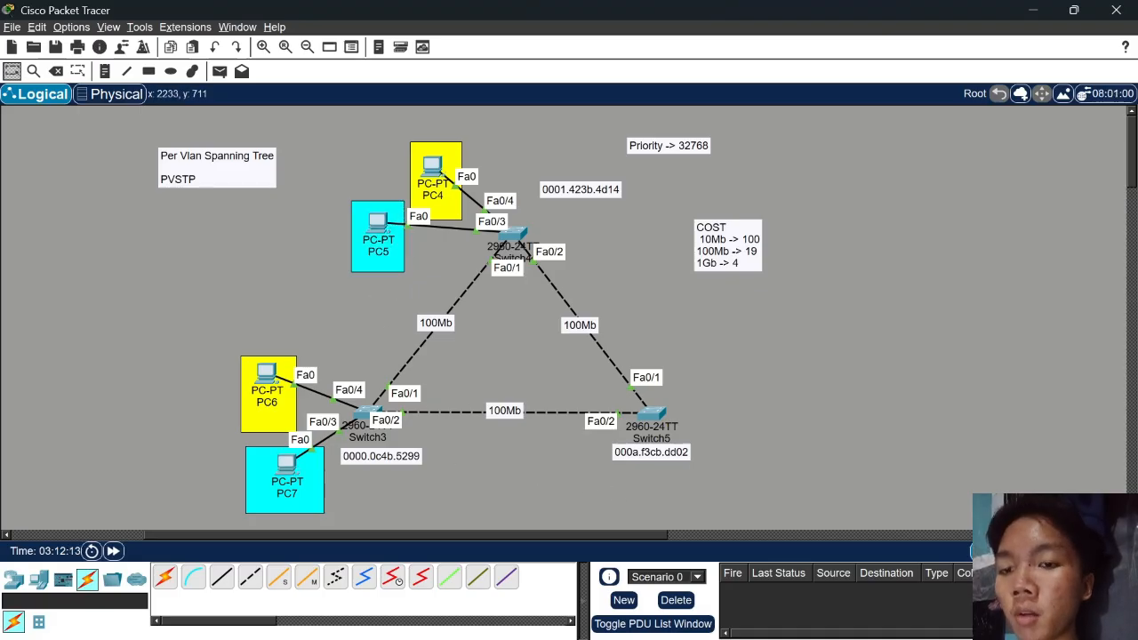
{"action": "left_click", "coordinate": [1092, 550]}
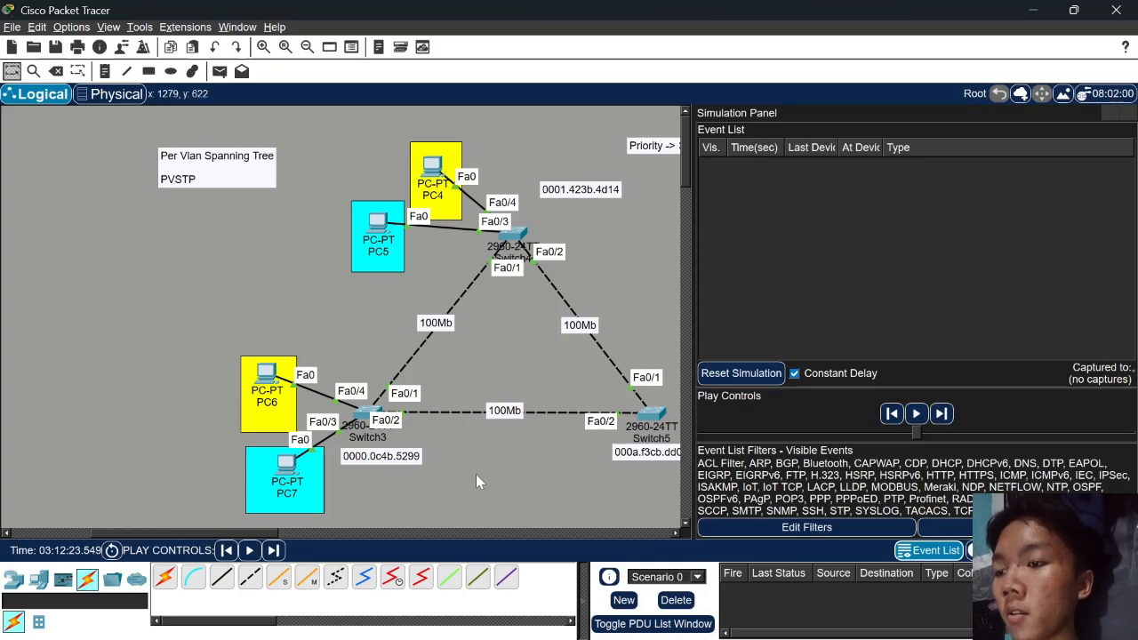
{"action": "left_click", "coordinate": [1092, 551]}
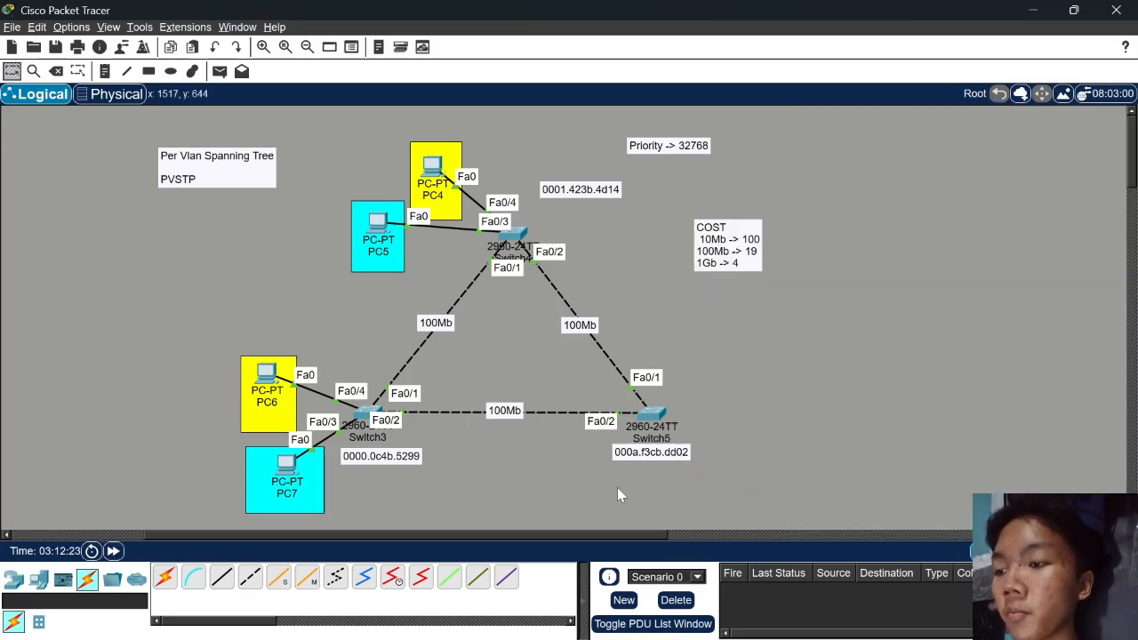
{"action": "left_click_drag", "start_coordinate": [290, 475], "coordinate": [285, 478]}
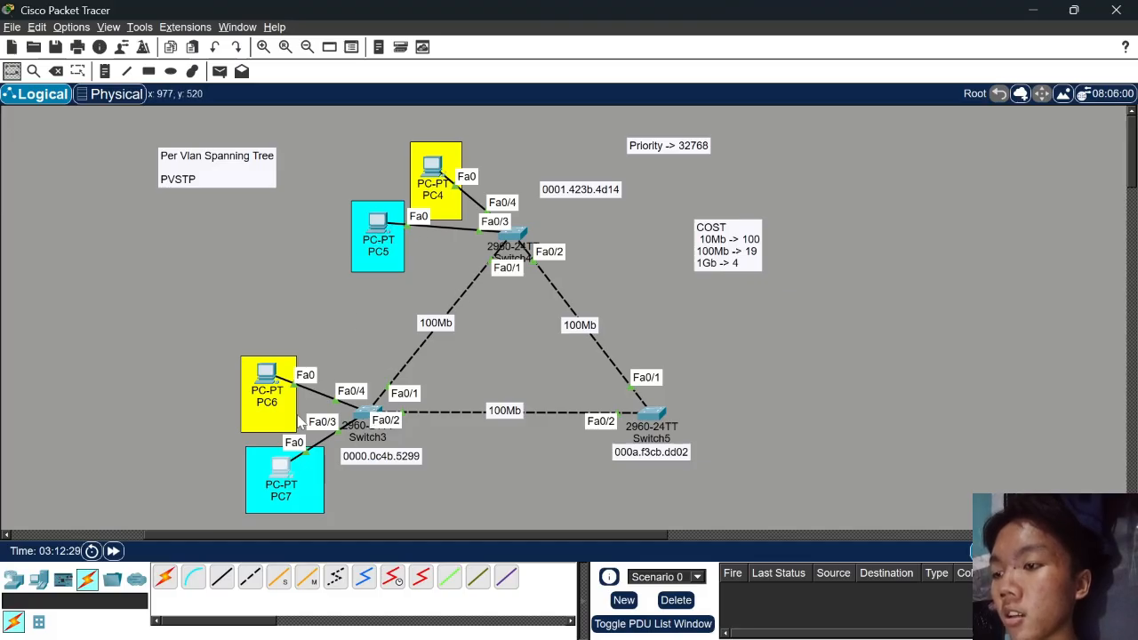
{"action": "left_click_drag", "start_coordinate": [281, 396], "coordinate": [269, 390]}
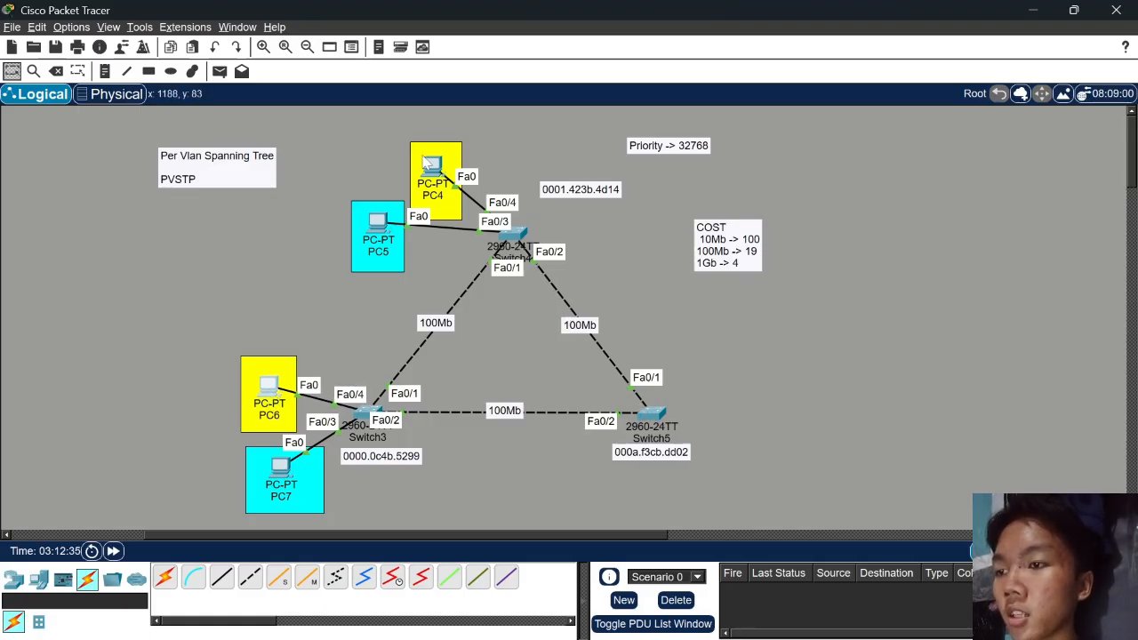
{"action": "left_click_drag", "start_coordinate": [369, 414], "coordinate": [366, 418]}
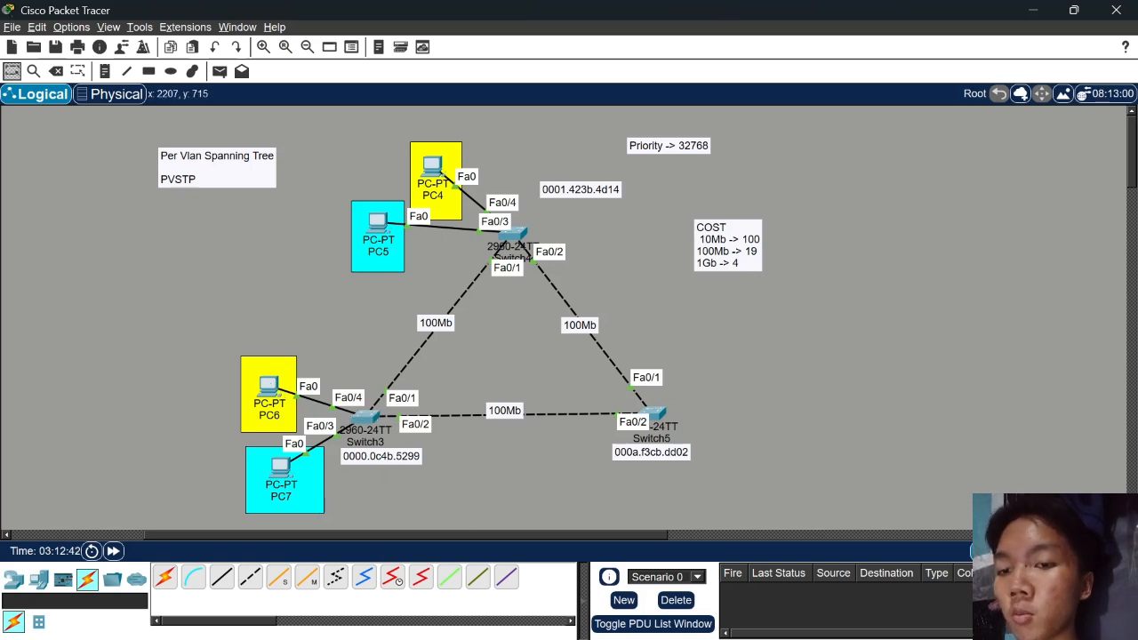
Switch to simulation mode and add a simple PDU from PC6 to PC4
{"action": "left_click", "coordinate": [1090, 551]}
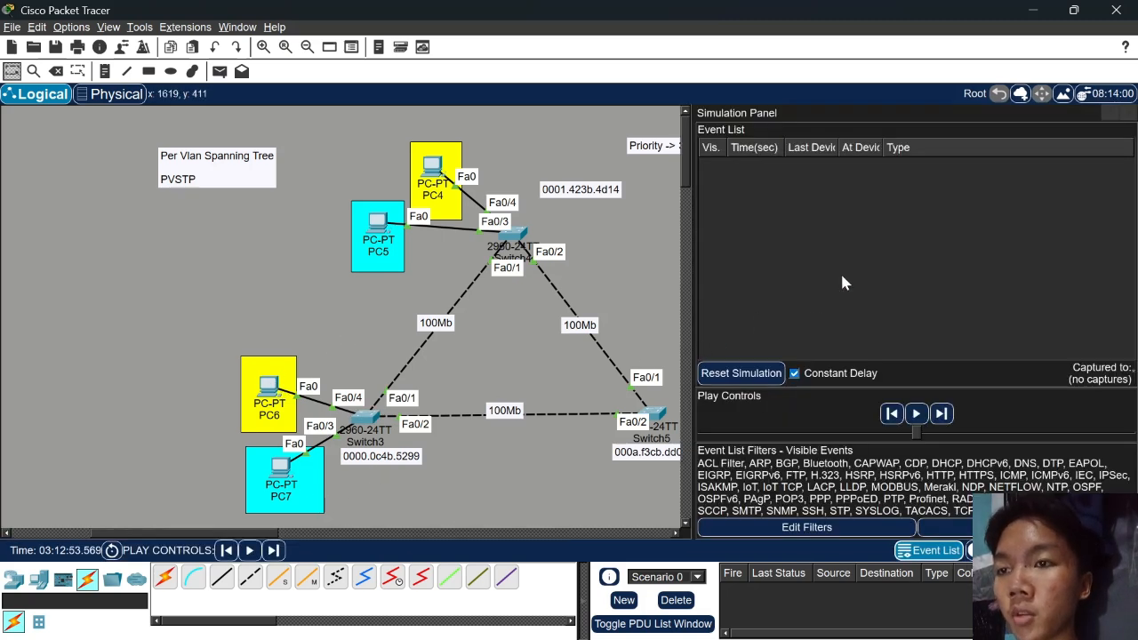
{"action": "left_click", "coordinate": [218, 73]}
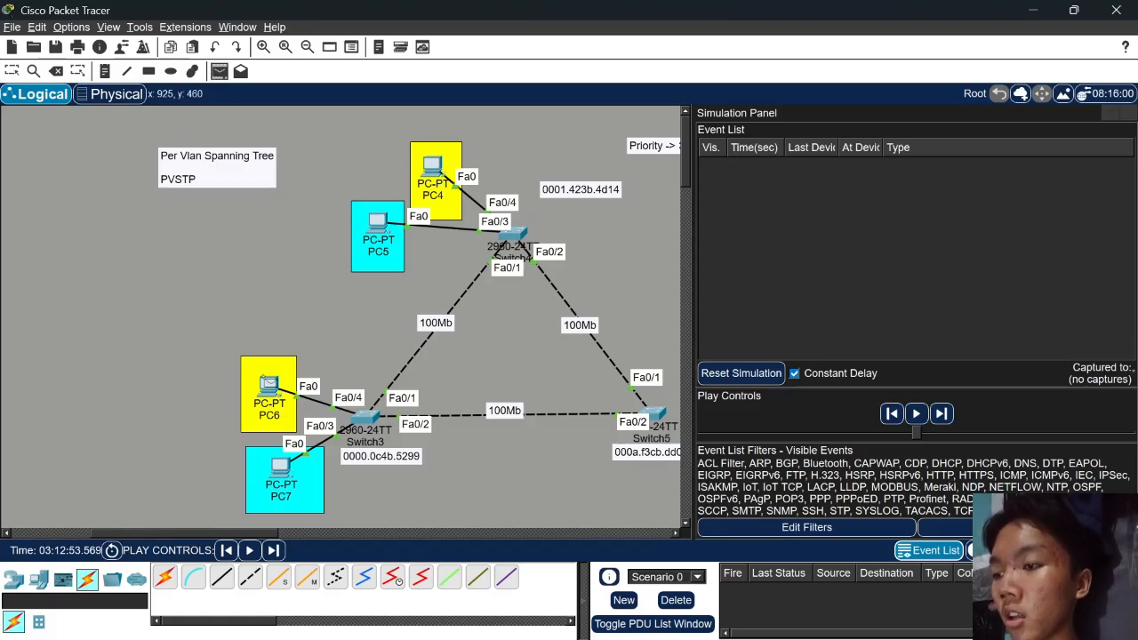
{"action": "left_click", "coordinate": [272, 388]}
{"action": "left_click", "coordinate": [436, 169]}
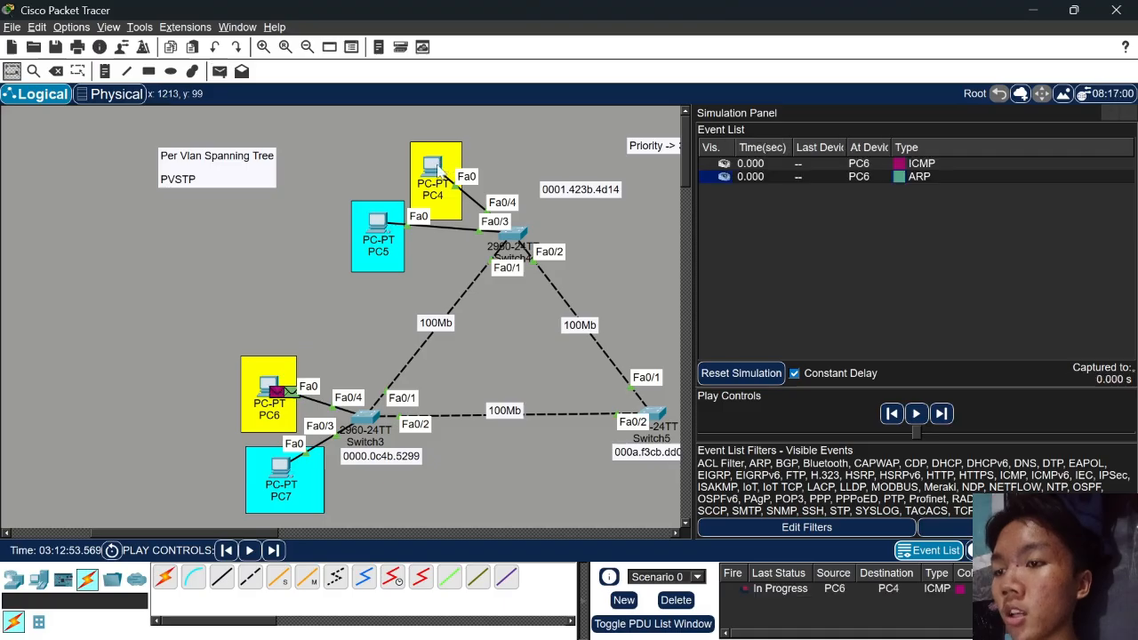
{"action": "left_click", "coordinate": [708, 281]}
{"action": "left_click_drag", "start_coordinate": [694, 266], "coordinate": [712, 269]}
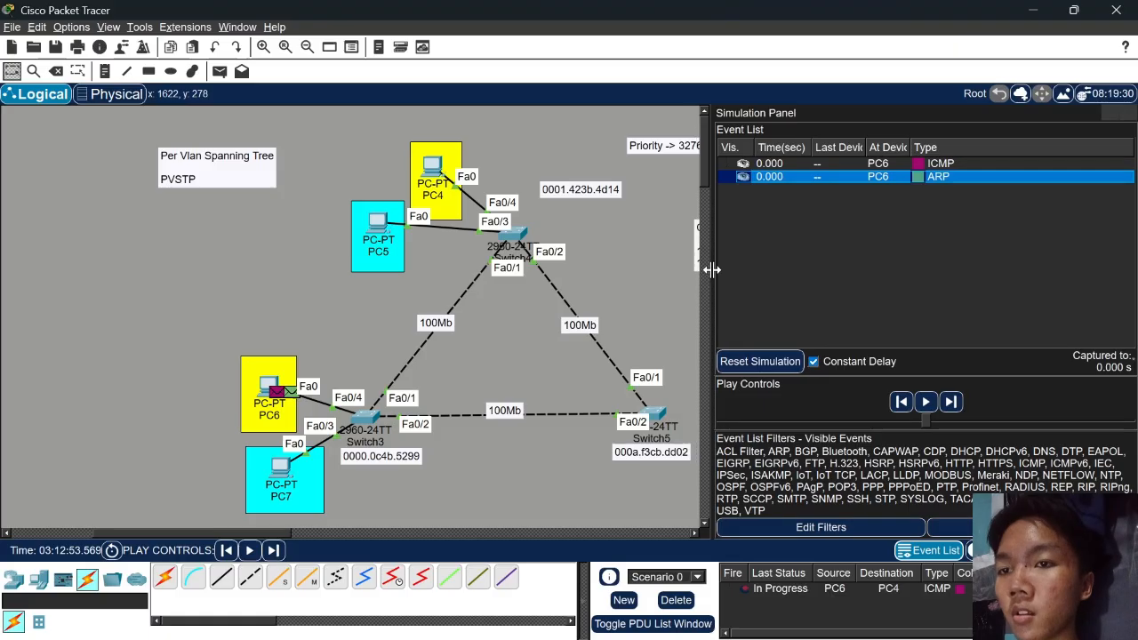
{"action": "left_click", "coordinate": [660, 294]}
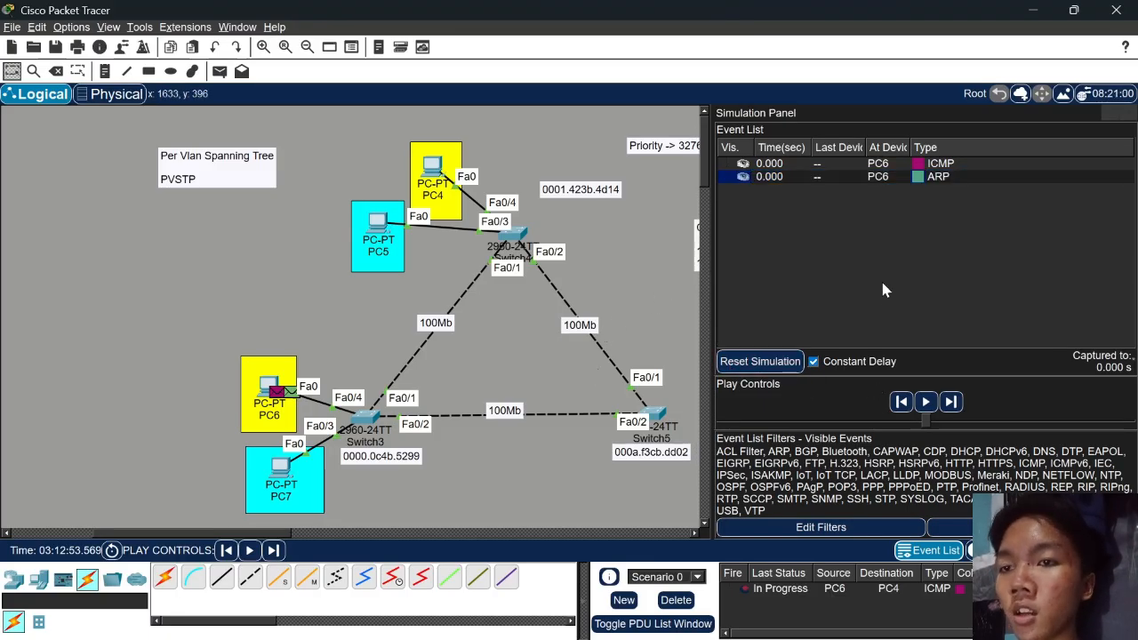
Advance the simulation event by event to follow PC6's ARP request to PC4 and the reply back to PC6
{"action": "left_click", "coordinate": [955, 403]}
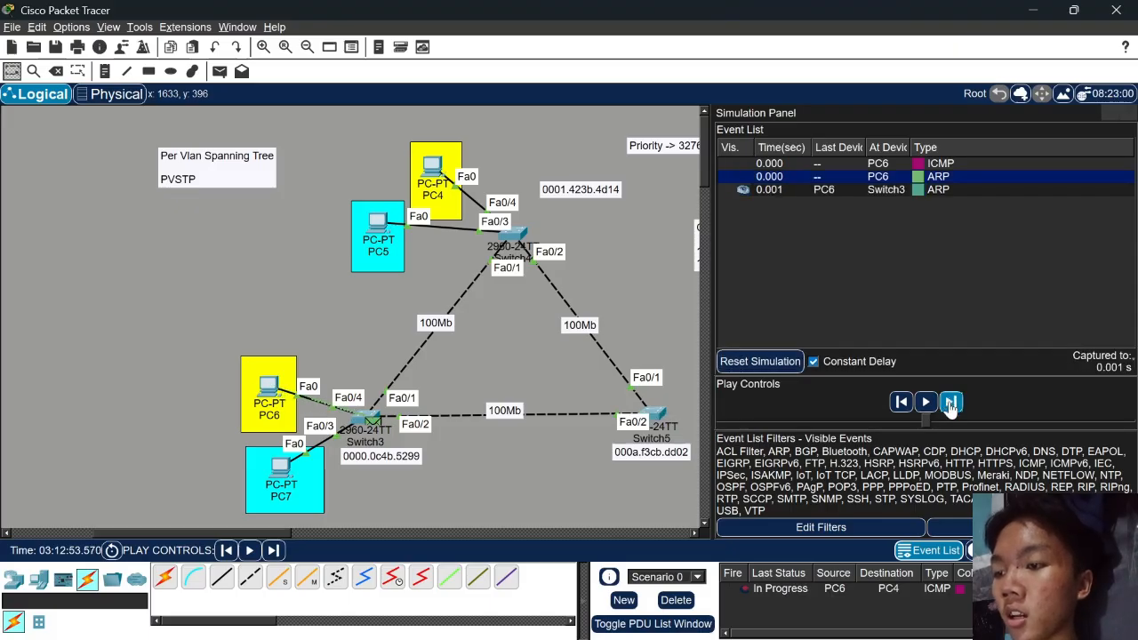
{"action": "left_click", "coordinate": [952, 404]}
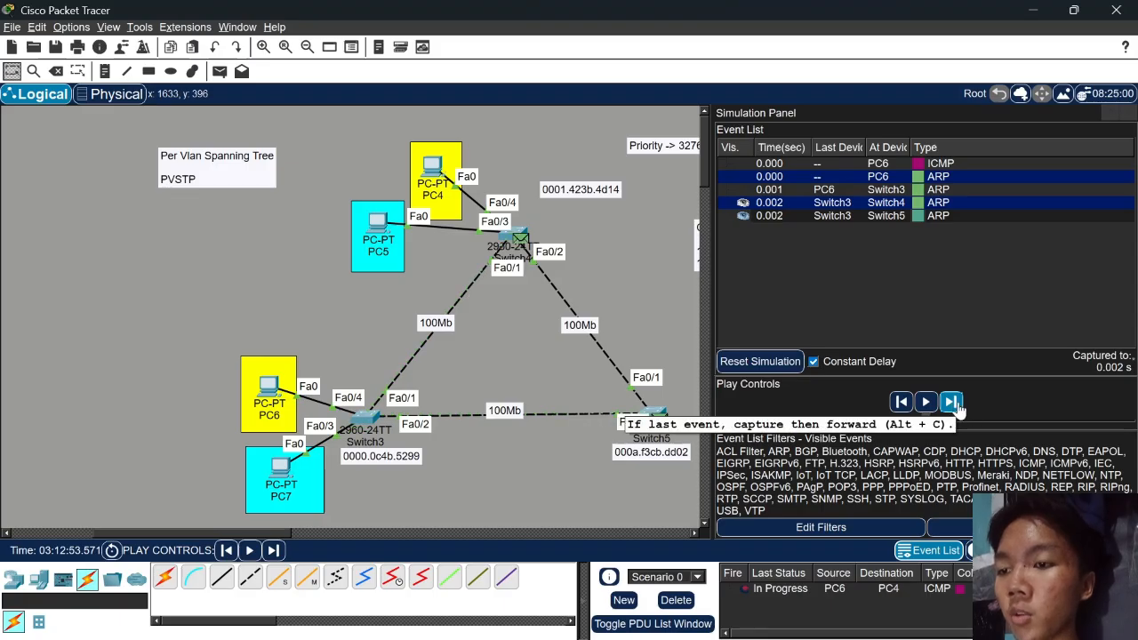
{"action": "left_click", "coordinate": [954, 404]}
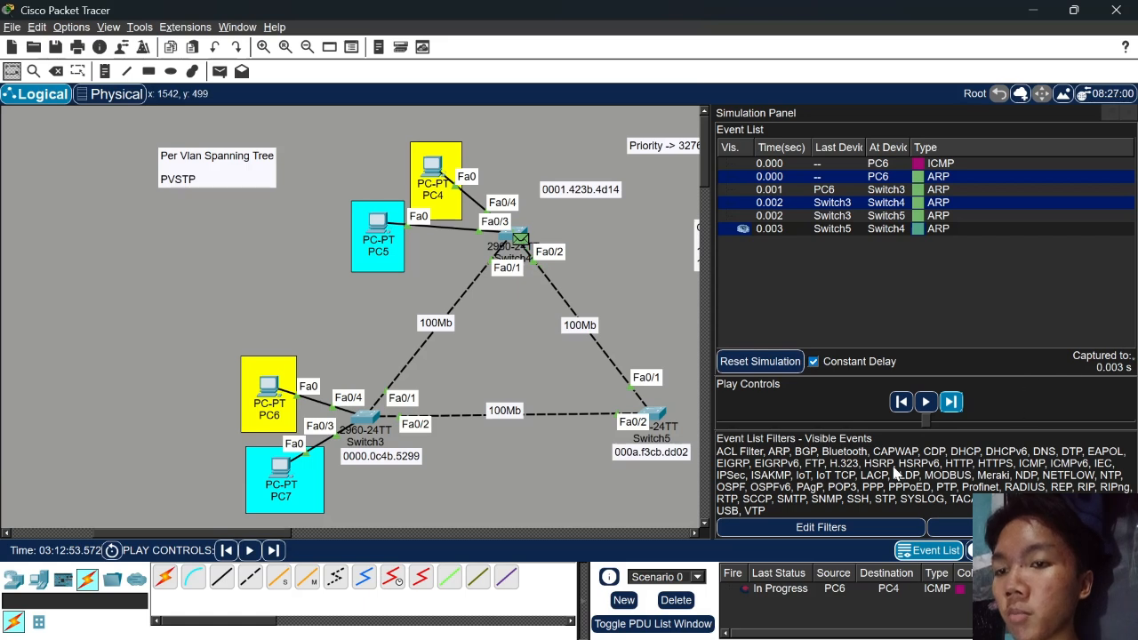
{"action": "left_click", "coordinate": [951, 404]}
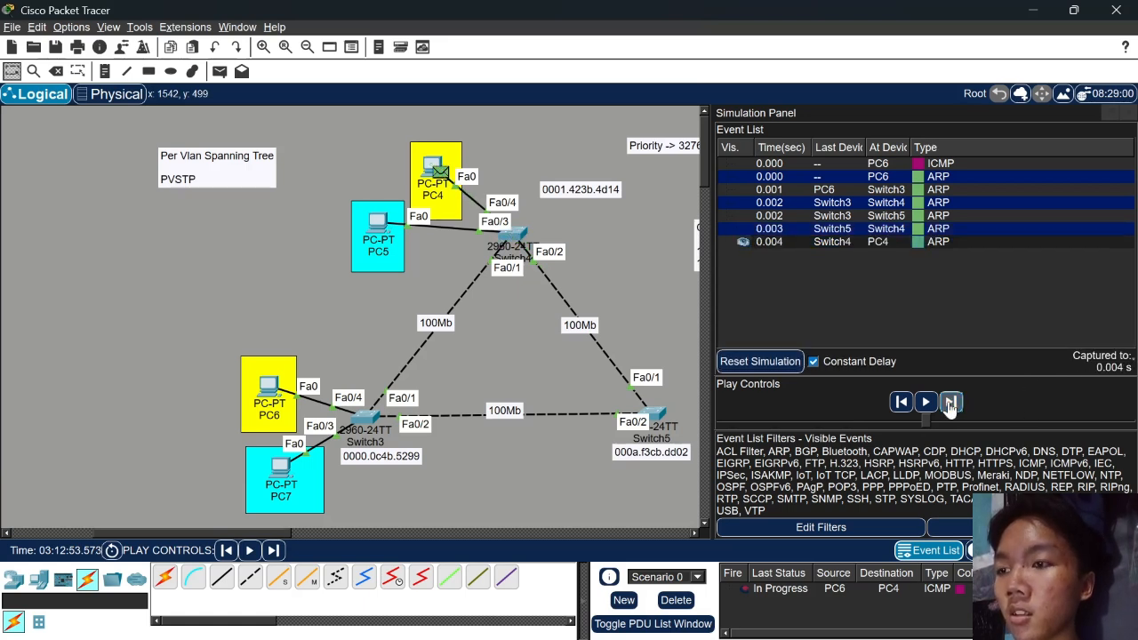
{"action": "left_click", "coordinate": [951, 403]}
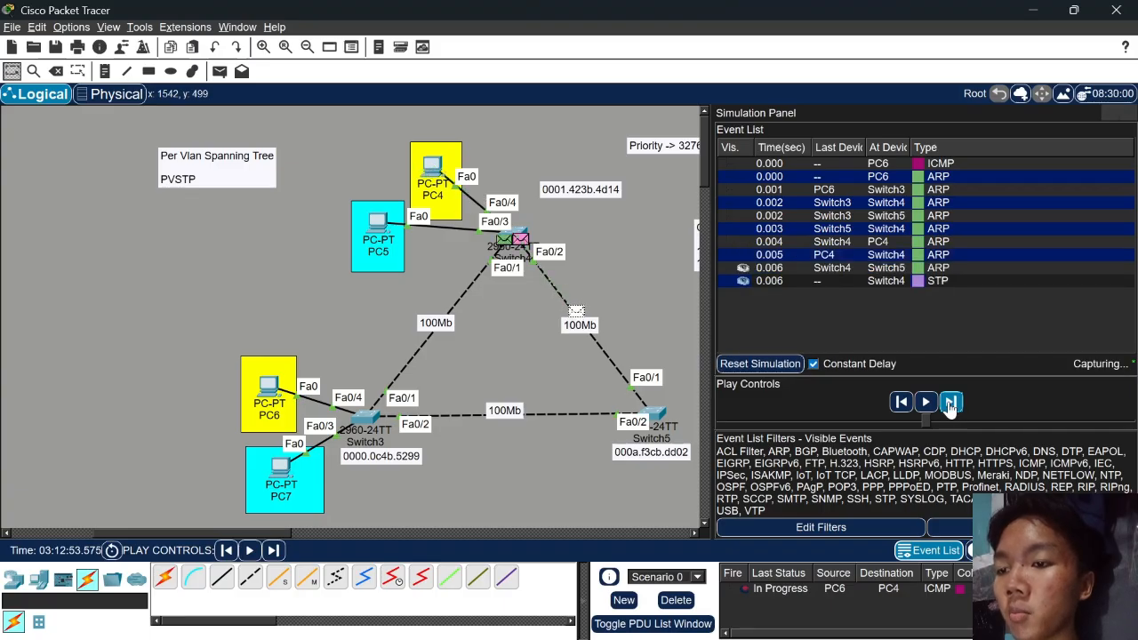
{"action": "left_click", "coordinate": [951, 404]}
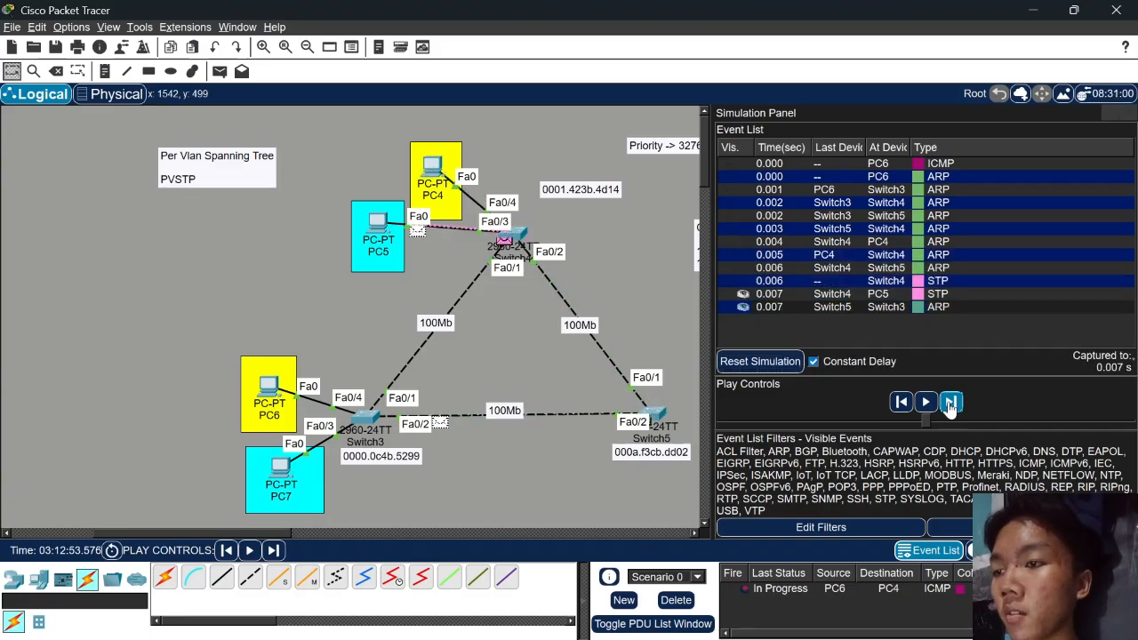
{"action": "left_click", "coordinate": [951, 403]}
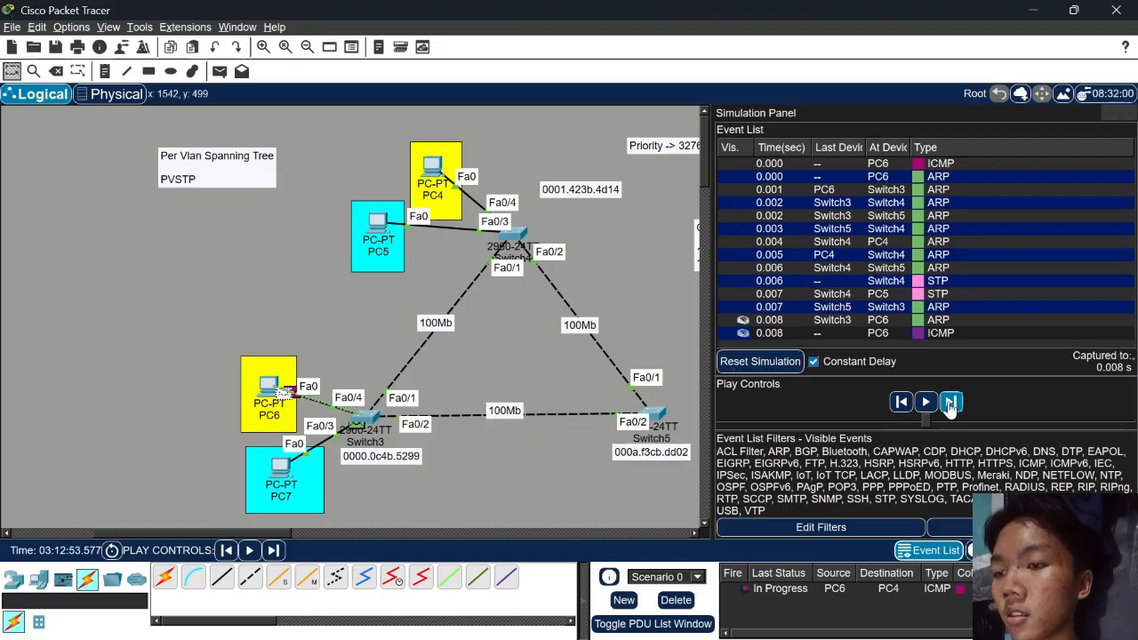
Advance the simulation event by event to trace the ICMP packet from PC6 to PC4 and its reply back to PC6
{"action": "left_click", "coordinate": [951, 404]}
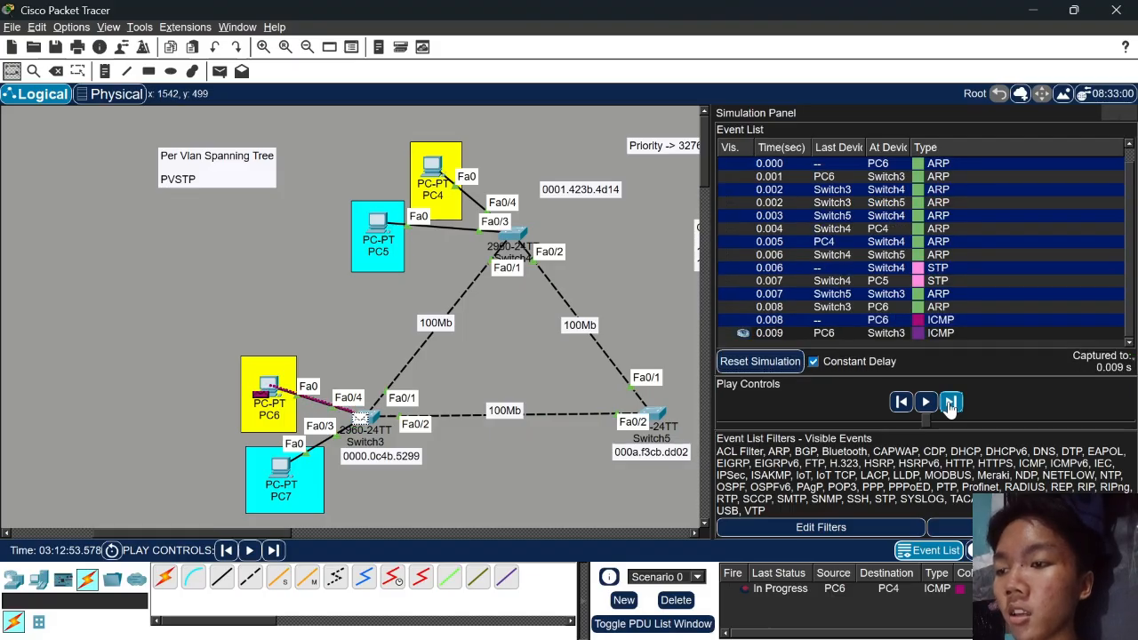
{"action": "left_click", "coordinate": [950, 404]}
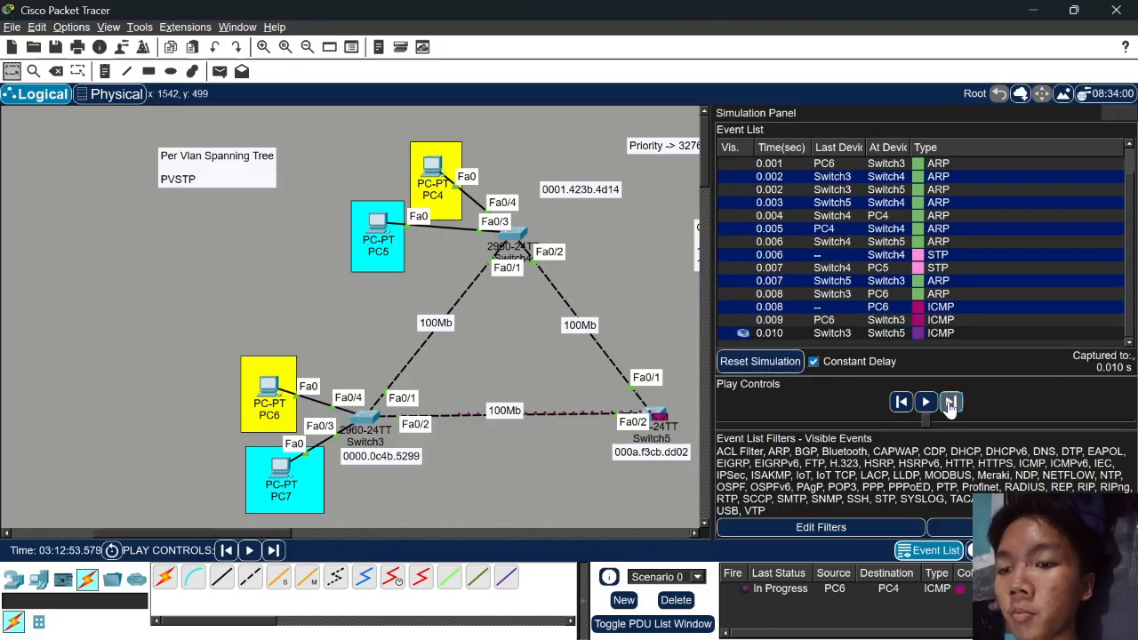
{"action": "left_click", "coordinate": [950, 404]}
{"action": "left_click", "coordinate": [951, 404]}
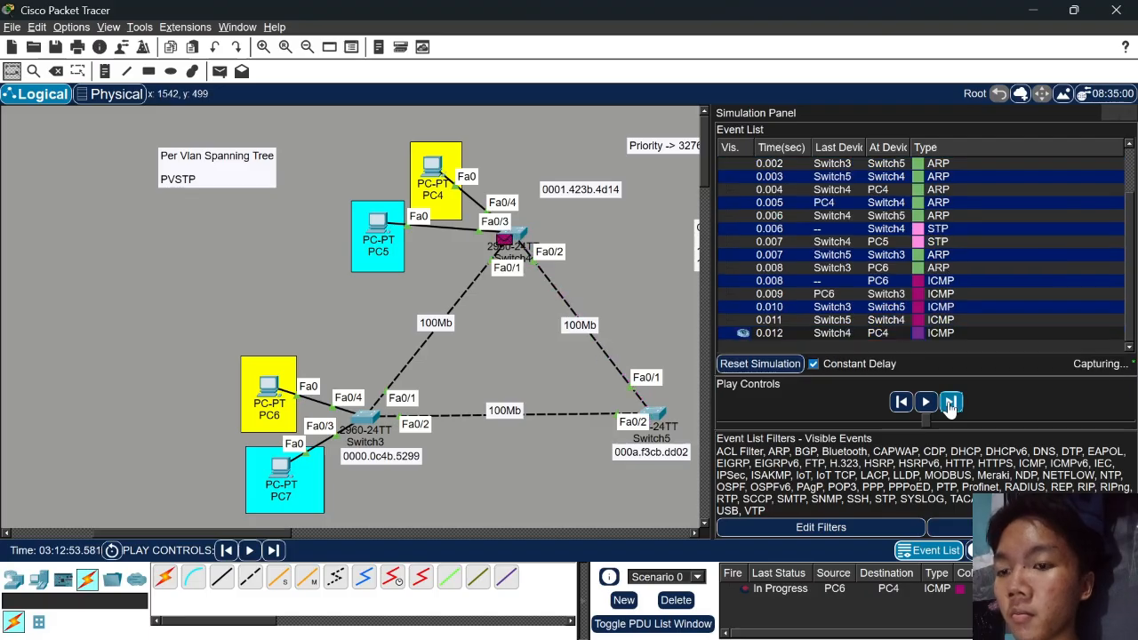
{"action": "left_click", "coordinate": [951, 403]}
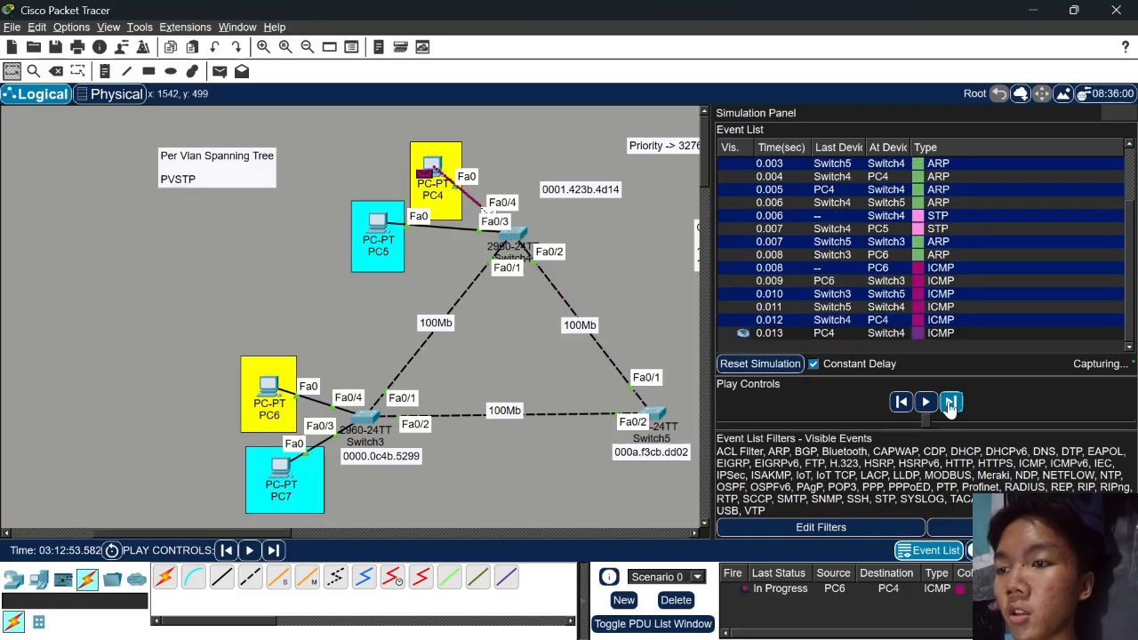
{"action": "left_click", "coordinate": [951, 403]}
{"action": "left_click", "coordinate": [951, 404]}
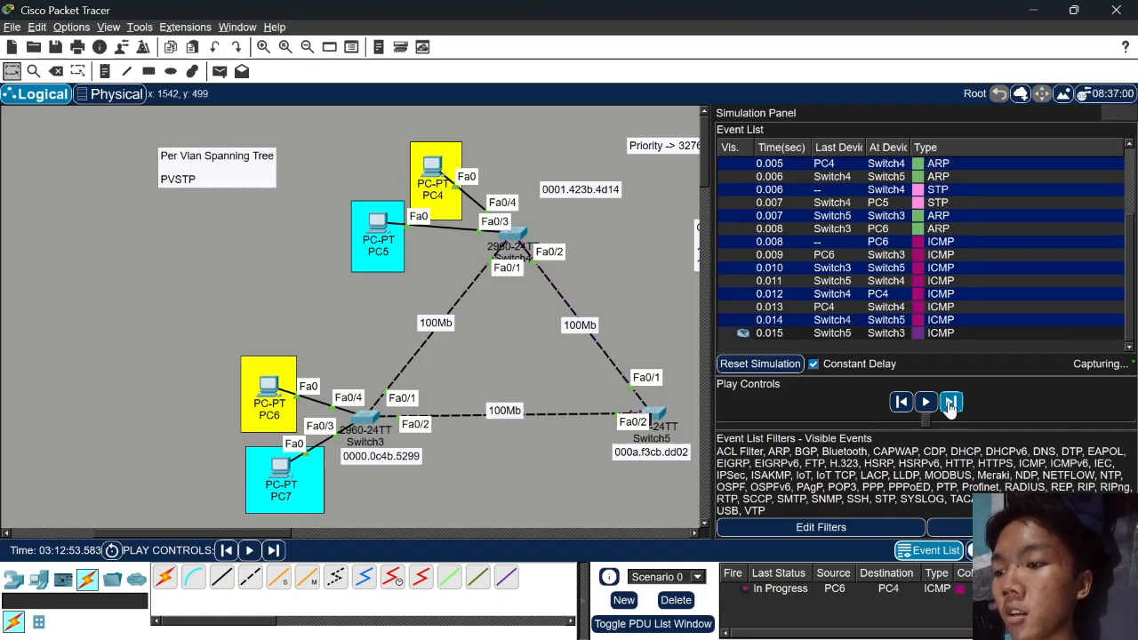
{"action": "left_click", "coordinate": [950, 404]}
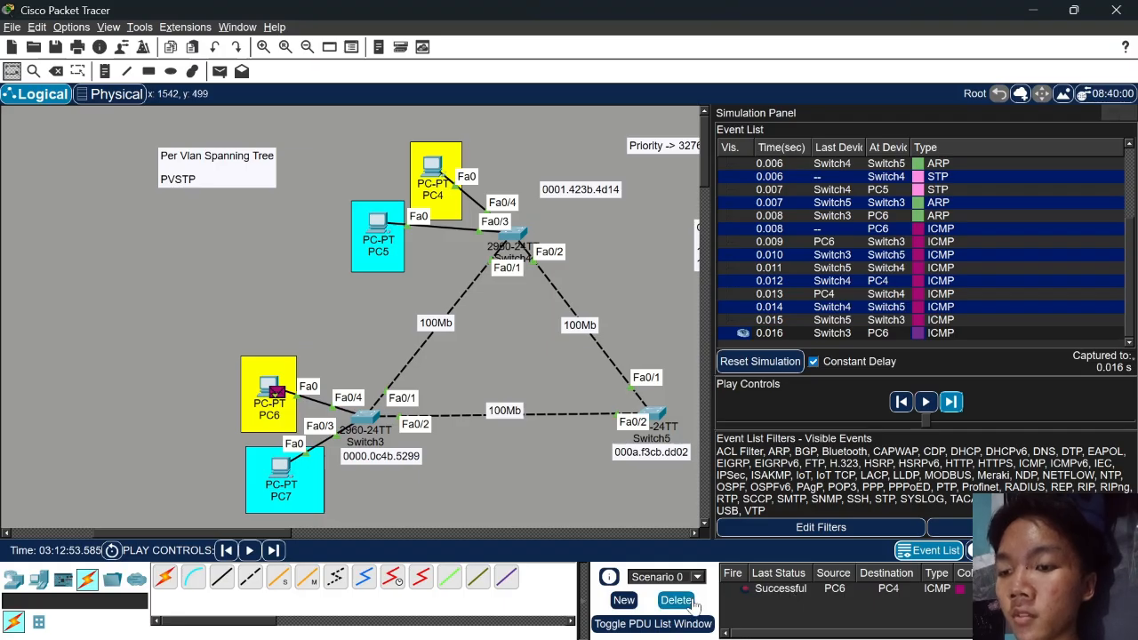
Delete the current PDU scenario and add a simple PDU from PC7 to PC5
{"action": "left_click", "coordinate": [676, 600]}
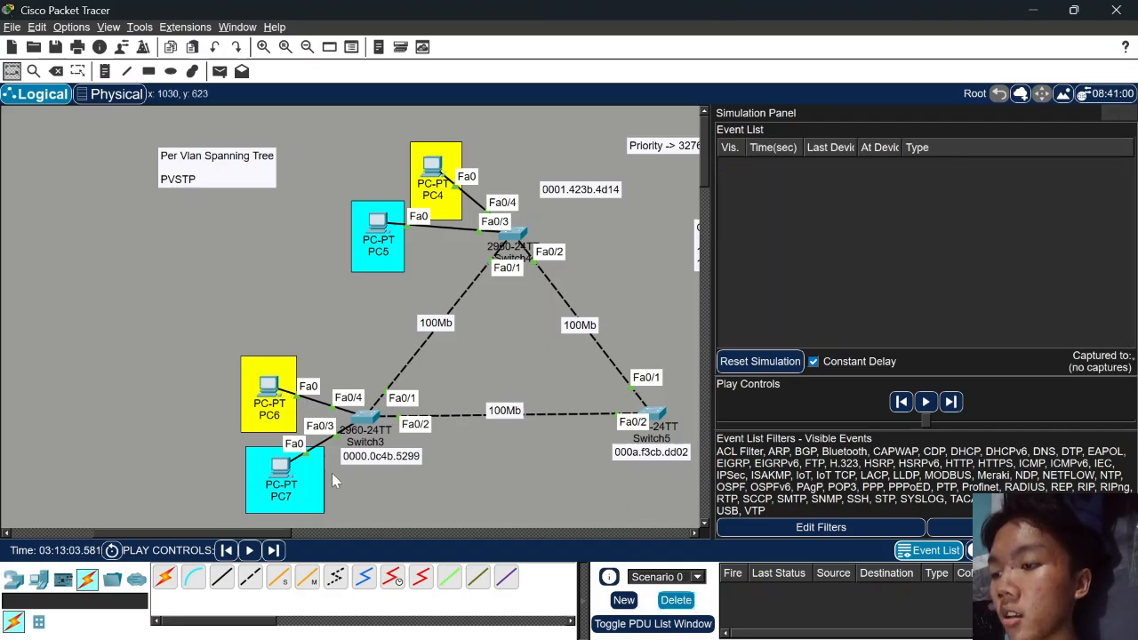
{"action": "left_click", "coordinate": [220, 71]}
{"action": "left_click", "coordinate": [282, 472]}
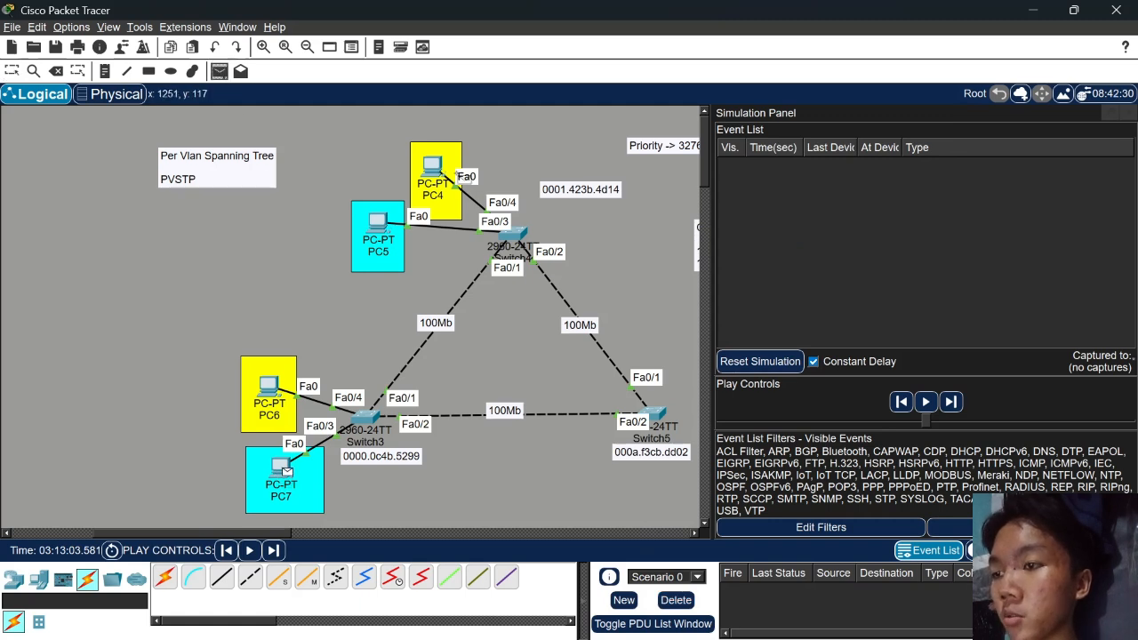
{"action": "left_click", "coordinate": [379, 225]}
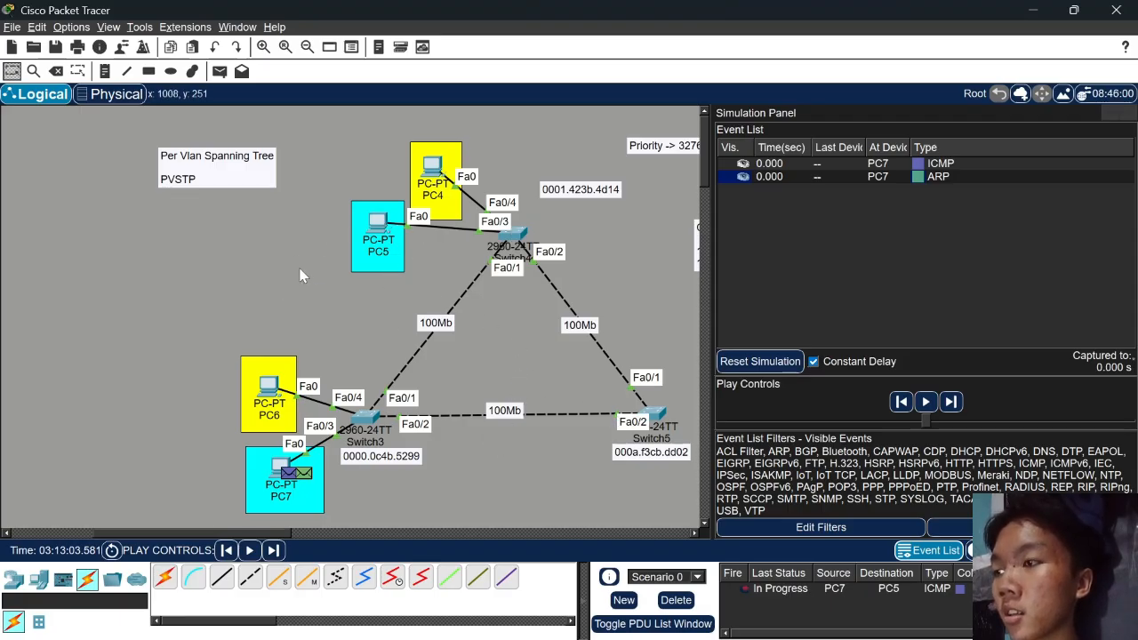
{"action": "left_click", "coordinate": [220, 71]}
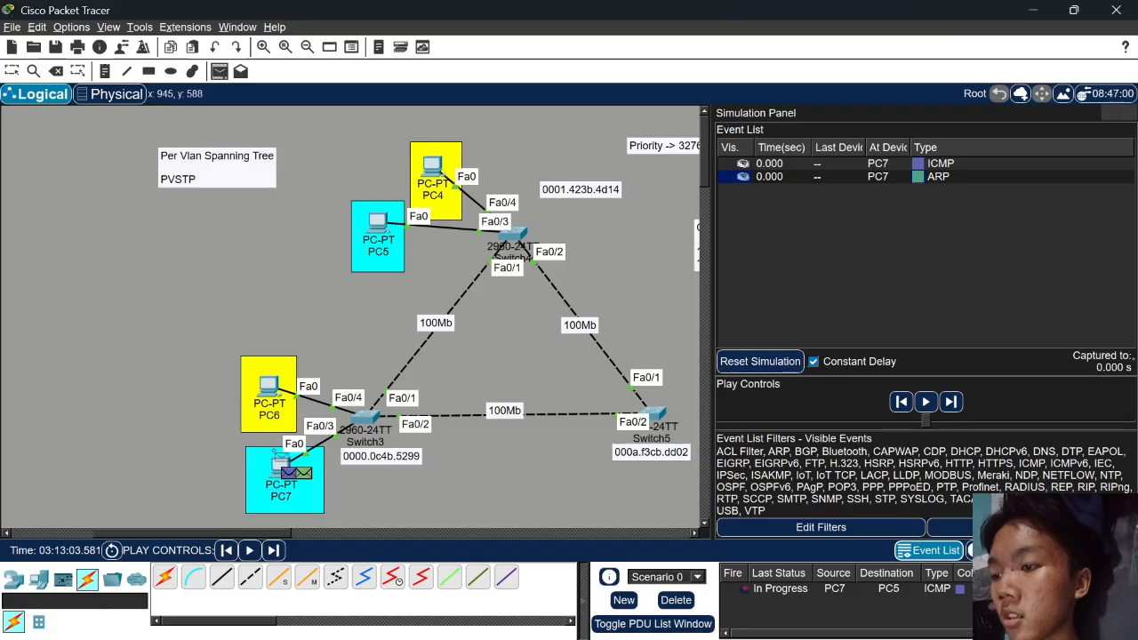
{"action": "key", "text": "Escape"}
Advance the simulation event by event to follow PC7's ARP request to PC5 and the reply back to PC7
{"action": "left_click", "coordinate": [949, 402]}
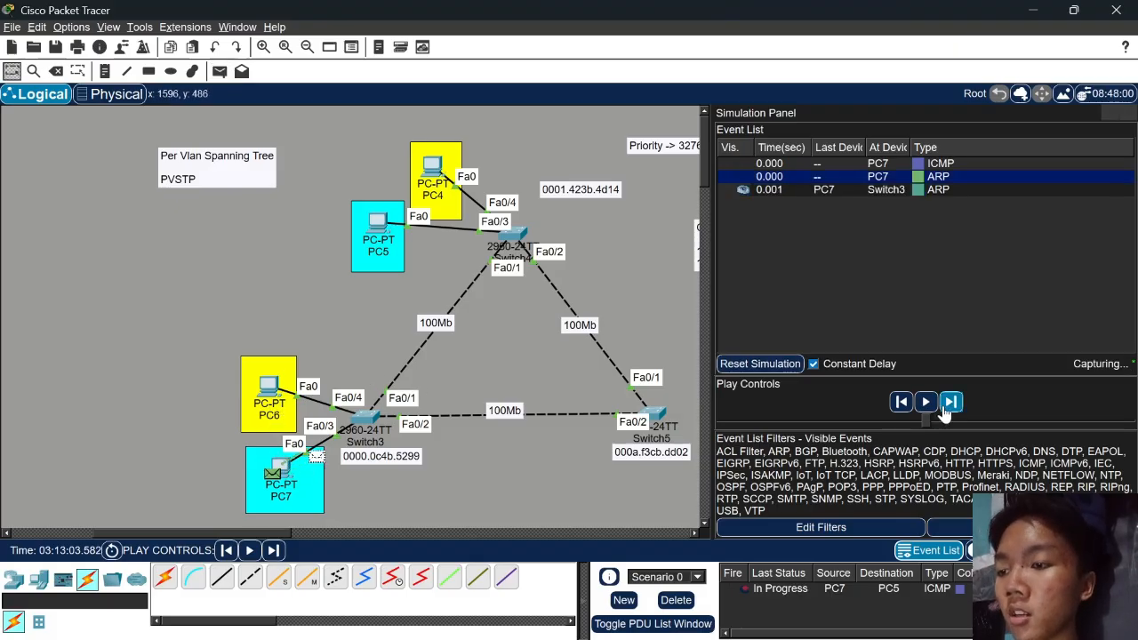
{"action": "left_click", "coordinate": [950, 404]}
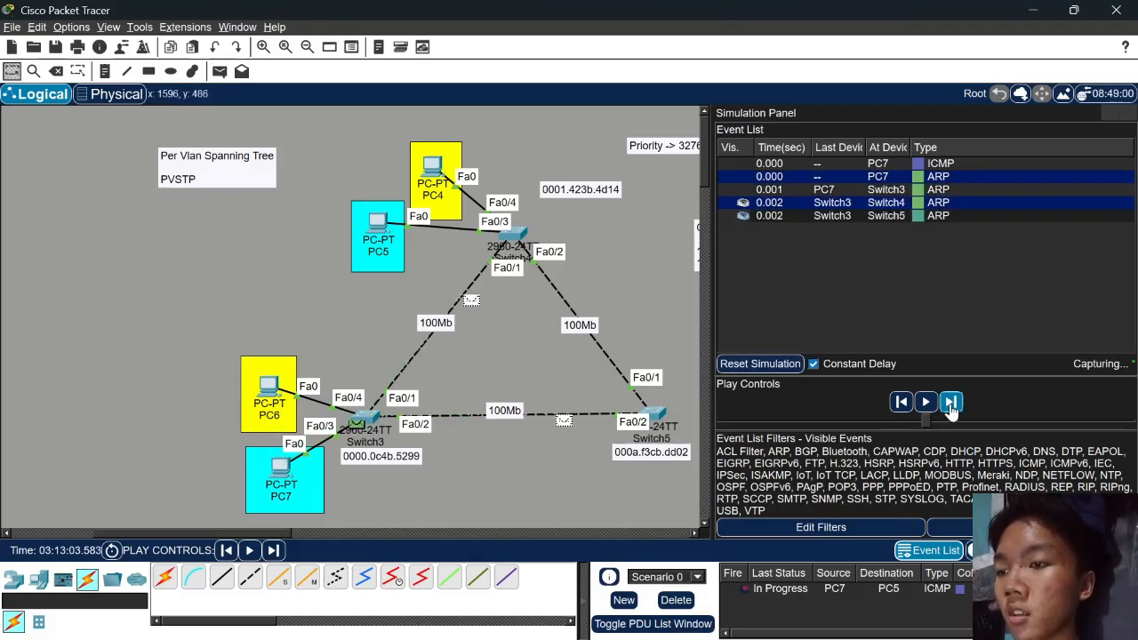
{"action": "left_click", "coordinate": [951, 403]}
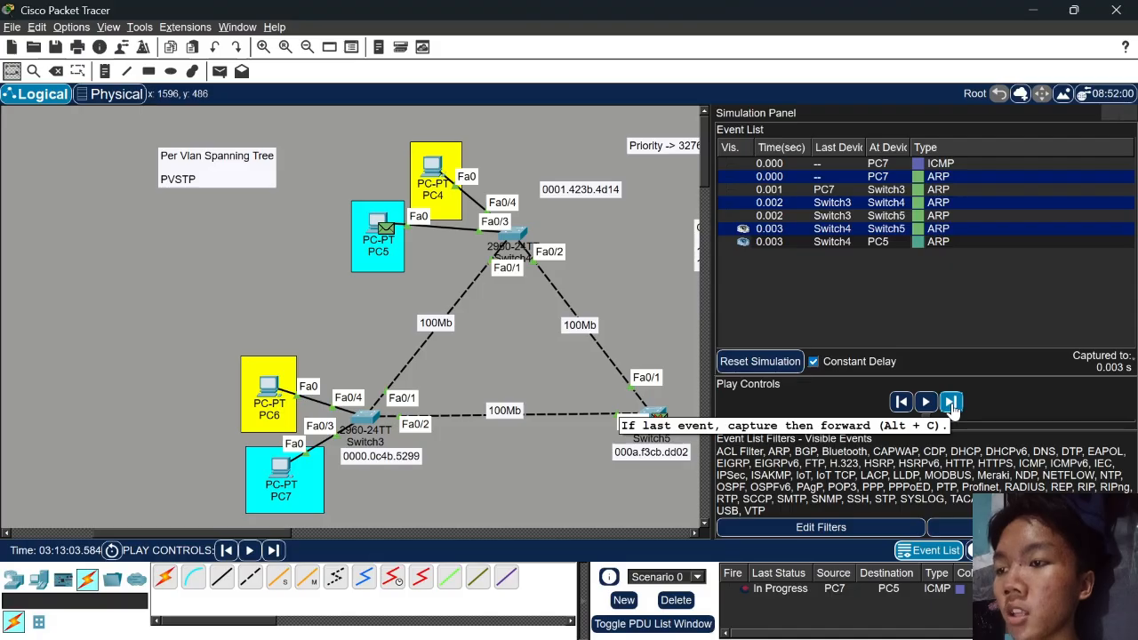
{"action": "left_click", "coordinate": [951, 403]}
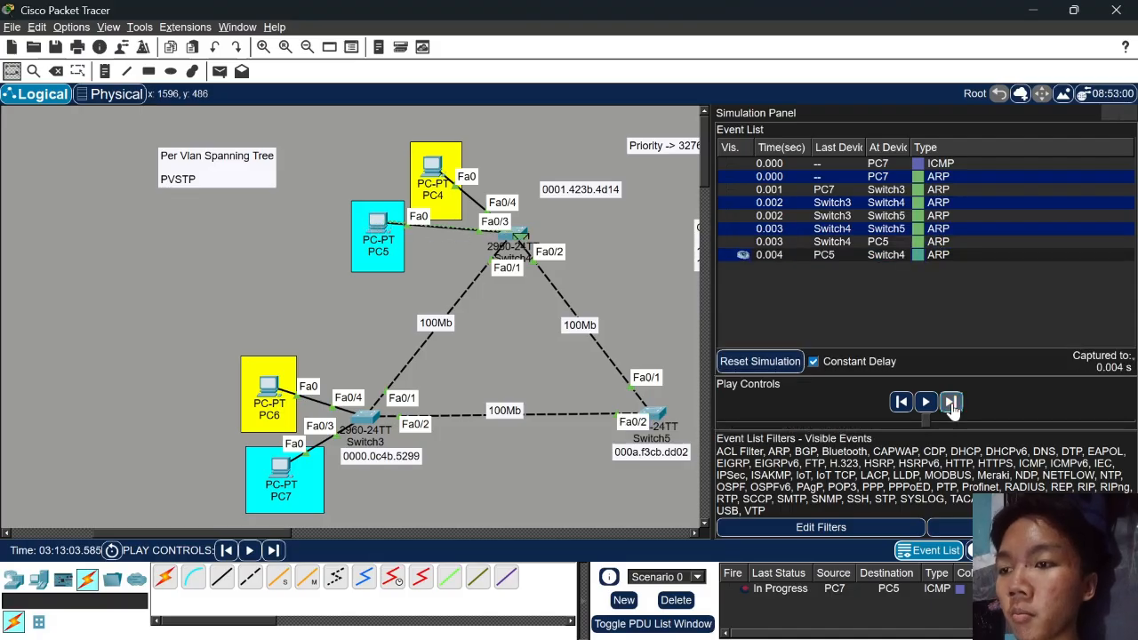
{"action": "left_click", "coordinate": [951, 403]}
{"action": "left_click", "coordinate": [951, 402]}
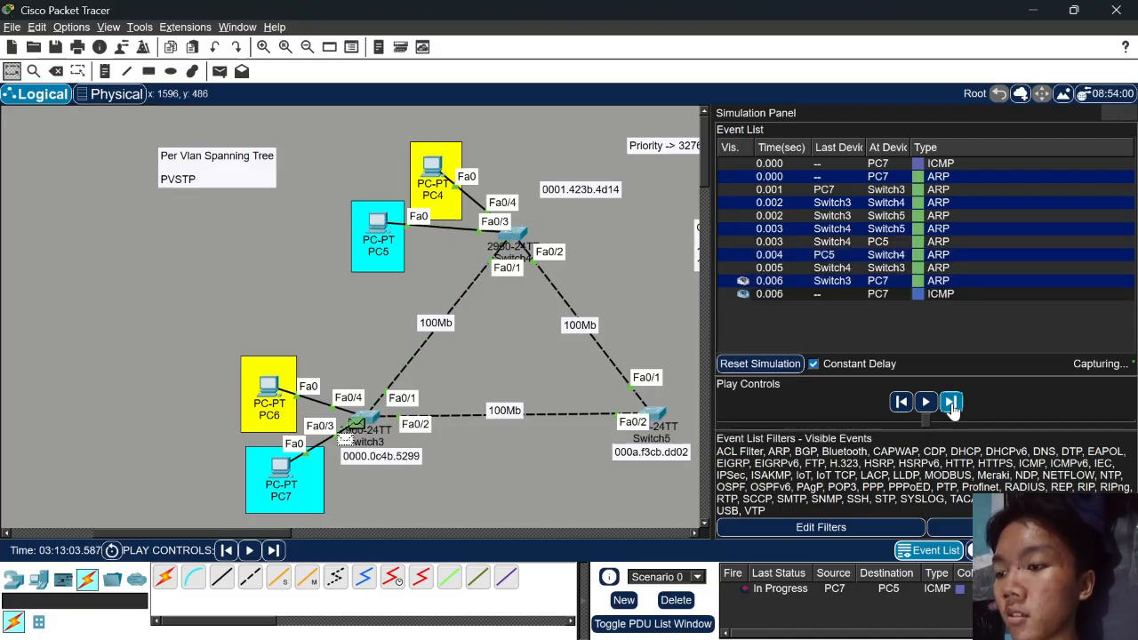
Trace the ICMP packet from PC7 to PC5 and its reply event by event, and return to realtime mode
{"action": "left_click", "coordinate": [952, 403]}
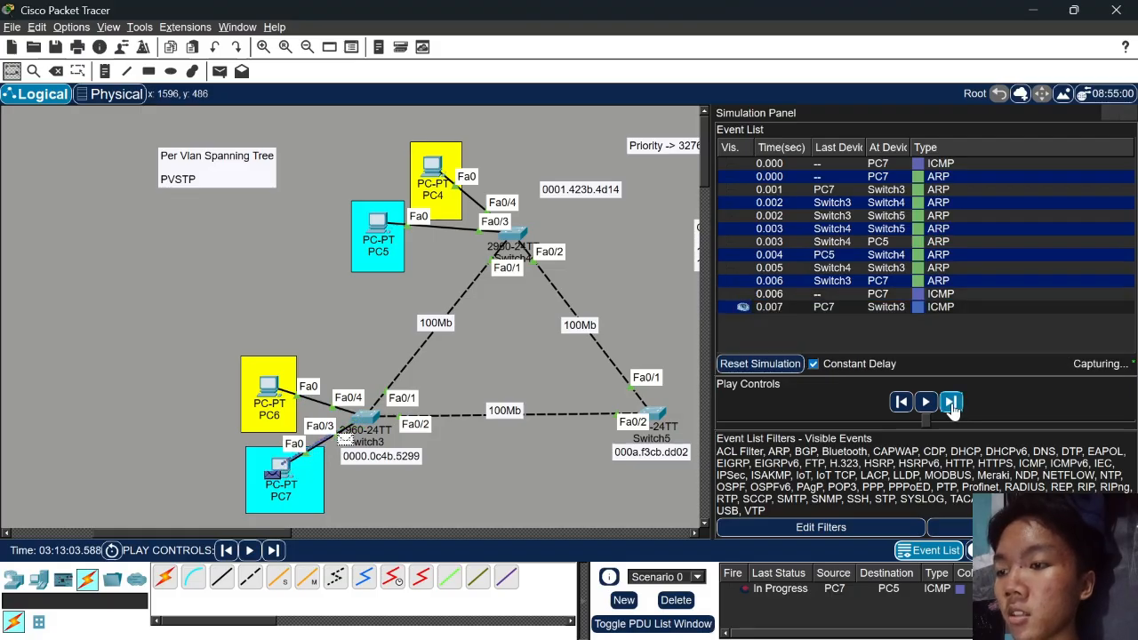
{"action": "left_click", "coordinate": [951, 403]}
{"action": "left_click", "coordinate": [952, 403]}
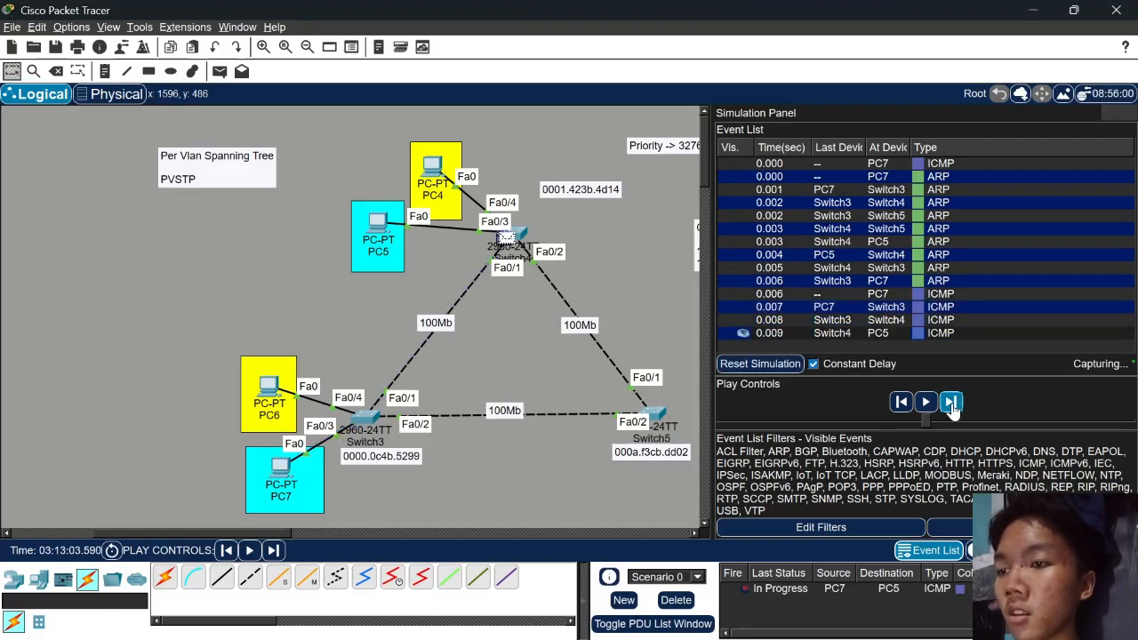
{"action": "left_click", "coordinate": [951, 403]}
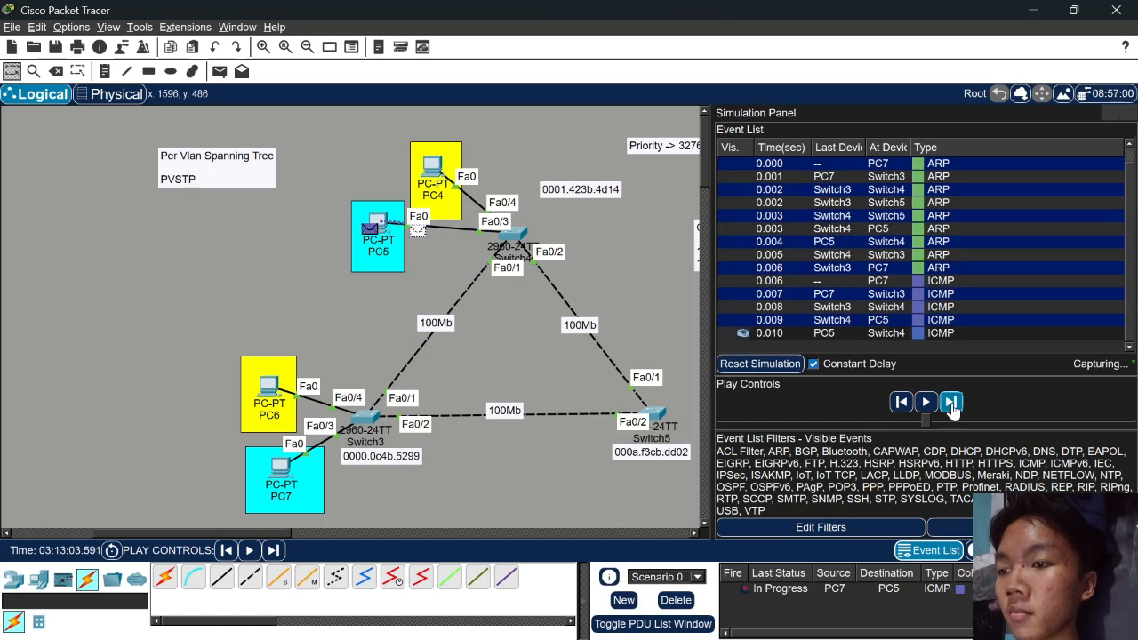
{"action": "left_click", "coordinate": [951, 402]}
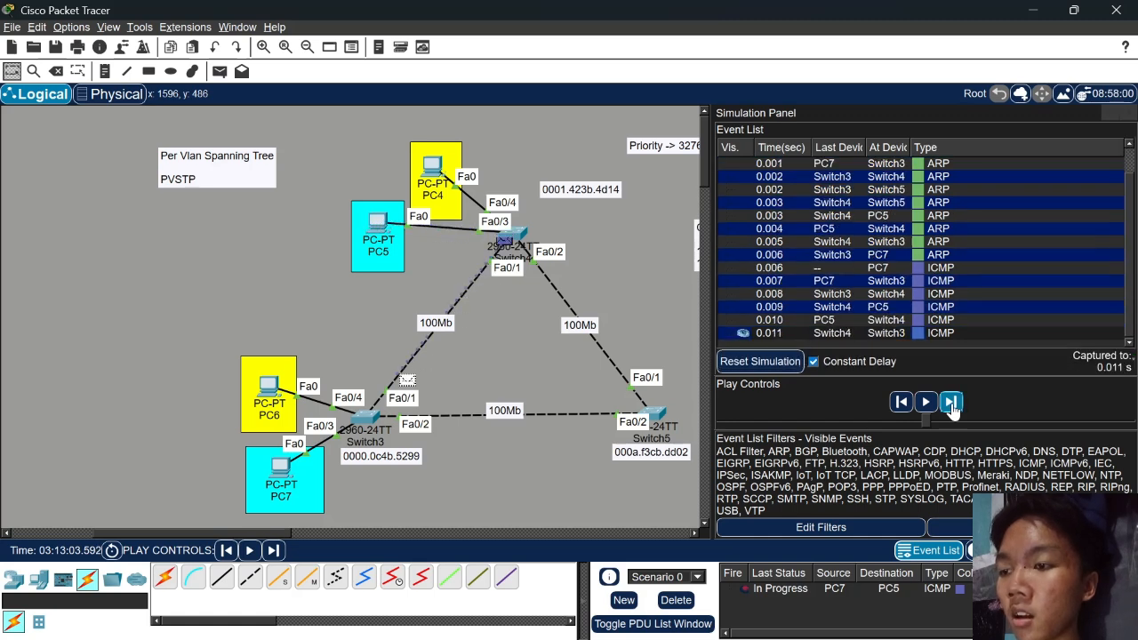
{"action": "left_click", "coordinate": [951, 403]}
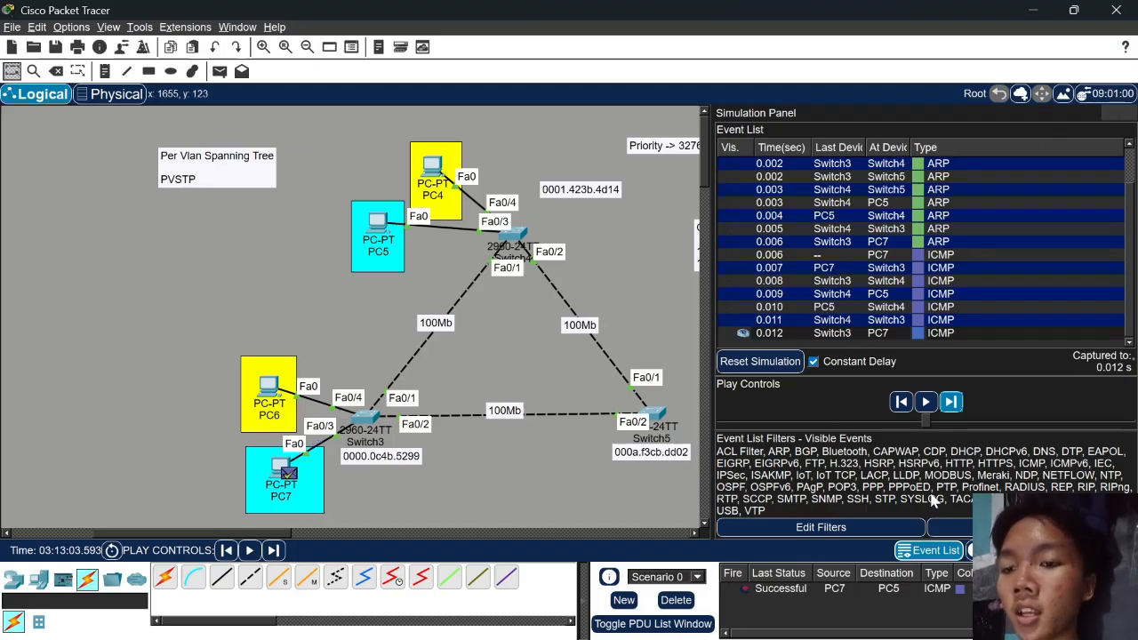
{"action": "key", "text": "shift+r"}
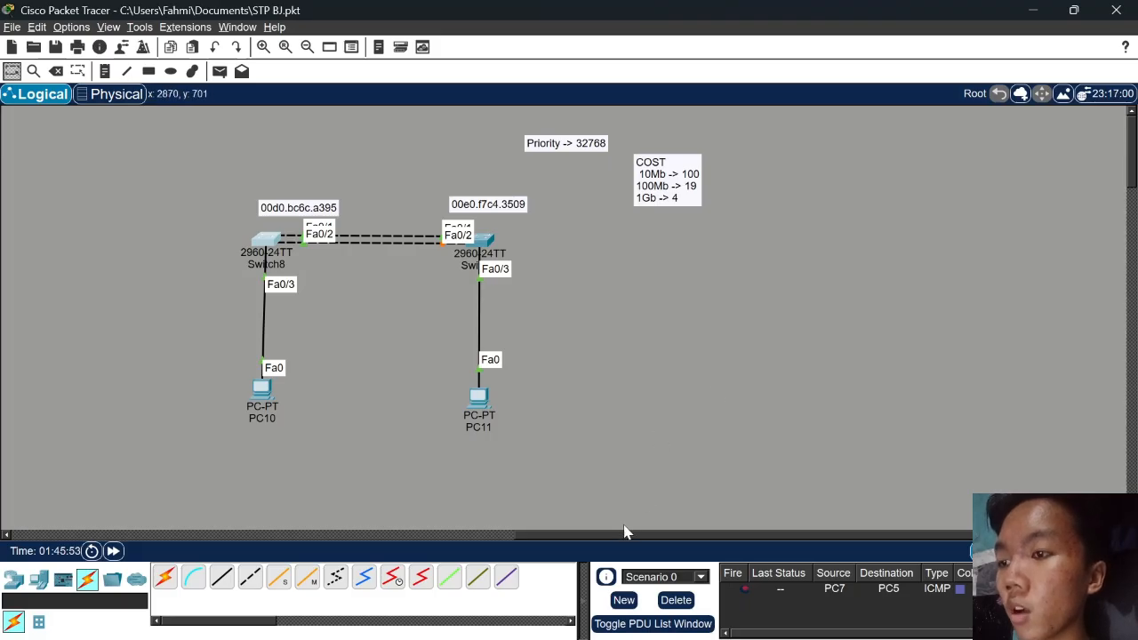
In the two-switch topology, reposition Switch8, Switch9 and their MAC address labels slightly so the parallel links and port labels are easier to read
{"action": "scroll", "coordinate": [614, 537], "scroll_direction": "left", "scroll_amount": 1}
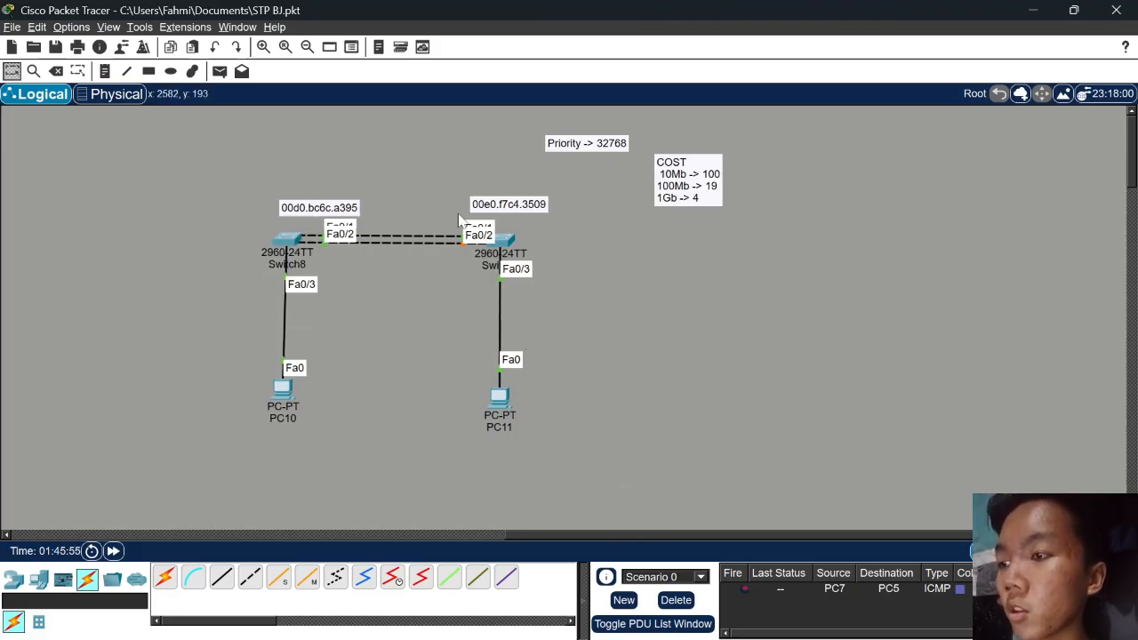
{"action": "mouse_move", "coordinate": [296, 244]}
{"action": "left_mouse_down"}
{"action": "mouse_move", "coordinate": [295, 257]}
{"action": "mouse_move", "coordinate": [294, 244]}
{"action": "left_mouse_up"}
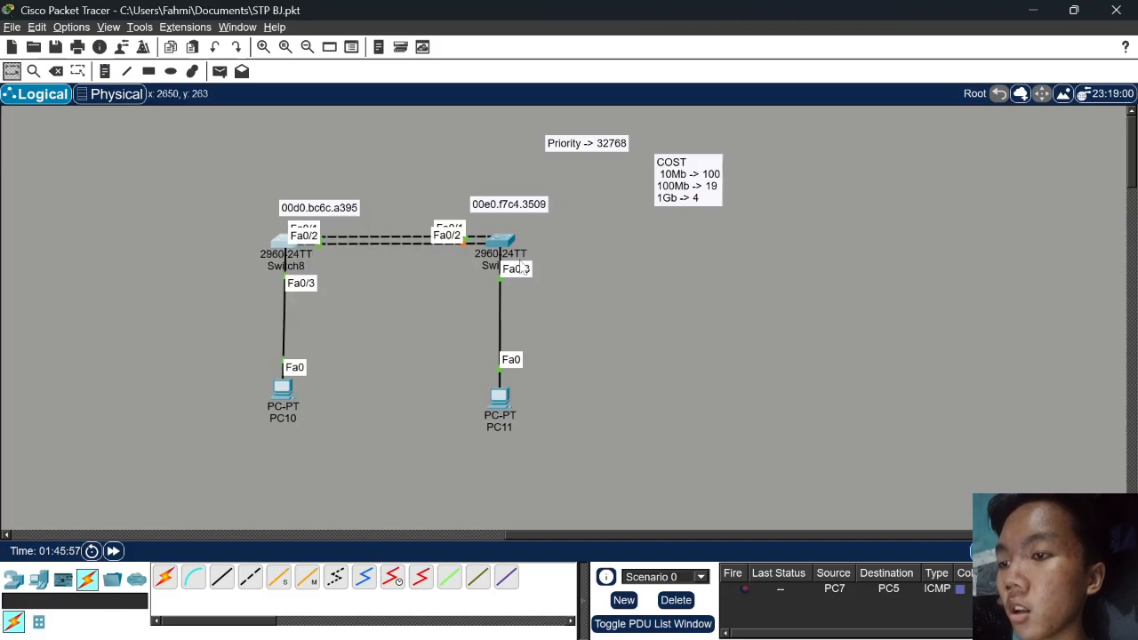
{"action": "left_click_drag", "start_coordinate": [510, 243], "coordinate": [513, 244]}
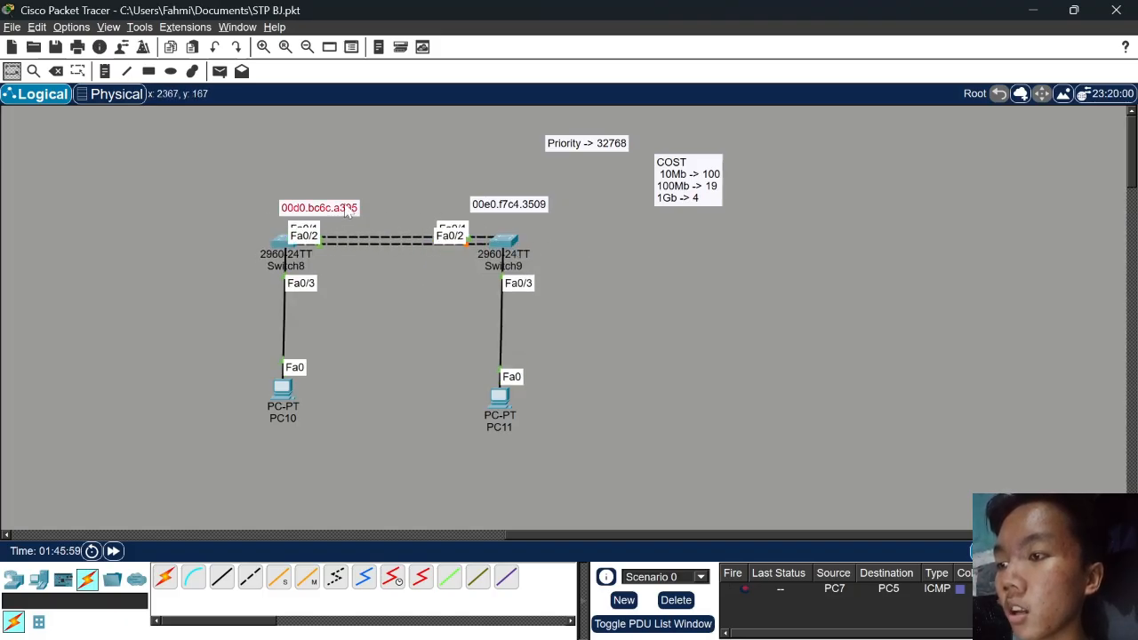
{"action": "left_click_drag", "start_coordinate": [290, 208], "coordinate": [274, 198]}
{"action": "left_click_drag", "start_coordinate": [510, 209], "coordinate": [514, 207]}
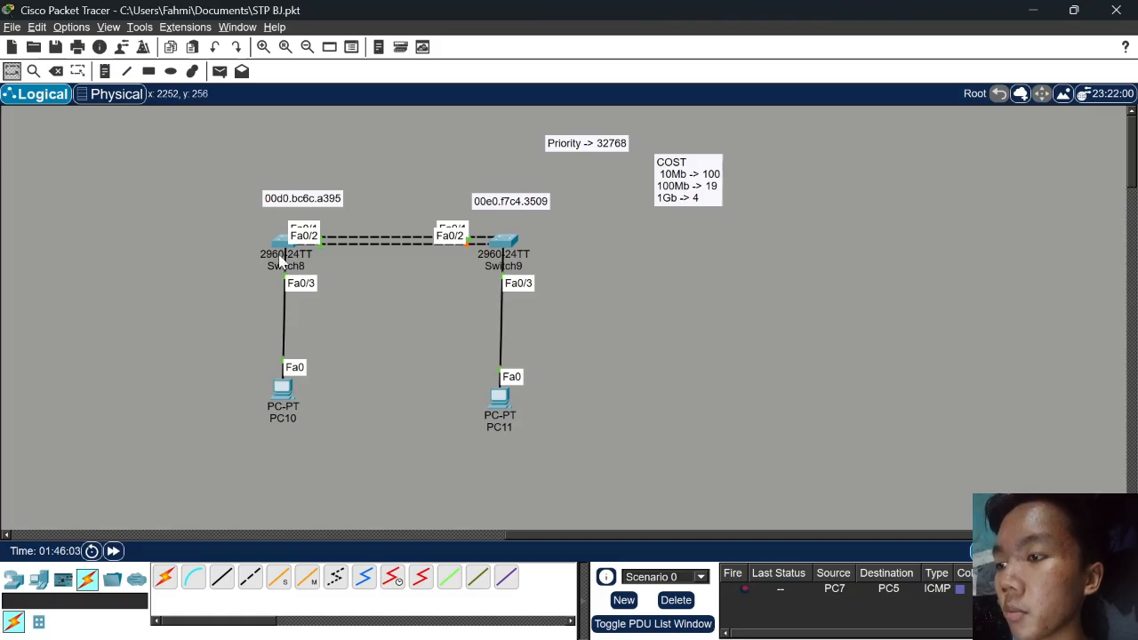
{"action": "mouse_move", "coordinate": [283, 258]}
{"action": "left_mouse_down"}
{"action": "mouse_move", "coordinate": [293, 260]}
{"action": "mouse_move", "coordinate": [292, 243]}
{"action": "left_mouse_up"}
{"action": "mouse_move", "coordinate": [506, 240]}
{"action": "left_mouse_down"}
{"action": "mouse_move", "coordinate": [516, 249]}
{"action": "mouse_move", "coordinate": [514, 239]}
{"action": "left_mouse_up"}
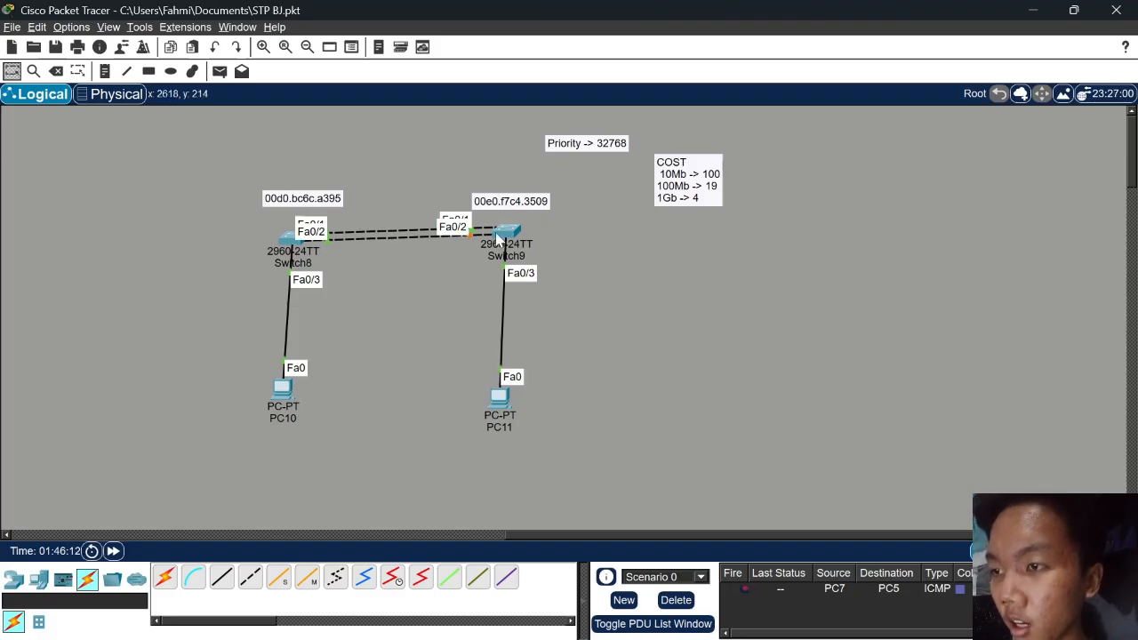
Run do sh span in Switch8's CLI and examine its root bridge status and port roles
{"action": "left_click", "coordinate": [290, 240]}
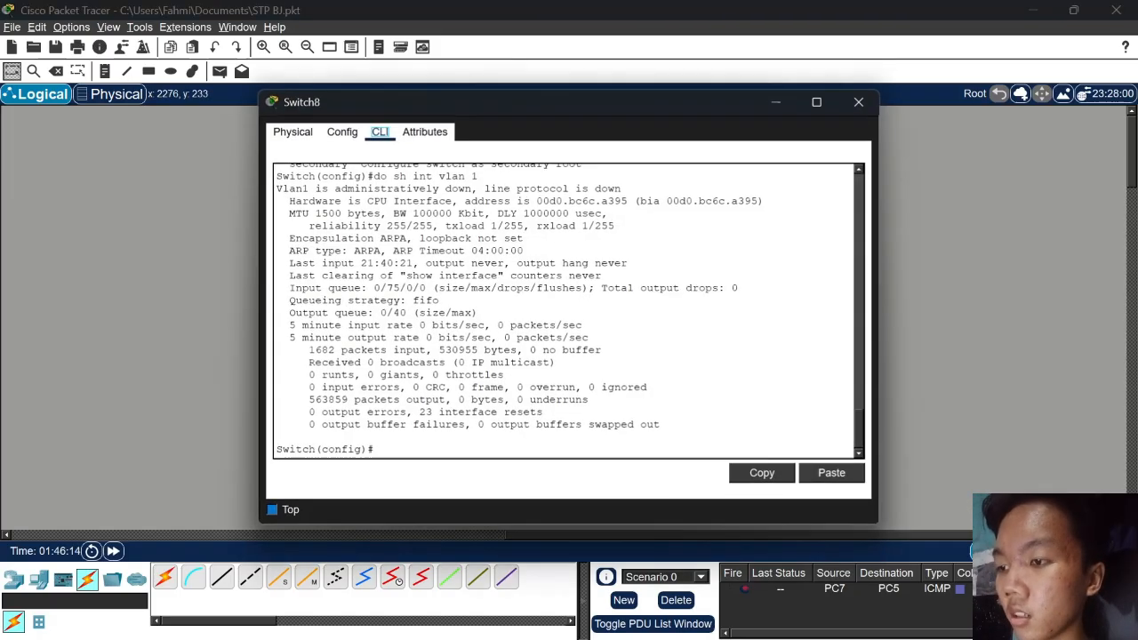
{"action": "key", "text": "Return"}
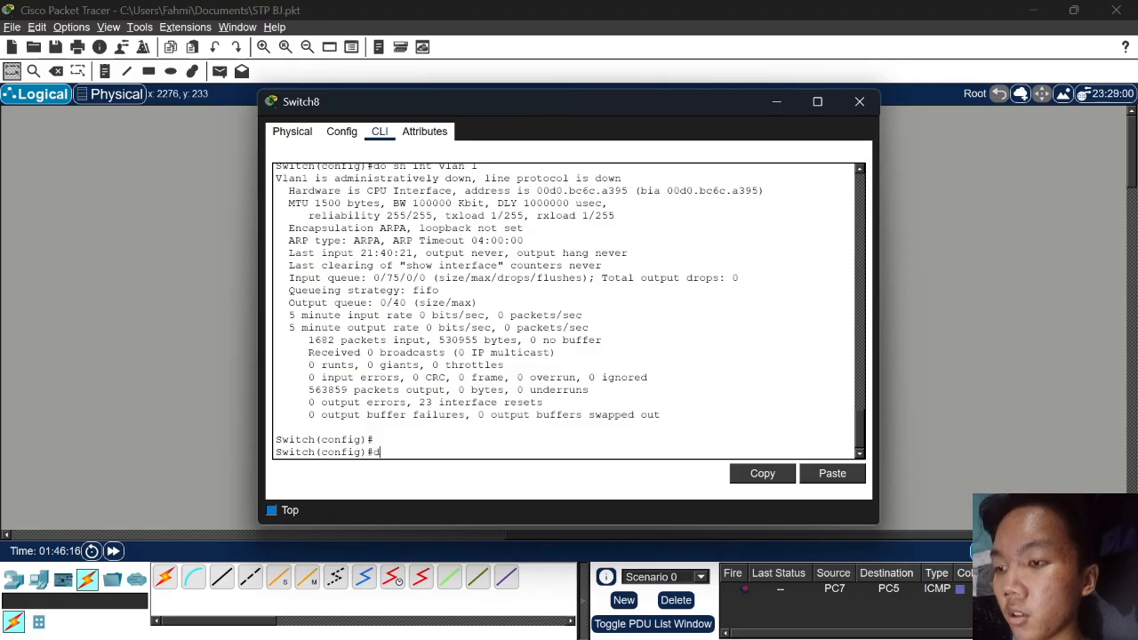
{"action": "key", "text": "Return"}
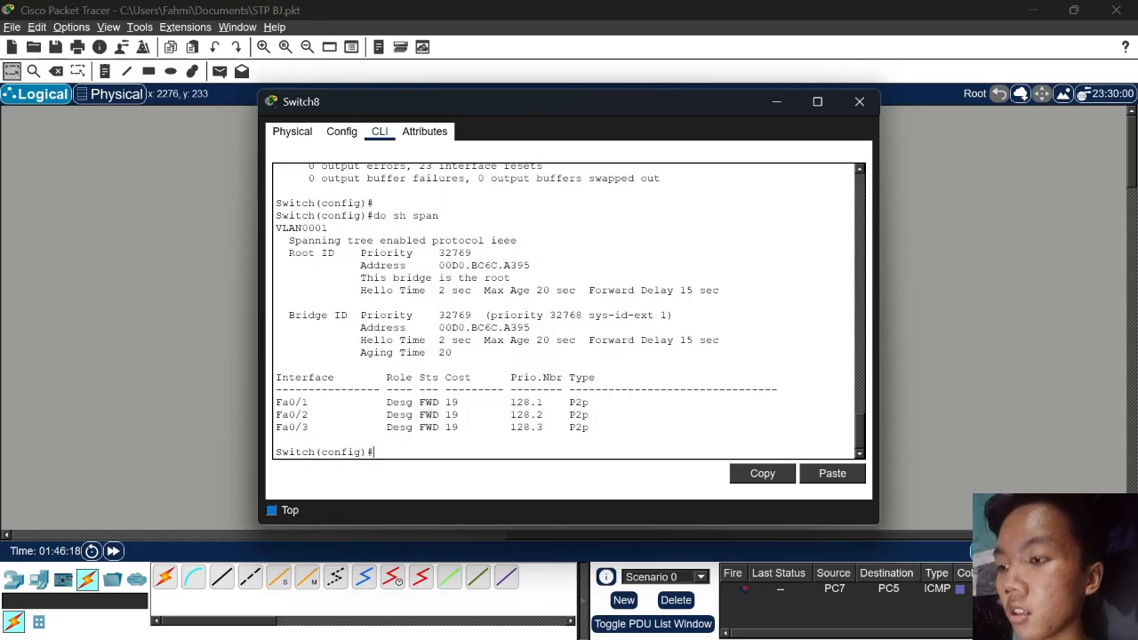
{"action": "left_click_drag", "start_coordinate": [380, 403], "coordinate": [413, 415]}
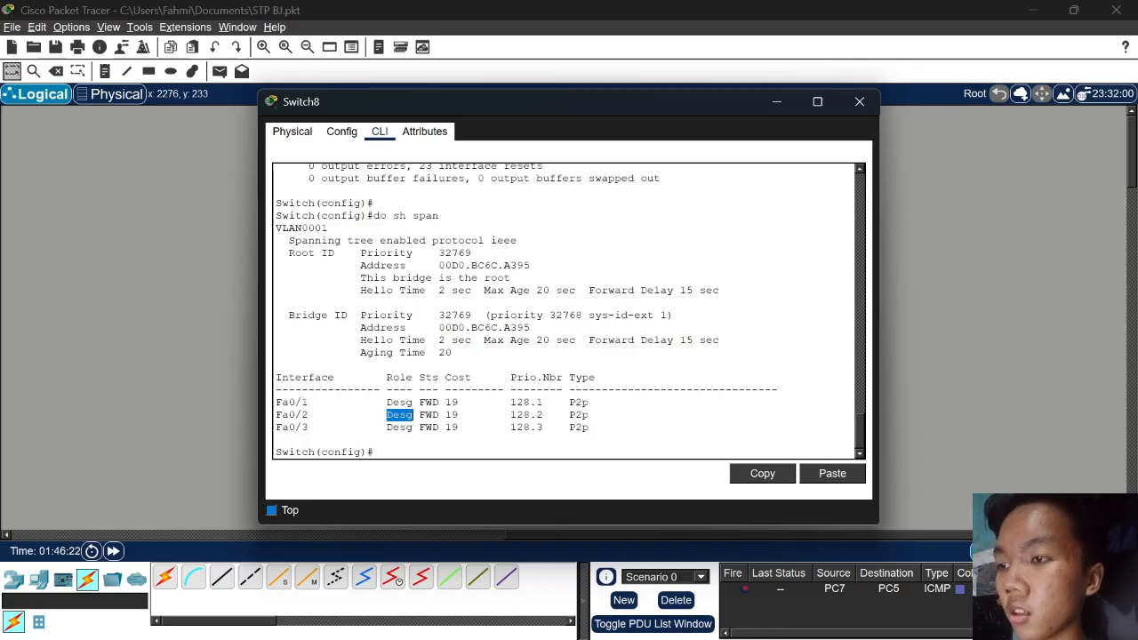
{"action": "left_click_drag", "start_coordinate": [361, 278], "coordinate": [509, 278]}
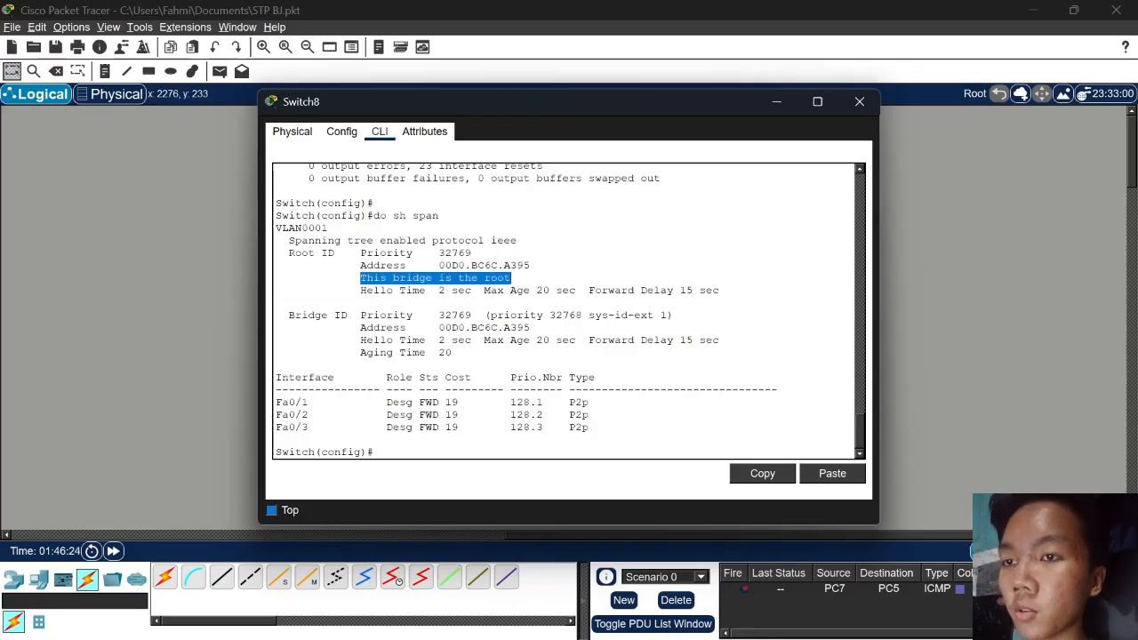
{"action": "left_click", "coordinate": [859, 101]}
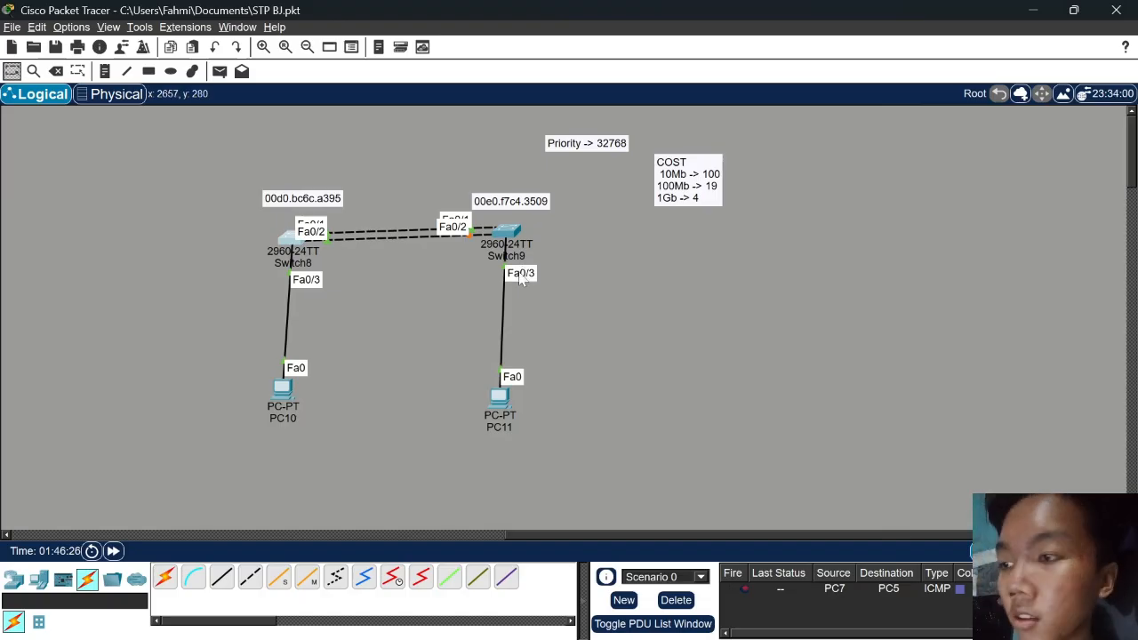
Add a "DP" note beside Switch8's Fa0/1 and Fa0/2 port labels
{"action": "left_click", "coordinate": [104, 73]}
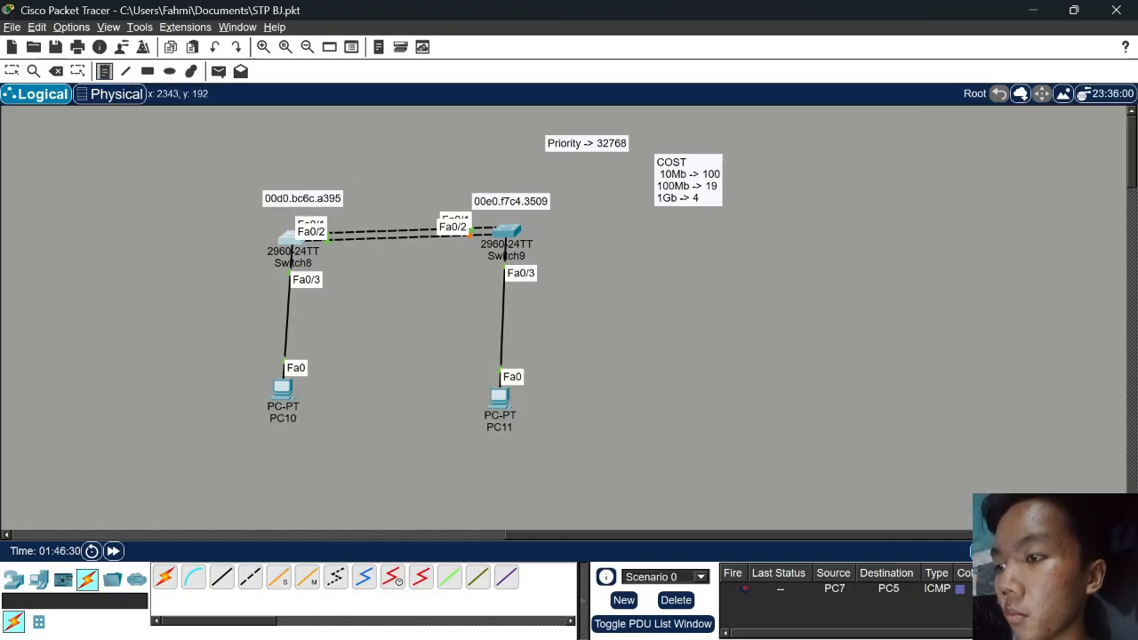
{"action": "left_click", "coordinate": [330, 220]}
{"action": "type", "text": "DP"}
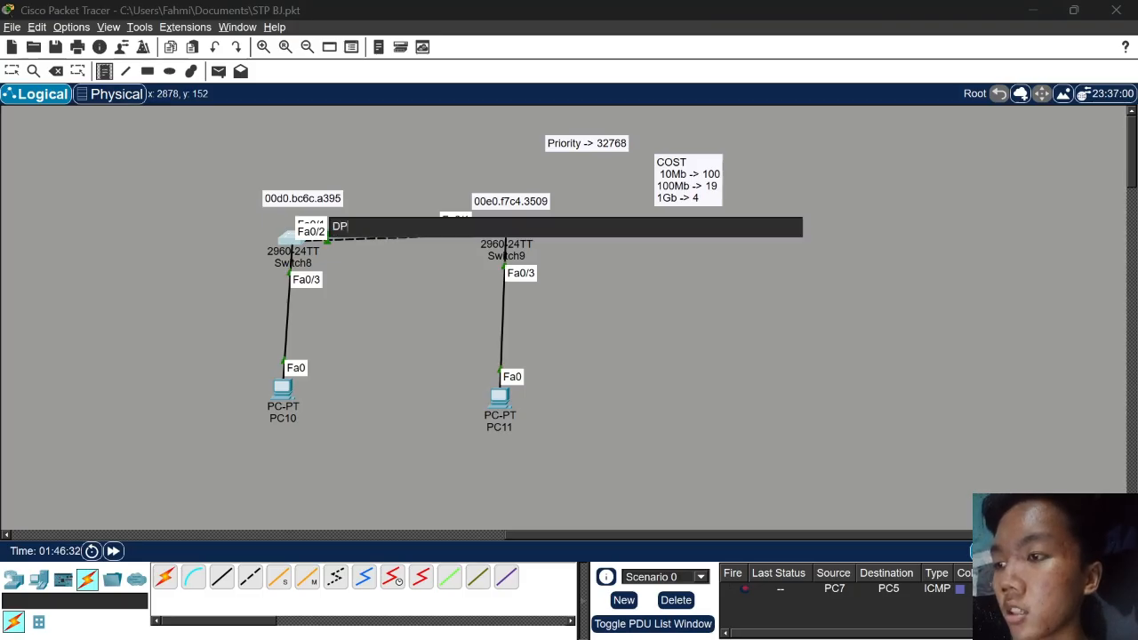
{"action": "left_click", "coordinate": [652, 203]}
Shift Switch9 slightly away from Switch8 and add an "RP" note above its Fa0/1 port label
{"action": "left_click_drag", "start_coordinate": [499, 236], "coordinate": [505, 234]}
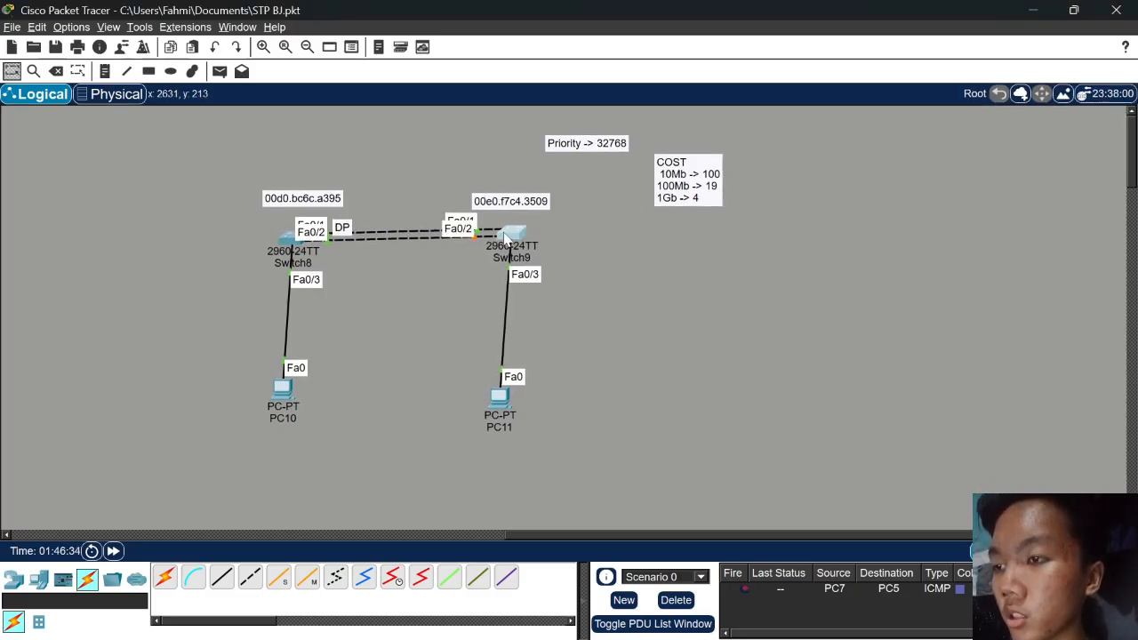
{"action": "left_click", "coordinate": [104, 71]}
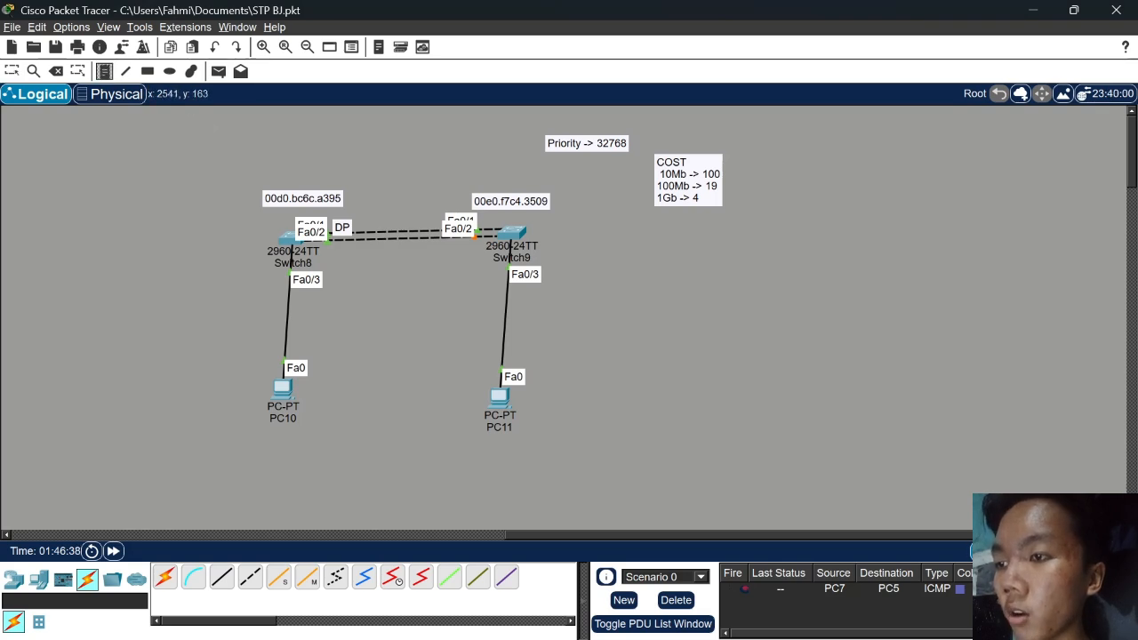
{"action": "left_click", "coordinate": [449, 202]}
{"action": "type", "text": "RP"}
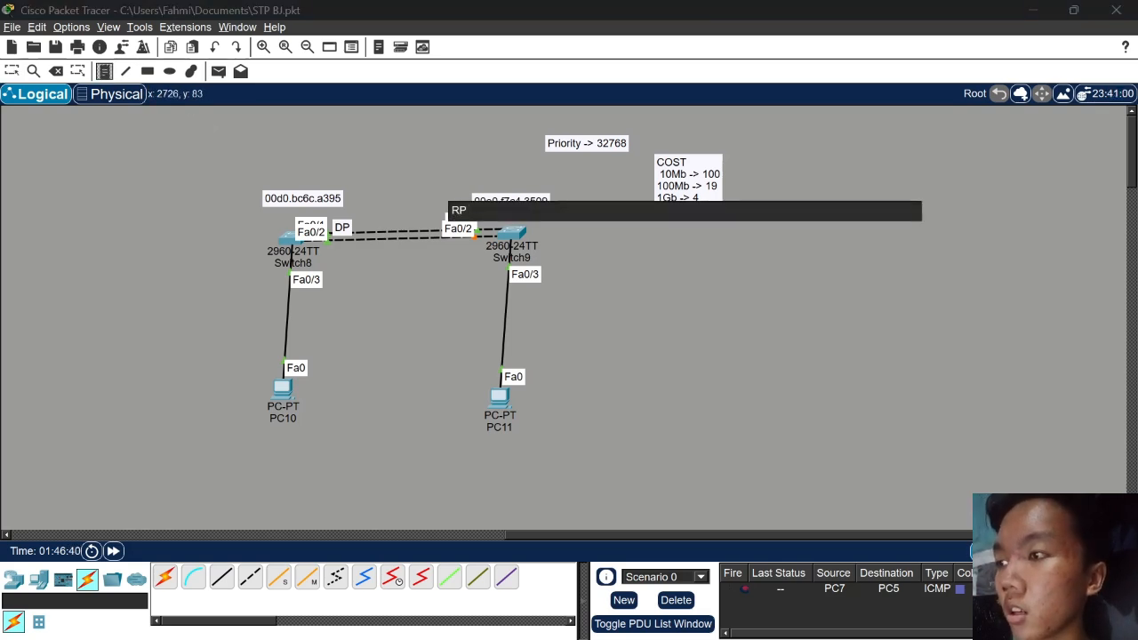
{"action": "key", "text": "Escape"}
Add an "ALT PORT" note below Switch9's Fa0/2 label and shift it clear of the Fa0/3 link
{"action": "left_click", "coordinate": [104, 72]}
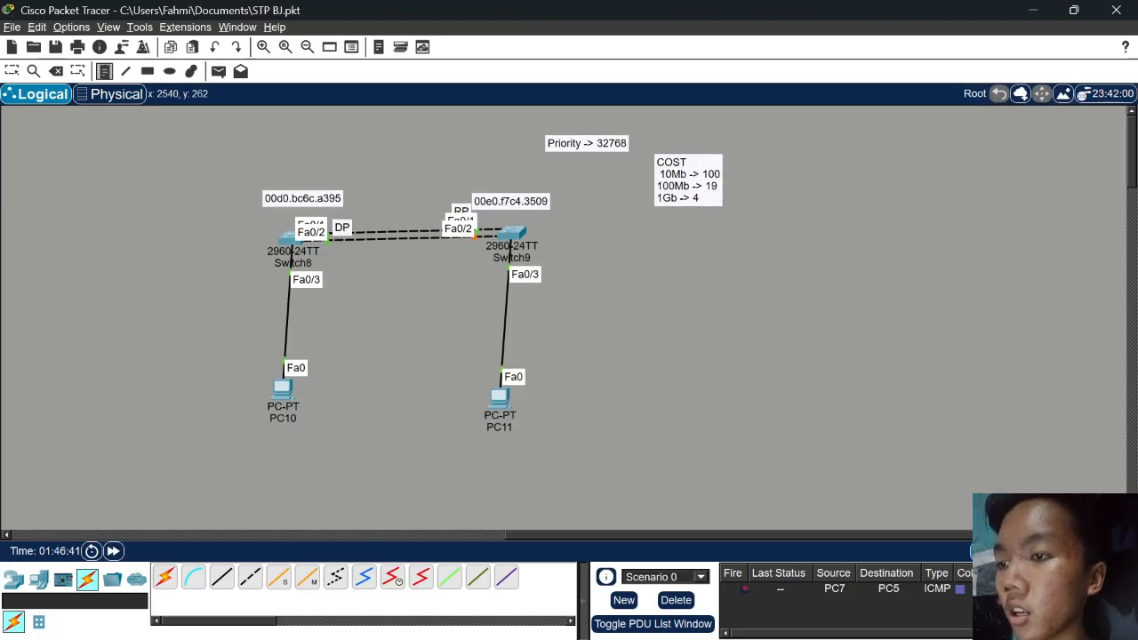
{"action": "left_click", "coordinate": [449, 258]}
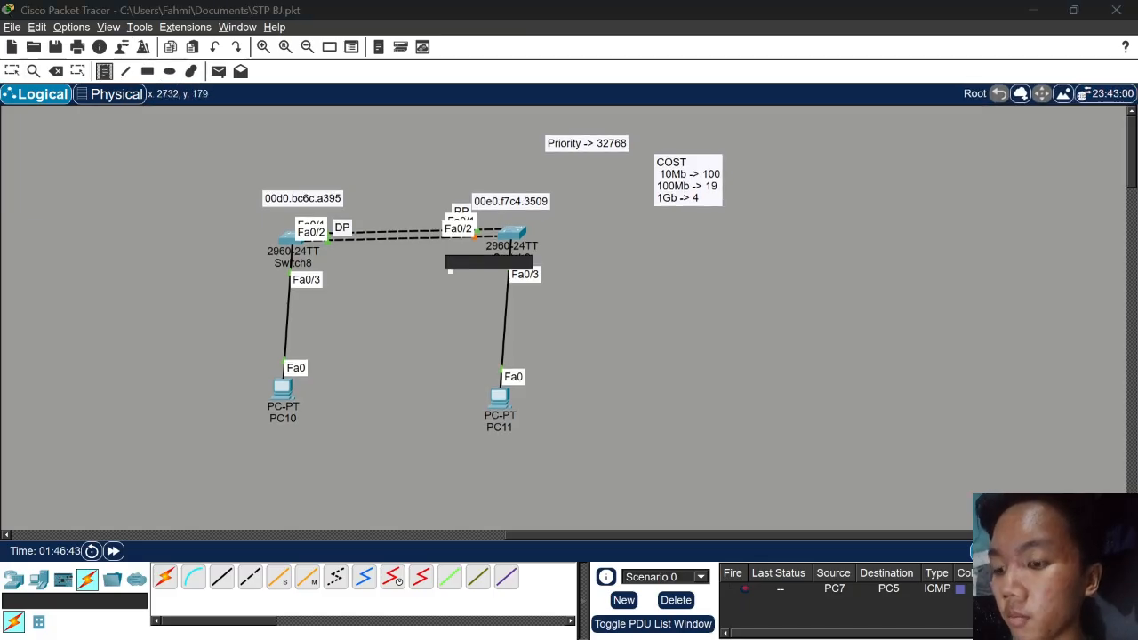
{"action": "type", "text": "ALT"}
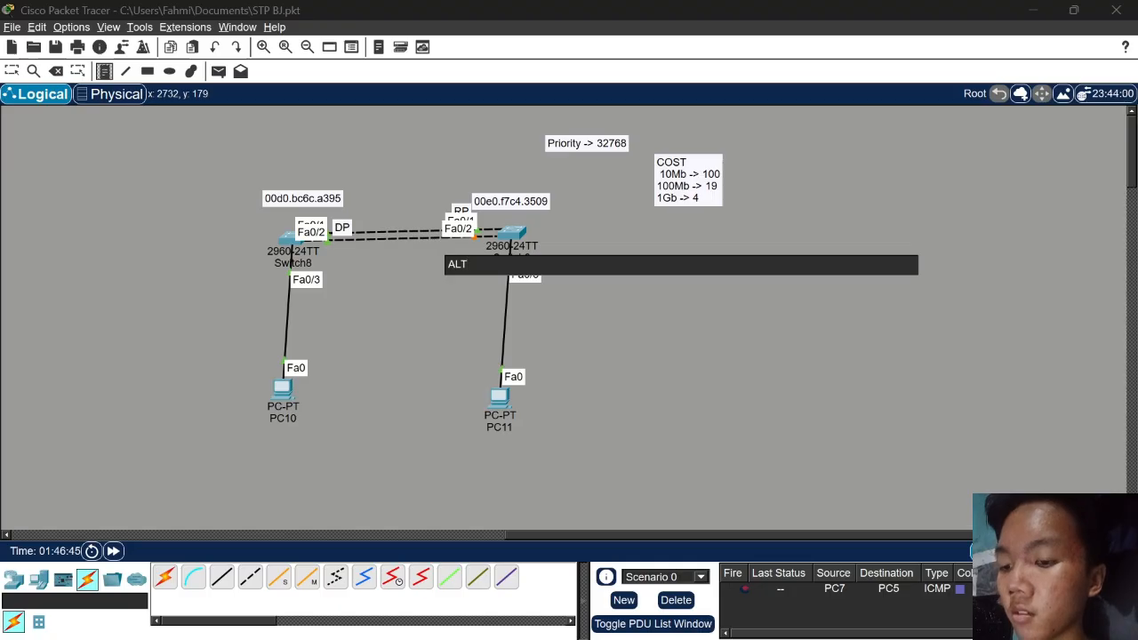
{"action": "type", "text": " PORT"}
{"action": "key", "text": "Return"}
{"action": "key", "text": "Escape"}
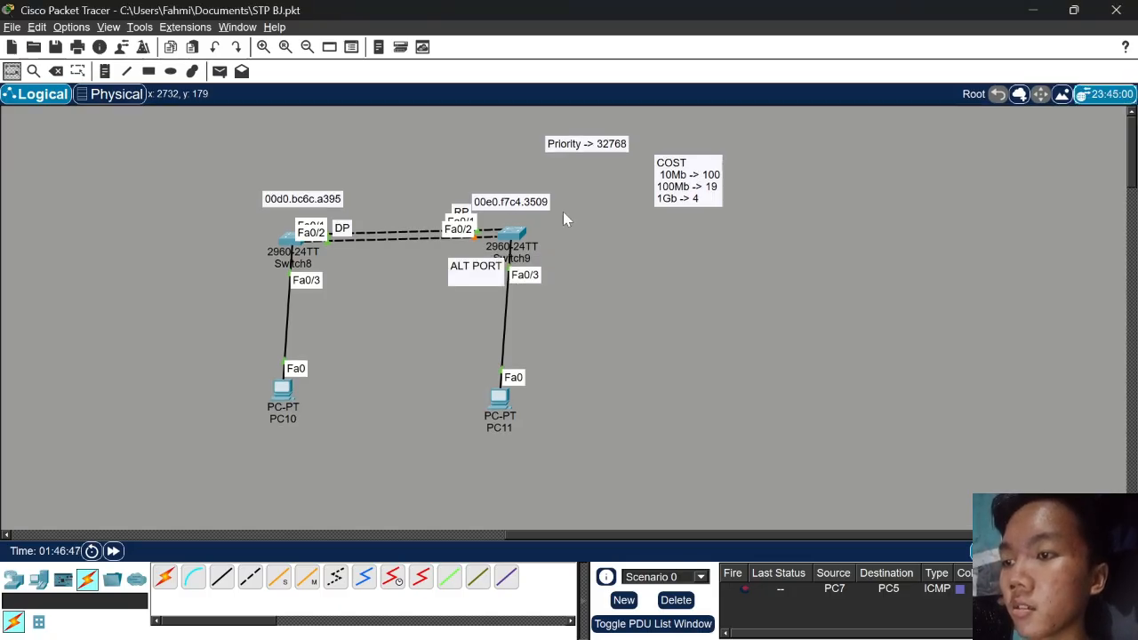
{"action": "left_click_drag", "start_coordinate": [483, 269], "coordinate": [473, 267]}
{"action": "left_click", "coordinate": [611, 273]}
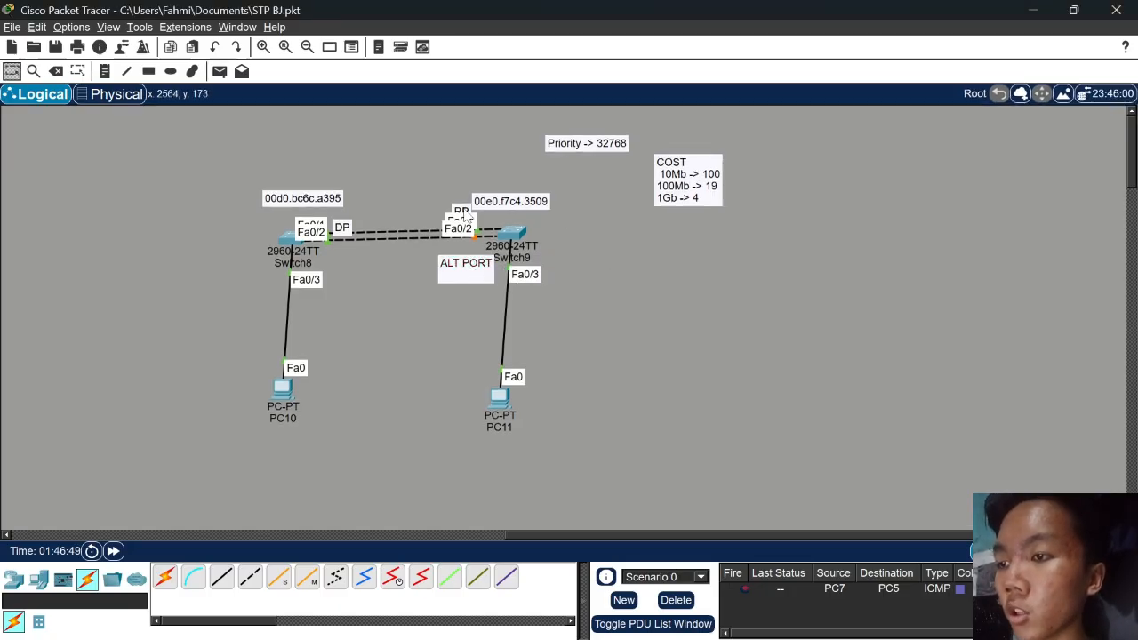
Reposition Switch9 and the RP and ALT PORT notes so the parallel links run level and the labels sit beside their ports
{"action": "left_click_drag", "start_coordinate": [463, 212], "coordinate": [460, 208]}
{"action": "left_click", "coordinate": [554, 233]}
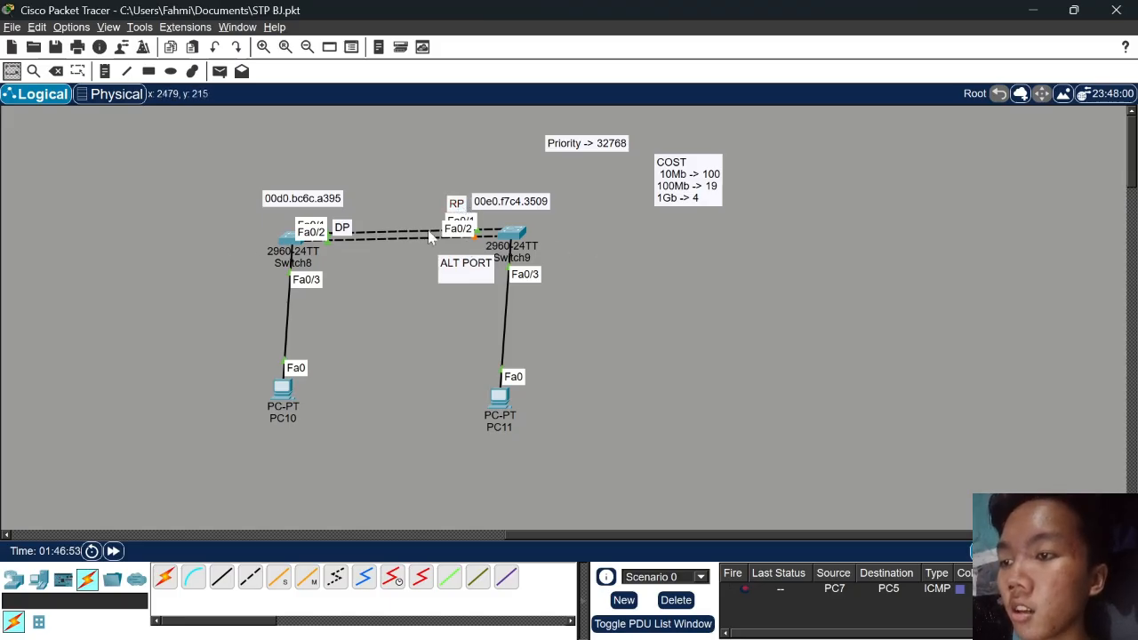
{"action": "mouse_move", "coordinate": [509, 238]}
{"action": "left_mouse_down"}
{"action": "mouse_move", "coordinate": [501, 246]}
{"action": "mouse_move", "coordinate": [515, 235]}
{"action": "left_mouse_up"}
{"action": "left_click", "coordinate": [553, 238]}
{"action": "left_click", "coordinate": [553, 238]}
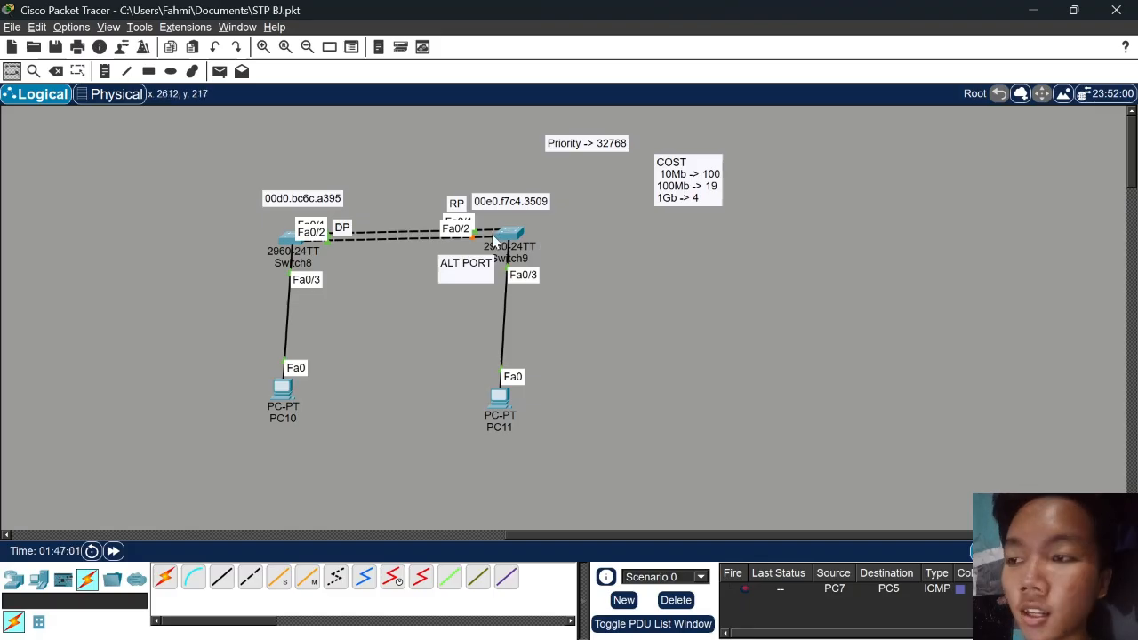
{"action": "left_click_drag", "start_coordinate": [505, 240], "coordinate": [517, 244]}
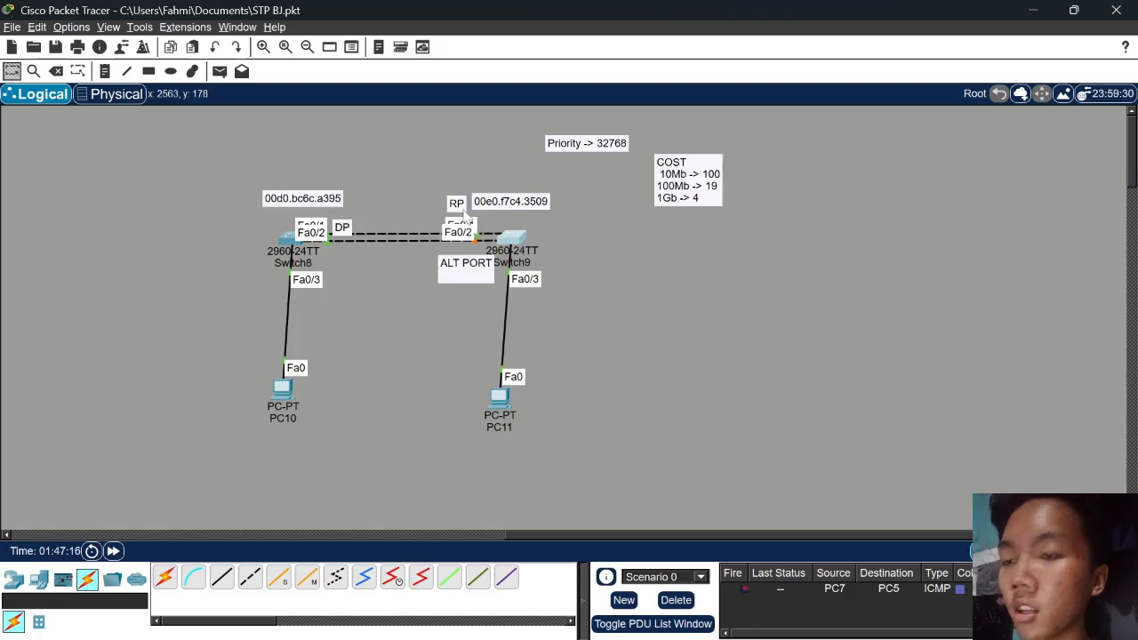
{"action": "mouse_move", "coordinate": [452, 201]}
{"action": "left_mouse_down"}
{"action": "mouse_move", "coordinate": [460, 212]}
{"action": "mouse_move", "coordinate": [451, 206]}
{"action": "left_mouse_up"}
{"action": "left_click_drag", "start_coordinate": [480, 270], "coordinate": [470, 266]}
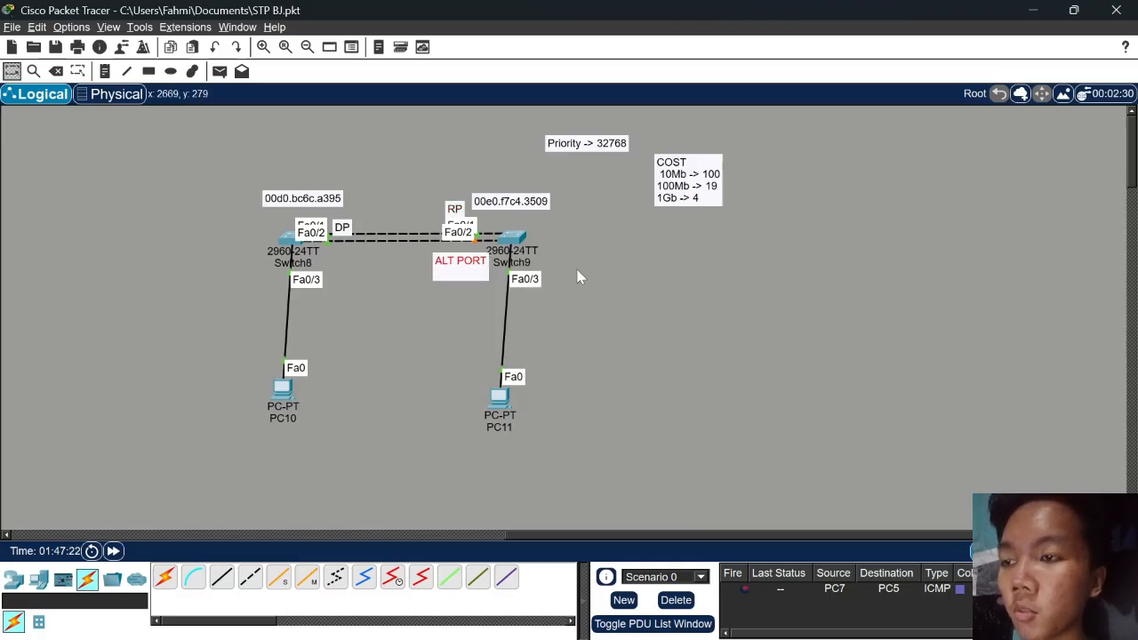
{"action": "left_click", "coordinate": [595, 262]}
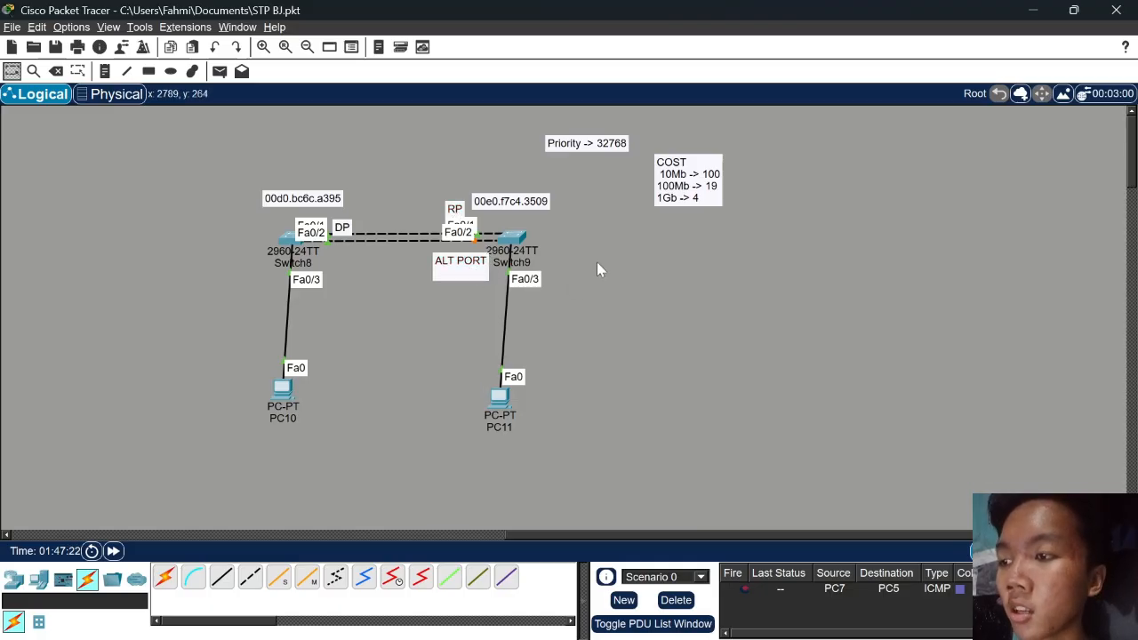
Nudge Switch9 slightly toward Switch8 and enter global configuration mode in its CLI with conf t
{"action": "left_click", "coordinate": [512, 237]}
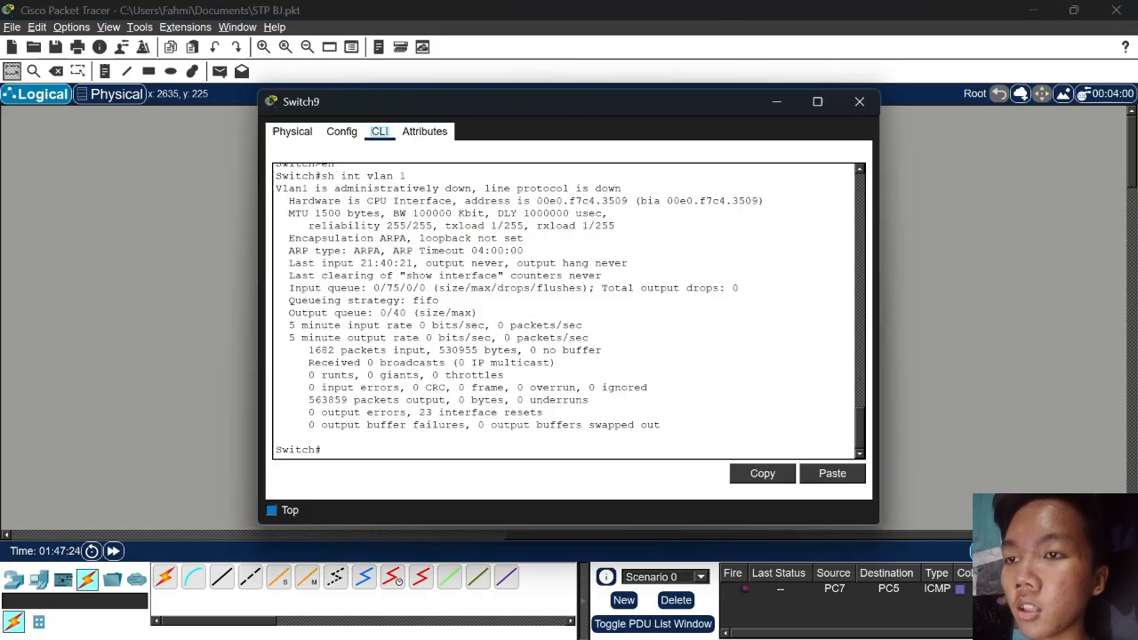
{"action": "left_click", "coordinate": [859, 102]}
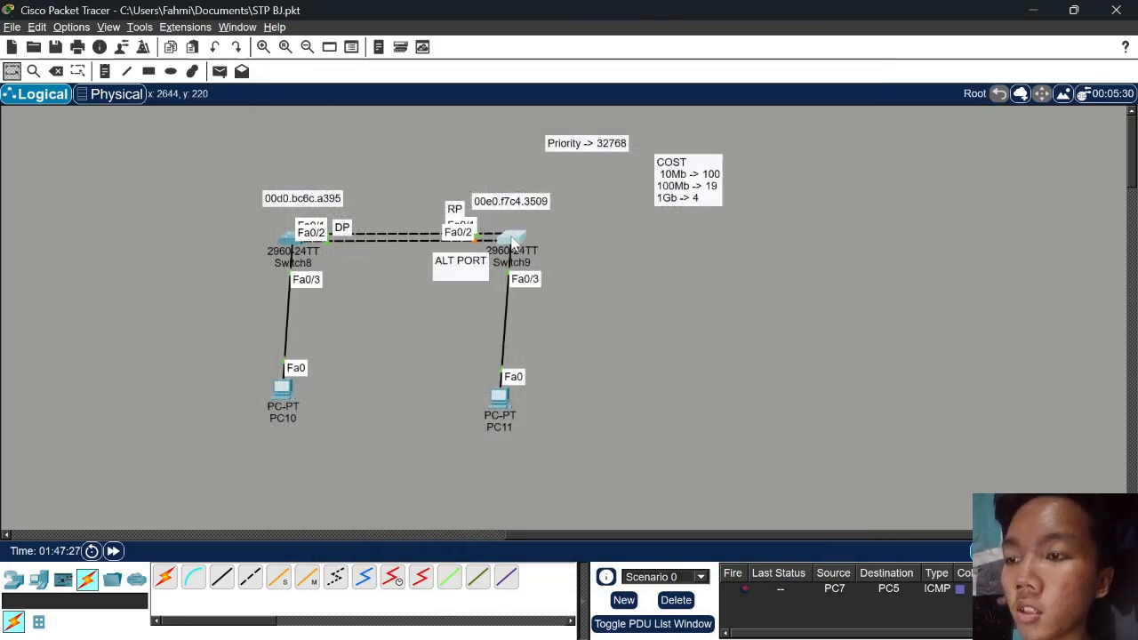
{"action": "left_click_drag", "start_coordinate": [514, 240], "coordinate": [507, 240]}
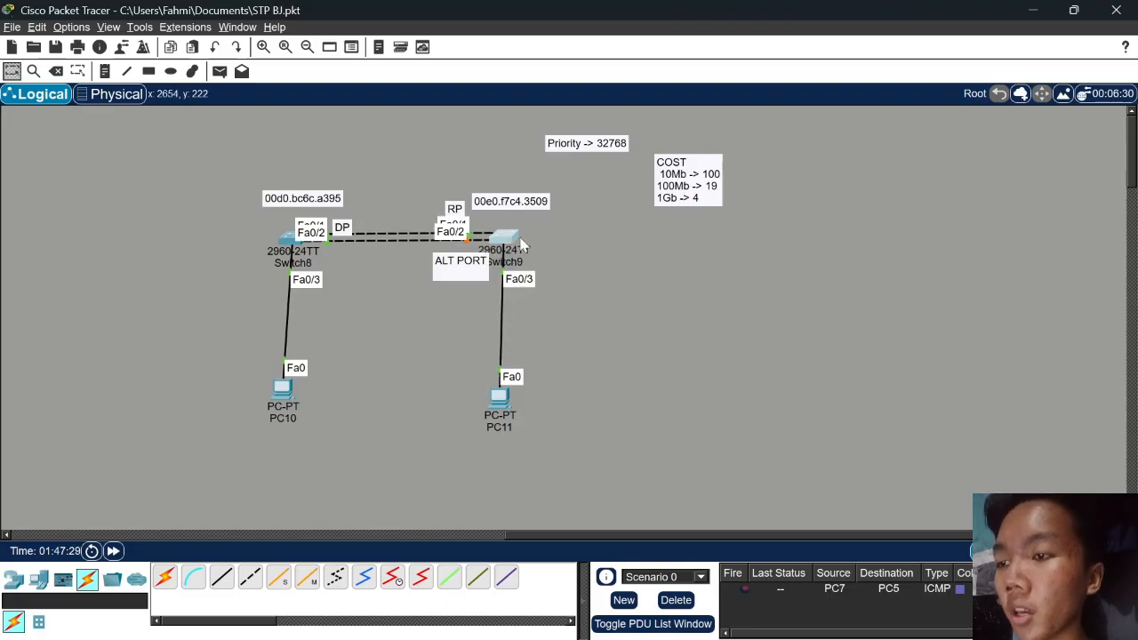
{"action": "left_click", "coordinate": [505, 237]}
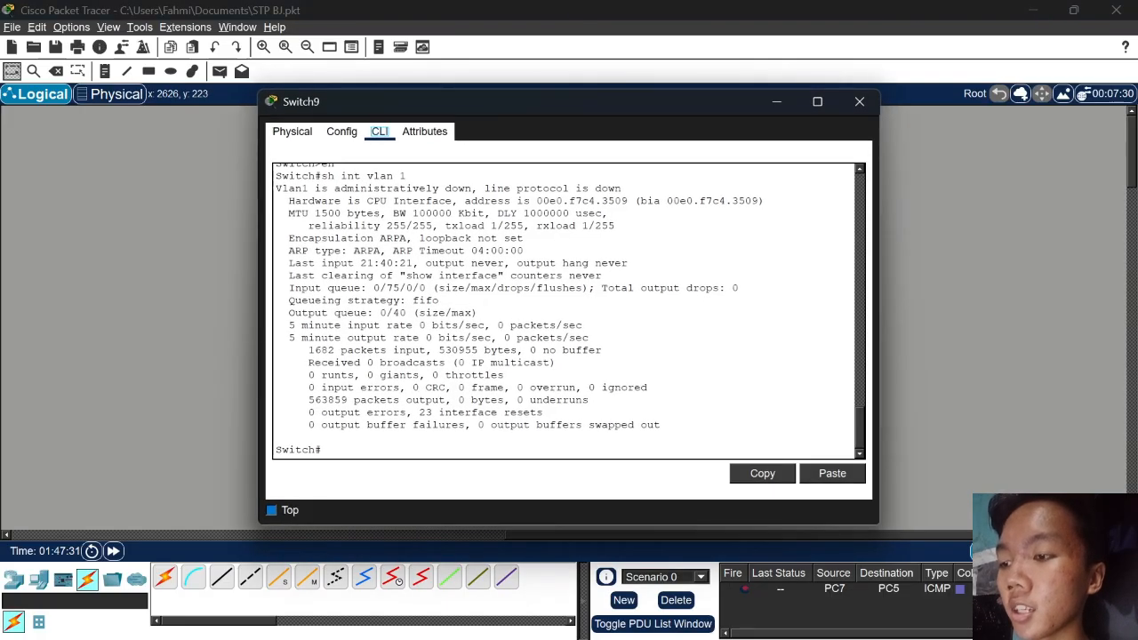
{"action": "key", "text": "Return"}
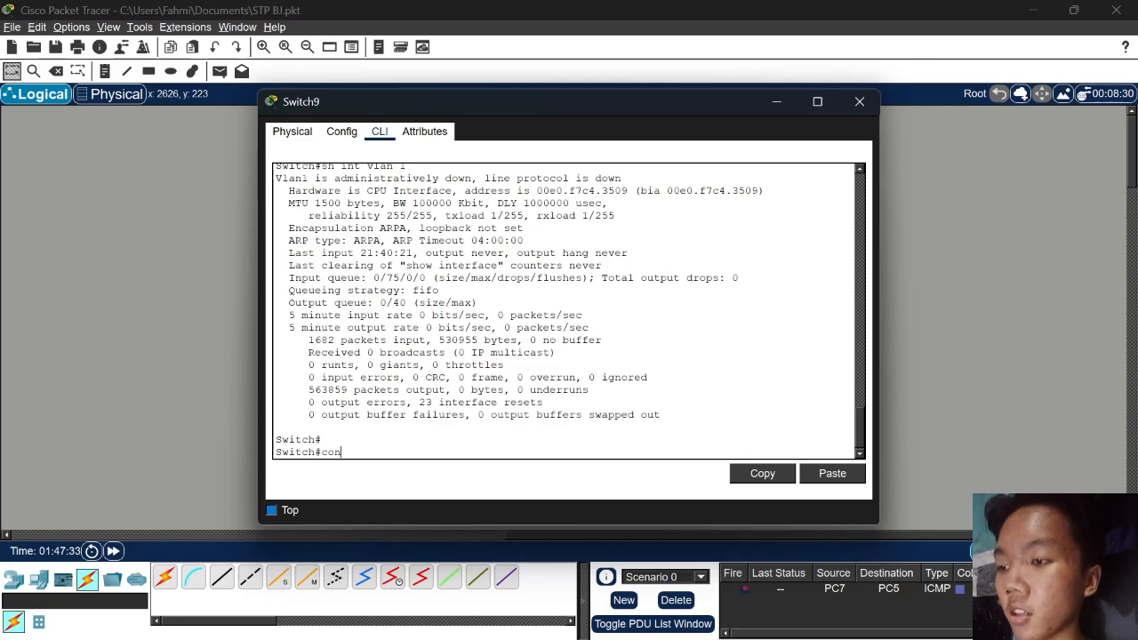
{"action": "key", "text": "Return"}
{"action": "left_click", "coordinate": [777, 102]}
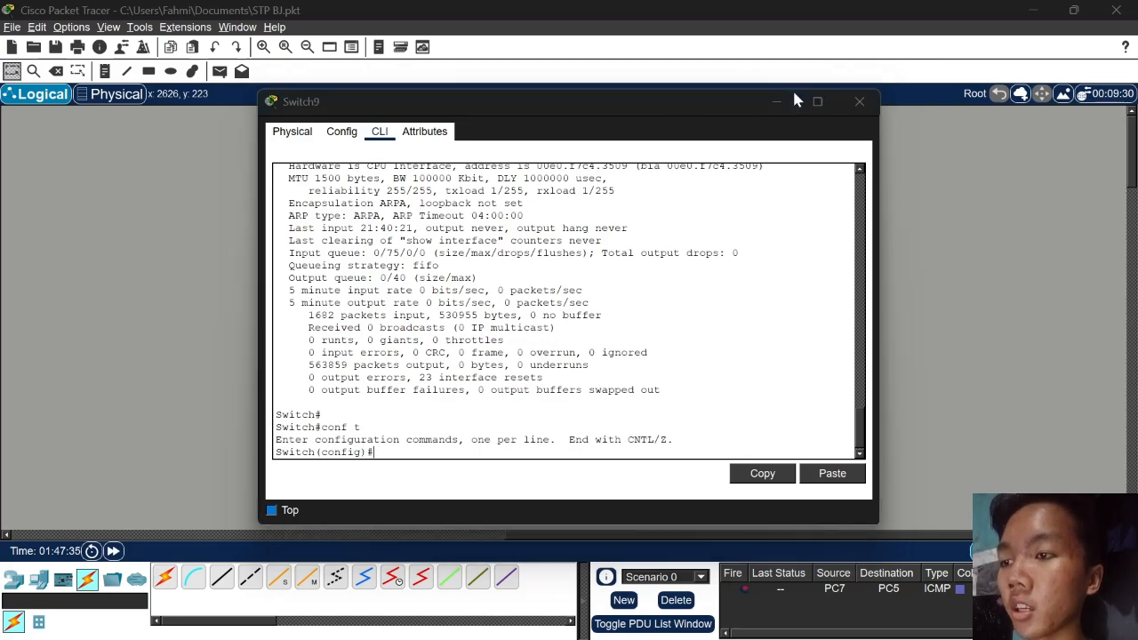
{"action": "left_click", "coordinate": [506, 237]}
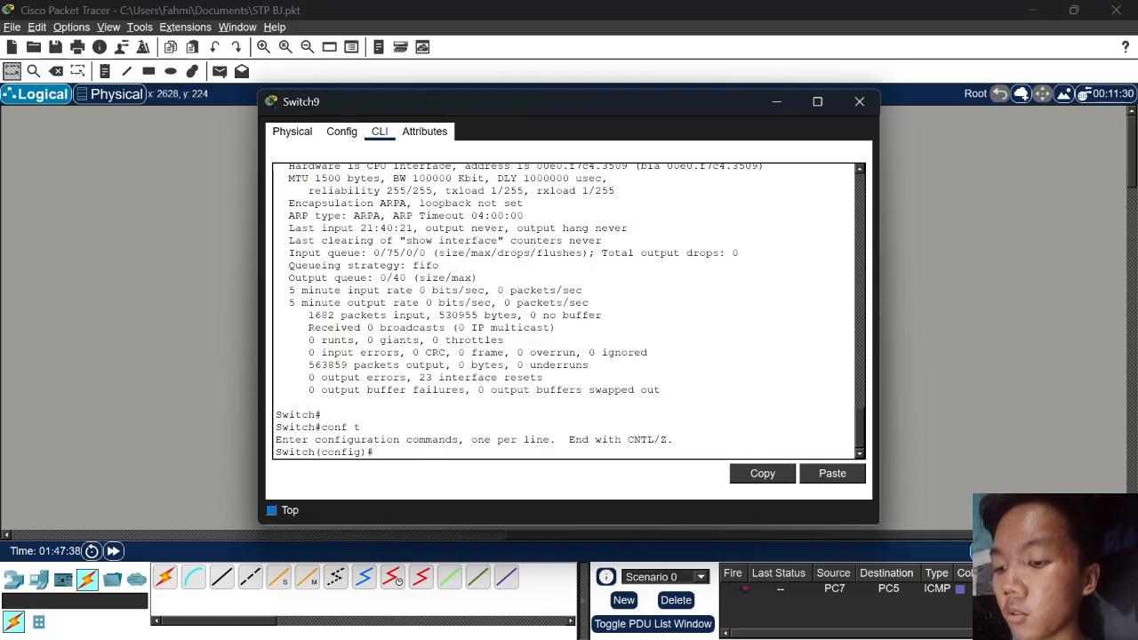
Query the allowed values for the spanning-tree vlan 1 priority command on Switch9
{"action": "type", "text": "span"}
{"action": "key", "text": "Tab"}
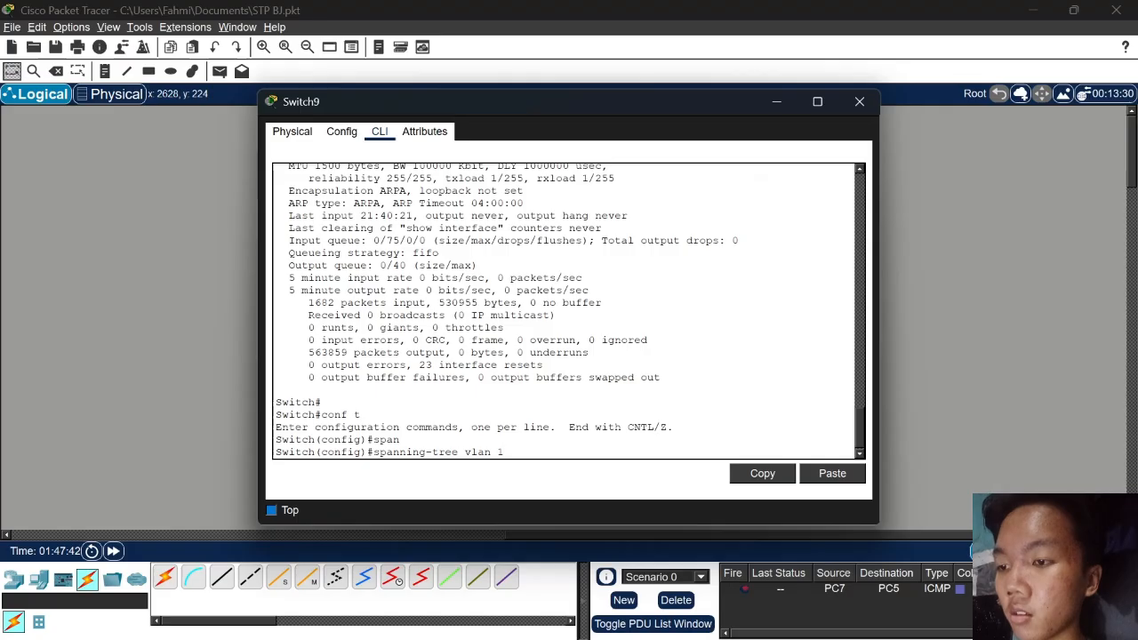
{"action": "type", "text": "vlan 1 pr"}
{"action": "key", "text": "Tab"}
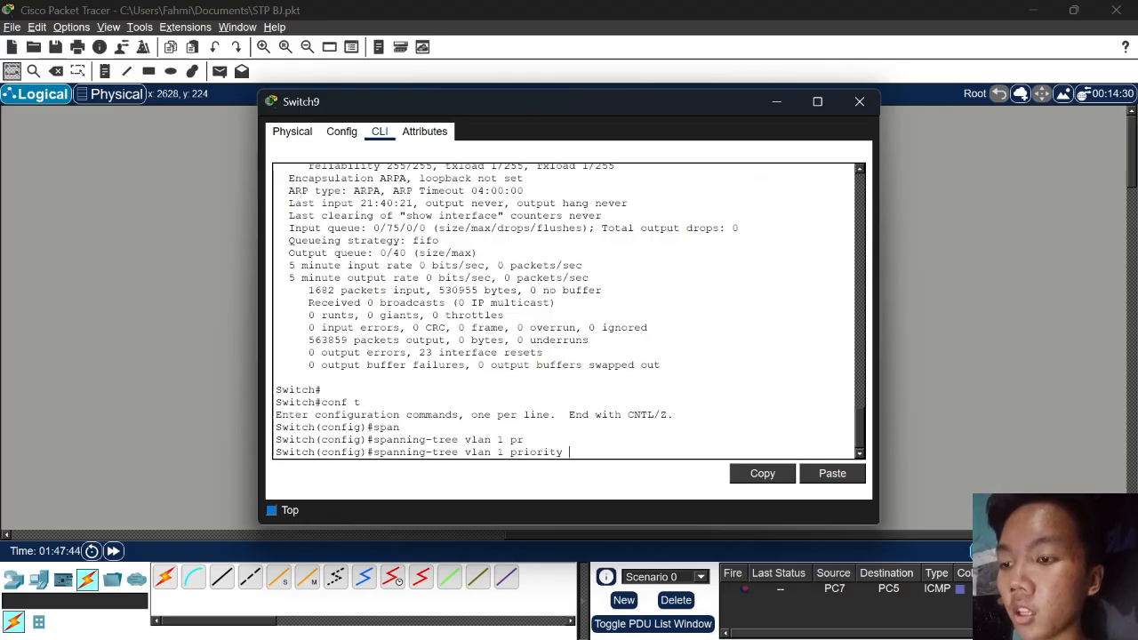
{"action": "type", "text": "?"}
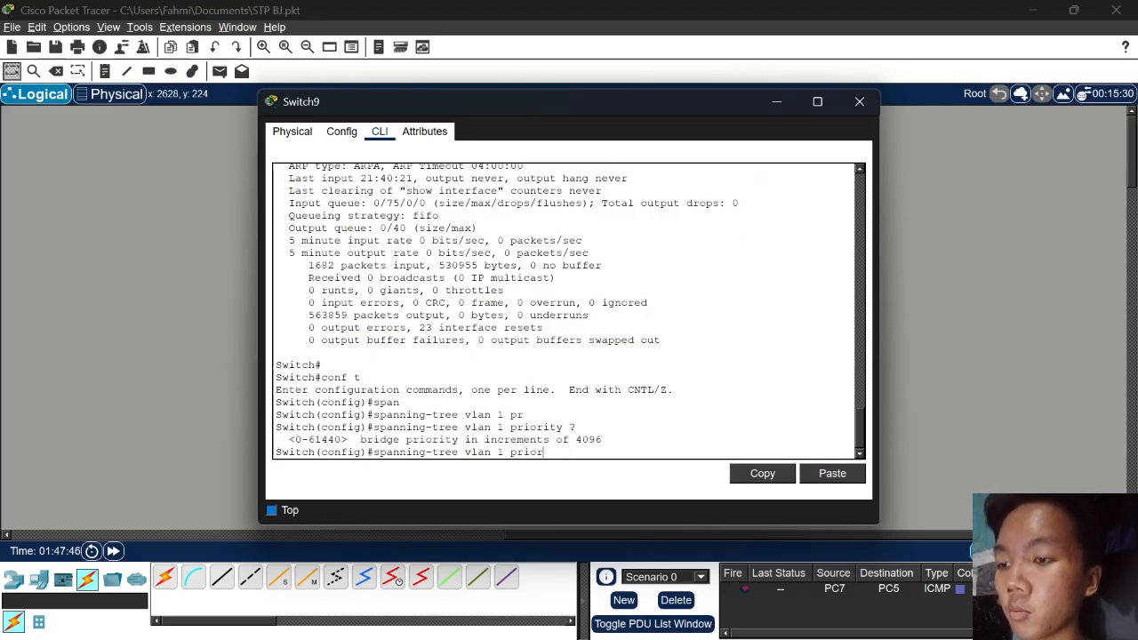
List the options of spanning-tree vlan 1 root on Switch9 and examine the primary and secondary descriptions
{"action": "type", "text": "roo"}
{"action": "key", "text": "Tab"}
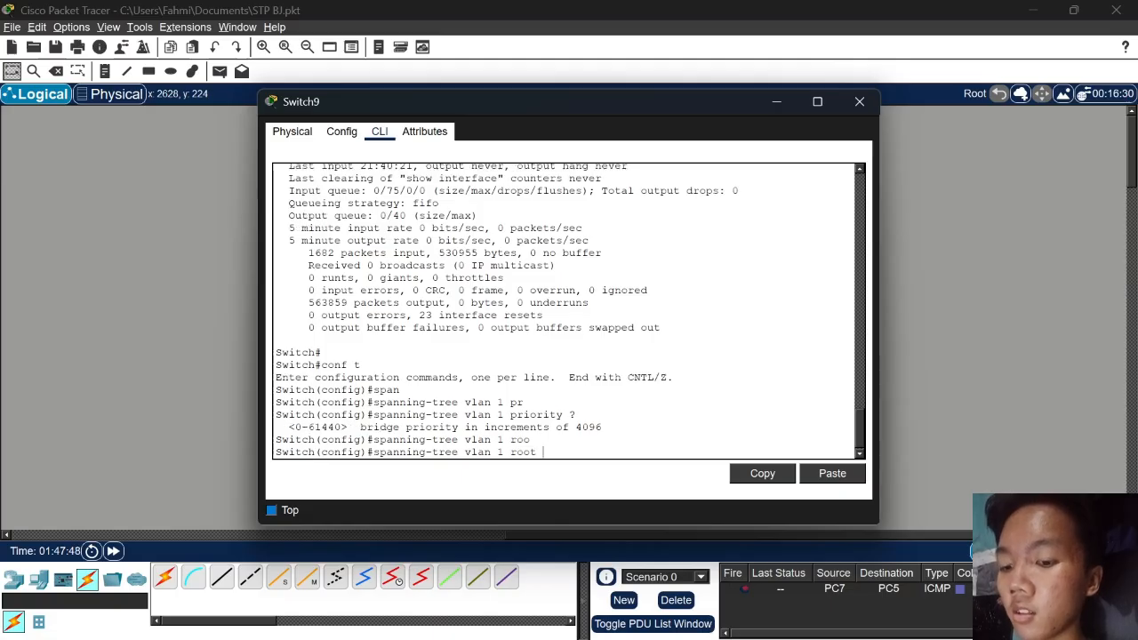
{"action": "type", "text": "?"}
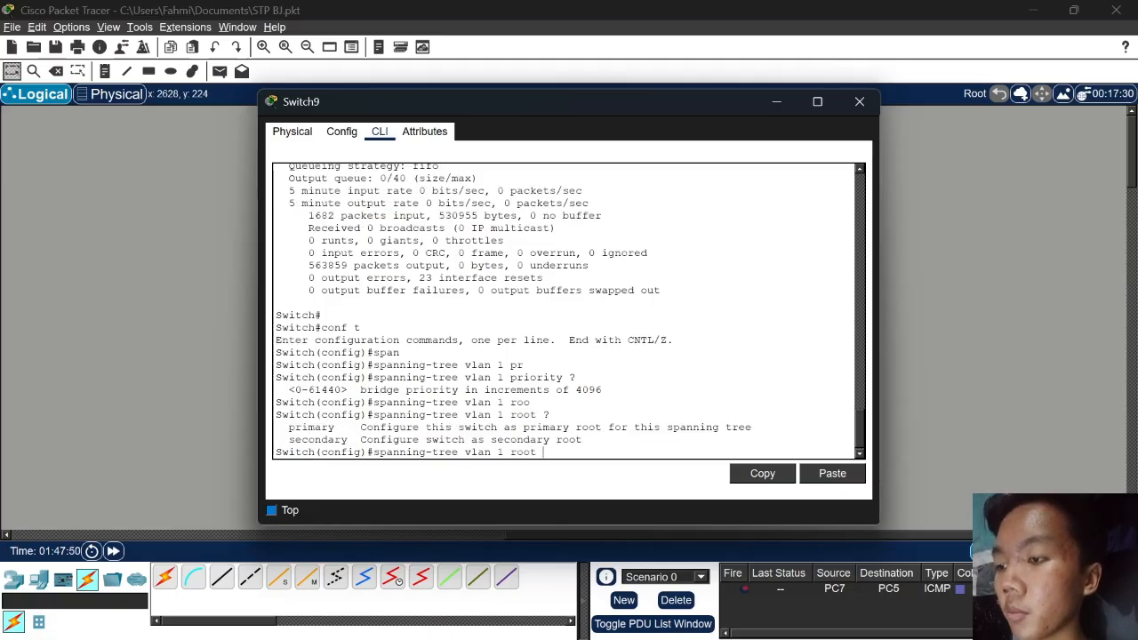
{"action": "left_click_drag", "start_coordinate": [289, 427], "coordinate": [354, 440]}
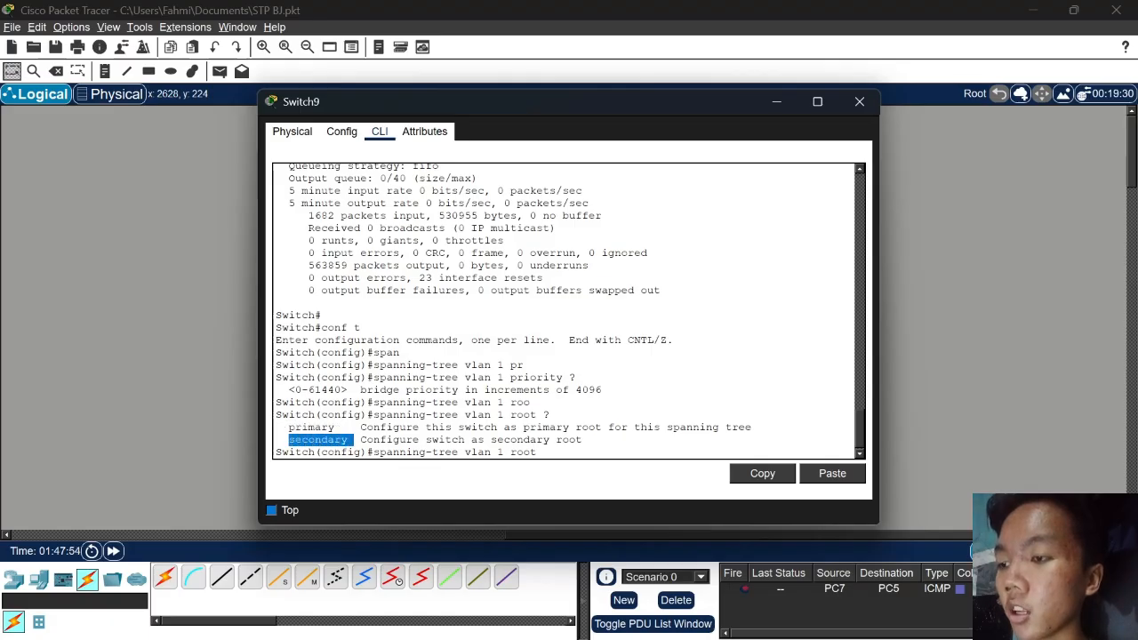
{"action": "left_click_drag", "start_coordinate": [289, 428], "coordinate": [685, 428]}
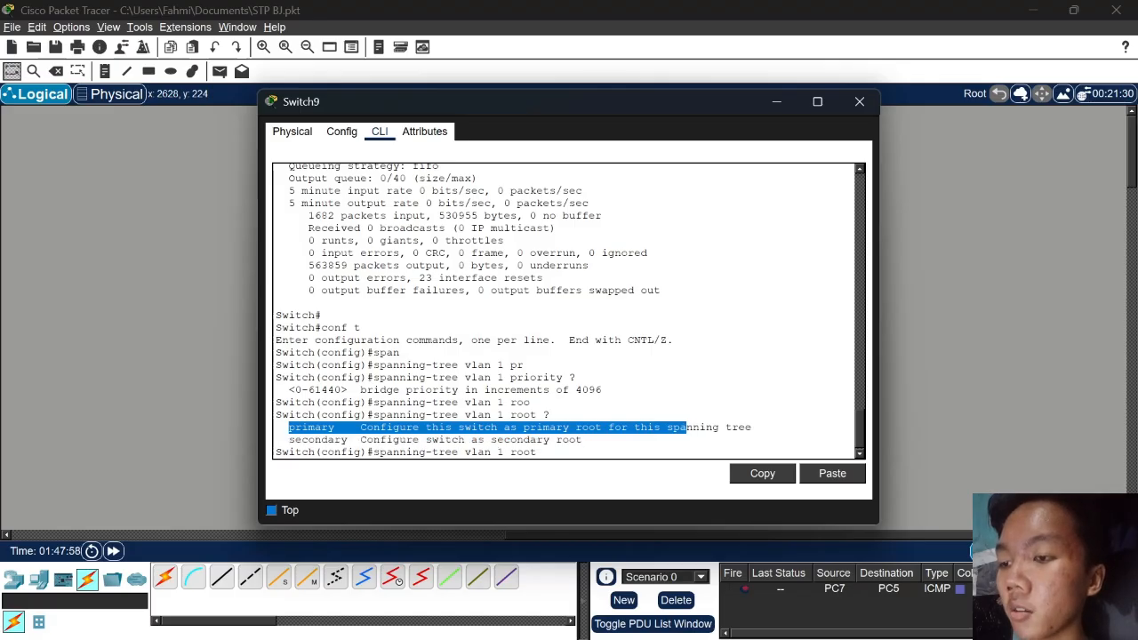
Make Switch9 the VLAN 1 root bridge with spanning-tree vlan 1 root primary, and fast-forward the simulation time
{"action": "left_click_drag", "start_coordinate": [289, 441], "coordinate": [570, 440]}
{"action": "left_click", "coordinate": [570, 448]}
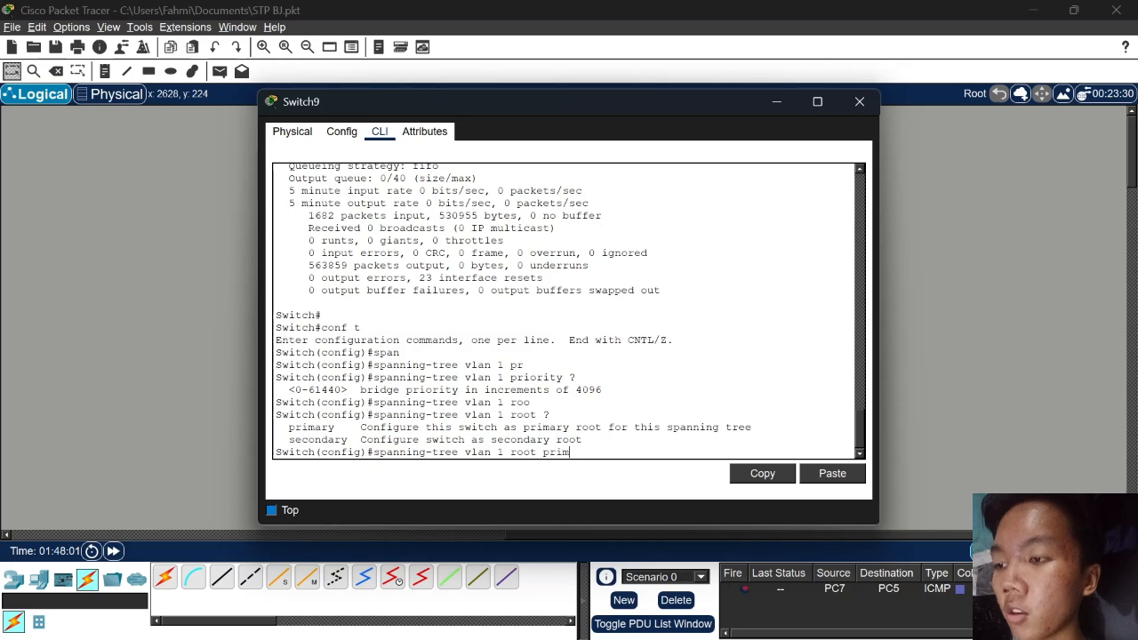
{"action": "type", "text": "prima"}
{"action": "key", "text": "Tab"}
{"action": "key", "text": "Return"}
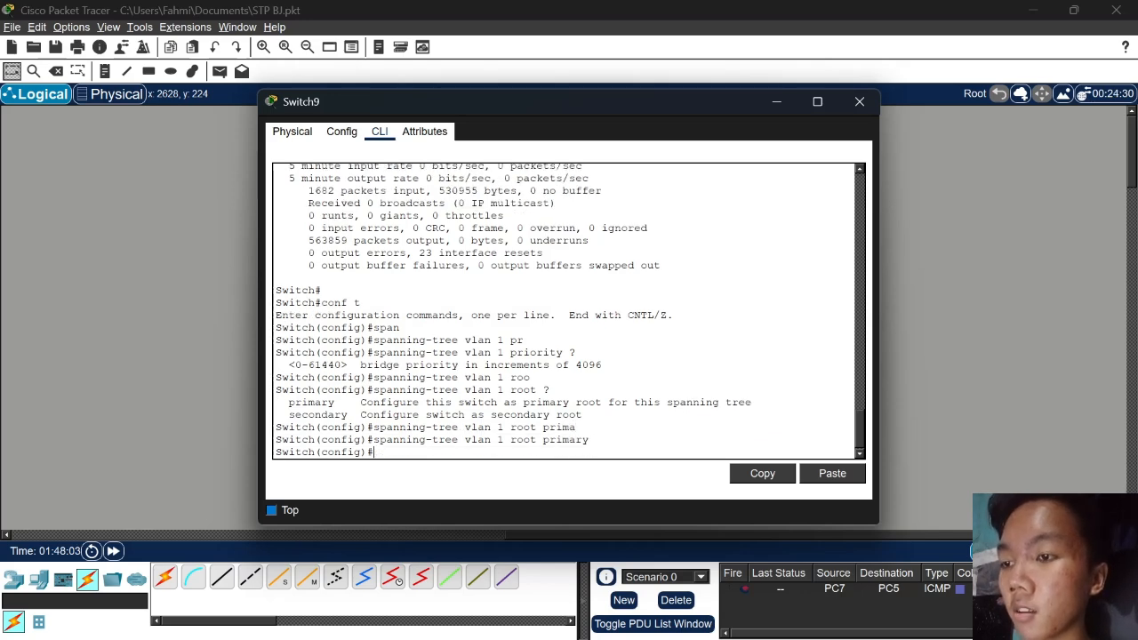
{"action": "left_click", "coordinate": [931, 289]}
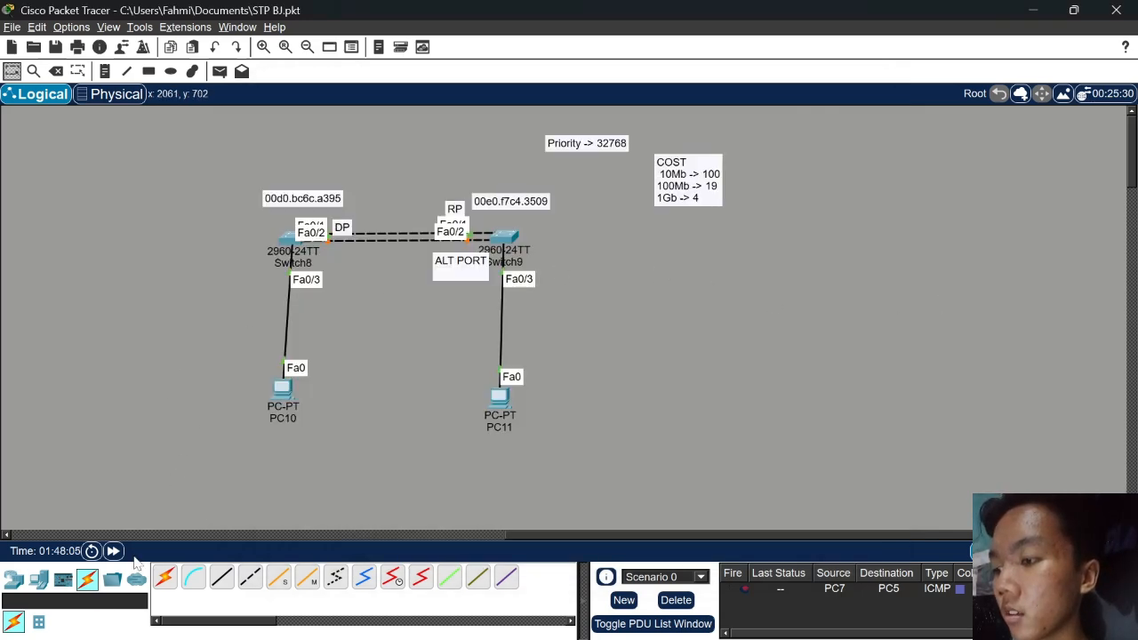
{"action": "left_click", "coordinate": [114, 551]}
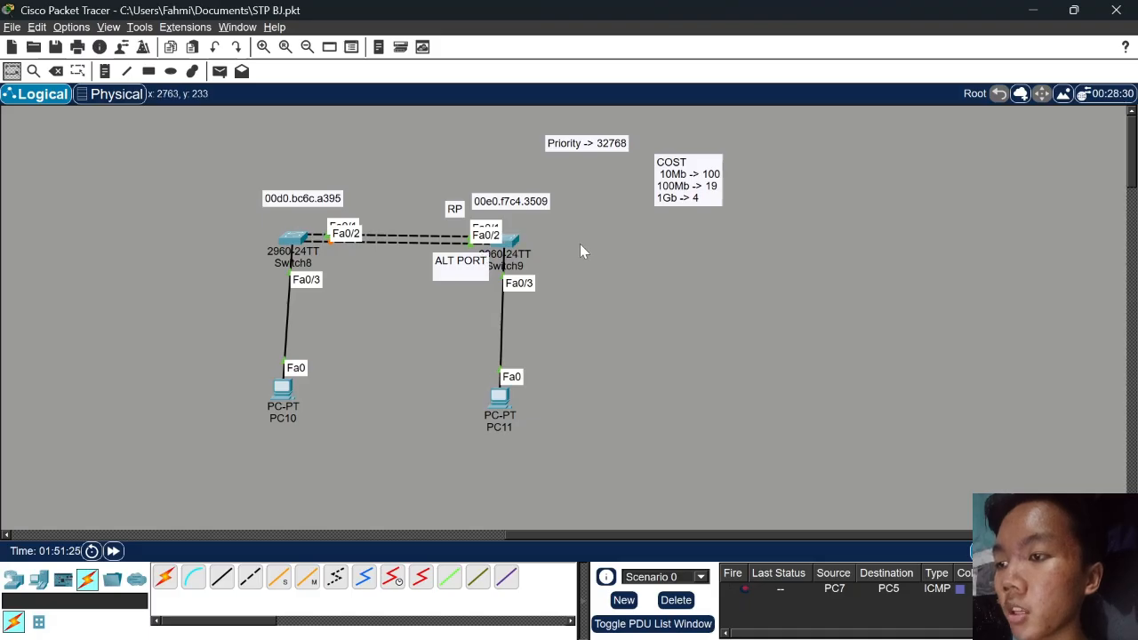
Move the ALT PORT and RP notes beside Switch8's ports and the DP note beside Switch9's ports
{"action": "left_click_drag", "start_coordinate": [467, 267], "coordinate": [356, 266]}
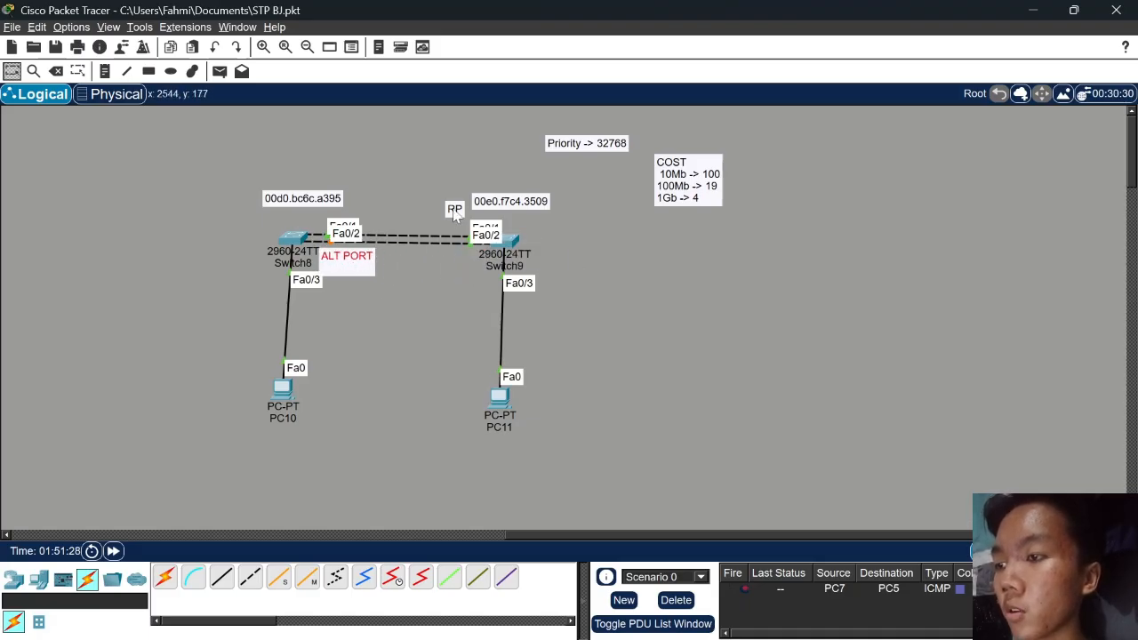
{"action": "left_click_drag", "start_coordinate": [454, 211], "coordinate": [462, 256]}
{"action": "left_click", "coordinate": [565, 258]}
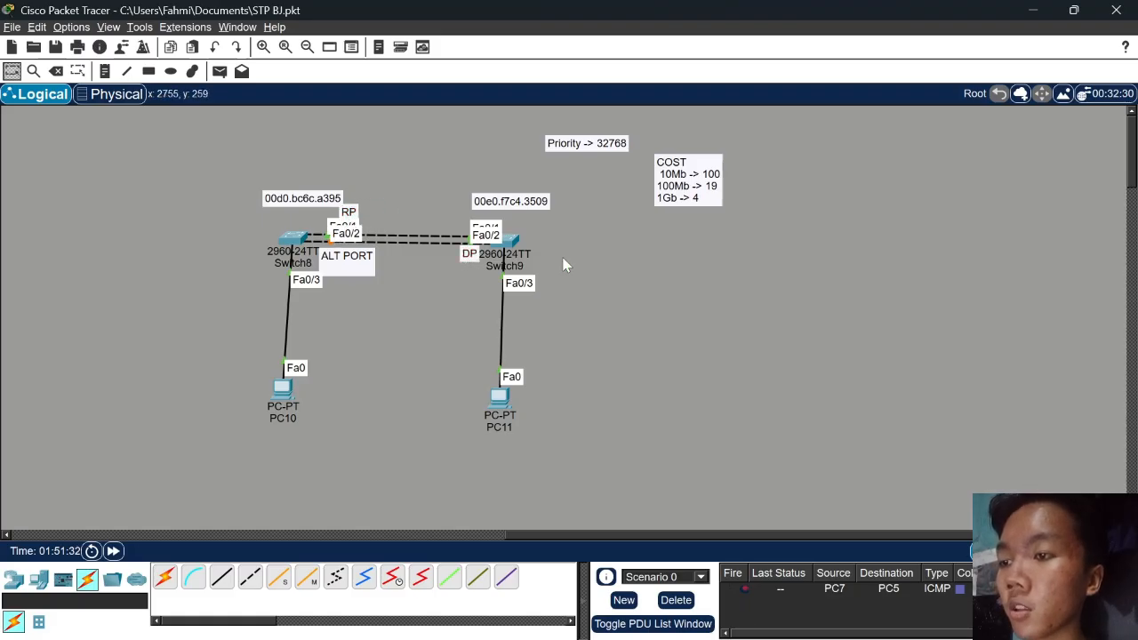
Run do sh span in Switch9's CLI and examine the root details and the role of Fa0/1
{"action": "left_click", "coordinate": [514, 251]}
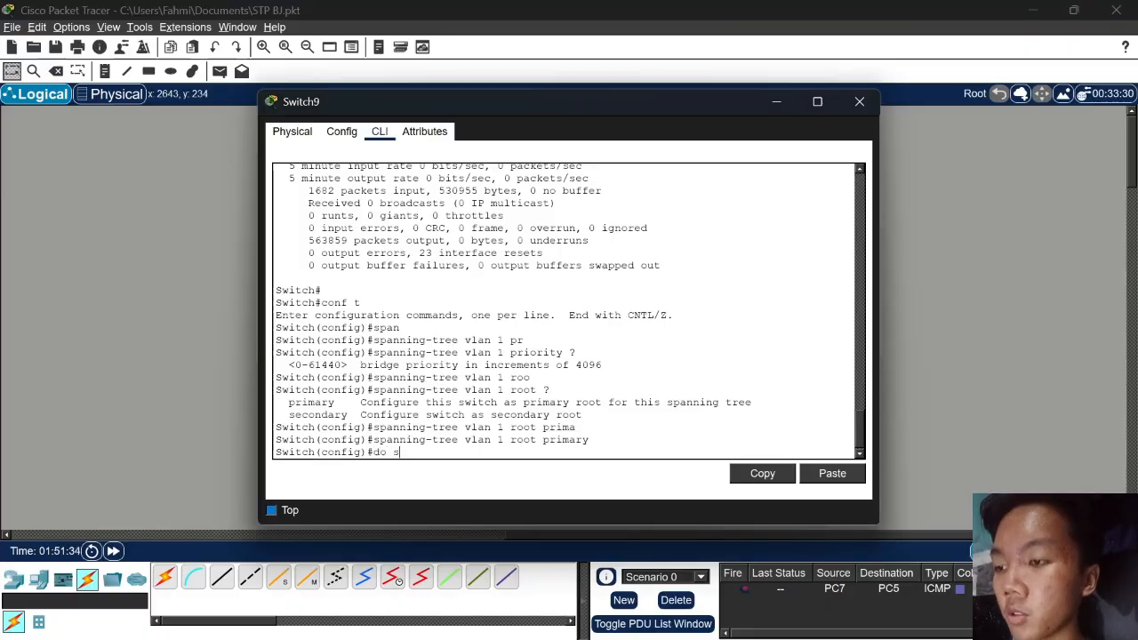
{"action": "type", "text": "do sh span"}
{"action": "key", "text": "Return"}
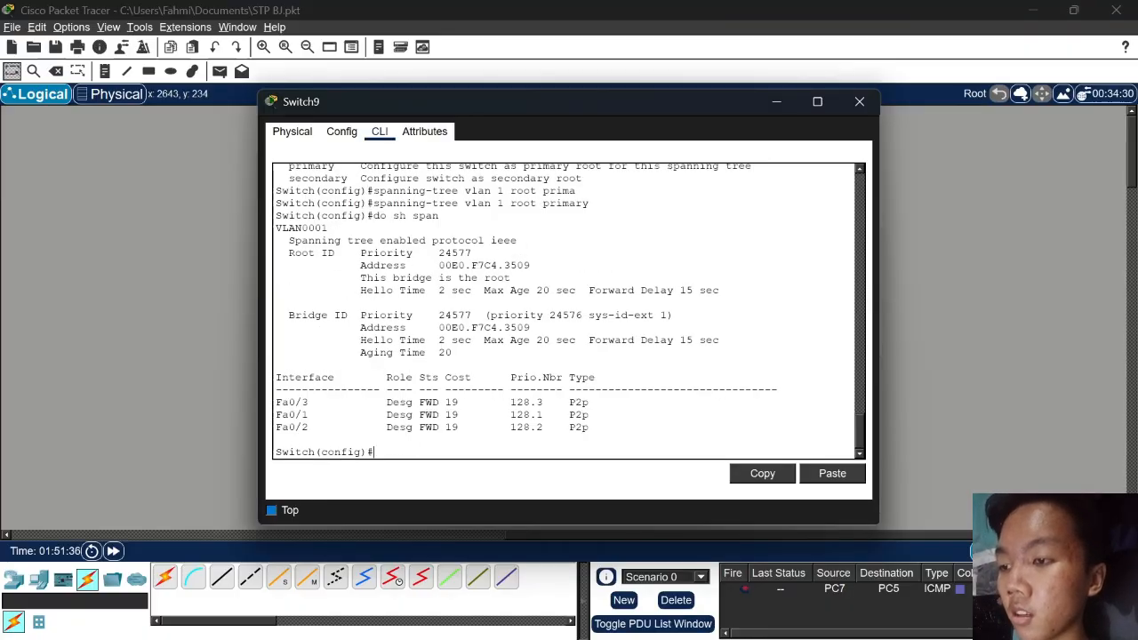
{"action": "left_click_drag", "start_coordinate": [402, 414], "coordinate": [427, 414]}
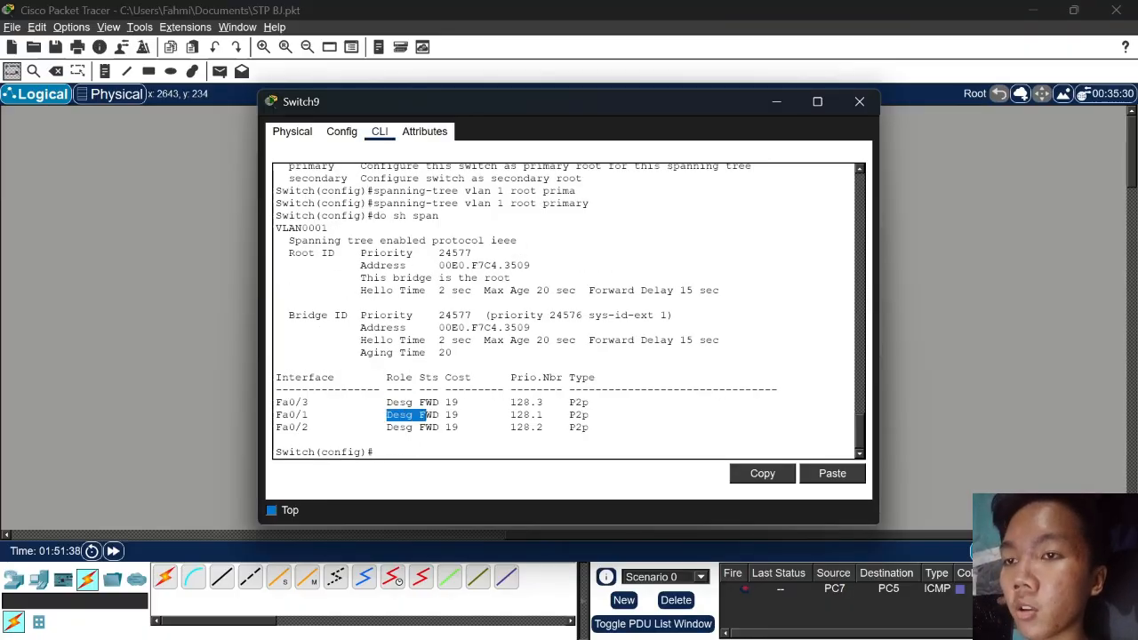
{"action": "left_click", "coordinate": [859, 102]}
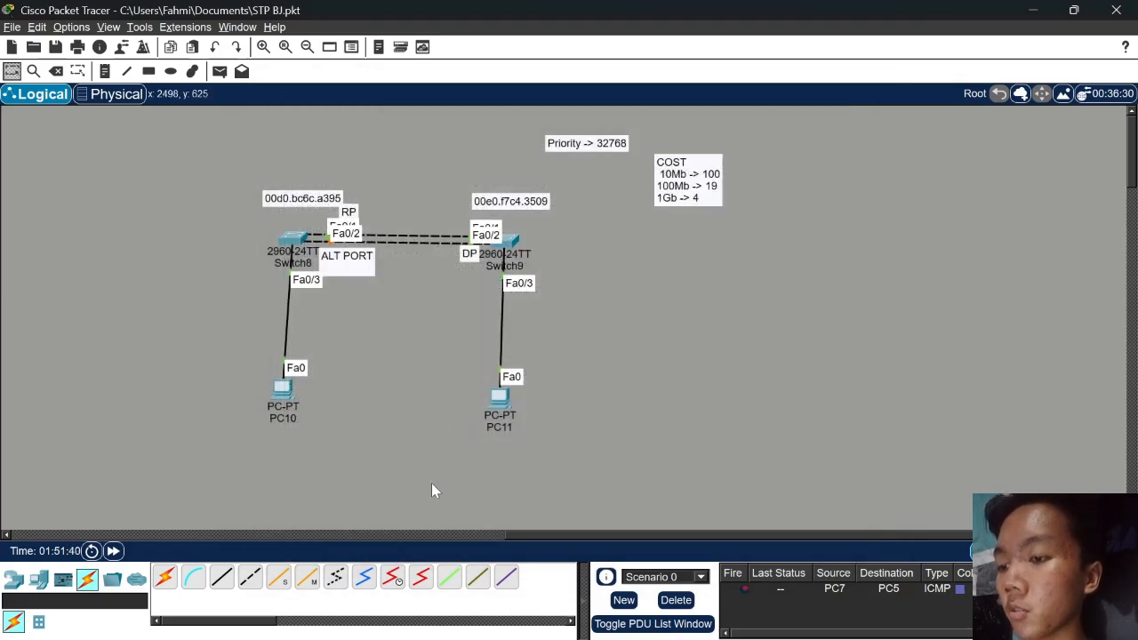
Nudge the ALT PORT note slightly away from Switch8's label and shift PC10 slightly toward PC11
{"action": "left_click_drag", "start_coordinate": [525, 536], "coordinate": [496, 537]}
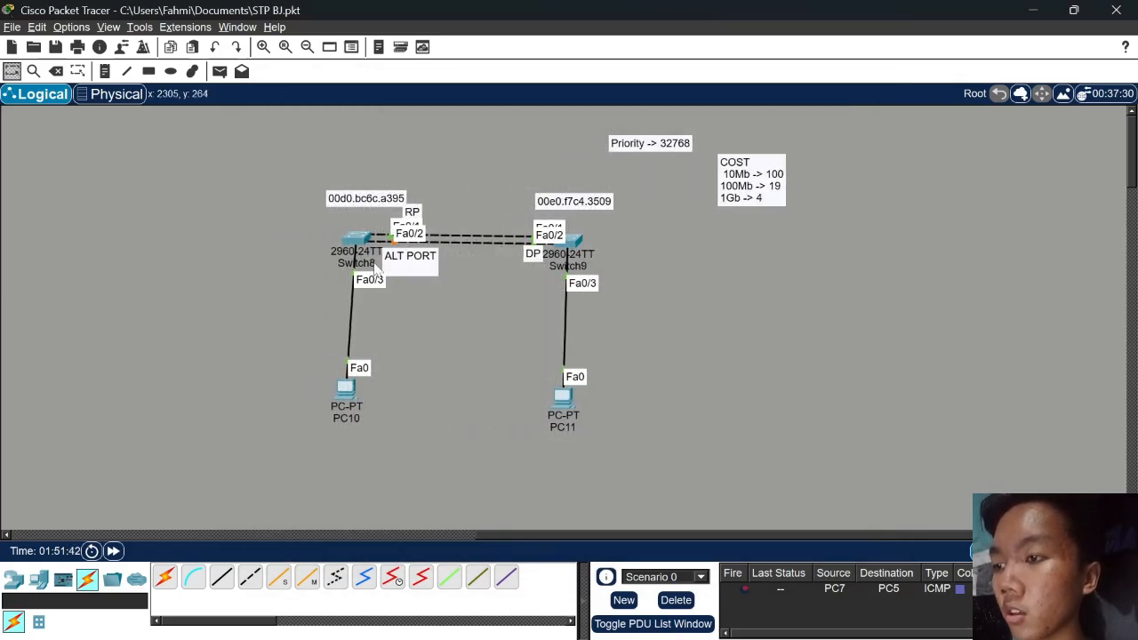
{"action": "left_click_drag", "start_coordinate": [398, 274], "coordinate": [402, 276]}
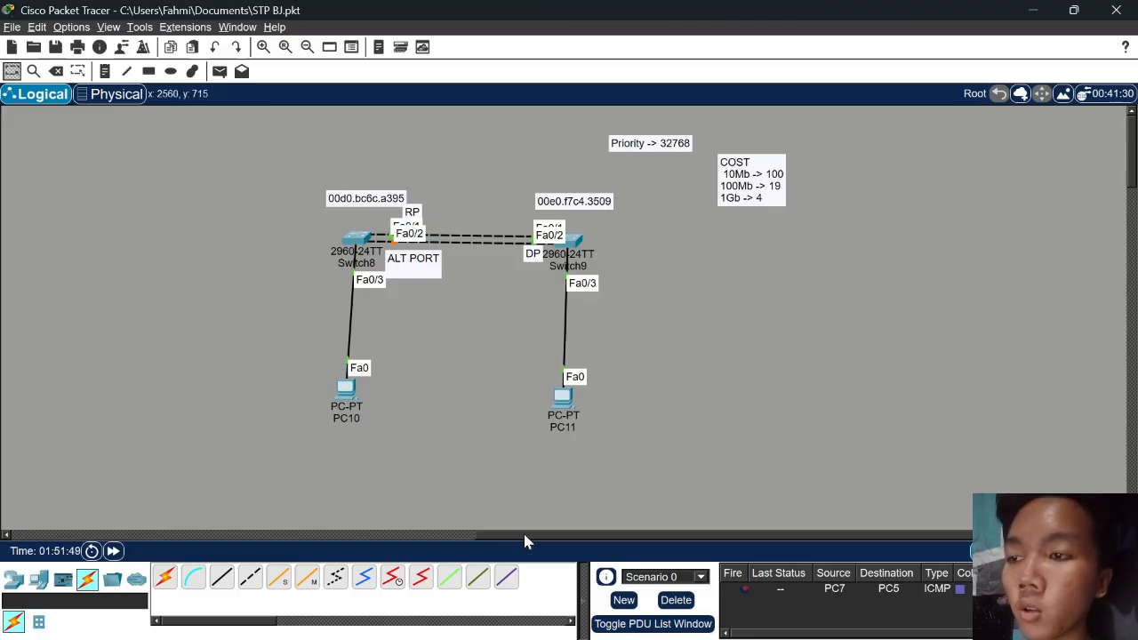
{"action": "left_click_drag", "start_coordinate": [523, 531], "coordinate": [227, 536]}
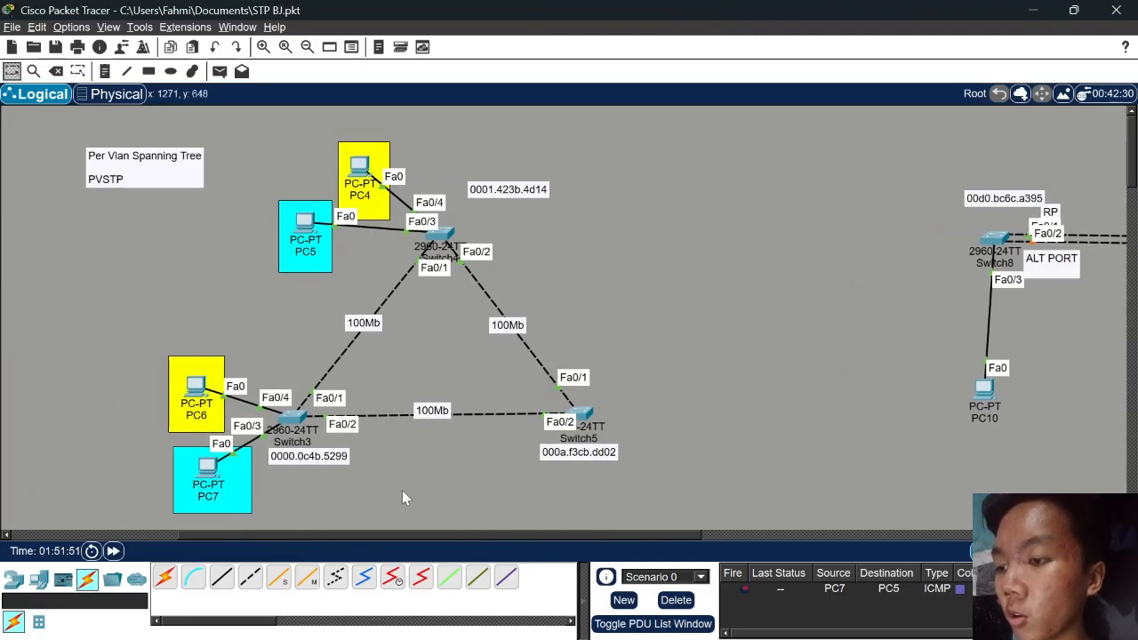
{"action": "left_click_drag", "start_coordinate": [386, 538], "coordinate": [627, 534]}
{"action": "scroll", "coordinate": [654, 534], "scroll_direction": "right", "scroll_amount": 1}
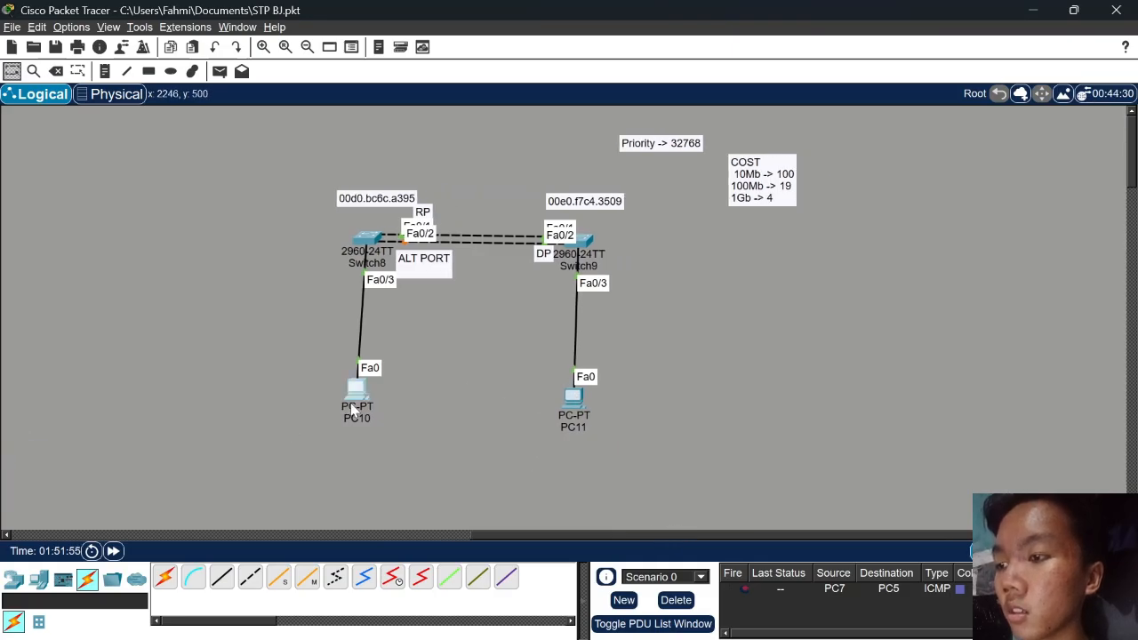
{"action": "left_click_drag", "start_coordinate": [357, 389], "coordinate": [372, 393]}
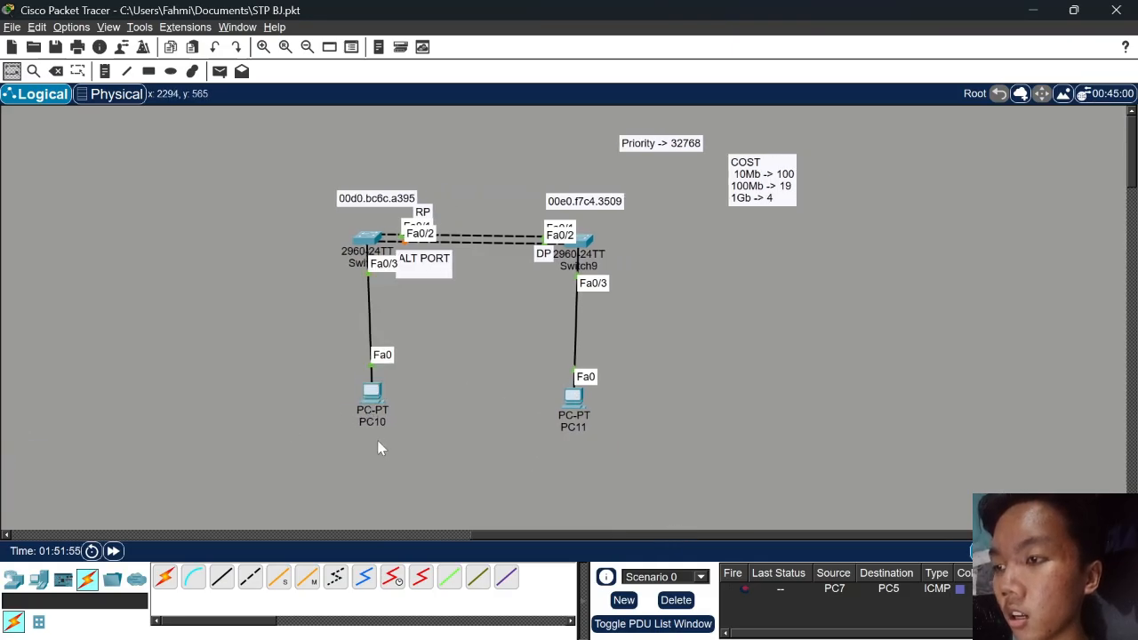
Examine the earlier spanning-tree output in Switch8's CLI
{"action": "left_click", "coordinate": [367, 242]}
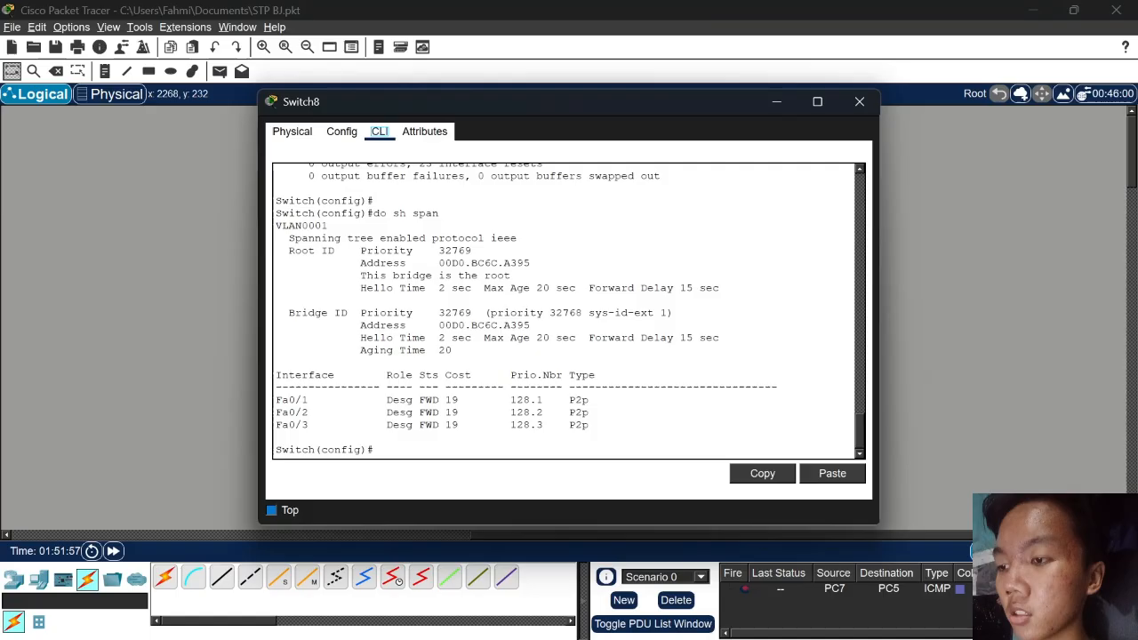
{"action": "left_click", "coordinate": [763, 101]}
{"action": "left_click", "coordinate": [367, 244]}
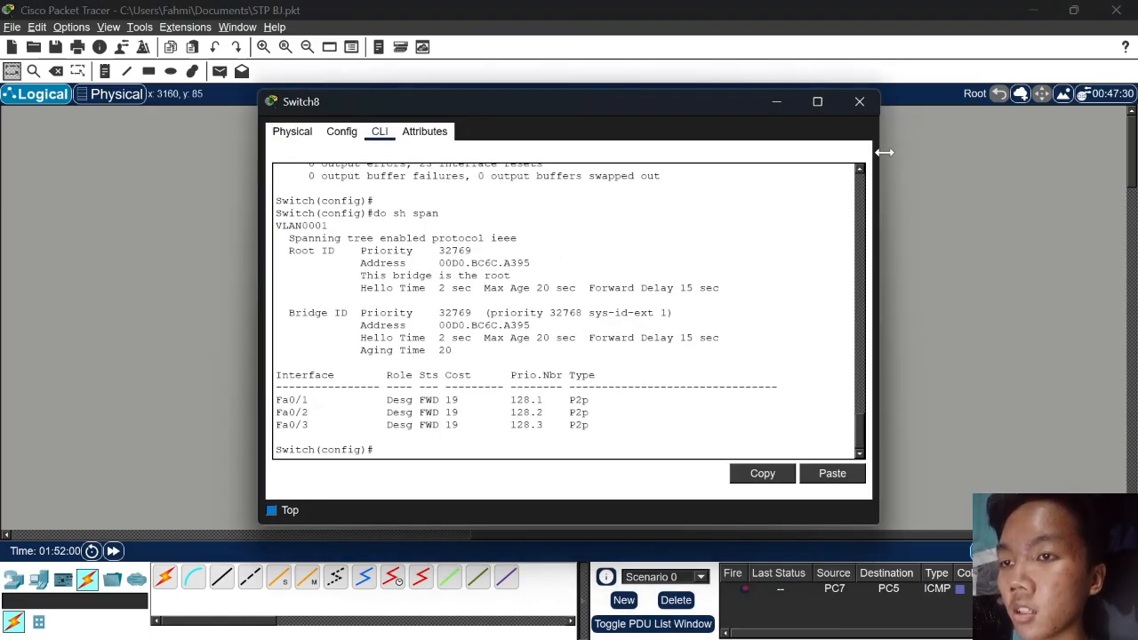
{"action": "left_click", "coordinate": [774, 100]}
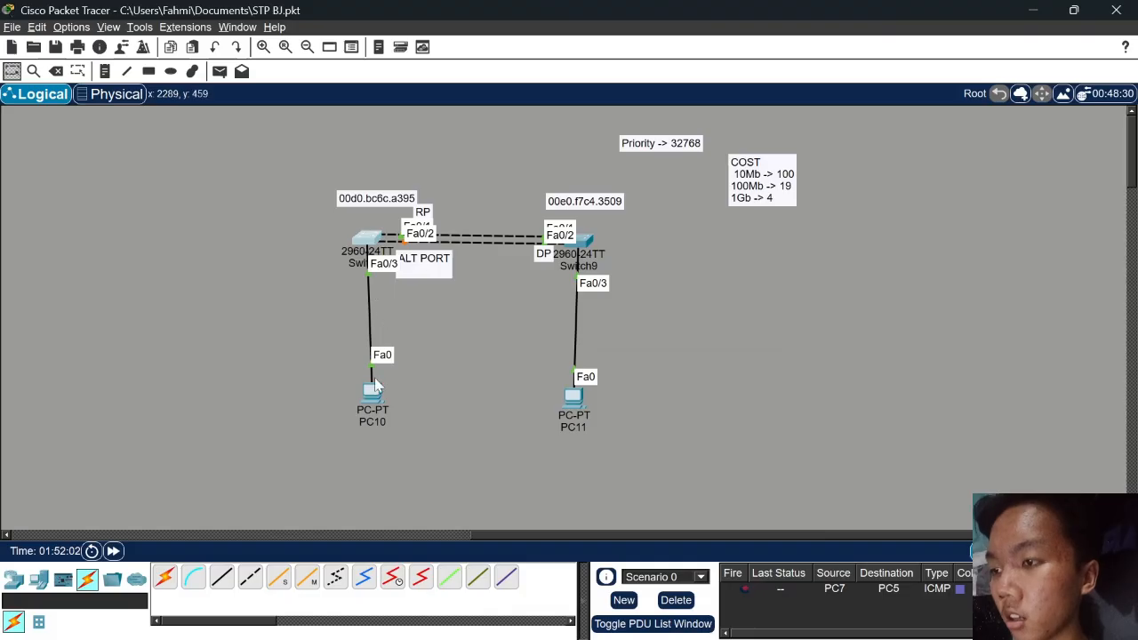
Move PC10 closer to Switch8, then detach its cable from the switch and reconnect it to Switch8's FastEthernet0/3
{"action": "left_click_drag", "start_coordinate": [375, 386], "coordinate": [344, 361]}
{"action": "left_click", "coordinate": [357, 273]}
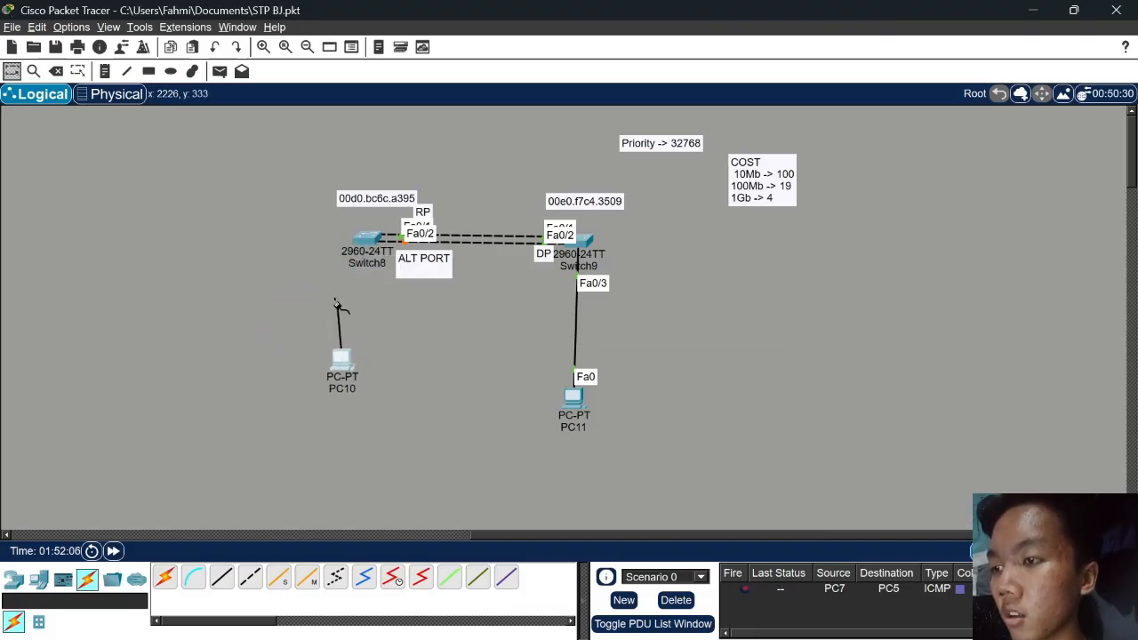
{"action": "left_click", "coordinate": [365, 241]}
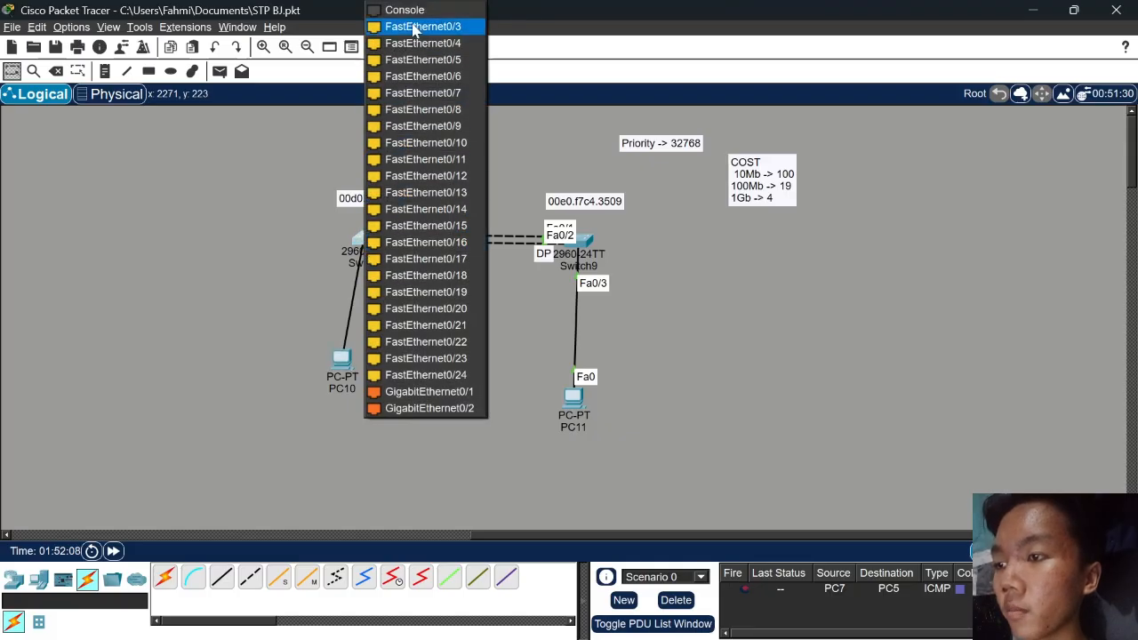
{"action": "left_click", "coordinate": [415, 30]}
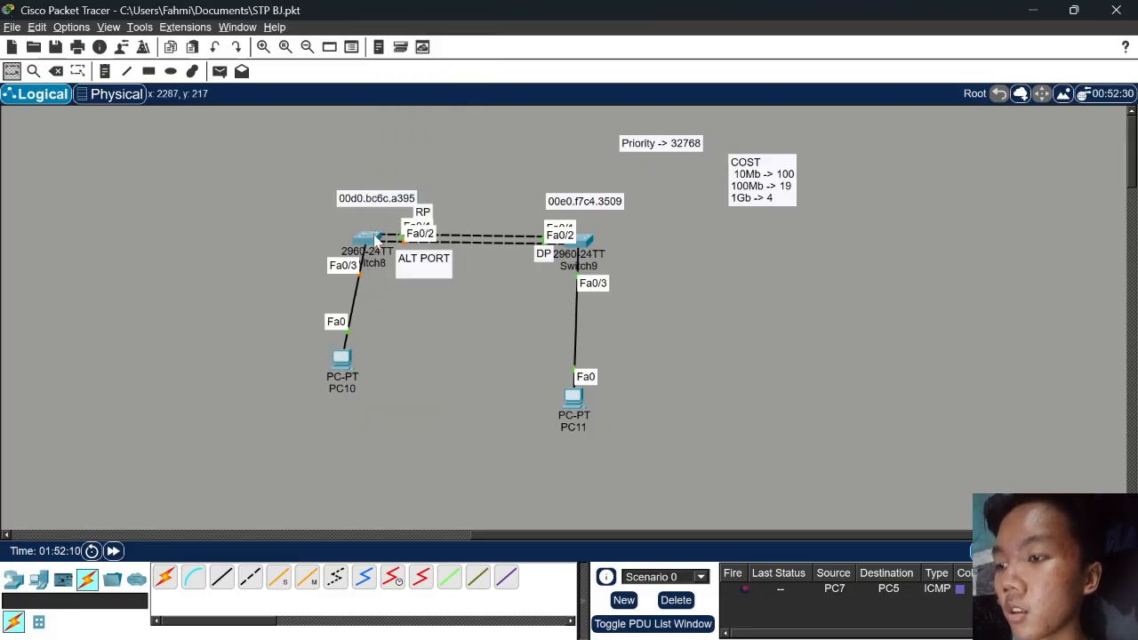
Exit configuration mode on Switch8, run sh span and examine the status of Fa0/3
{"action": "left_click", "coordinate": [366, 240]}
{"action": "key", "text": "Return"}
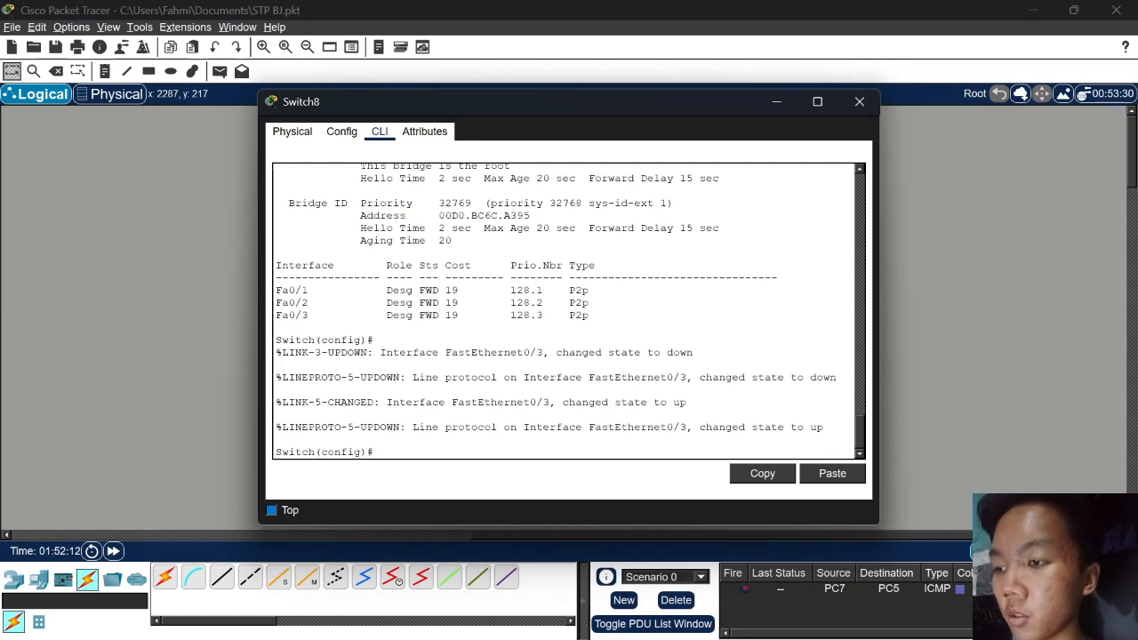
{"action": "type", "text": "ex"}
{"action": "key", "text": "Return"}
{"action": "type", "text": "s"}
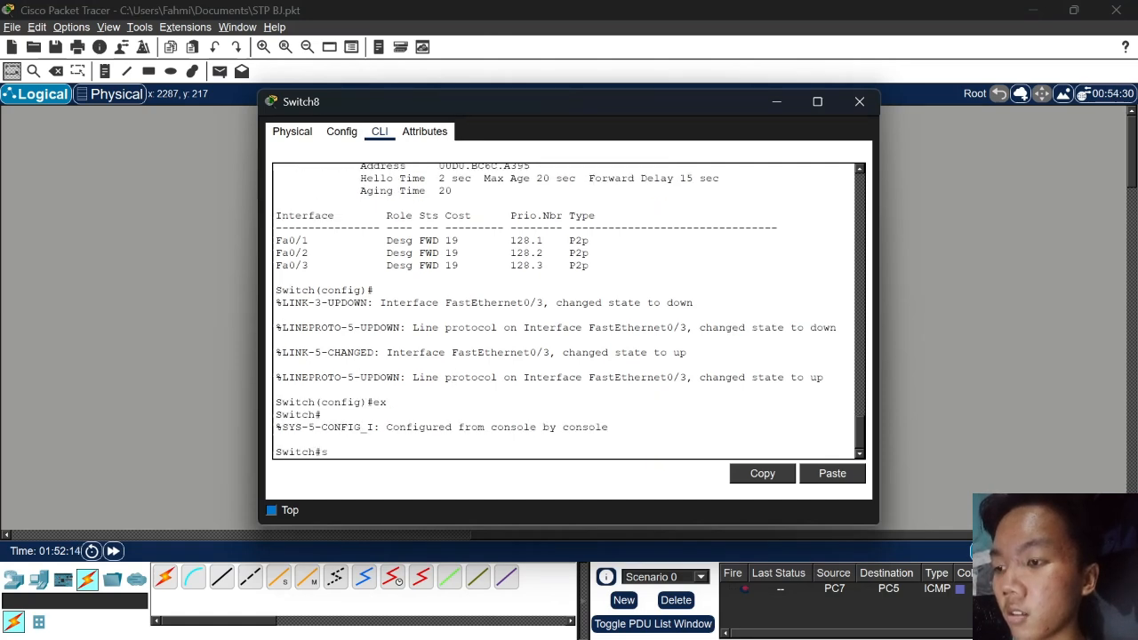
{"action": "type", "text": "h span"}
{"action": "key", "text": "Return"}
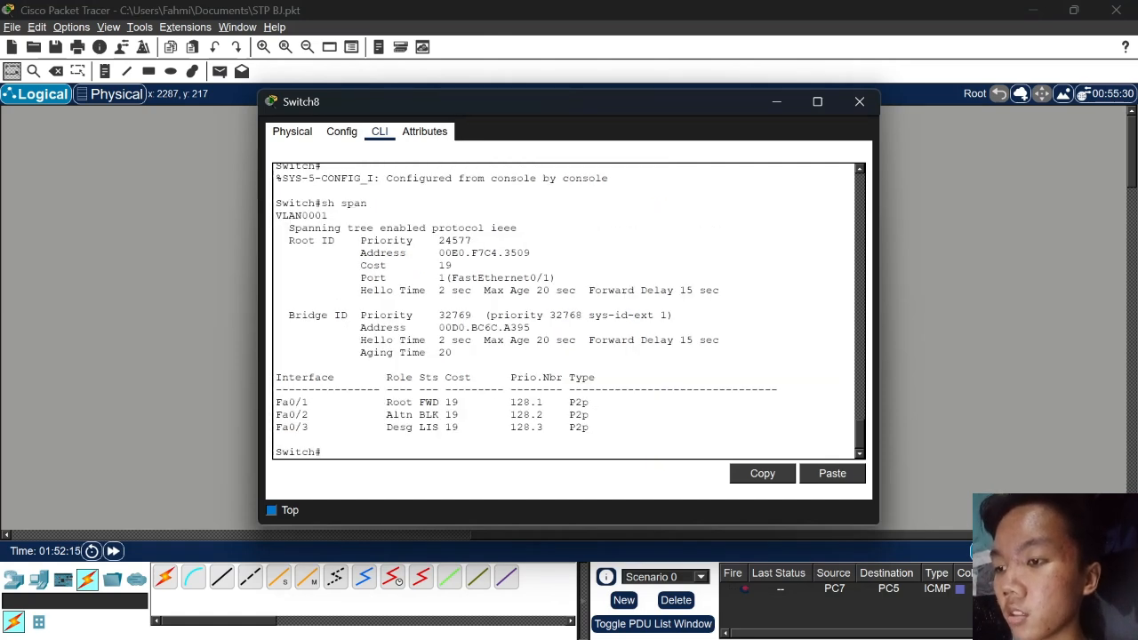
{"action": "left_click_drag", "start_coordinate": [439, 428], "coordinate": [426, 427]}
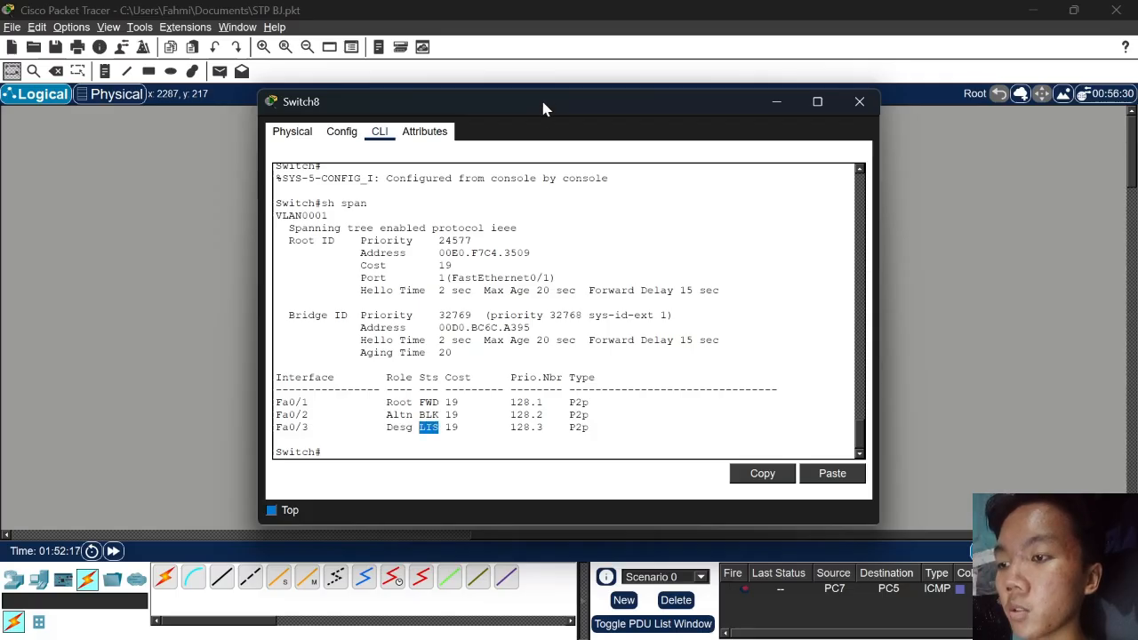
Move Switch8's window aside and place the listening, learning and forwarding note next to Switch9, below the COST note
{"action": "left_click_drag", "start_coordinate": [541, 97], "coordinate": [782, 98]}
{"action": "left_click", "coordinate": [455, 377]}
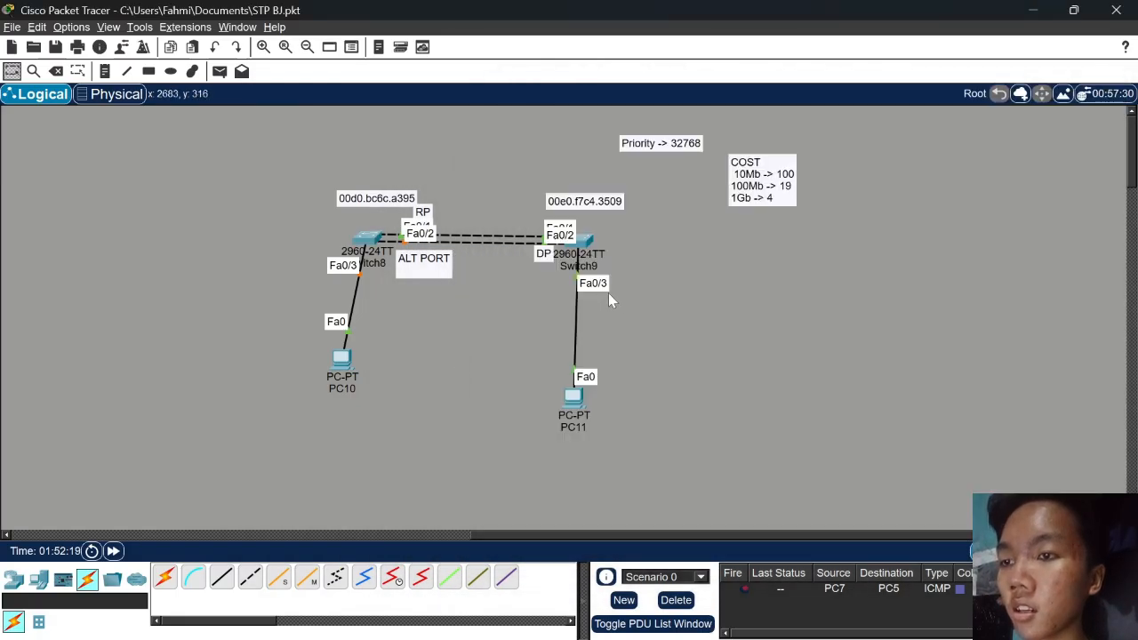
{"action": "scroll", "coordinate": [652, 359], "scroll_direction": "down", "scroll_amount": 5}
{"action": "scroll", "coordinate": [592, 374], "scroll_direction": "up", "scroll_amount": 5}
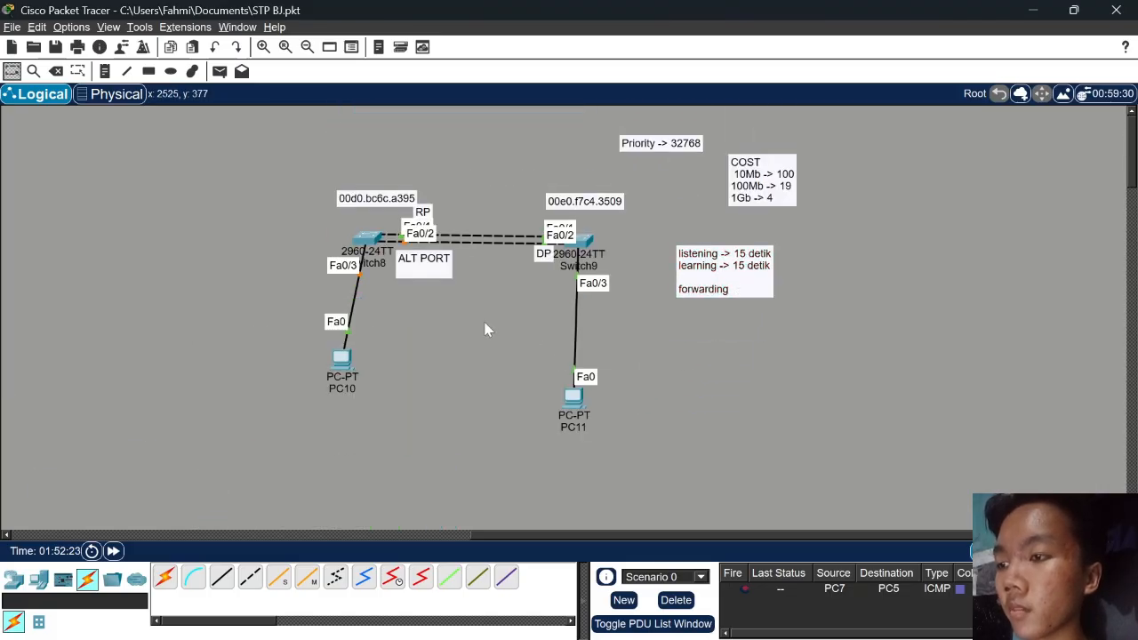
{"action": "left_click_drag", "start_coordinate": [730, 287], "coordinate": [732, 287]}
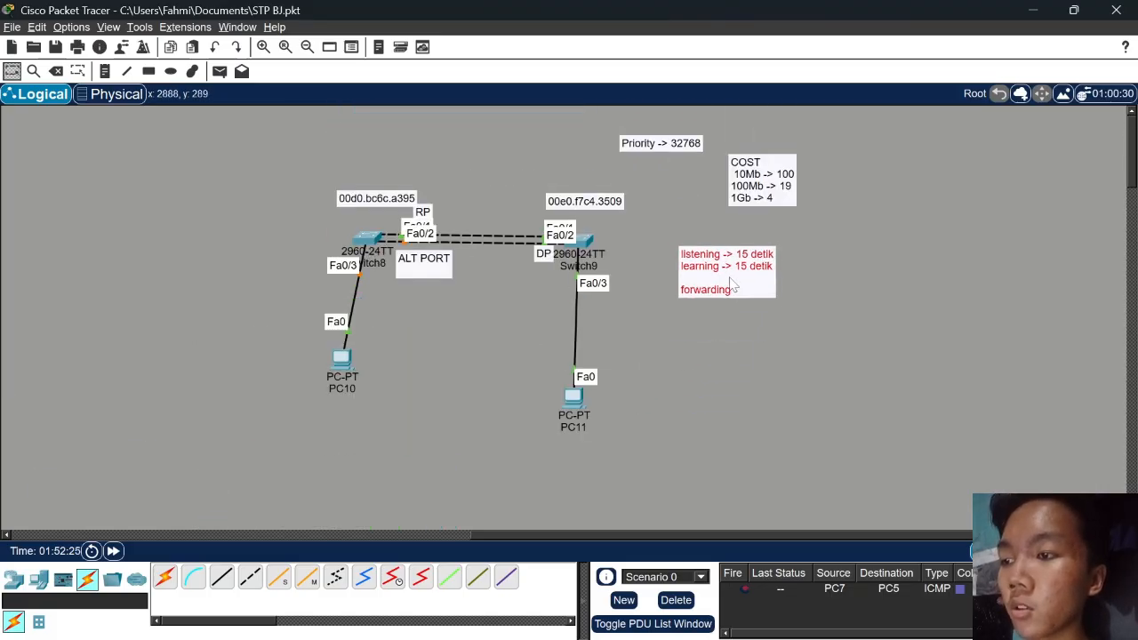
{"action": "left_click", "coordinate": [370, 240]}
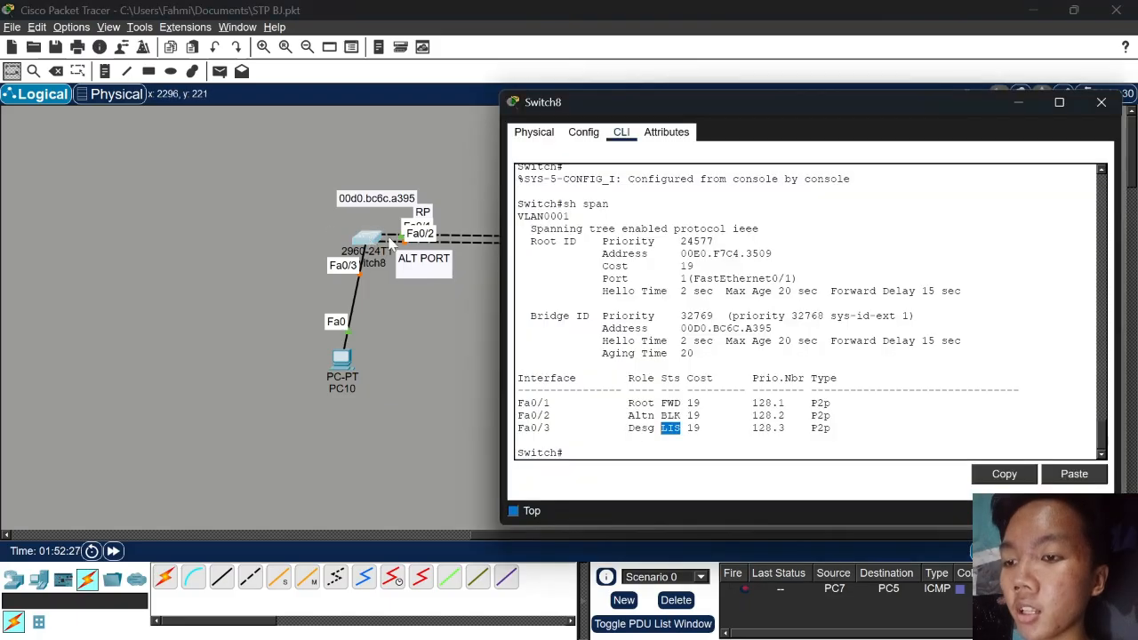
{"action": "left_click", "coordinate": [453, 371]}
{"action": "left_click_drag", "start_coordinate": [724, 288], "coordinate": [722, 289]}
{"action": "left_click", "coordinate": [786, 320]}
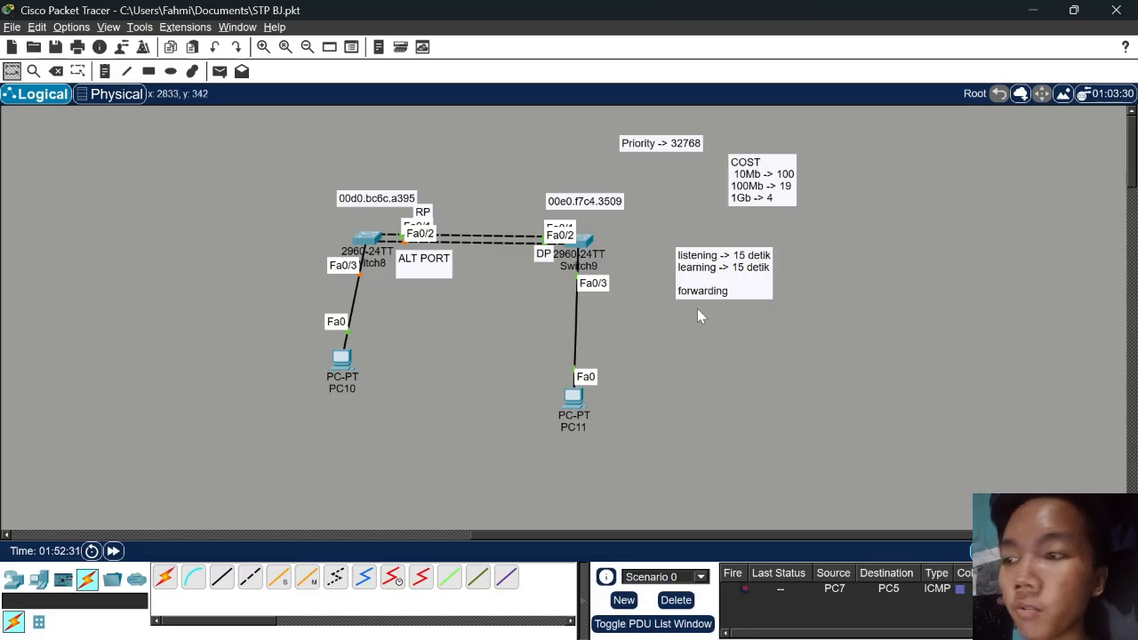
Rerun sh span on Switch8 and check how the status of Fa0/3 has progressed
{"action": "left_click", "coordinate": [368, 242]}
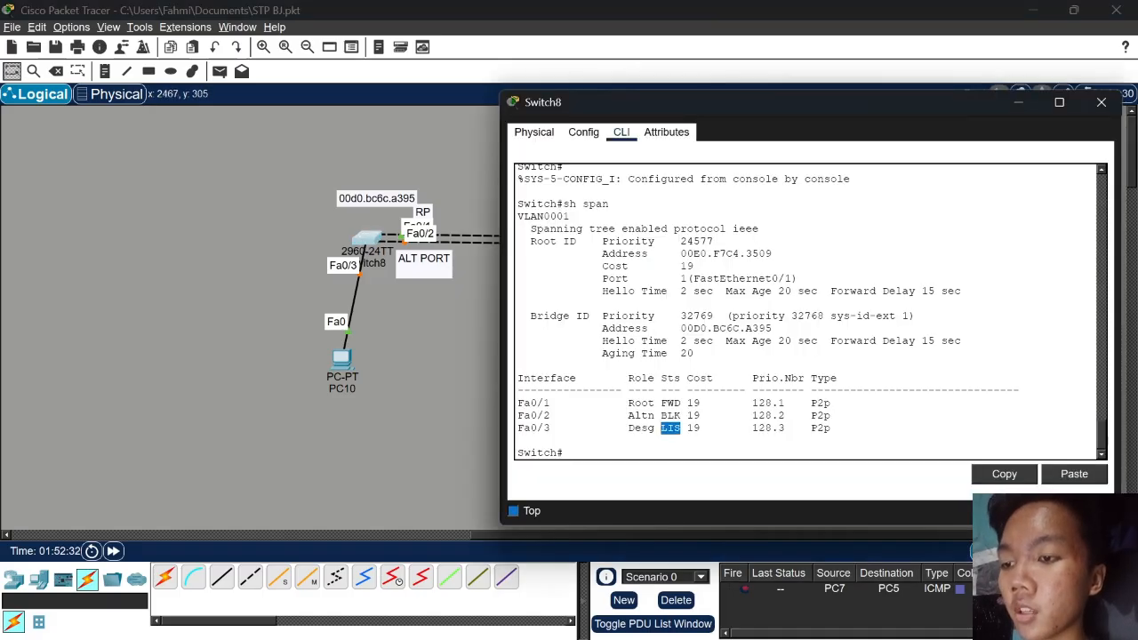
{"action": "left_click", "coordinate": [669, 441]}
{"action": "key", "text": "Up"}
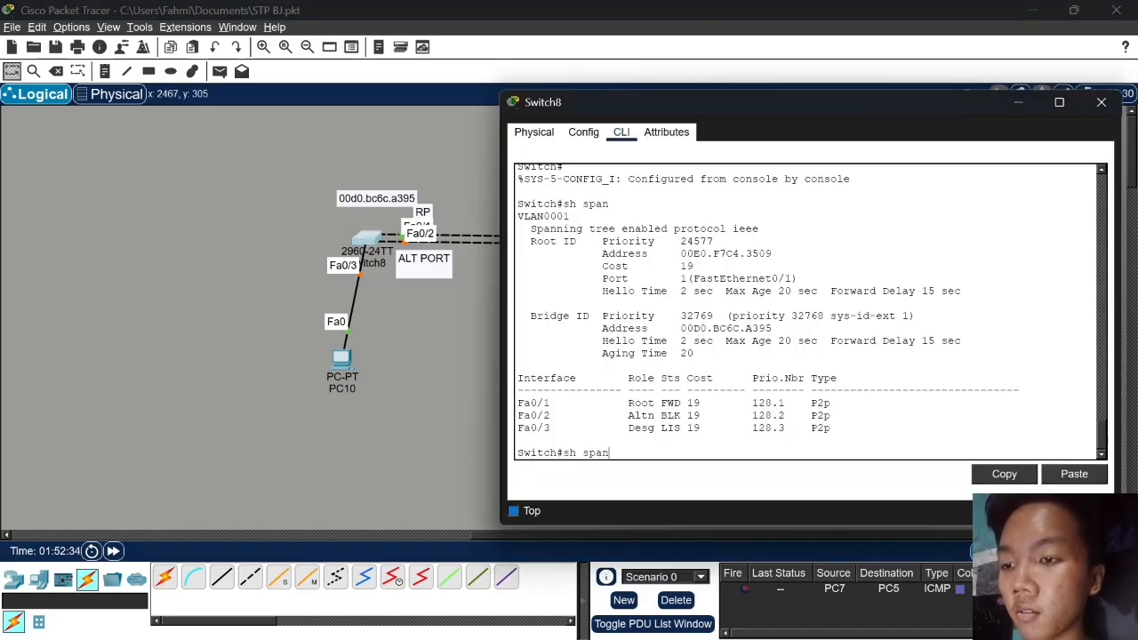
{"action": "key", "text": "Return"}
{"action": "left_click_drag", "start_coordinate": [681, 429], "coordinate": [661, 428]}
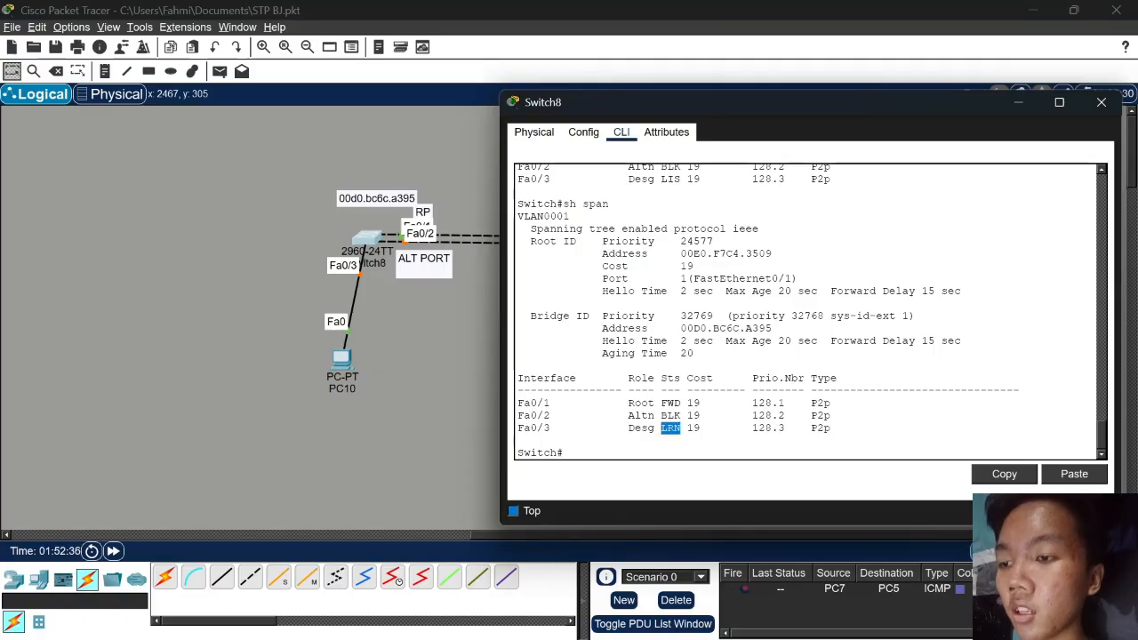
{"action": "left_click", "coordinate": [411, 330]}
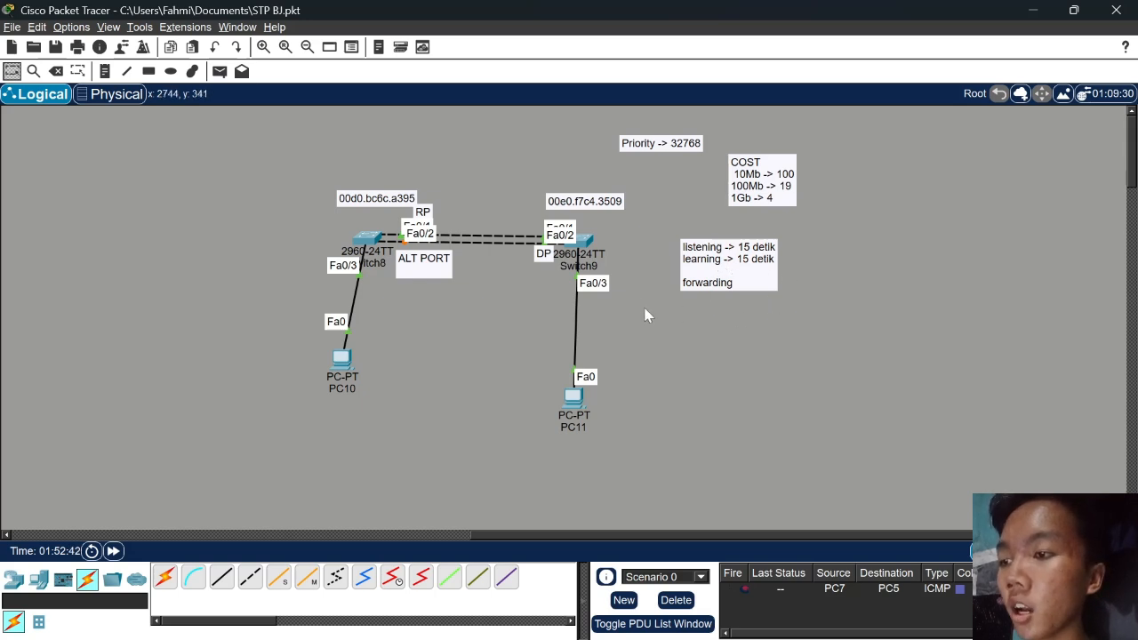
Repeat sh span in Switch8's CLI to check the current spanning-tree state of Fa0/3, then return to the topology
{"action": "left_click", "coordinate": [369, 240]}
{"action": "left_click", "coordinate": [681, 429]}
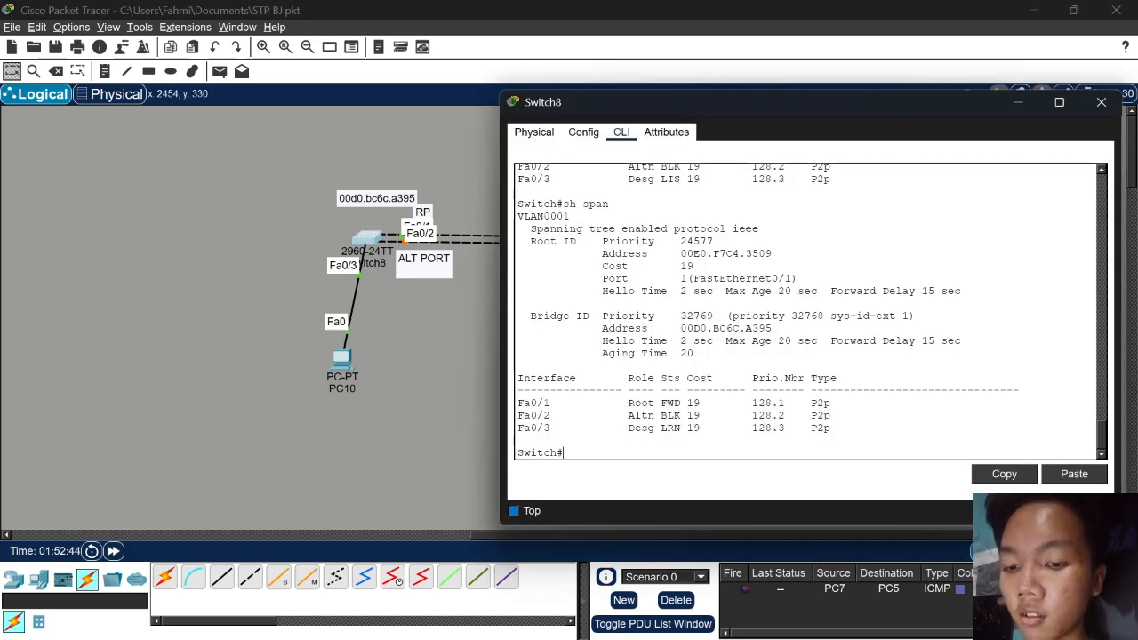
{"action": "key", "text": "Up"}
{"action": "key", "text": "Return"}
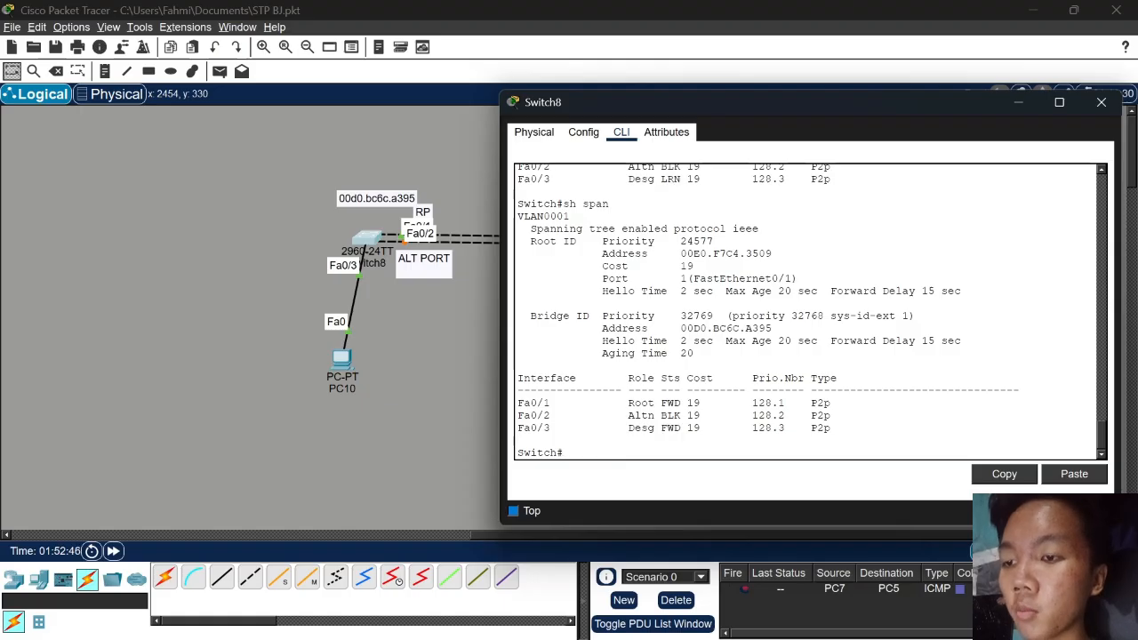
{"action": "left_click_drag", "start_coordinate": [681, 429], "coordinate": [668, 429]}
{"action": "left_click", "coordinate": [417, 354]}
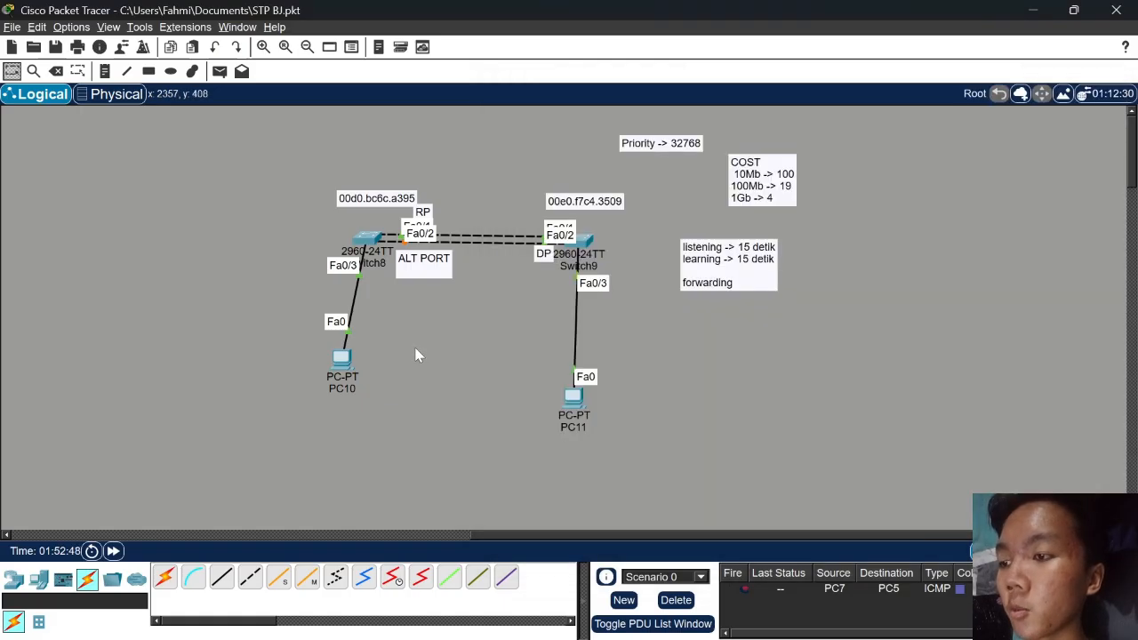
Shift PC10 slightly, replug its cable into Switch8's FastEthernet0/3, and fast-forward the simulation time
{"action": "left_click_drag", "start_coordinate": [341, 363], "coordinate": [349, 370]}
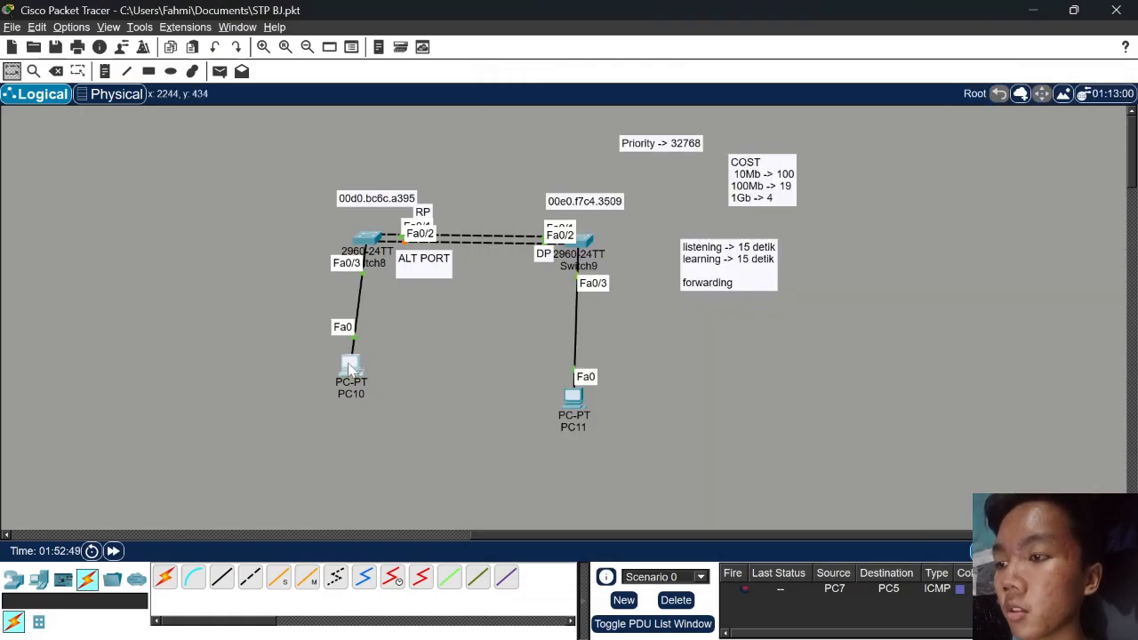
{"action": "left_click", "coordinate": [361, 274]}
{"action": "left_click", "coordinate": [368, 239]}
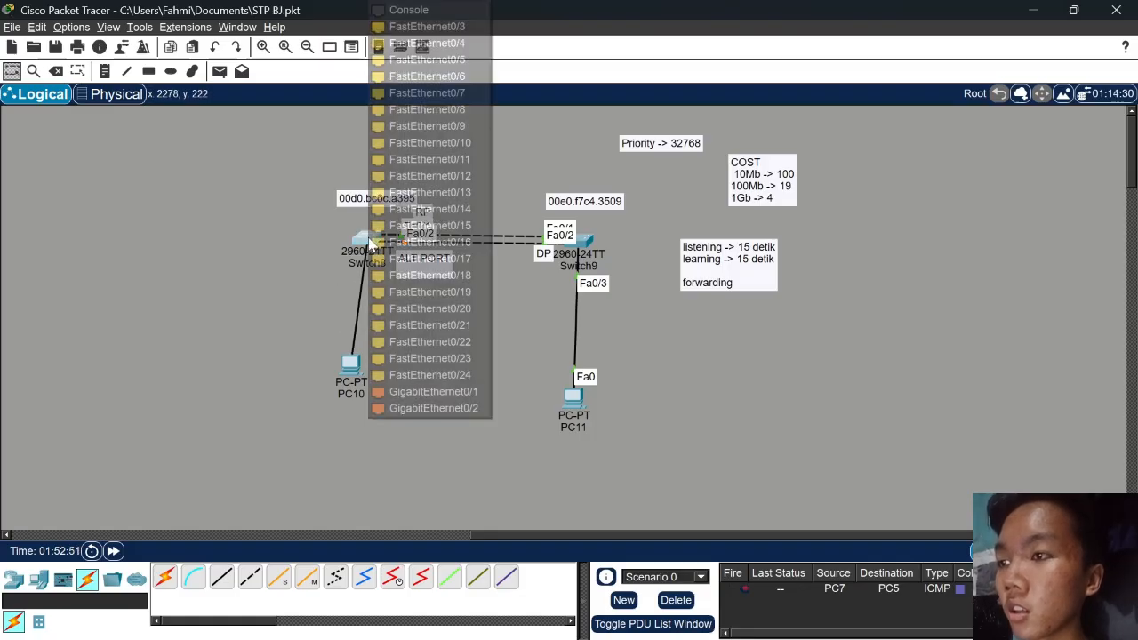
{"action": "left_click", "coordinate": [429, 27]}
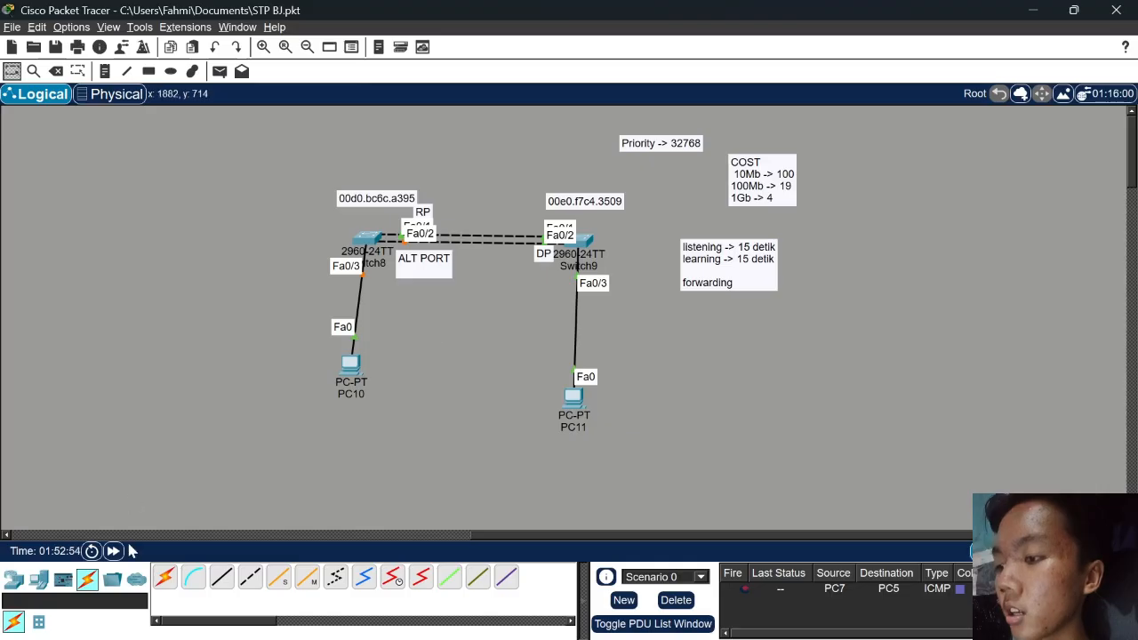
{"action": "left_click", "coordinate": [113, 551]}
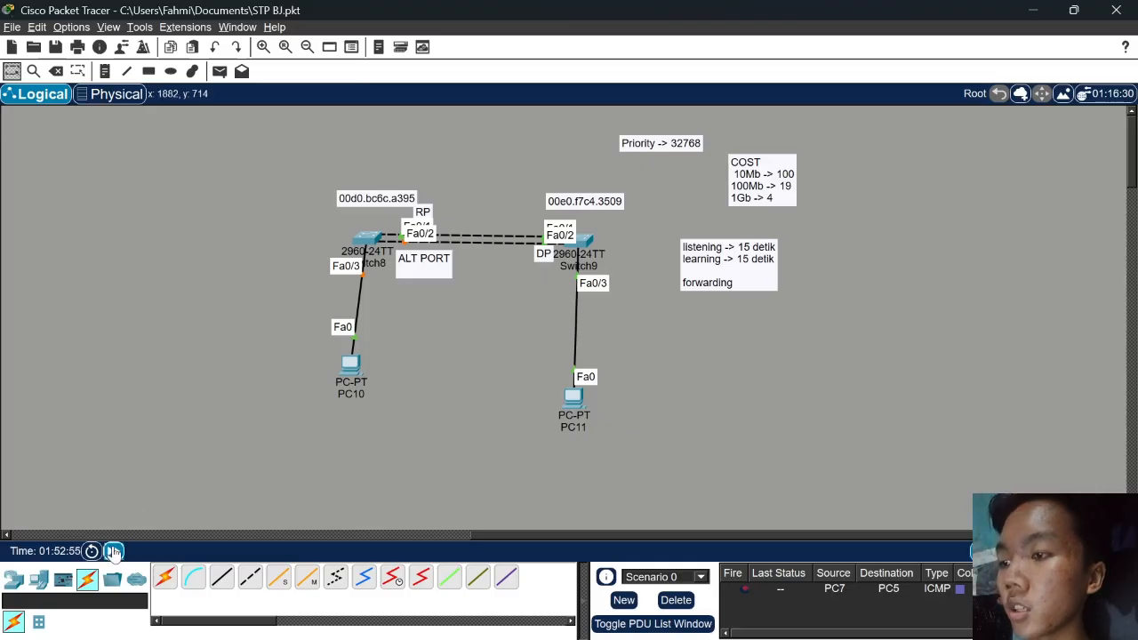
{"action": "left_click", "coordinate": [114, 552]}
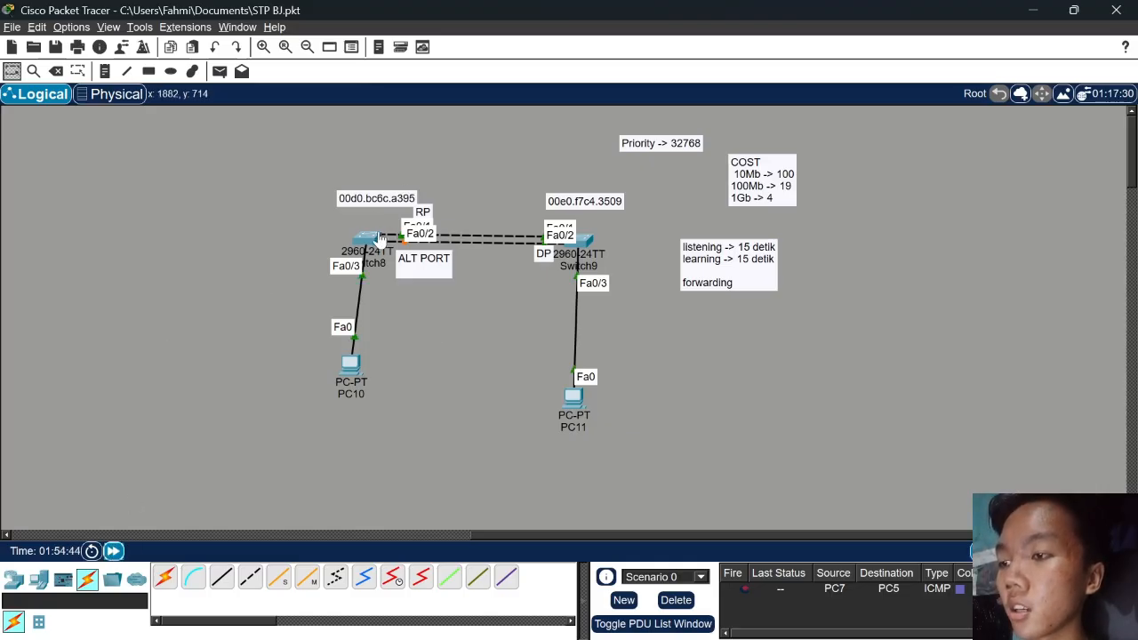
Enter global configuration mode on Switch8 and open interface fa0/3 for configuration
{"action": "left_click", "coordinate": [378, 238]}
{"action": "key", "text": "Return"}
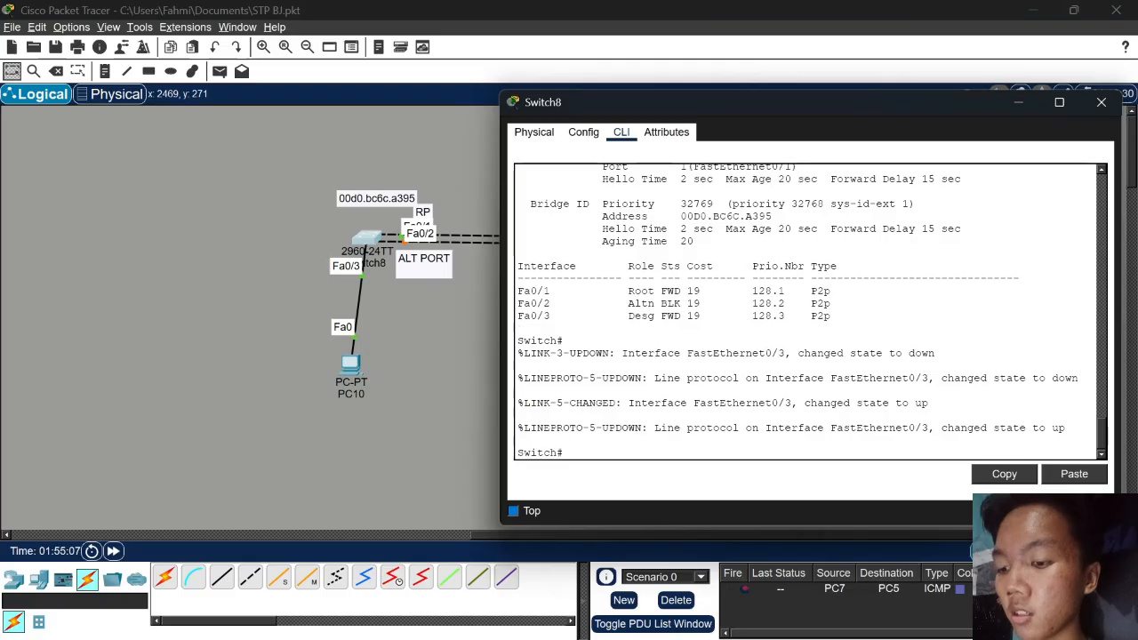
{"action": "key", "text": "Return"}
{"action": "type", "text": "conf t"}
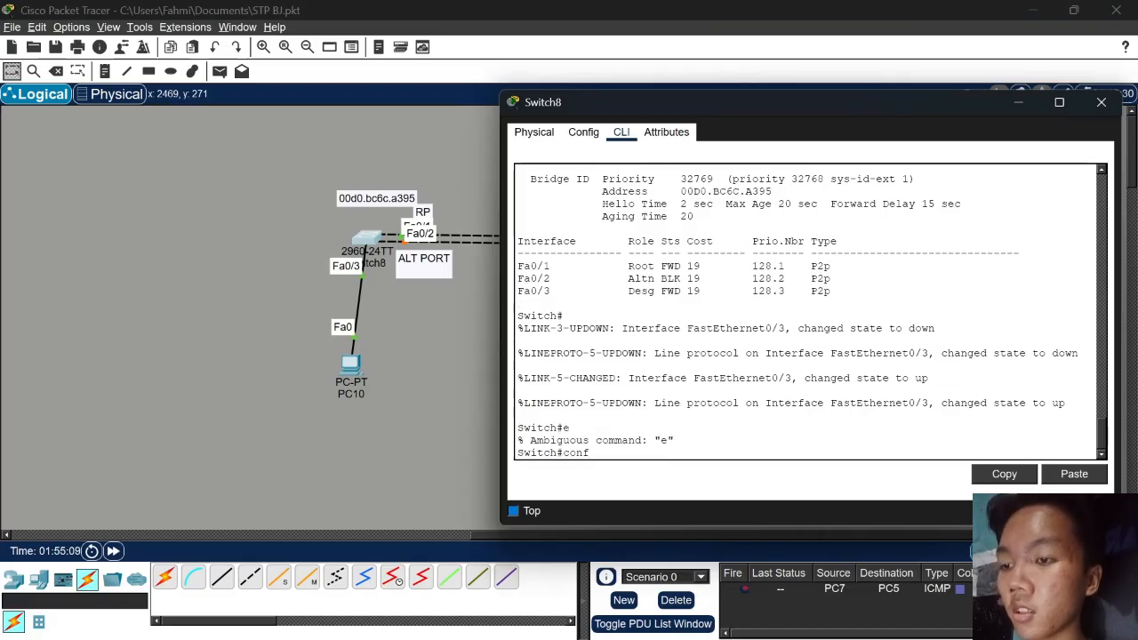
{"action": "key", "text": "Return"}
{"action": "type", "text": "in"}
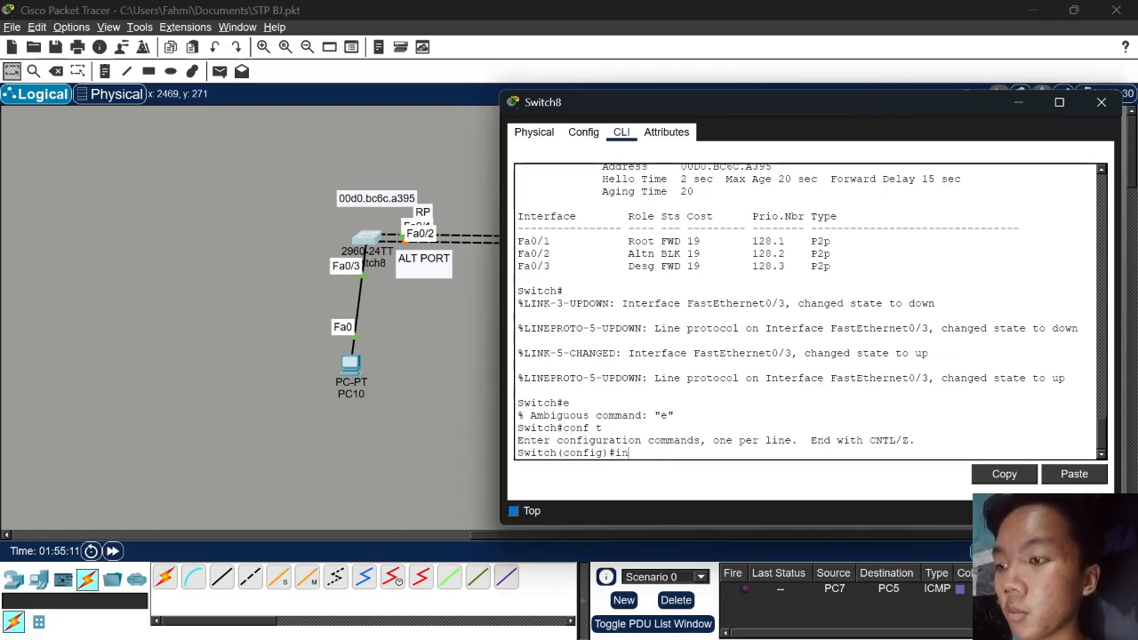
{"action": "type", "text": "t fa0/3"}
{"action": "key", "text": "Return"}
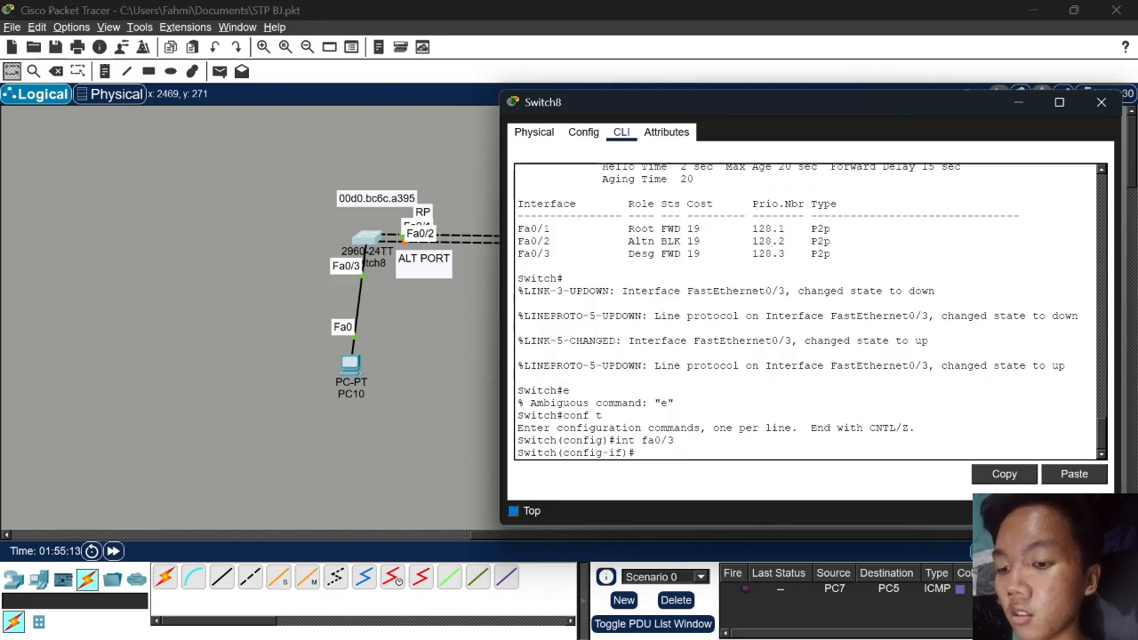
Enable spanning-tree portfast on Switch8's fa0/3 and review the PortFast message
{"action": "type", "text": "sap"}
{"action": "key", "text": "Tab"}
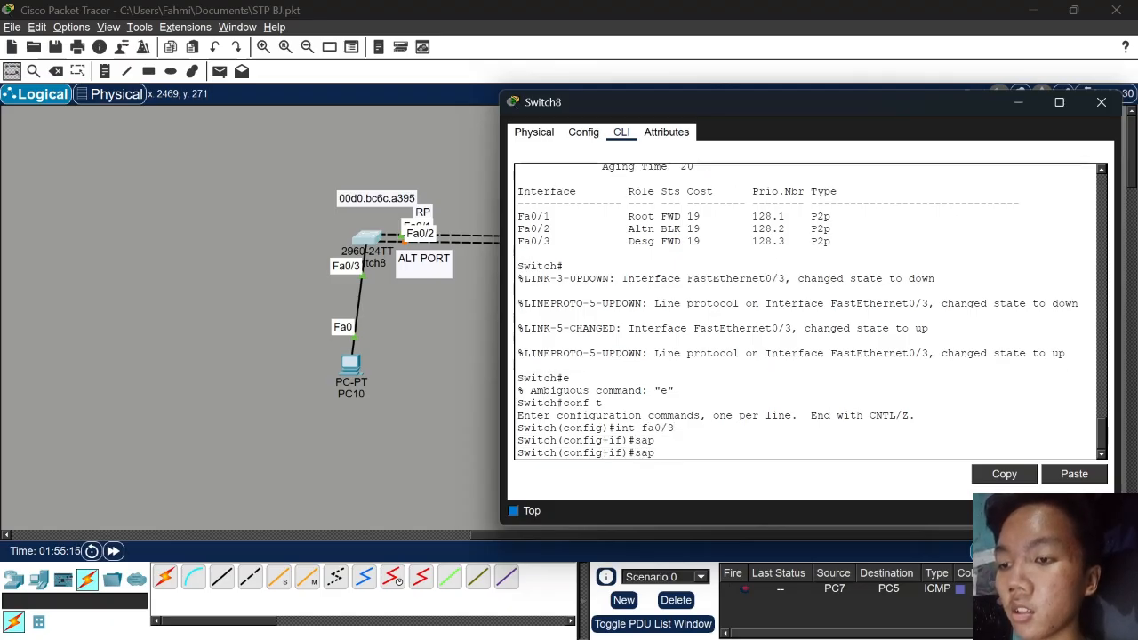
{"action": "type", "text": "an"}
{"action": "key", "text": "Tab"}
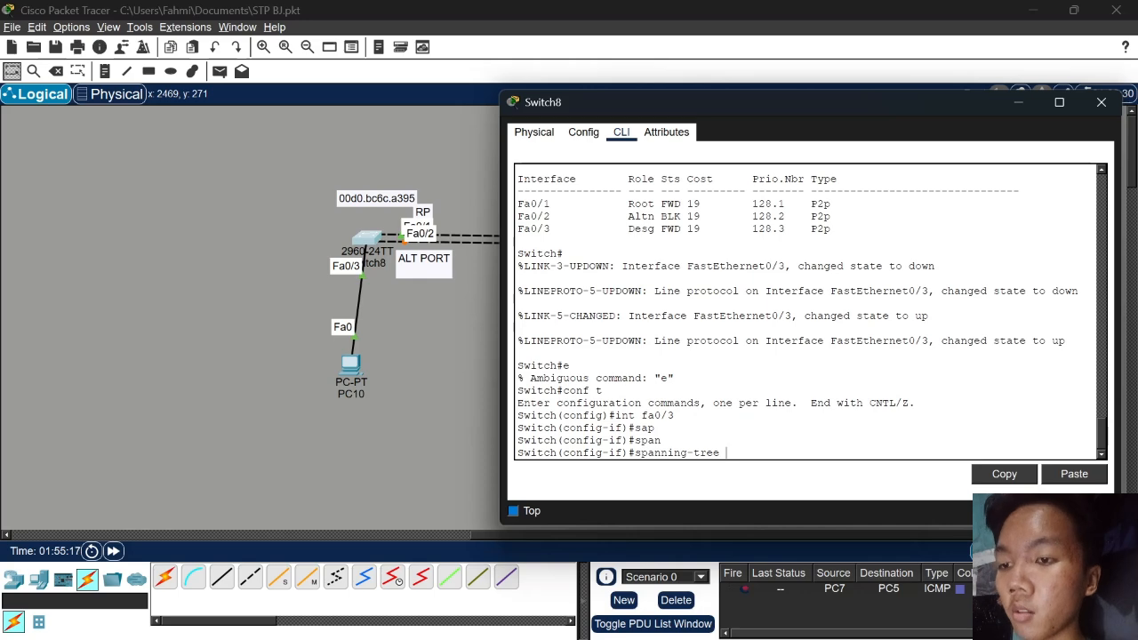
{"action": "type", "text": "po"}
{"action": "key", "text": "Tab"}
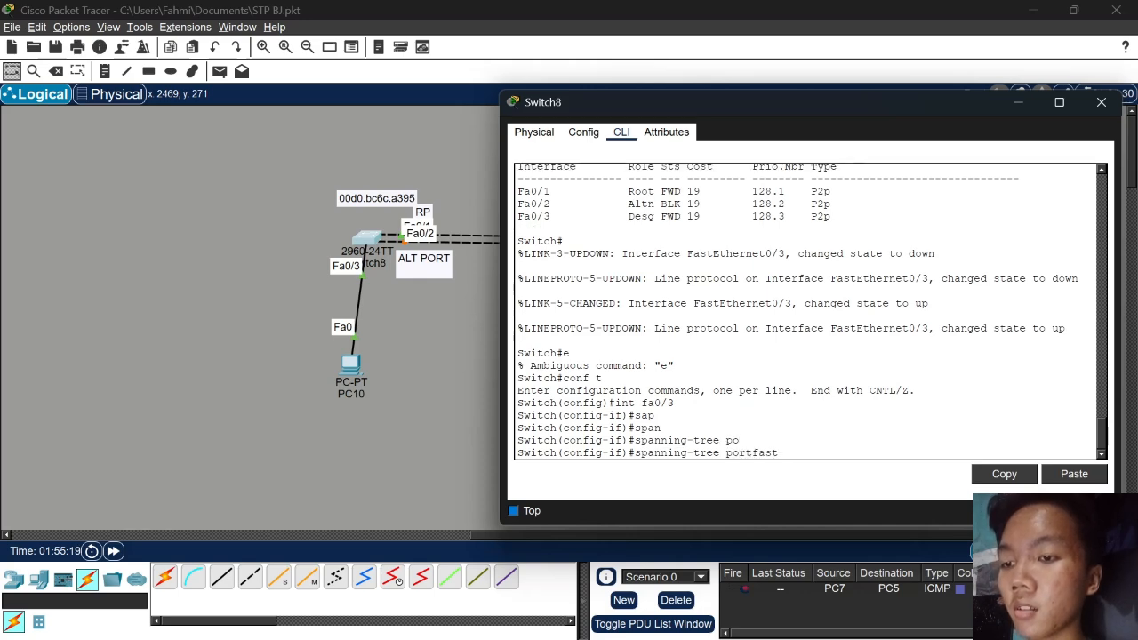
{"action": "key", "text": "Return"}
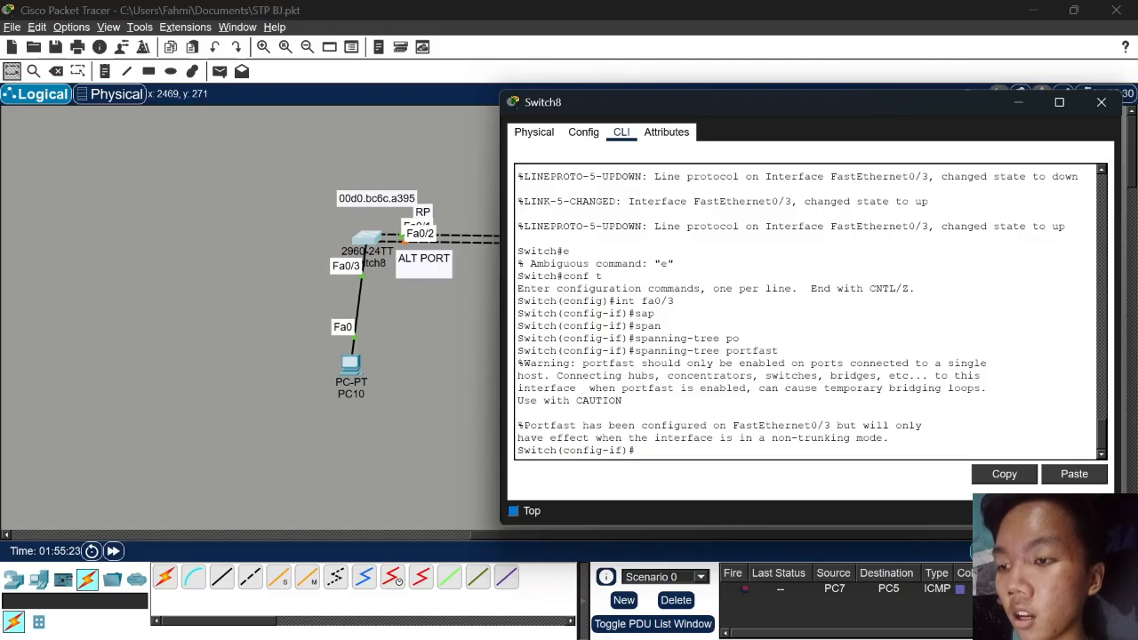
{"action": "left_click_drag", "start_coordinate": [523, 426], "coordinate": [787, 439]}
{"action": "left_click", "coordinate": [786, 438]}
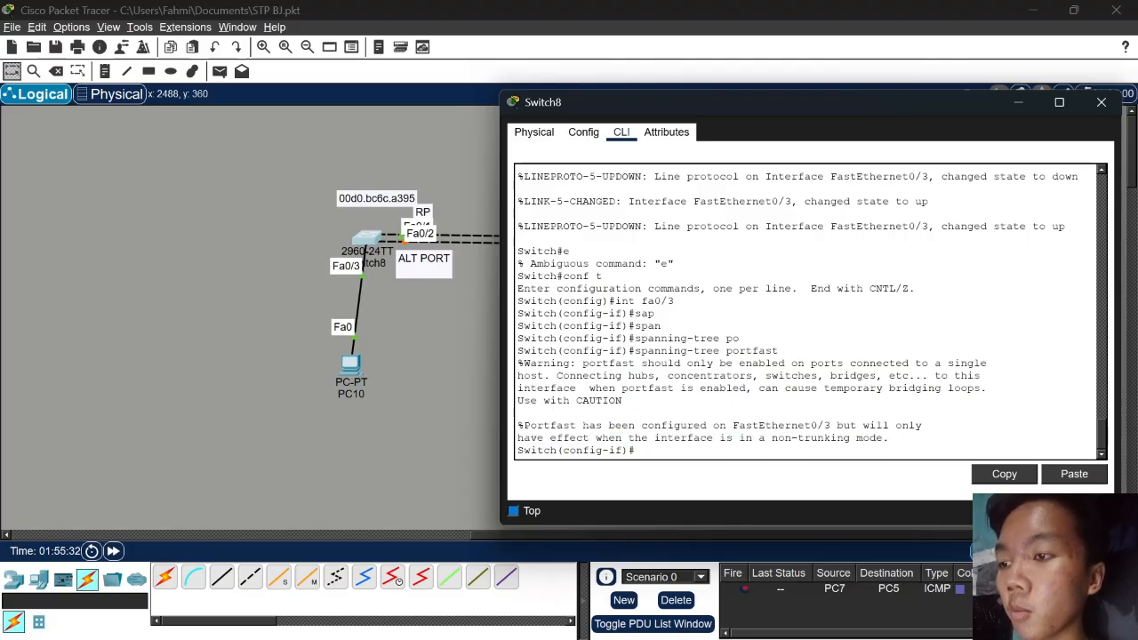
Return to the topology and slightly reposition PC10, Switch8 and PC11 to straighten the layout
{"action": "left_click", "coordinate": [449, 401]}
{"action": "left_click_drag", "start_coordinate": [362, 365], "coordinate": [375, 384]}
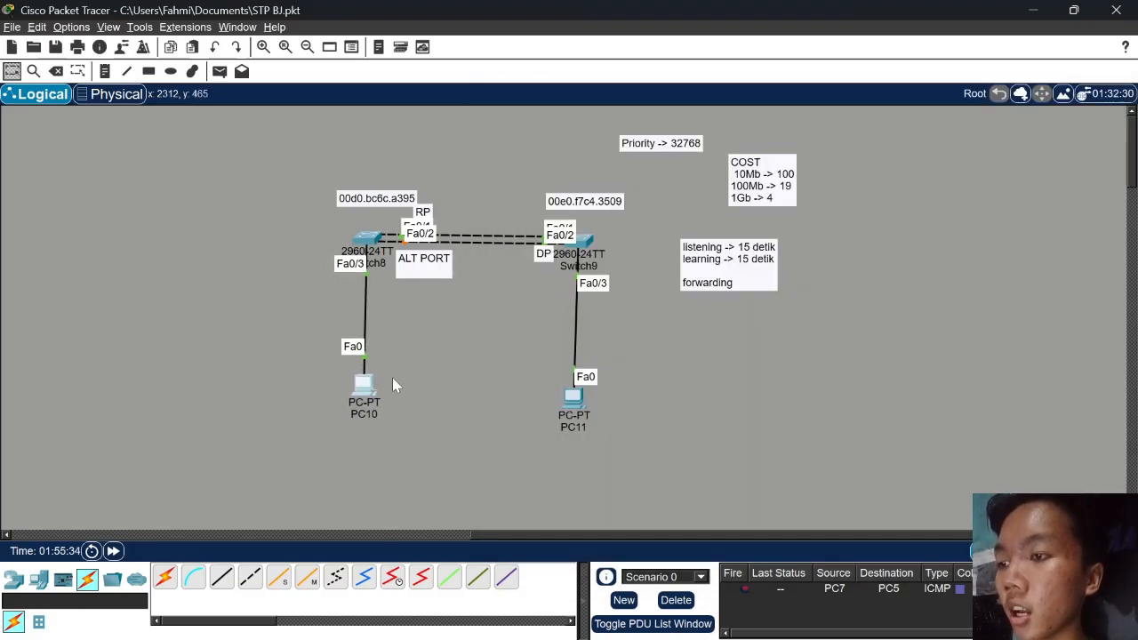
{"action": "left_click_drag", "start_coordinate": [366, 238], "coordinate": [356, 242]}
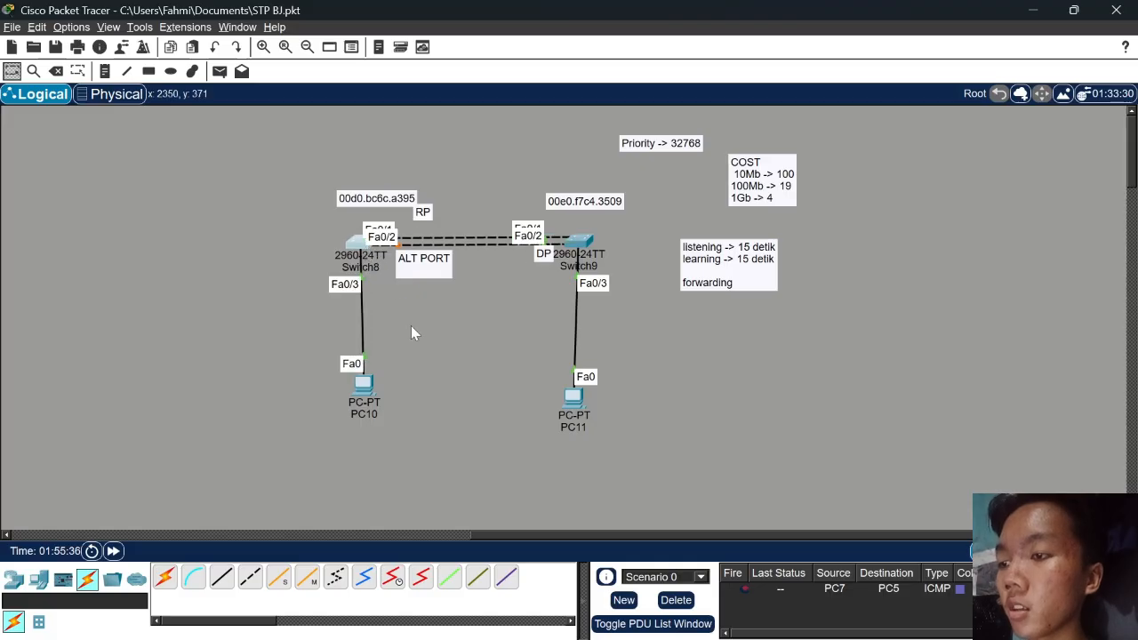
{"action": "left_click_drag", "start_coordinate": [573, 398], "coordinate": [586, 402]}
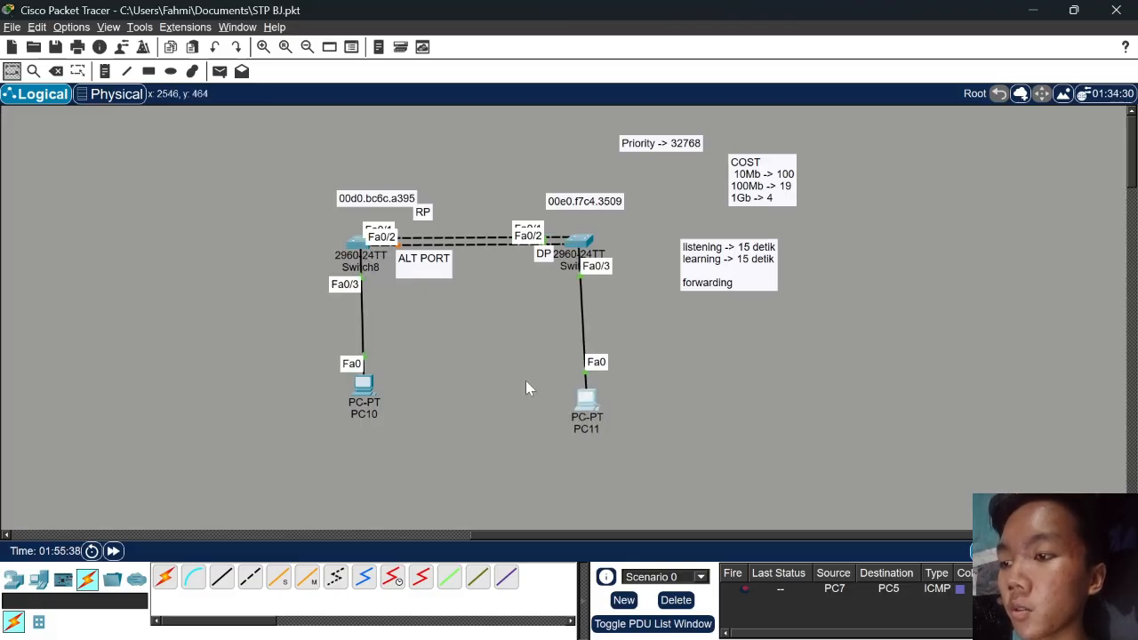
Unplug PC10's cable from Switch8 and reconnect it to FastEthernet0/3 to test PortFast
{"action": "left_click", "coordinate": [362, 278]}
{"action": "left_click", "coordinate": [359, 242]}
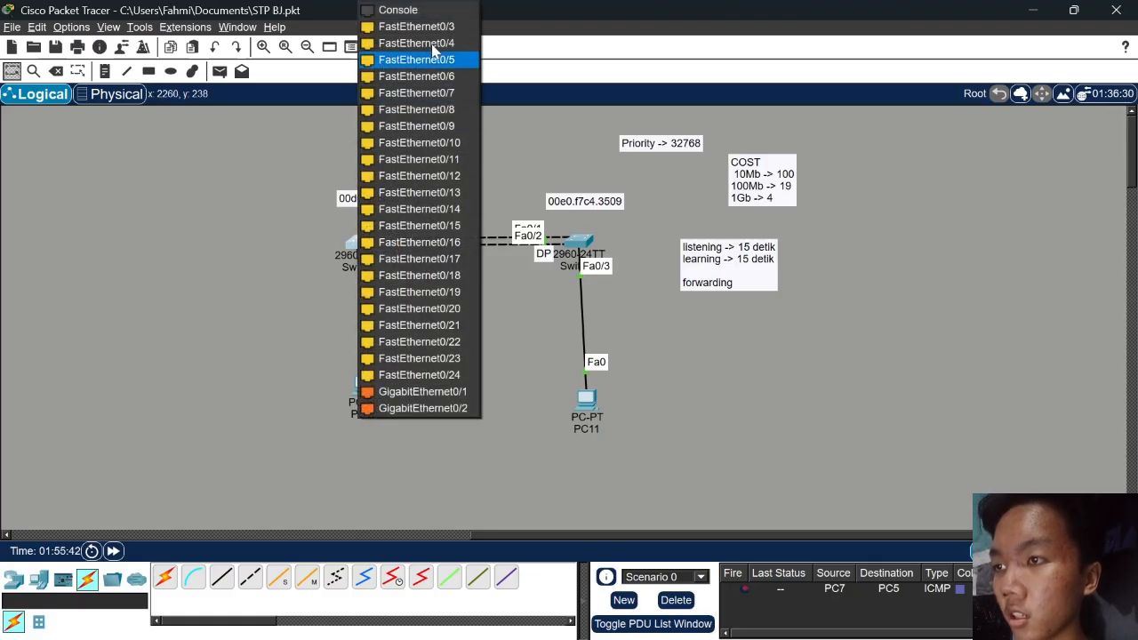
{"action": "left_click", "coordinate": [429, 32]}
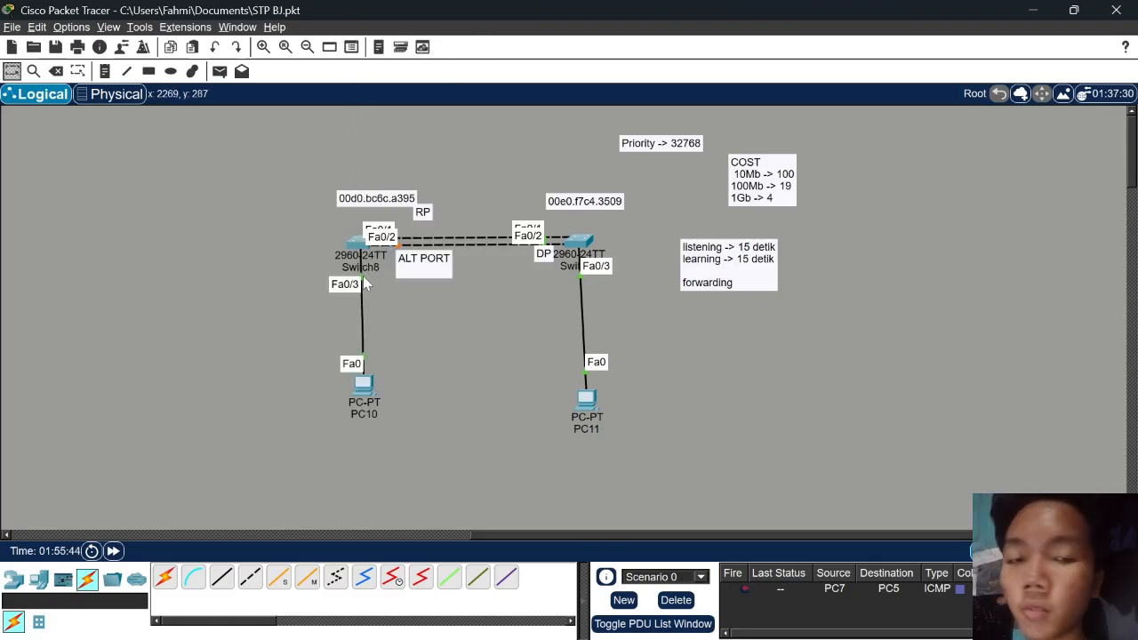